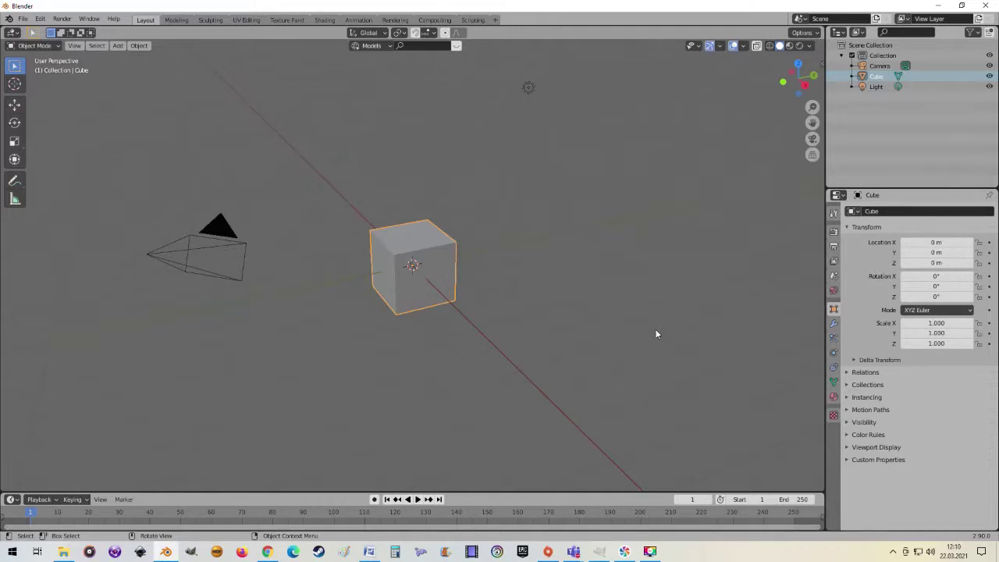
- Zoom and orbit the viewport to inspect the cube from several angles
scroll(586, 344, "up", 2)
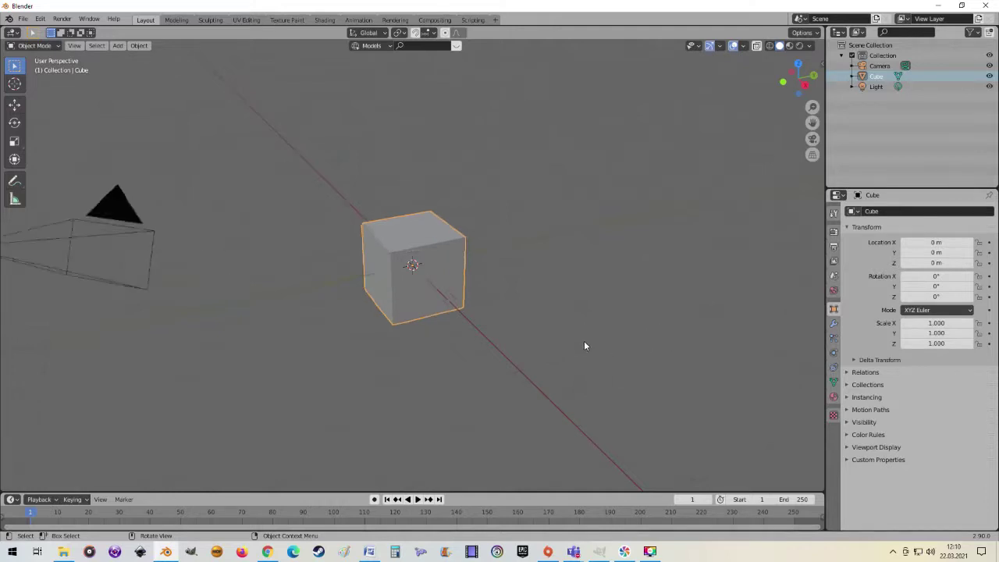
scroll(574, 336, "up", 1)
scroll(573, 336, "up", 3)
scroll(573, 336, "down", 3)
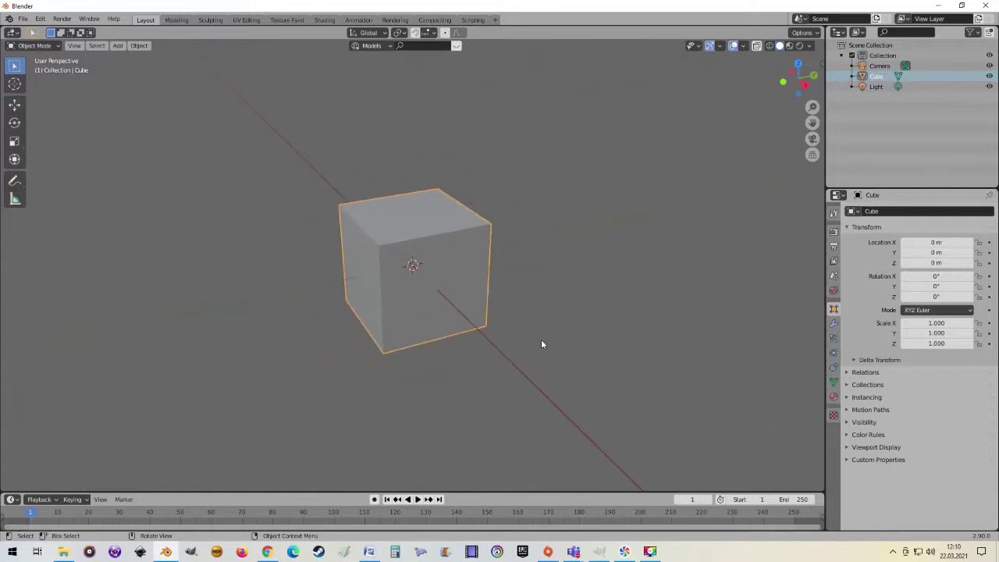
mouse_move(542, 344)
middle_mouse_down()
mouse_move(614, 357)
mouse_move(559, 349)
middle_mouse_up()
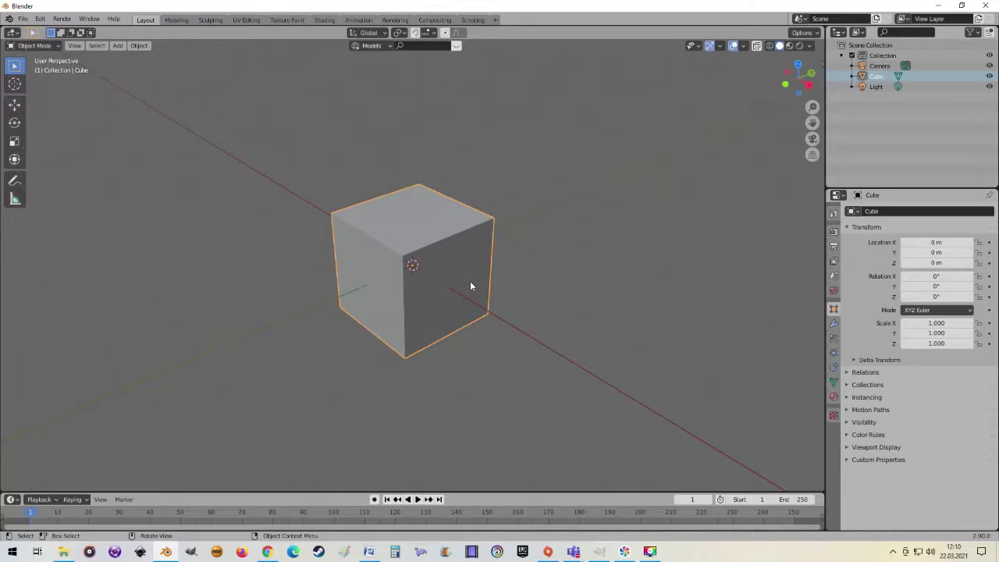
mouse_move(471, 282)
middle_mouse_down()
mouse_move(451, 295)
mouse_move(457, 282)
mouse_move(499, 312)
middle_mouse_up()
scroll(458, 285, "up", 2)
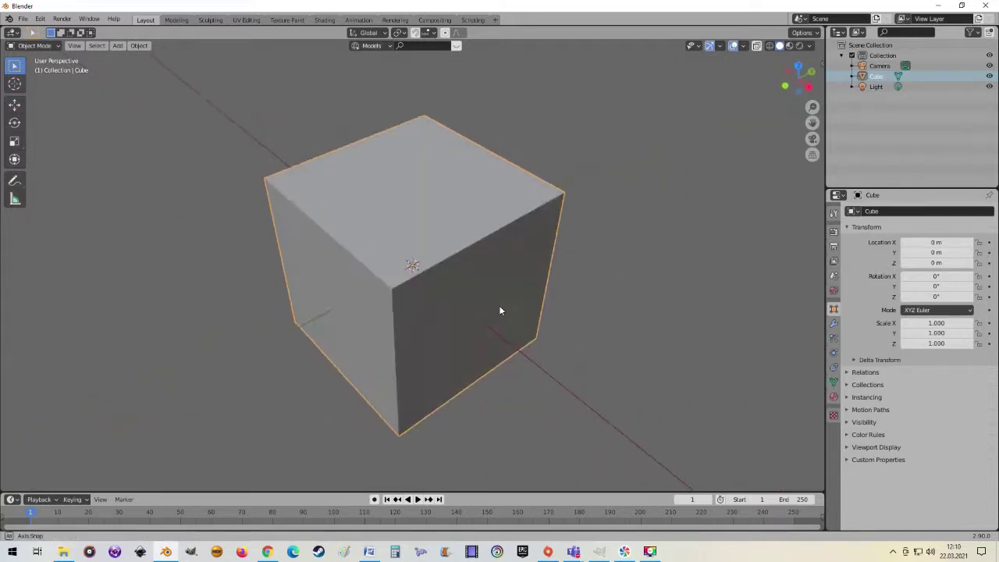
- Switch to the UV Editing workspace and zoom onto the cube's cross-shaped unwrap
left_click(246, 19)
scroll(256, 295, "up", 2)
scroll(256, 295, "up", 1)
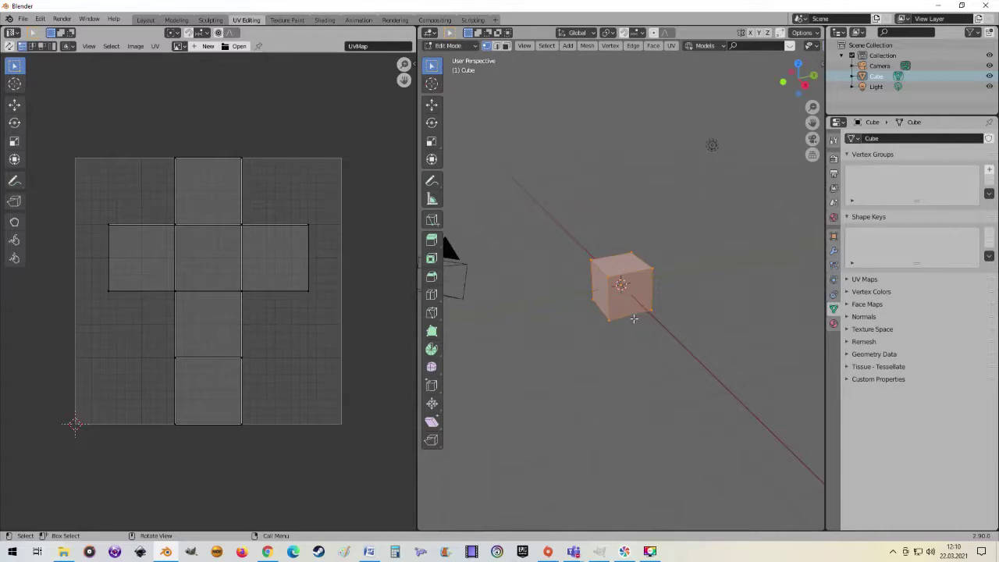
key("ctrl+z")
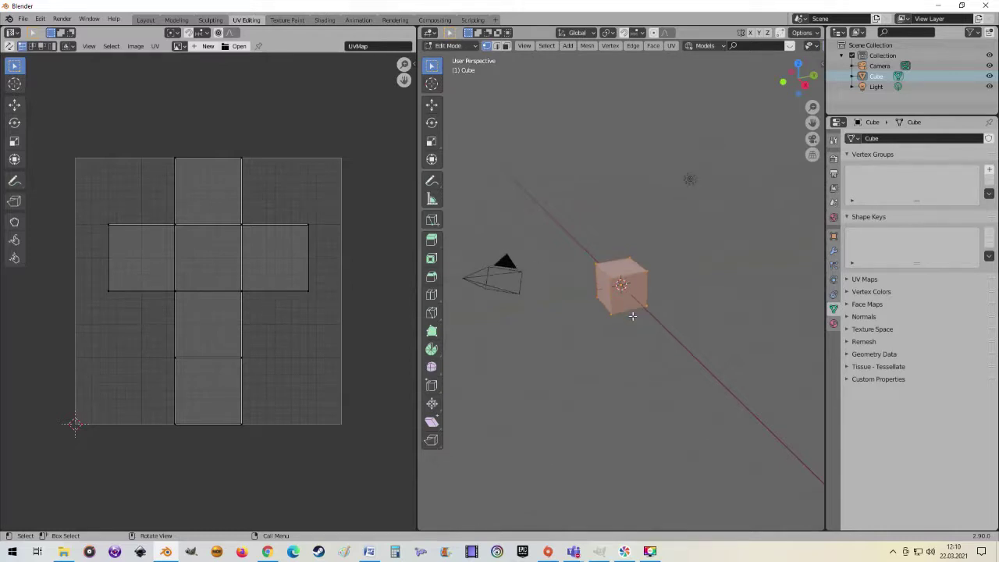
key("ctrl+shift+z")
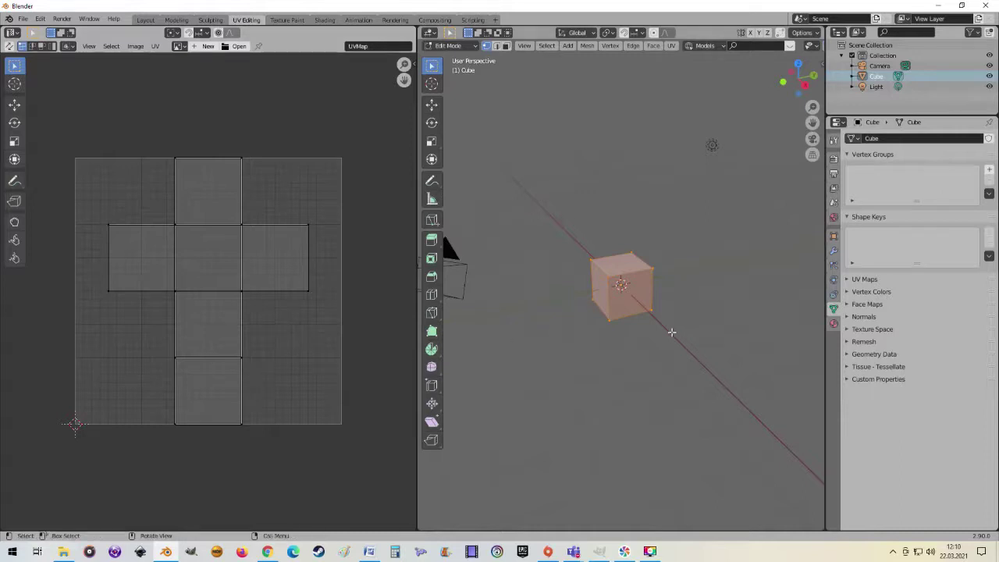
key("Tab")
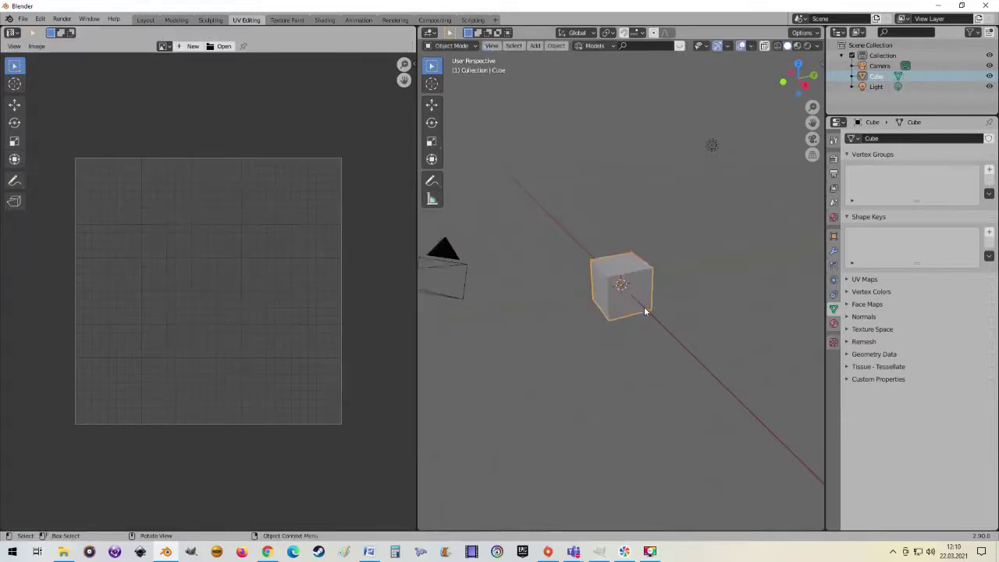
mouse_move(645, 308)
middle_mouse_down()
mouse_move(665, 316)
mouse_move(638, 320)
middle_mouse_up()
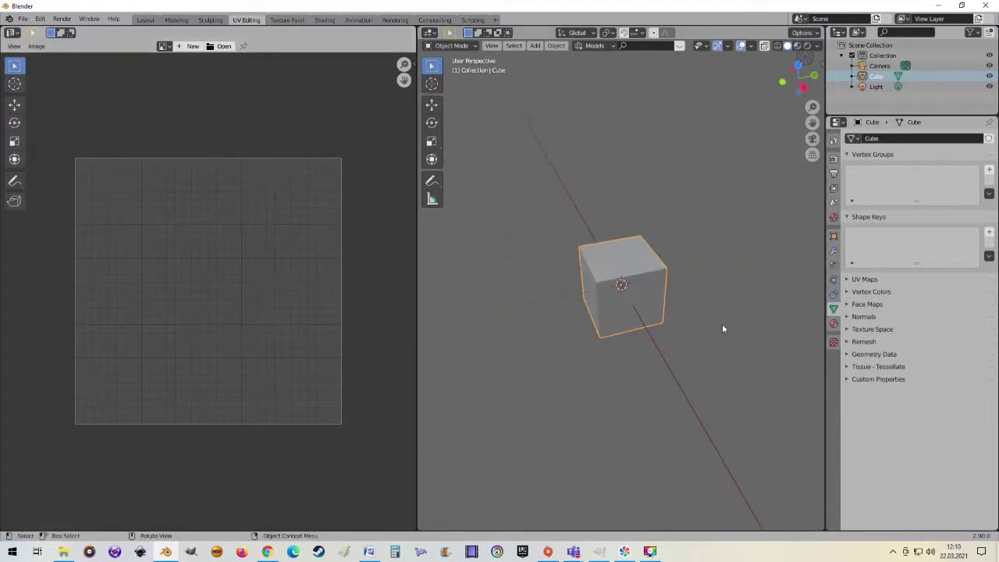
key("Tab")
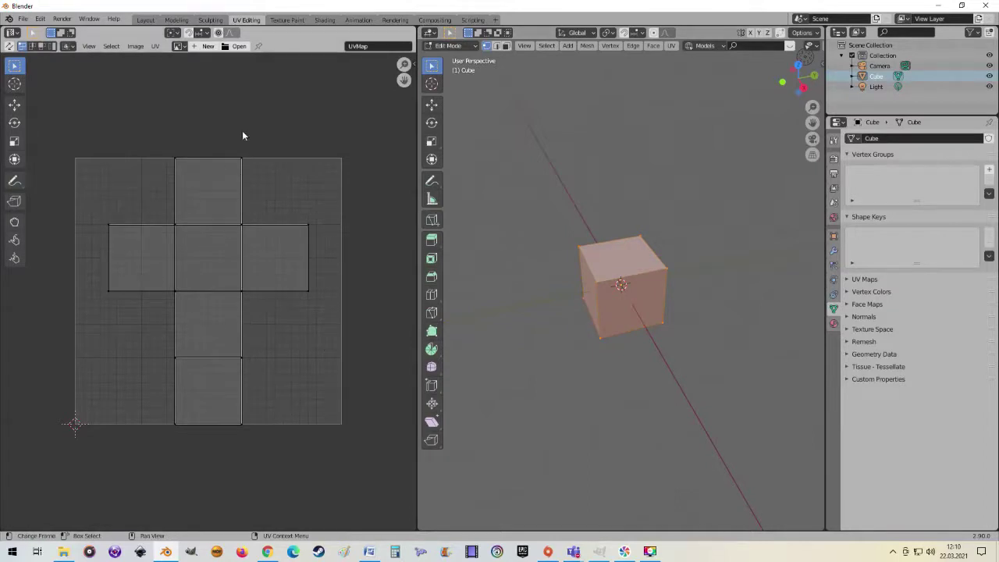
left_click(244, 20)
mouse_move(636, 267)
middle_mouse_down()
mouse_move(709, 273)
mouse_move(601, 309)
mouse_move(636, 311)
mouse_move(534, 309)
mouse_move(643, 313)
mouse_move(578, 314)
mouse_move(653, 322)
mouse_move(711, 296)
mouse_move(655, 309)
middle_mouse_up()
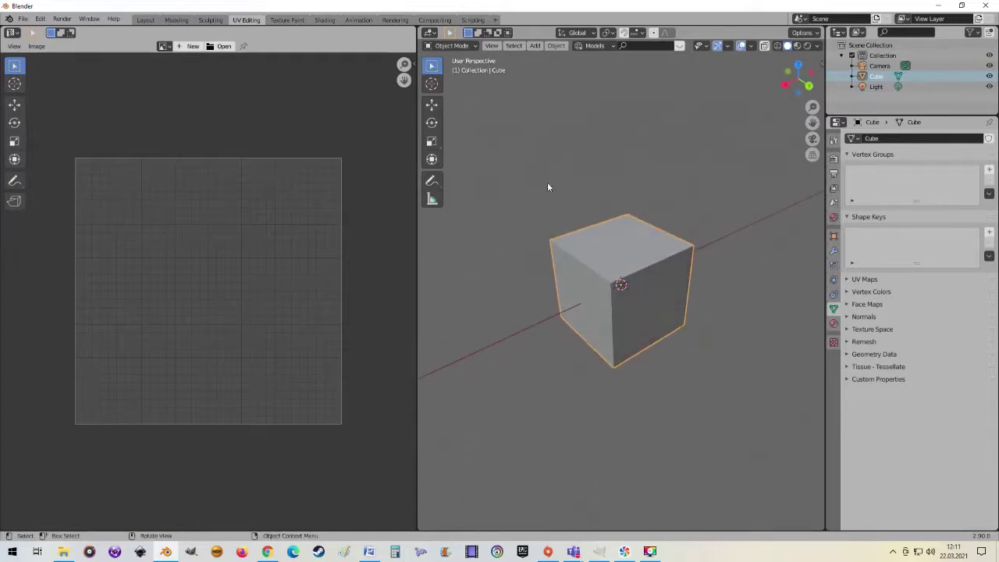
- Stretch the cube along its Y axis with the Scale tool into a long box
left_click(431, 141)
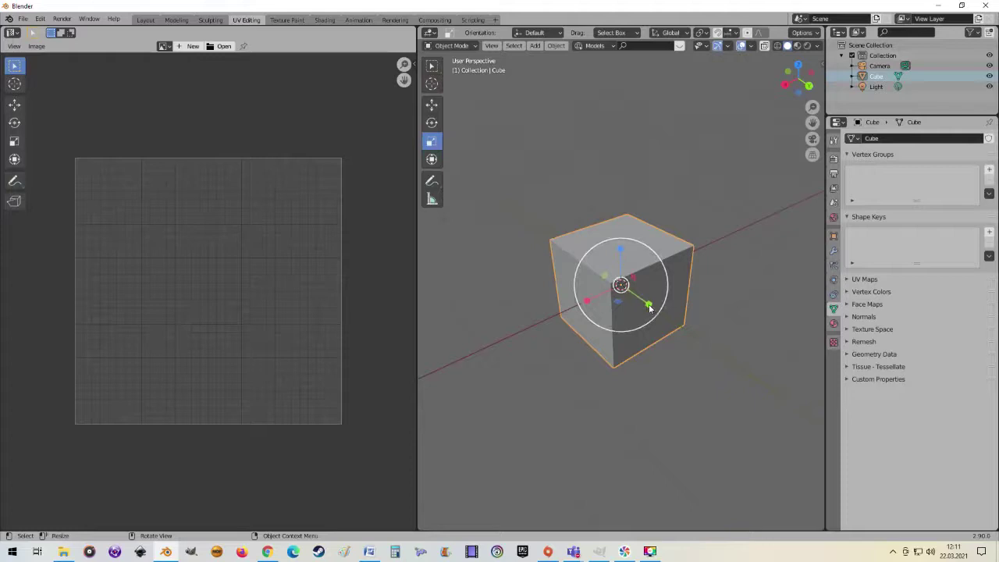
left_click_drag(646, 311, 702, 346)
scroll(678, 328, "down", 3)
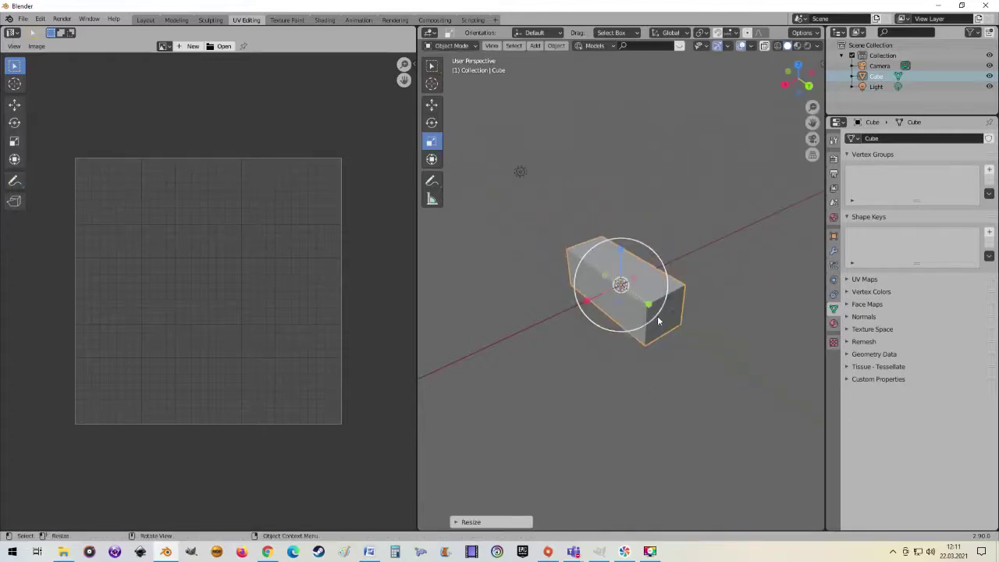
mouse_move(657, 316)
middle_mouse_down()
mouse_move(751, 300)
mouse_move(724, 288)
middle_mouse_up()
scroll(695, 308, "up", 3)
middle_click_drag(667, 325, 602, 329)
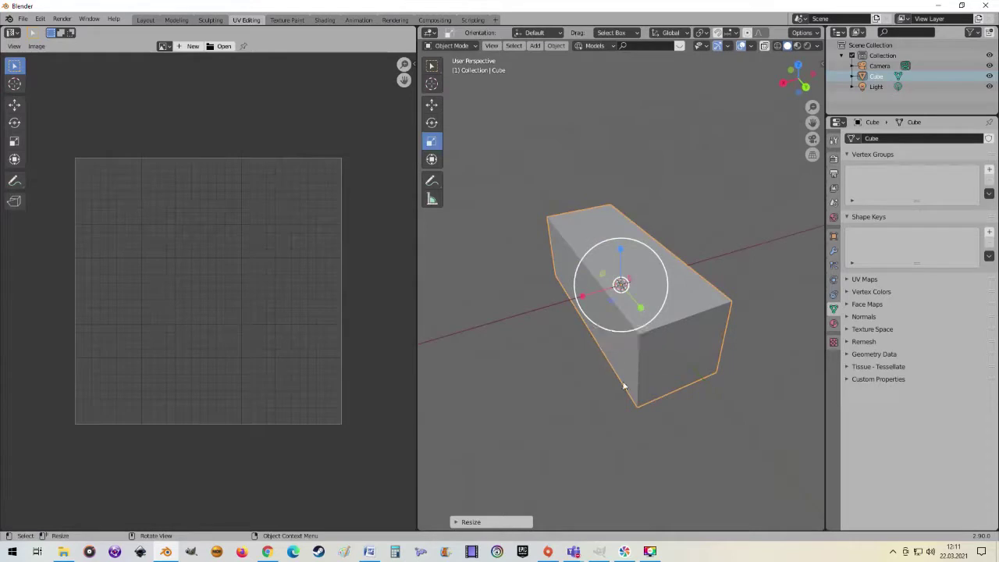
- Enter Edit Mode on the whole elongated box, its UVs still a square cross
key("Tab")
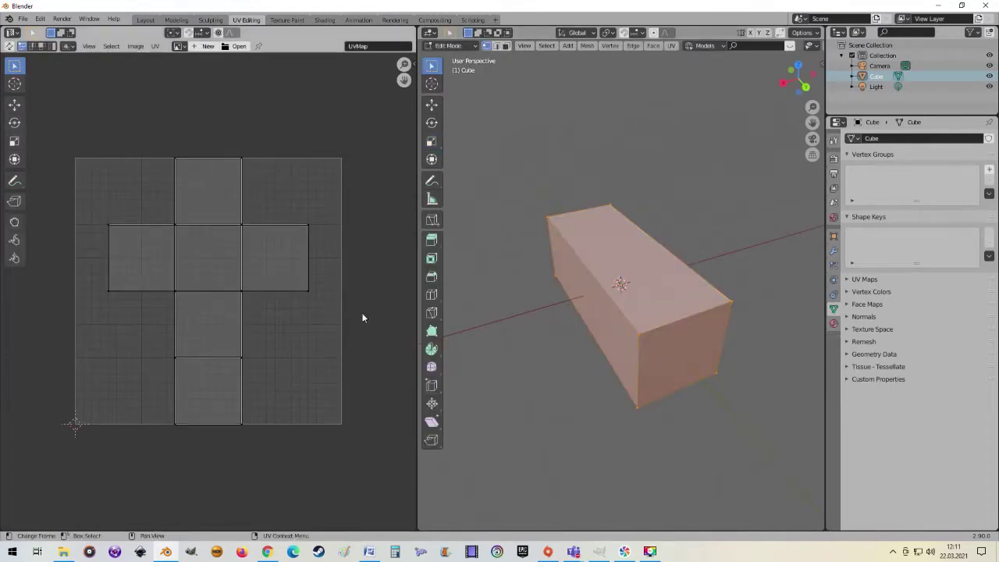
scroll(363, 318, "down", 2)
mouse_move(577, 345)
middle_mouse_down()
mouse_move(639, 351)
mouse_move(629, 350)
middle_mouse_up()
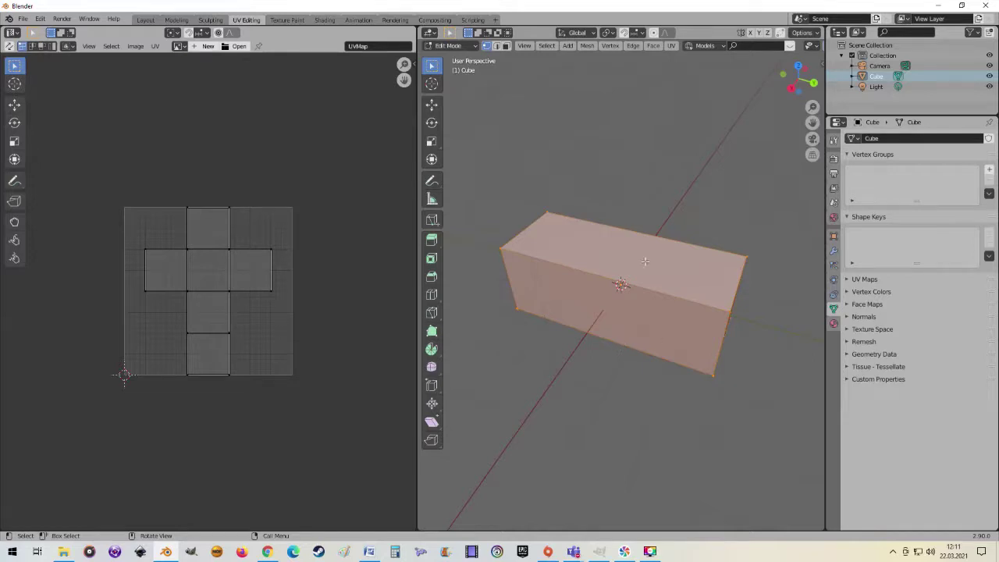
- Unwrap the elongated box again via U > Unwrap, then orbit to inspect it
key("u")
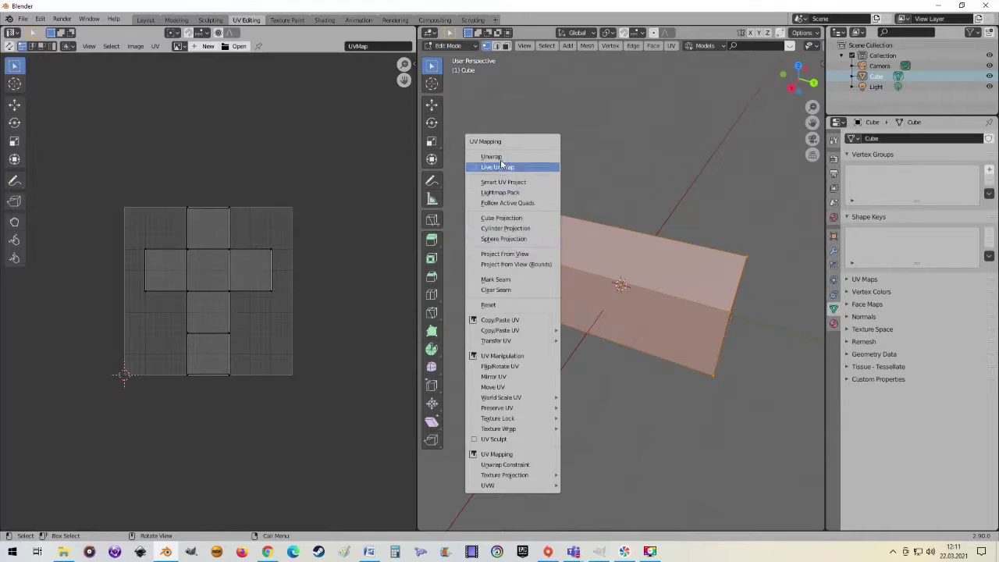
left_click(498, 157)
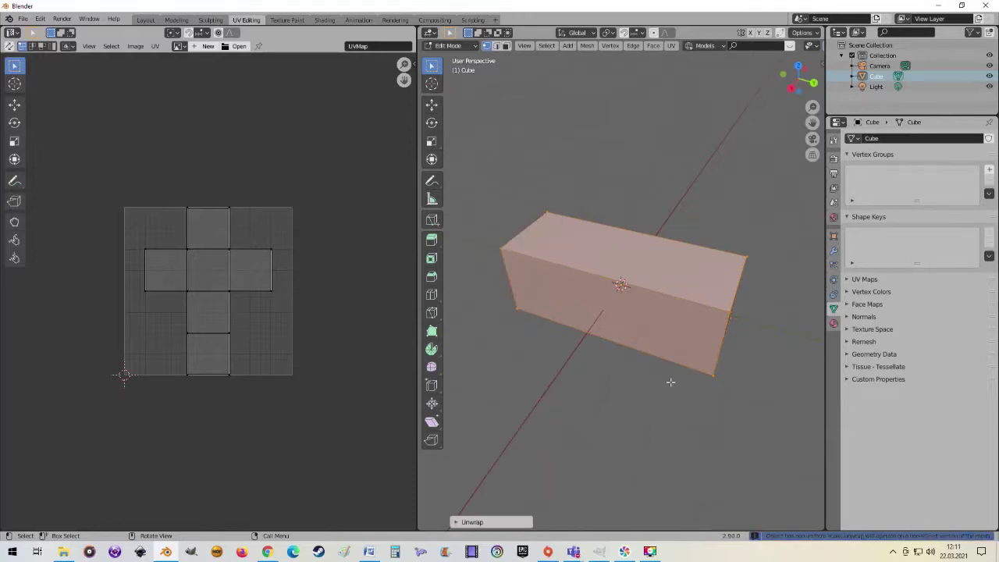
scroll(658, 365, "up", 2)
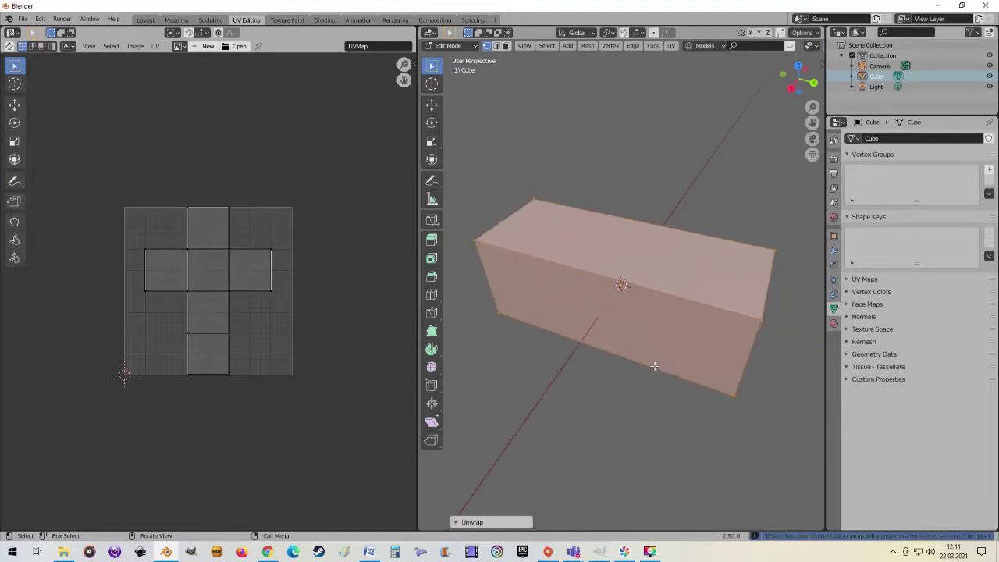
scroll(547, 343, "down", 2)
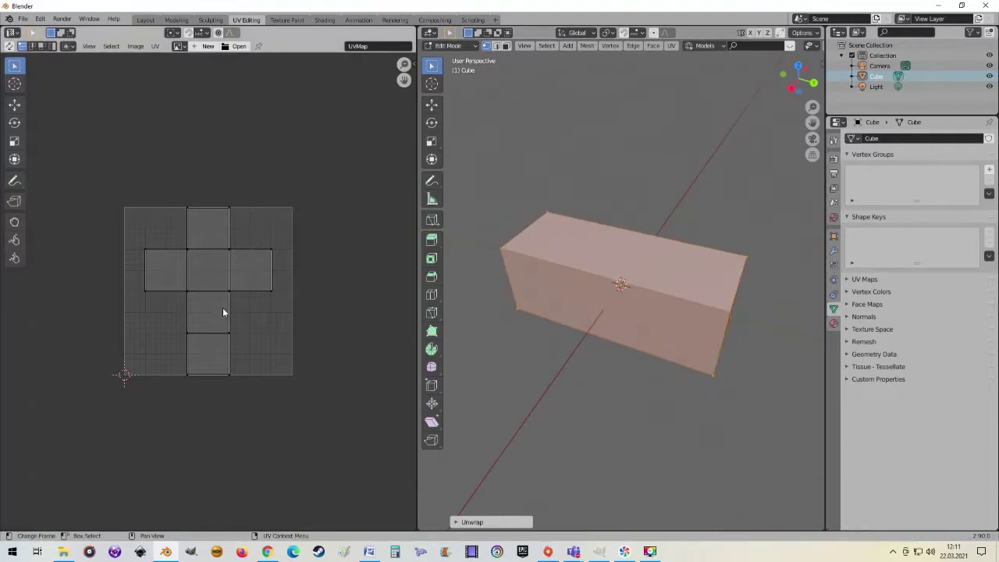
middle_click_drag(608, 312, 632, 306)
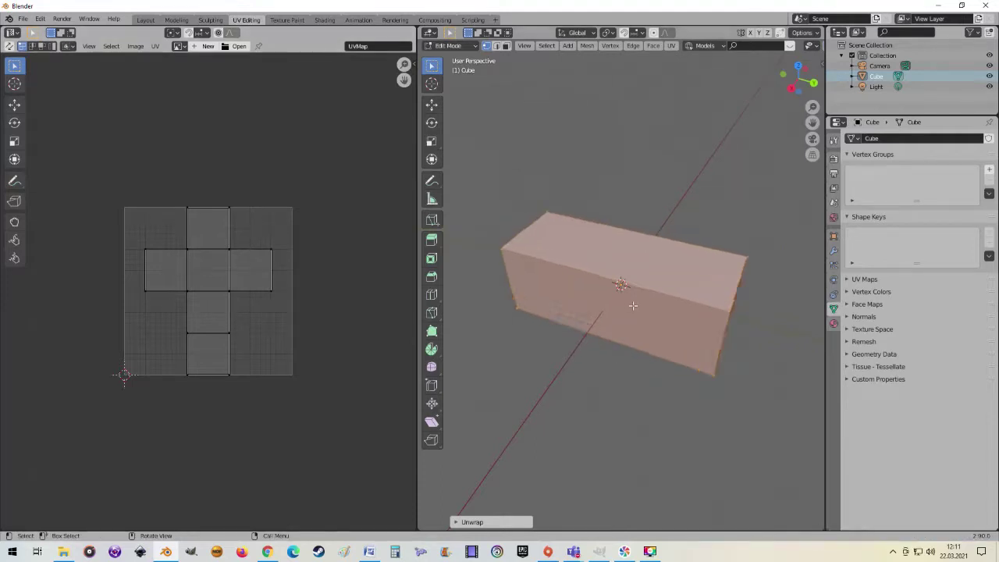
mouse_move(728, 298)
middle_mouse_down()
mouse_move(689, 295)
mouse_move(609, 328)
middle_mouse_up()
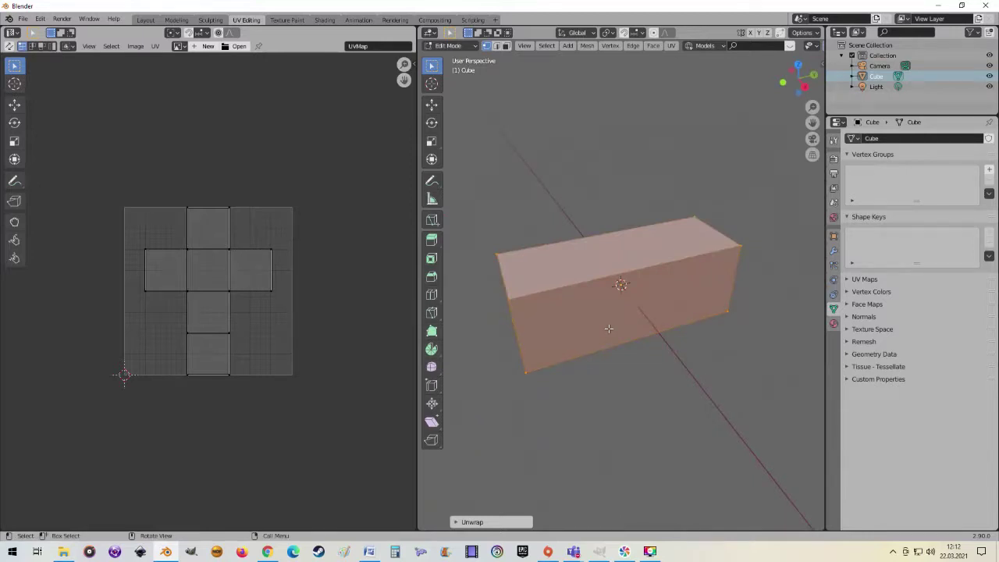
mouse_move(675, 273)
middle_mouse_down()
mouse_move(614, 352)
mouse_move(592, 355)
mouse_move(610, 352)
middle_mouse_up()
- In Object Mode, show the Transform panel: Scale Y 2.733, Y dimension 5.47 m
key("Tab")
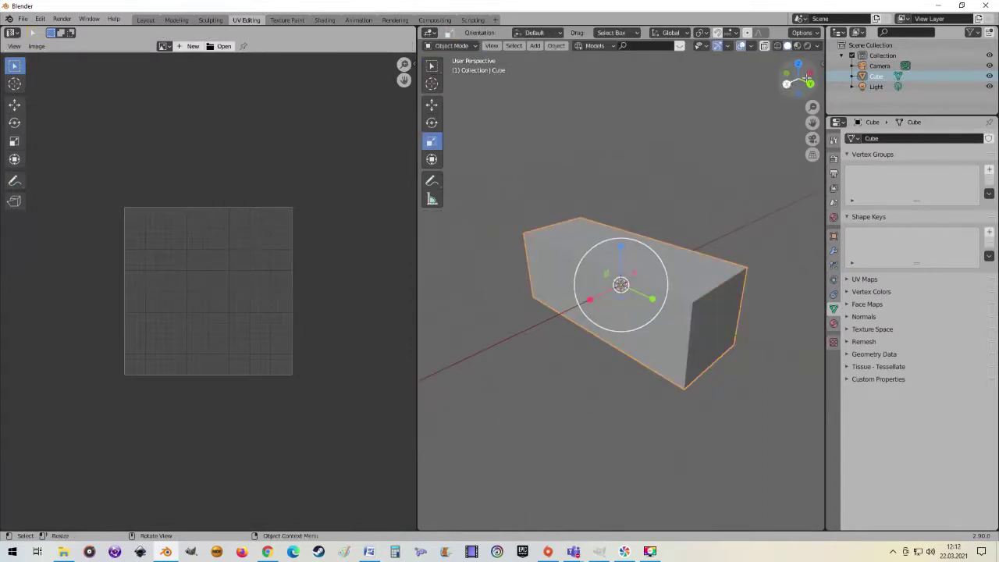
left_click(820, 66)
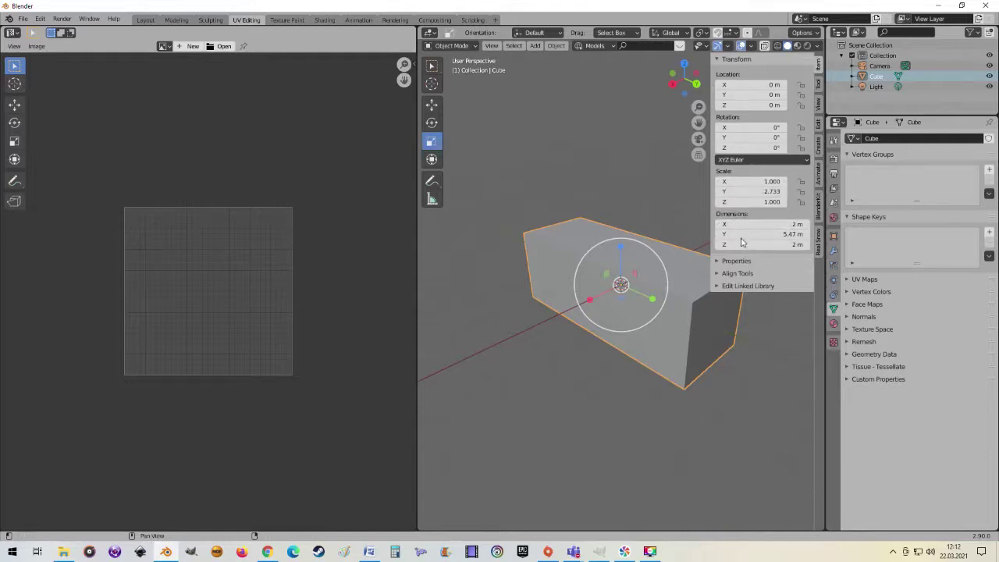
mouse_move(705, 373)
middle_mouse_down()
mouse_move(632, 362)
mouse_move(714, 334)
mouse_move(713, 323)
middle_mouse_up()
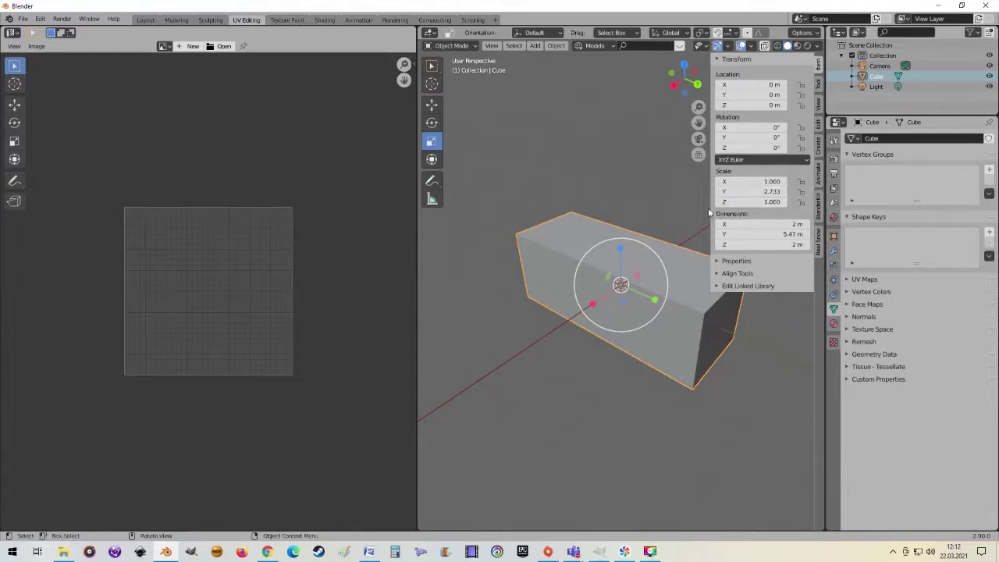
scroll(546, 170, "down", 4)
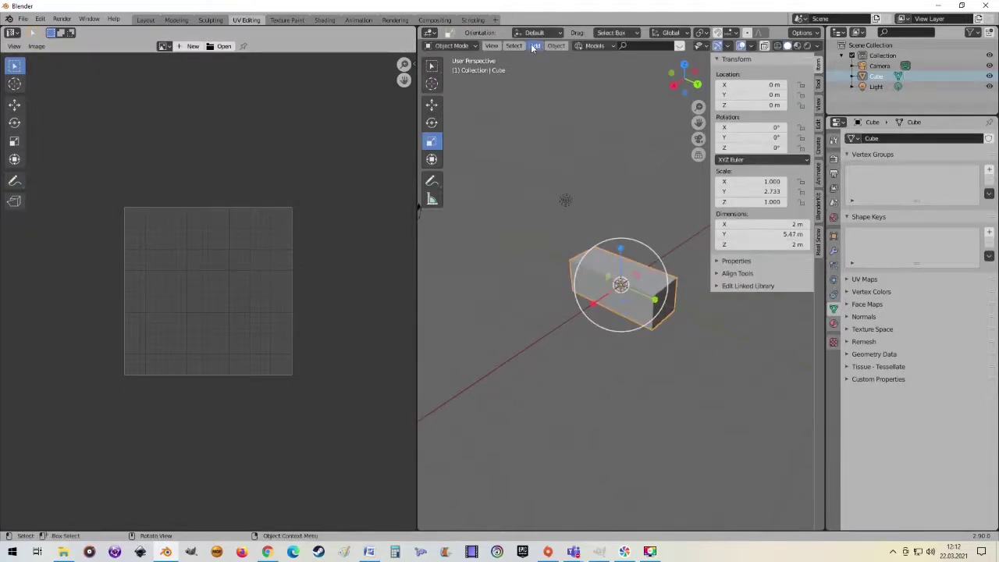
- Add a second cube, Cube.001, and move it along X to 5.2247 m
left_click(533, 46)
left_click(634, 67)
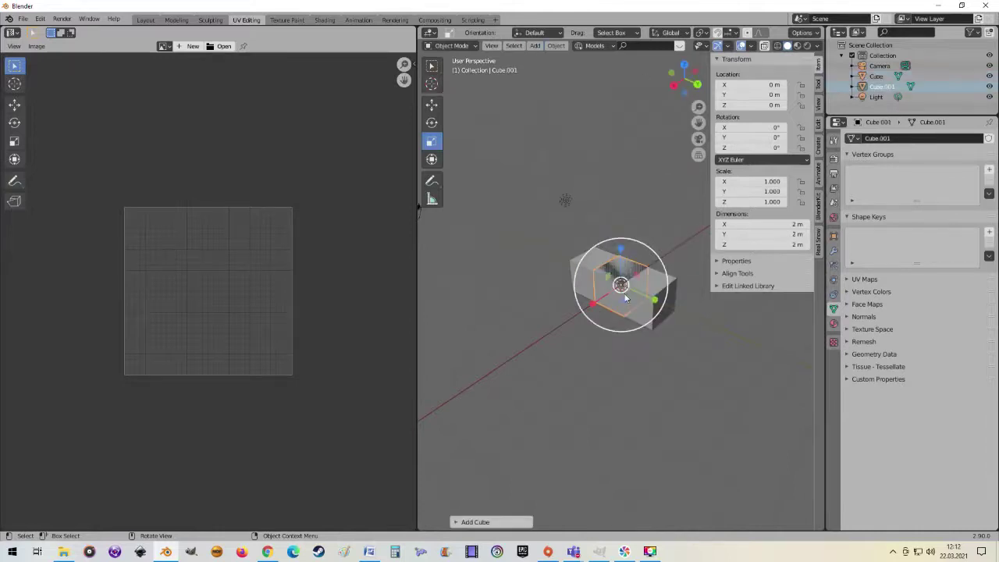
key("g")
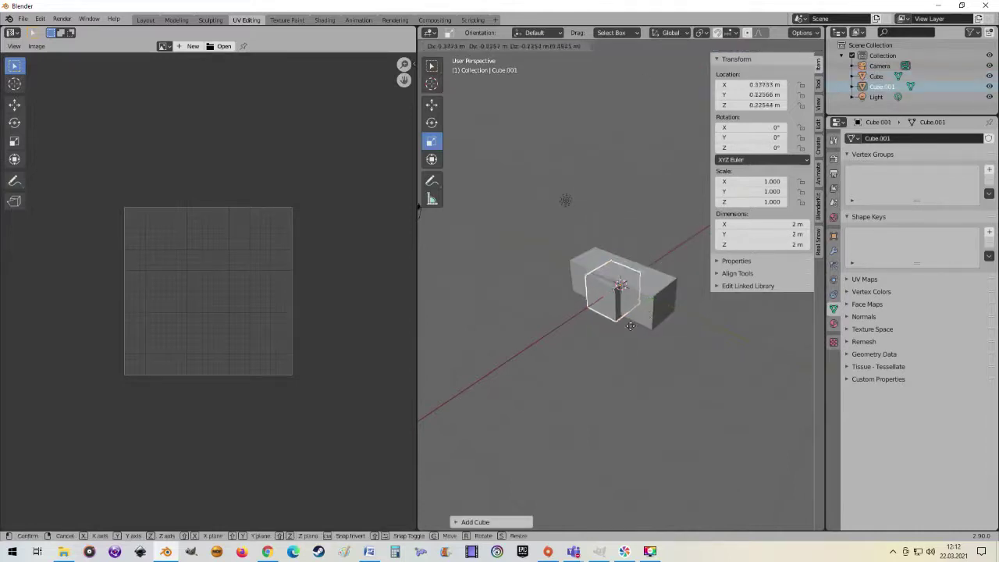
key("x")
left_click(572, 368)
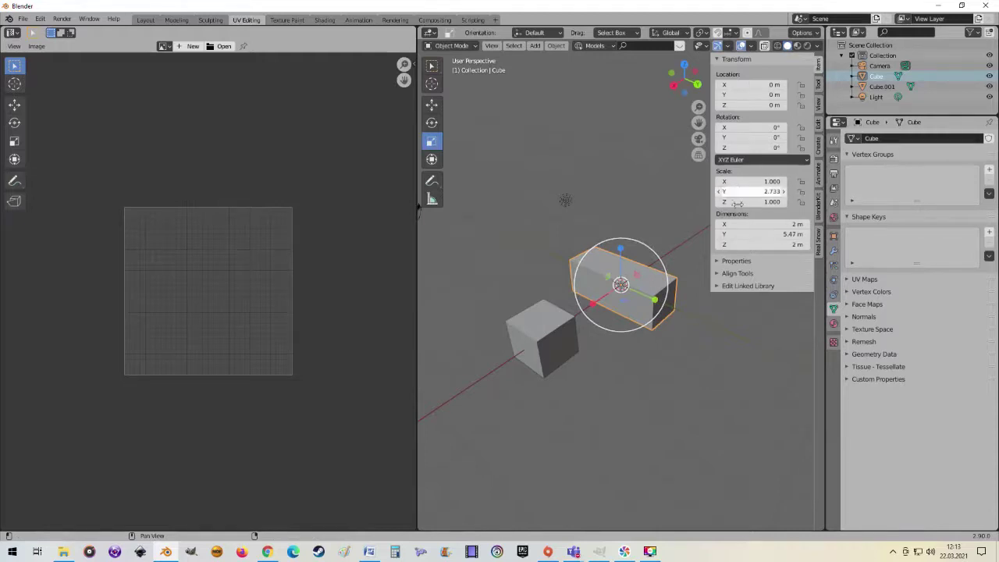
- Select Cube.001 and enter Edit Mode to show its cross-shaped UV layout
left_click(557, 351)
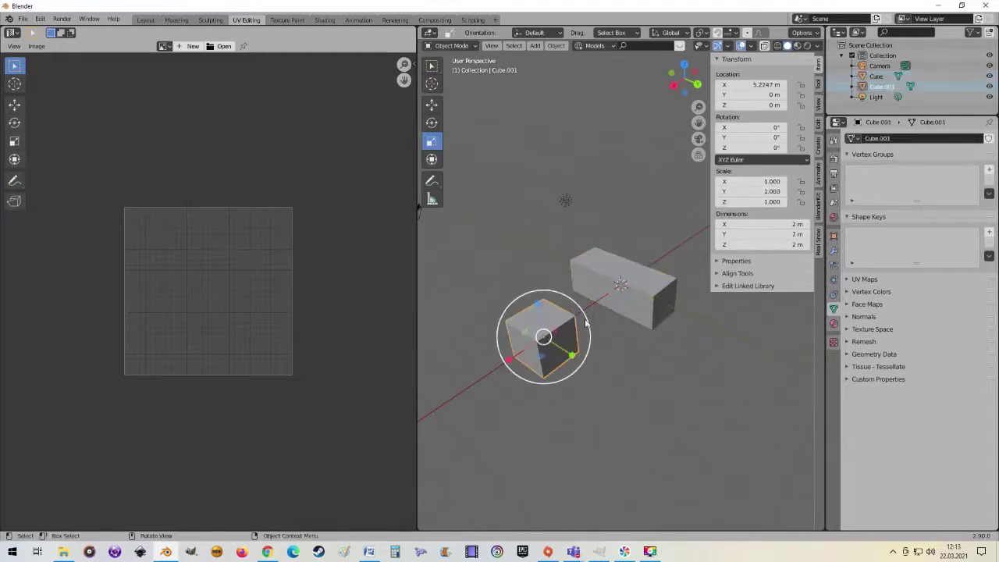
middle_click_drag(535, 361, 562, 365)
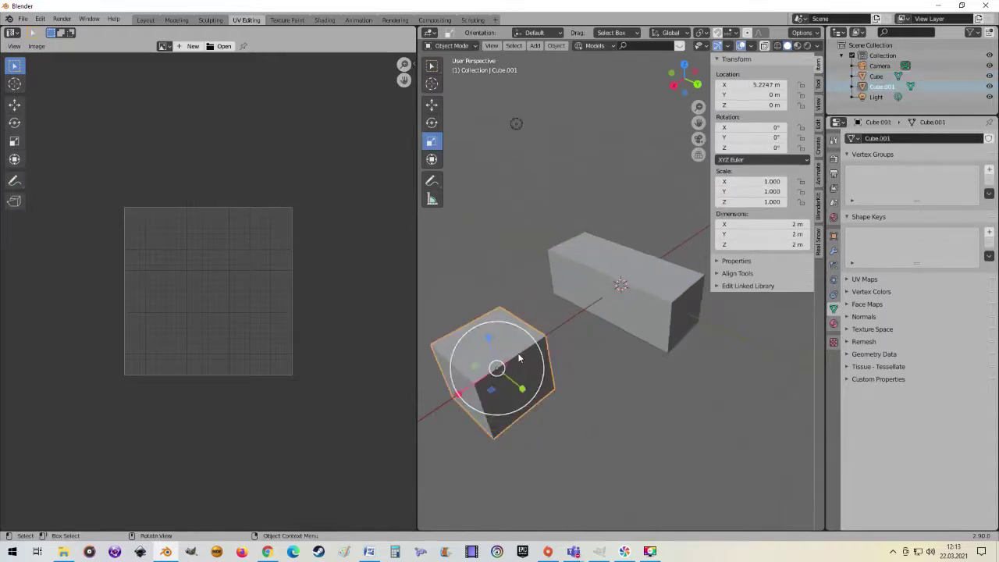
key("Tab")
scroll(590, 361, "down", 2)
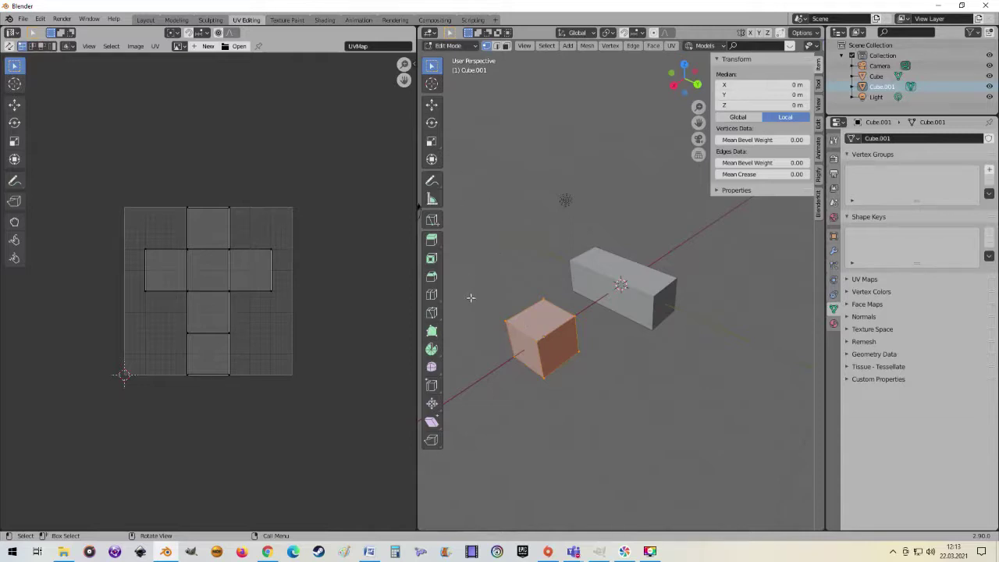
- Stretch Cube.001's mesh along Y with the Scale tool to 5.18 m
left_click(432, 141)
left_click_drag(571, 356, 625, 386)
middle_click_drag(693, 388, 700, 362)
scroll(700, 361, "up", 2)
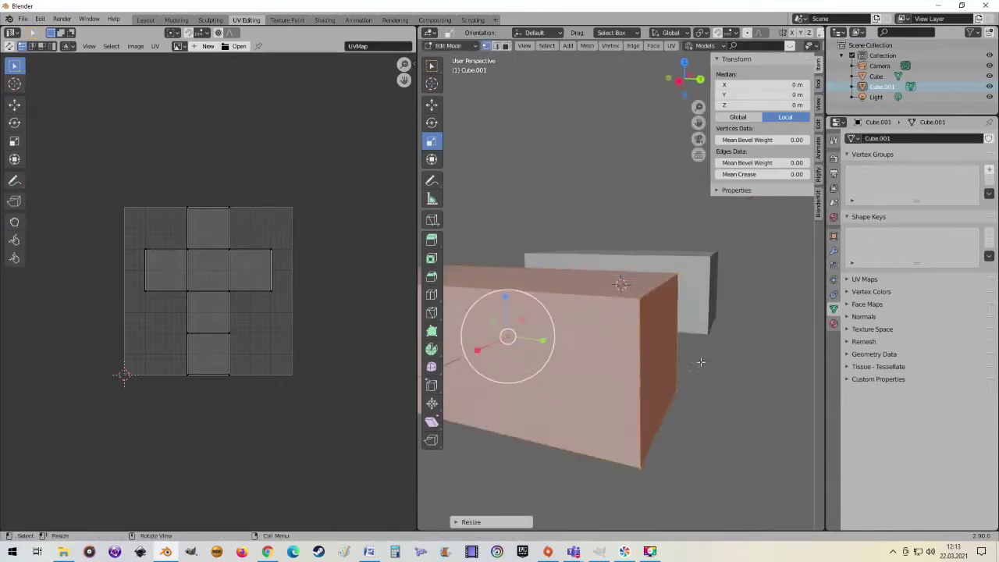
scroll(700, 361, "down", 2)
scroll(208, 252, "up", 2)
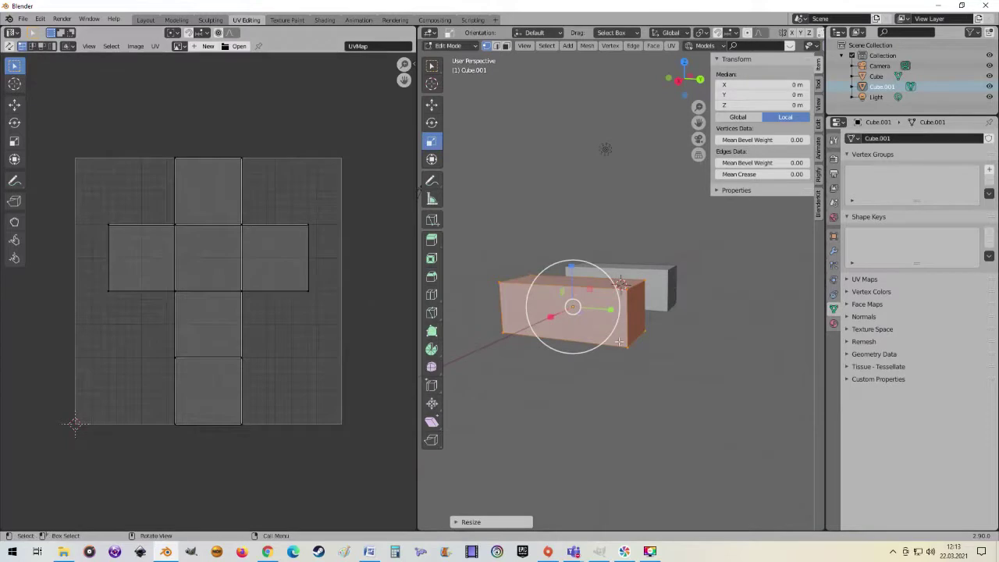
- Unwrap the stretched cube via U > Unwrap and return to Object Mode
key("u")
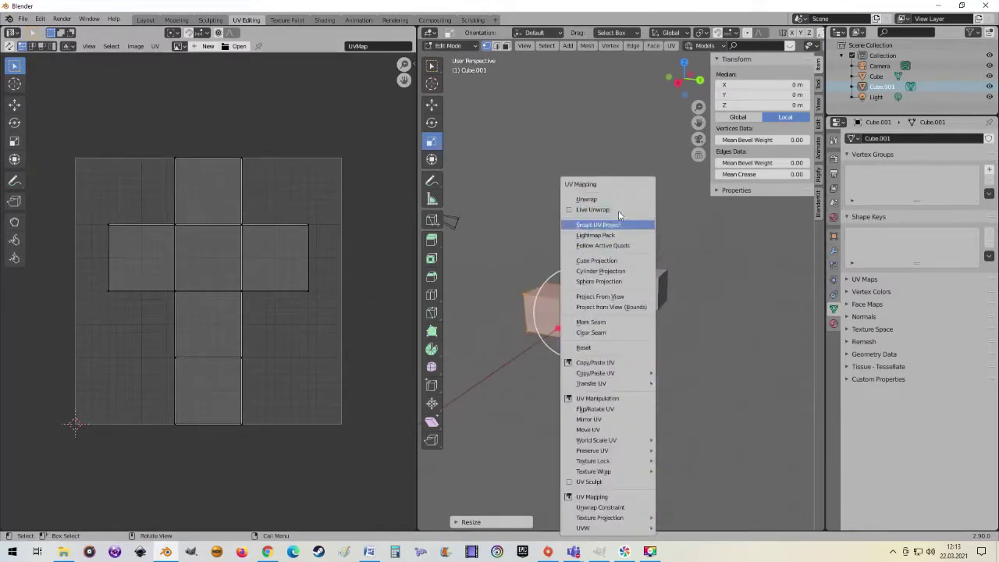
left_click(612, 199)
mouse_move(612, 199)
middle_mouse_down()
mouse_move(537, 365)
mouse_move(616, 355)
mouse_move(605, 367)
middle_mouse_up()
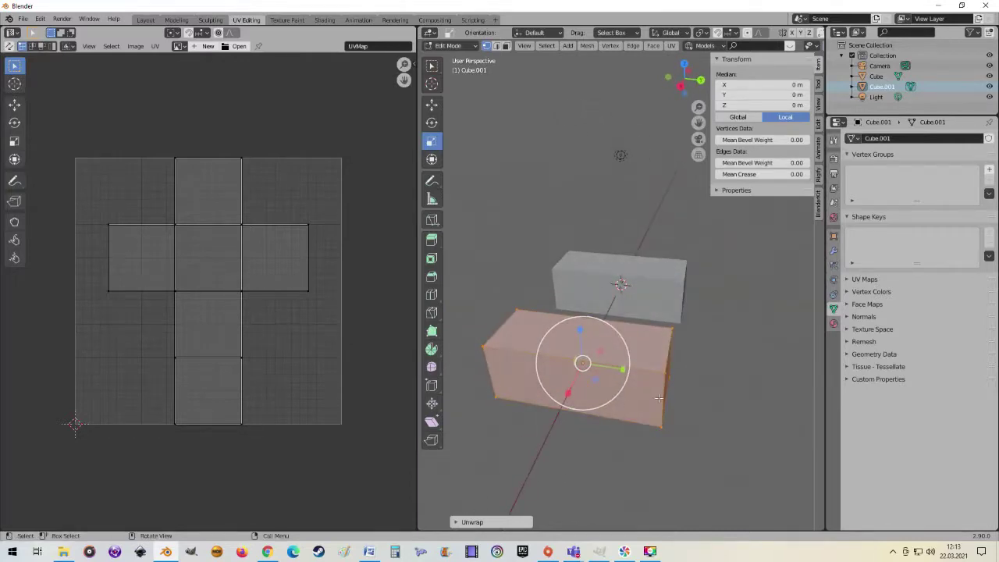
key("Tab")
mouse_move(635, 399)
middle_mouse_down()
mouse_move(603, 403)
mouse_move(634, 398)
mouse_move(616, 403)
middle_mouse_up()
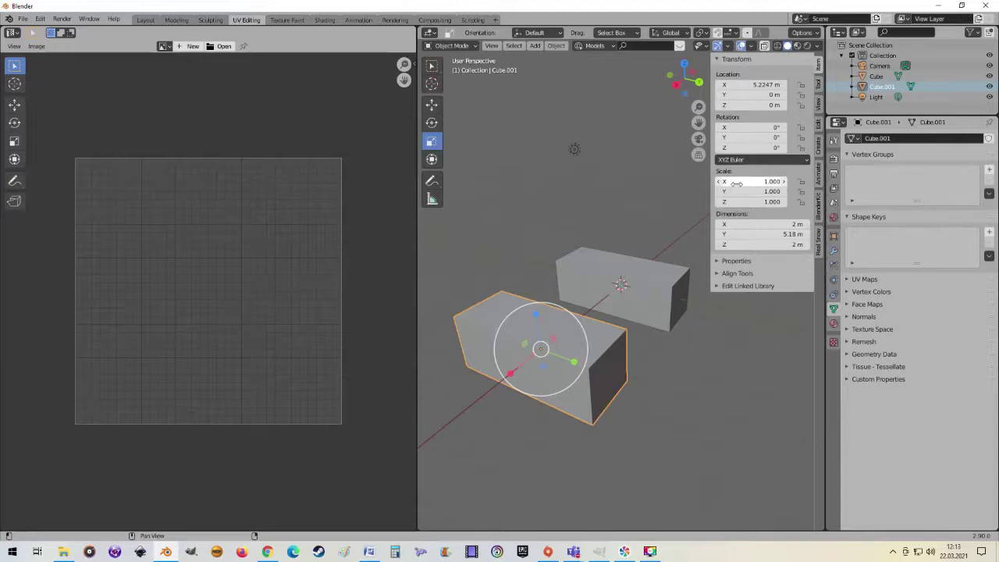
- Compare both cubes' transform values, ending with Cube selected at Y scale 2.733
left_click(662, 285, "shift")
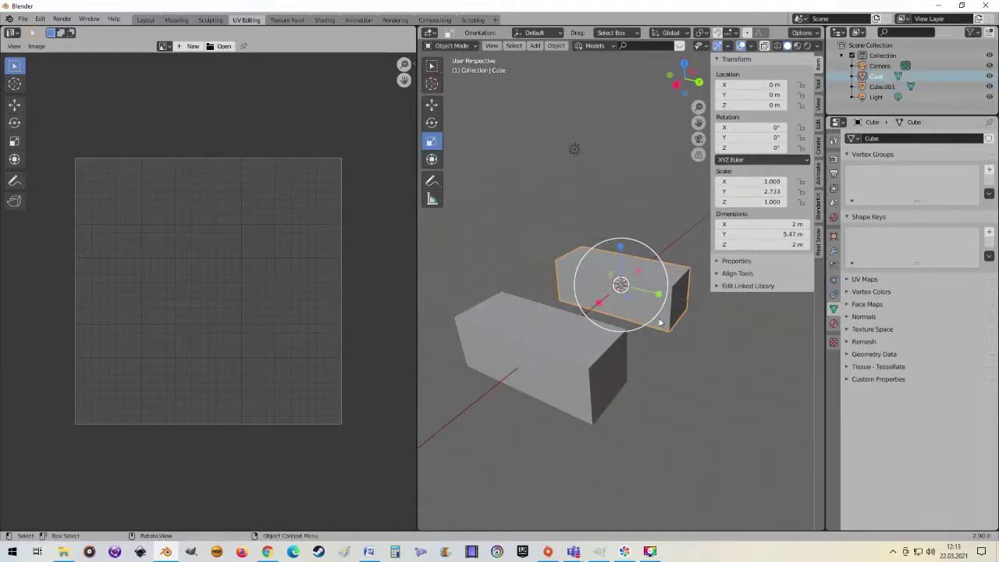
left_click(583, 350)
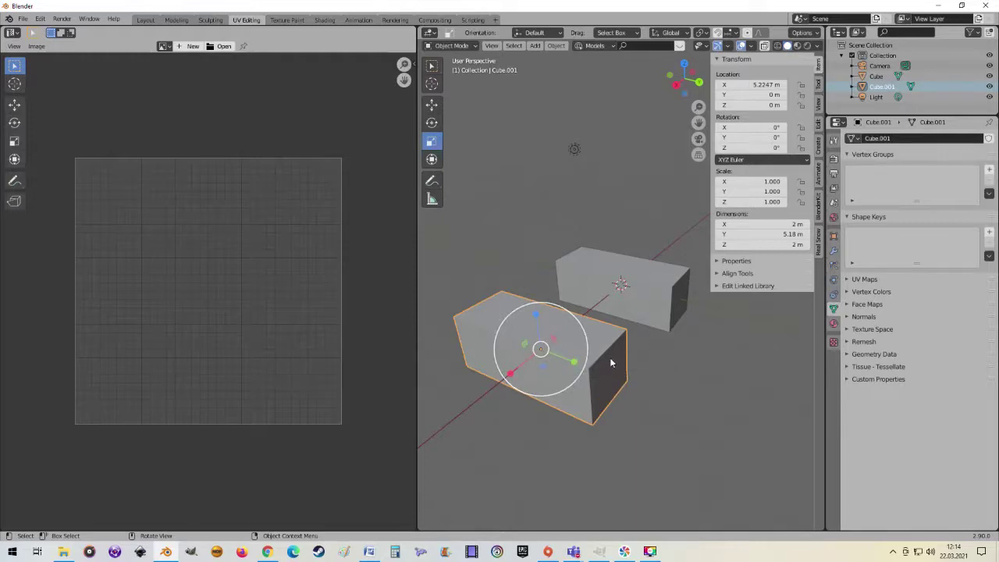
left_click(646, 309)
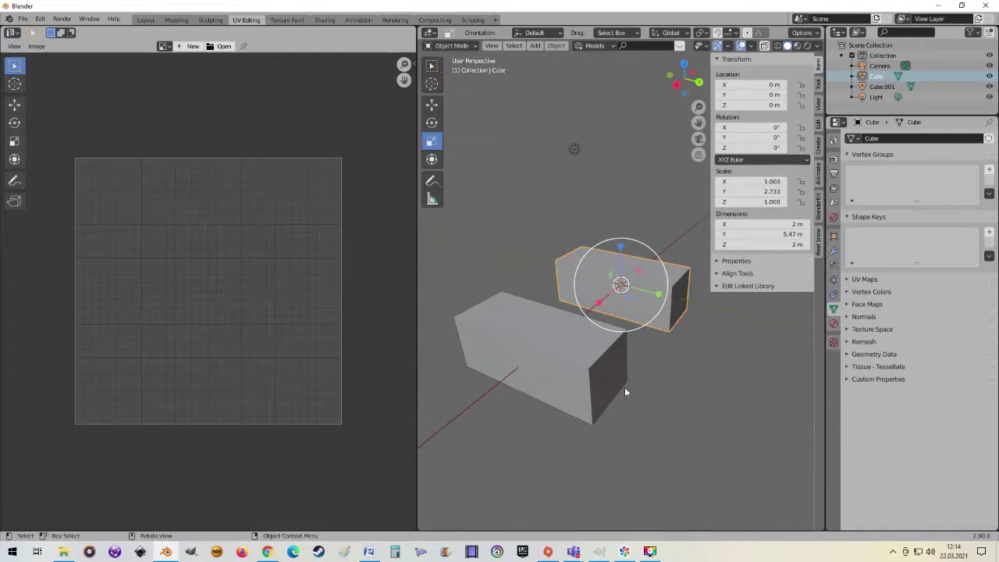
mouse_move(638, 393)
middle_mouse_down()
mouse_move(612, 401)
mouse_move(646, 401)
mouse_move(618, 401)
middle_mouse_up()
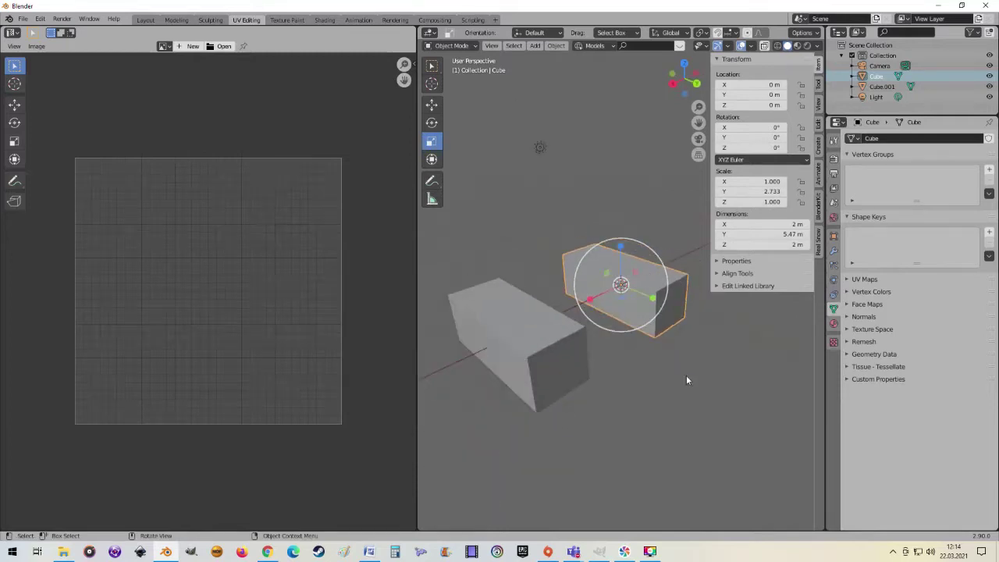
- Shrink the back cube uniformly to 0.48 scale
key("s")
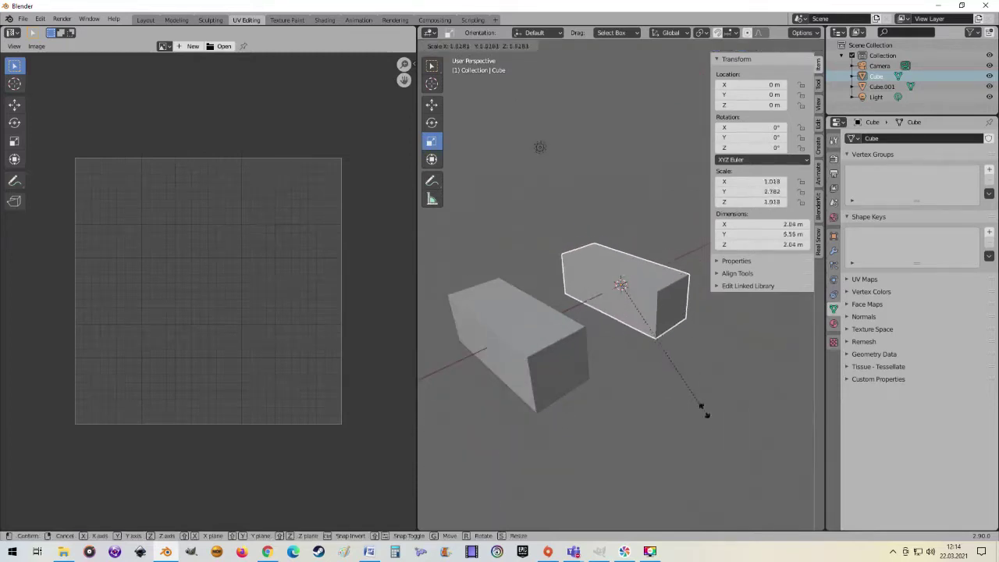
left_click(641, 347)
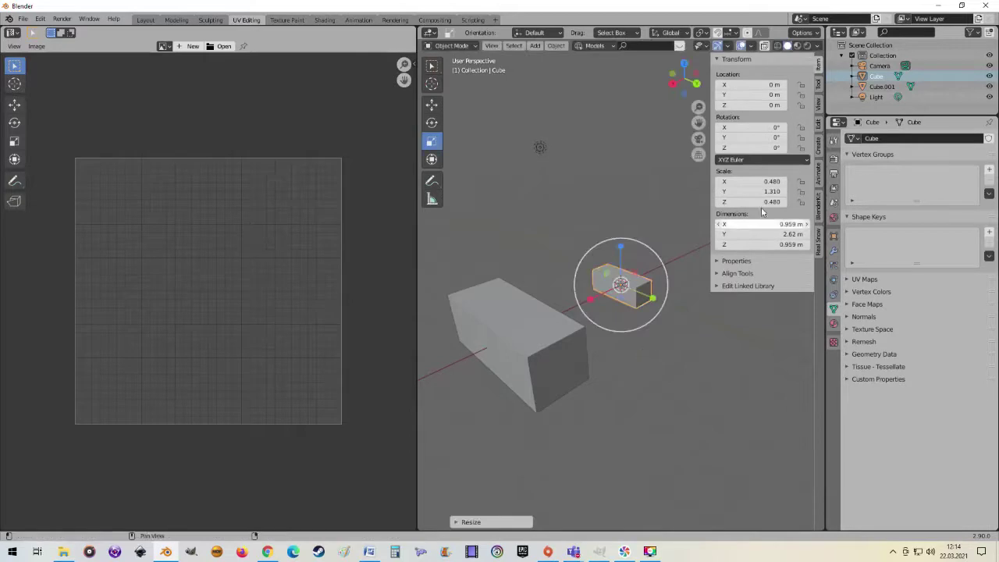
scroll(612, 378, "up", 3)
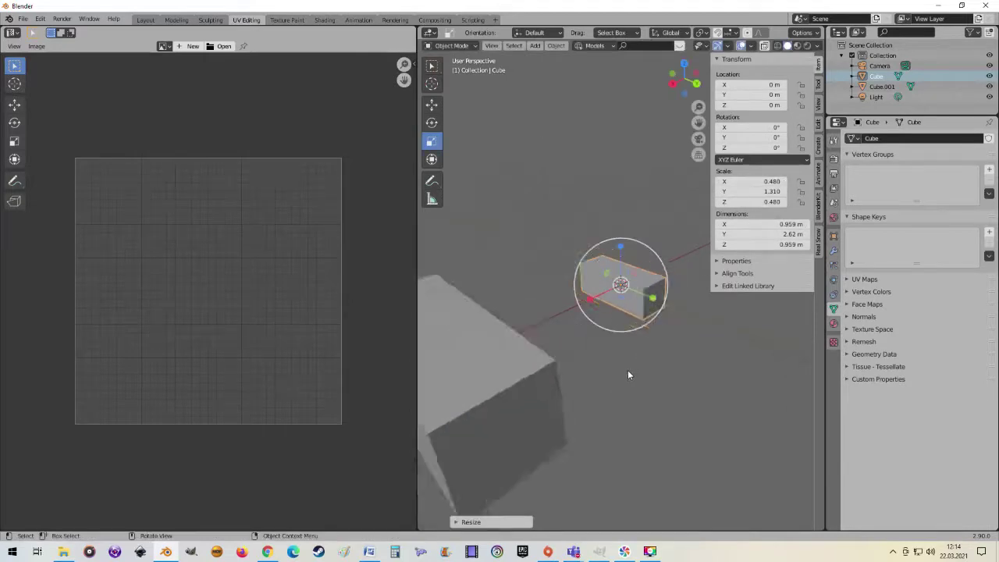
middle_click_drag(617, 375, 636, 382)
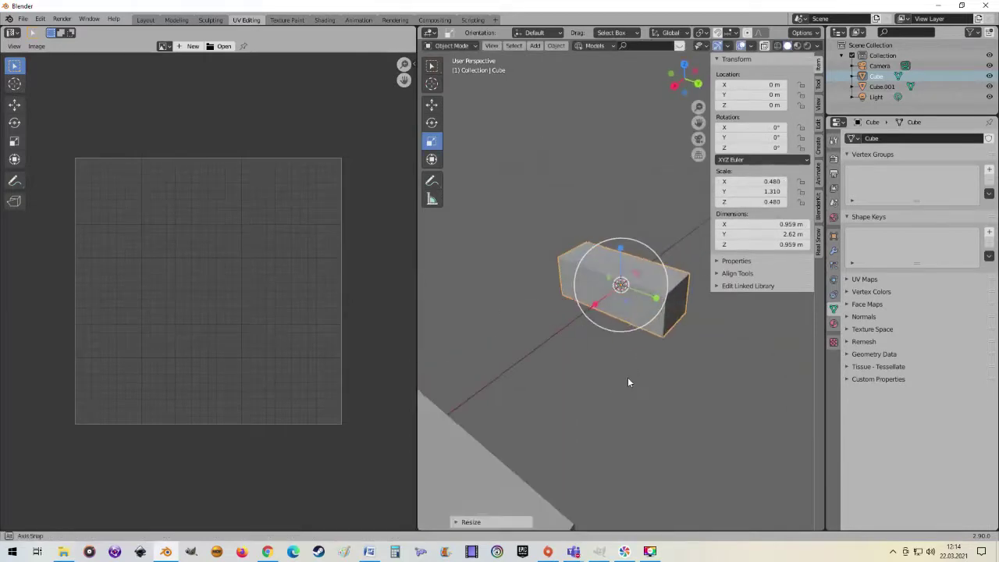
- Apply the cube's scale with Ctrl+A > Scale so all scale values read 1.000
key("ctrl+a")
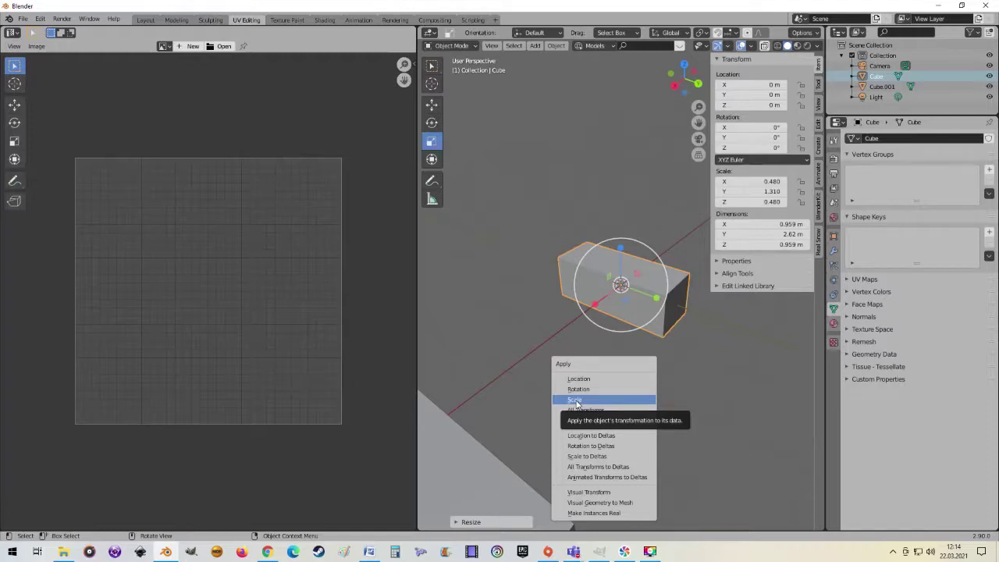
left_click(575, 401)
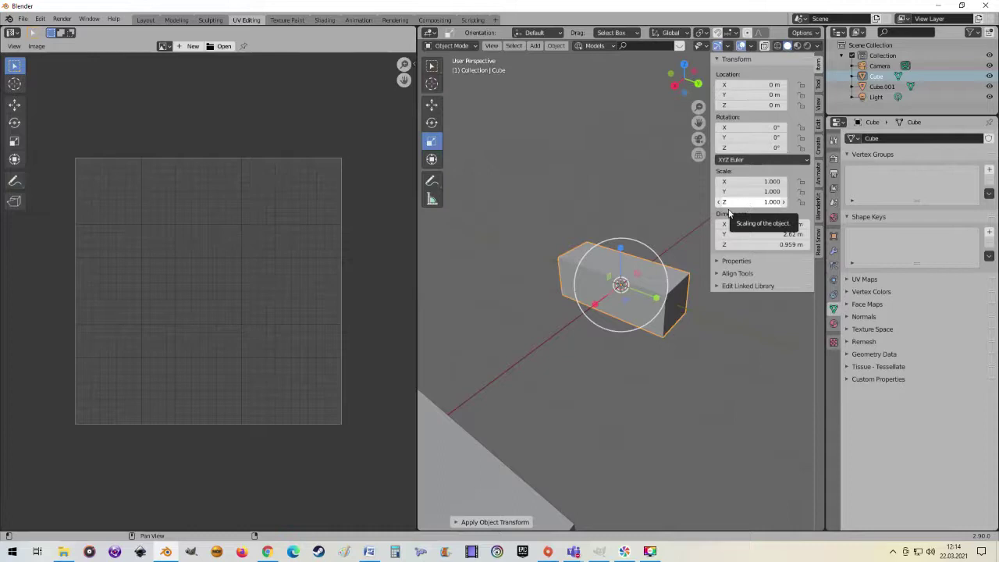
mouse_move(671, 328)
middle_mouse_down()
mouse_move(657, 322)
mouse_move(637, 332)
mouse_move(661, 329)
middle_mouse_up()
- In Edit Mode, unwrap the back cube Angle Based with 0.001 margin
key("Tab")
scroll(638, 332, "up", 3)
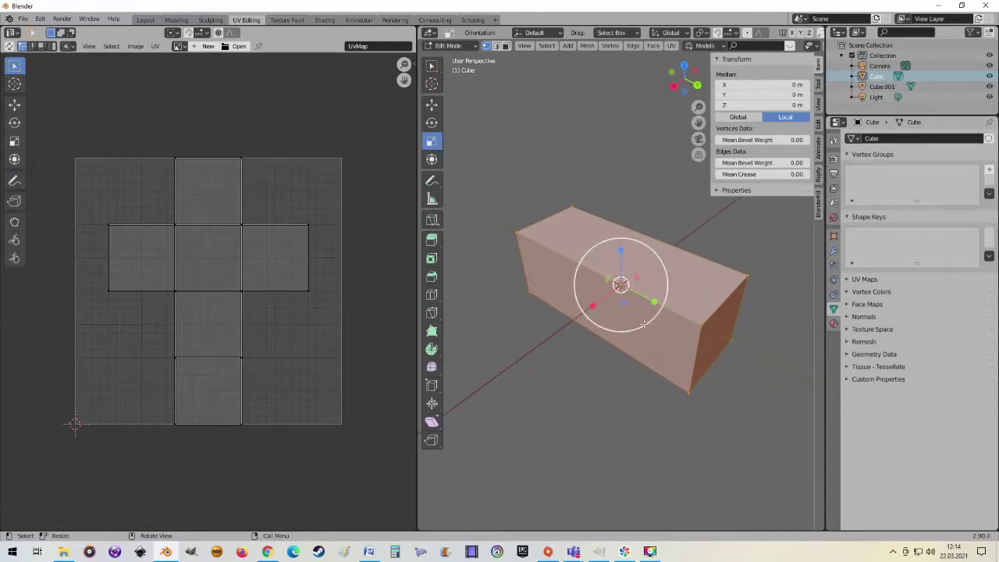
key("u")
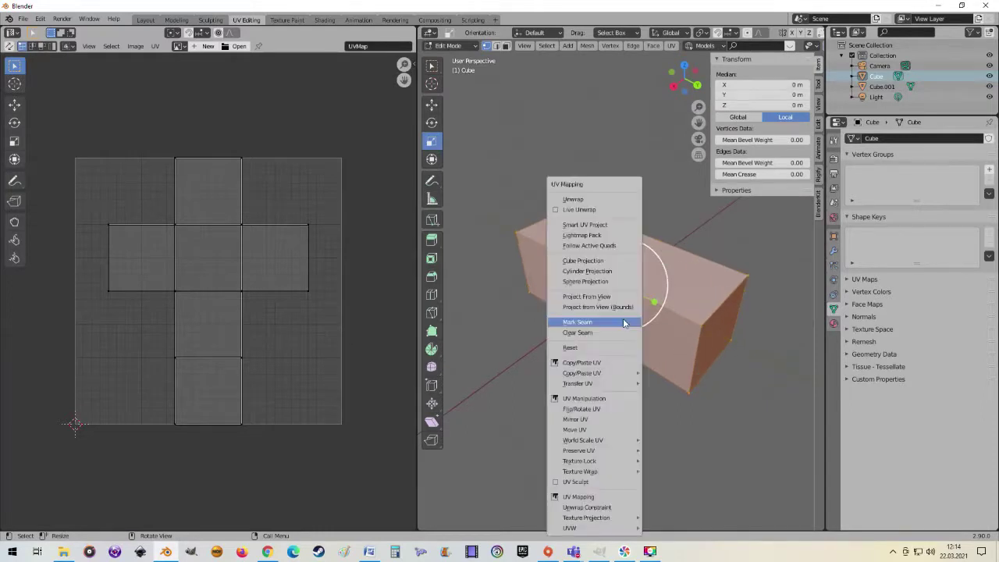
left_click(593, 200)
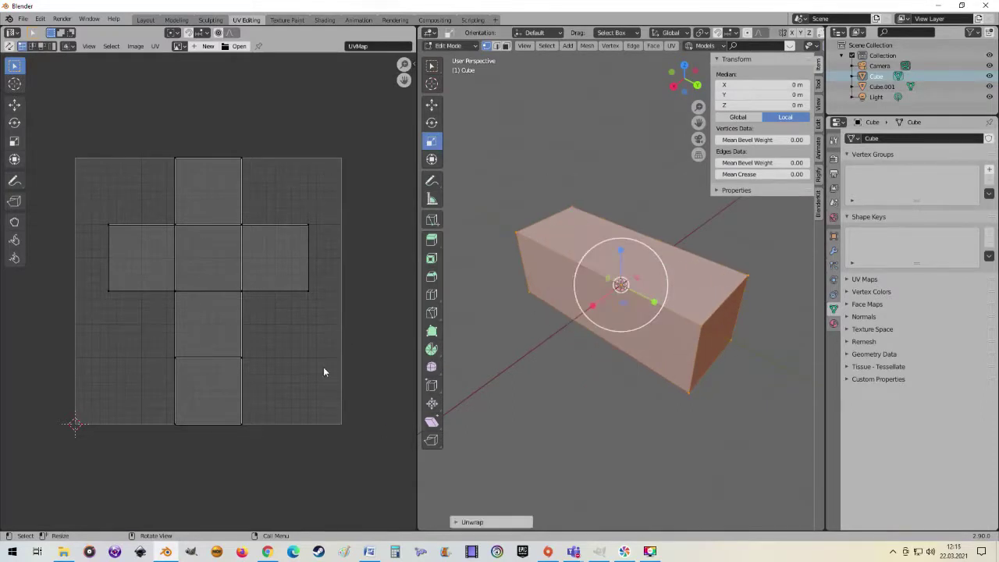
left_click(457, 523)
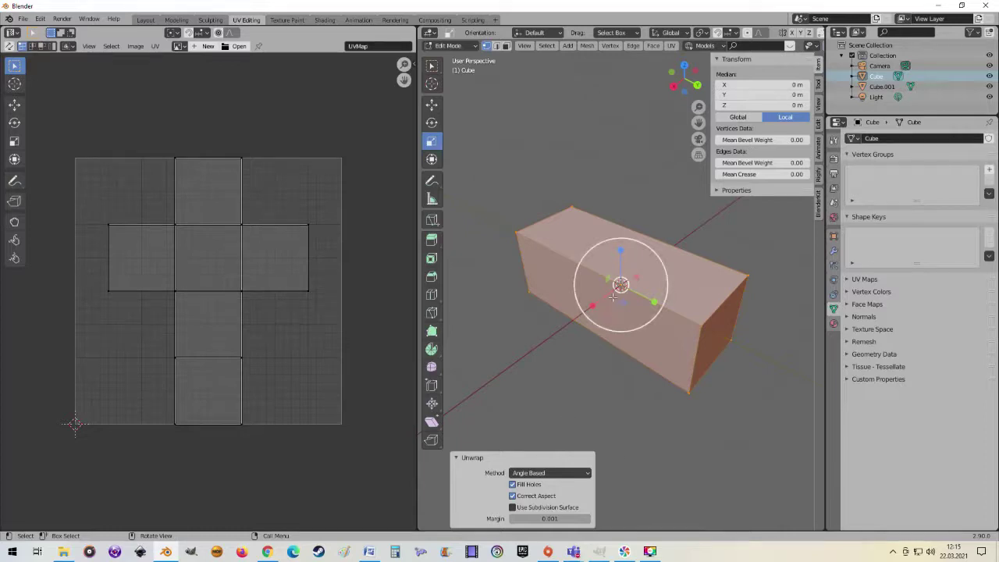
key("u")
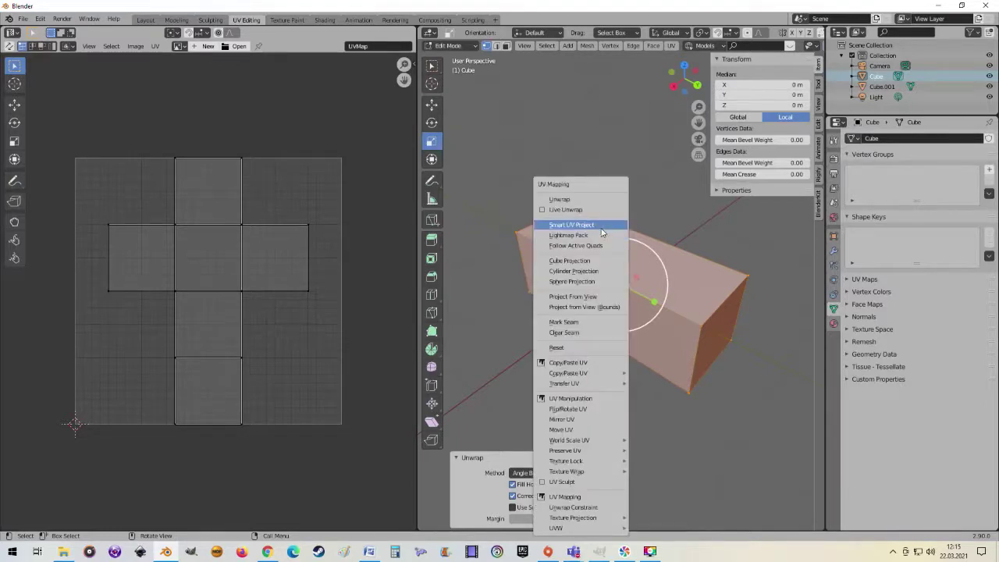
- Smart UV Project the cube at a 66° angle limit, then select the rightmost island in face mode
left_click(599, 225)
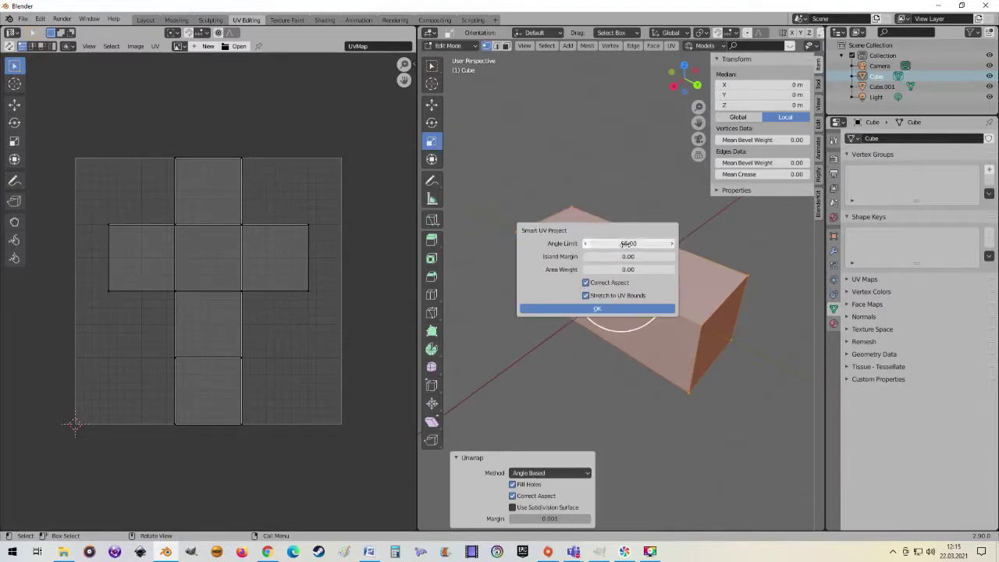
left_click(591, 309)
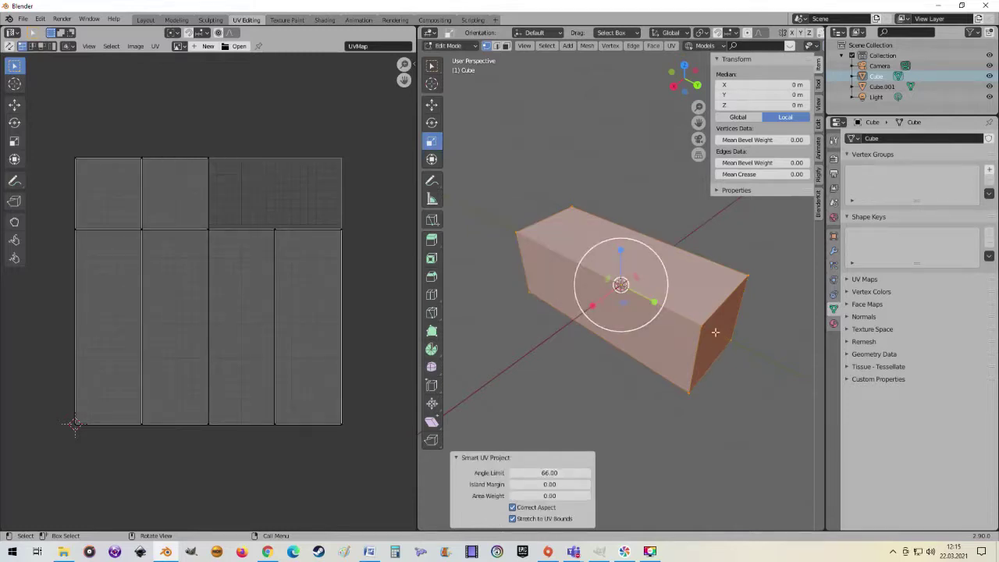
scroll(591, 310, "down", 1)
scroll(544, 306, "down", 2)
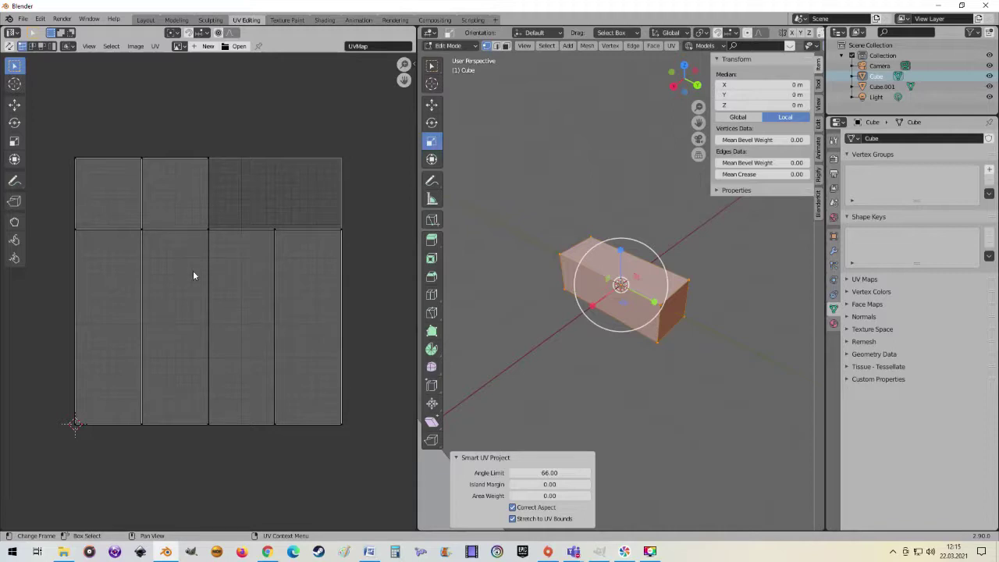
left_click(331, 320)
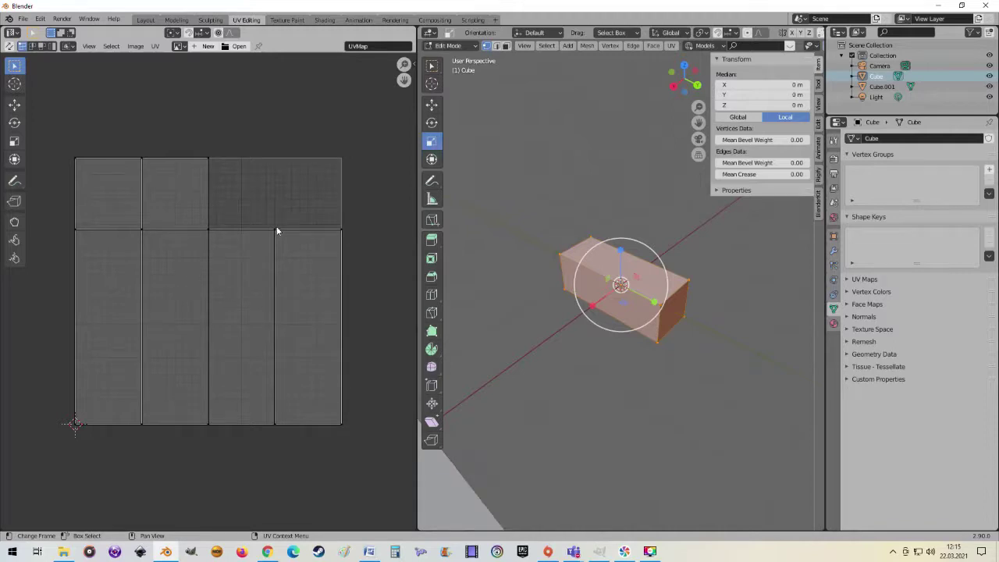
left_click(41, 47)
left_click(311, 326)
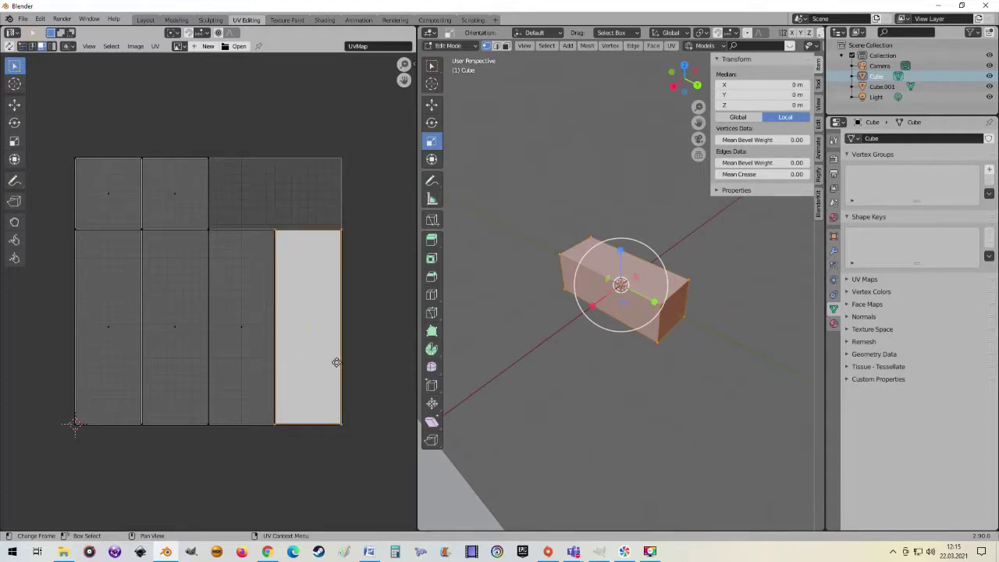
- Move one UV island into place, then select the three tall strip islands
key("g")
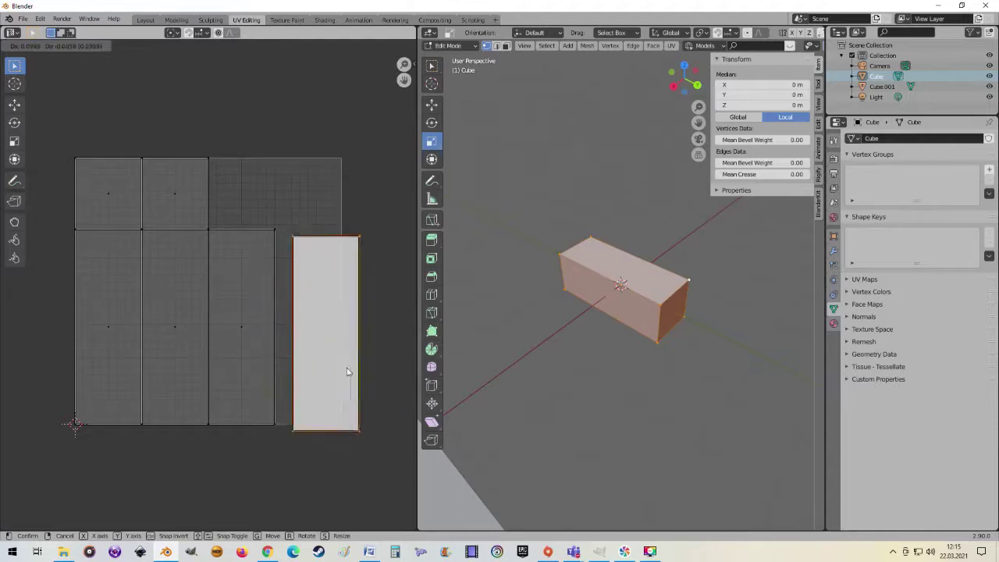
left_click(331, 367)
left_click(231, 348)
left_click(173, 340)
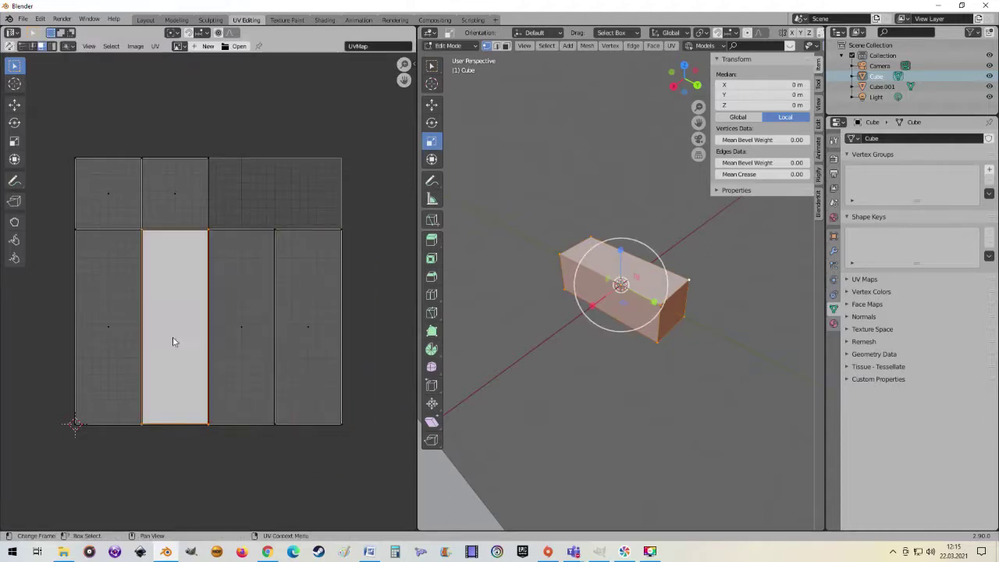
left_click(98, 329)
- Select the top-row patches and the third and fourth tall strips to check the layout
left_click(116, 204)
left_click(172, 206)
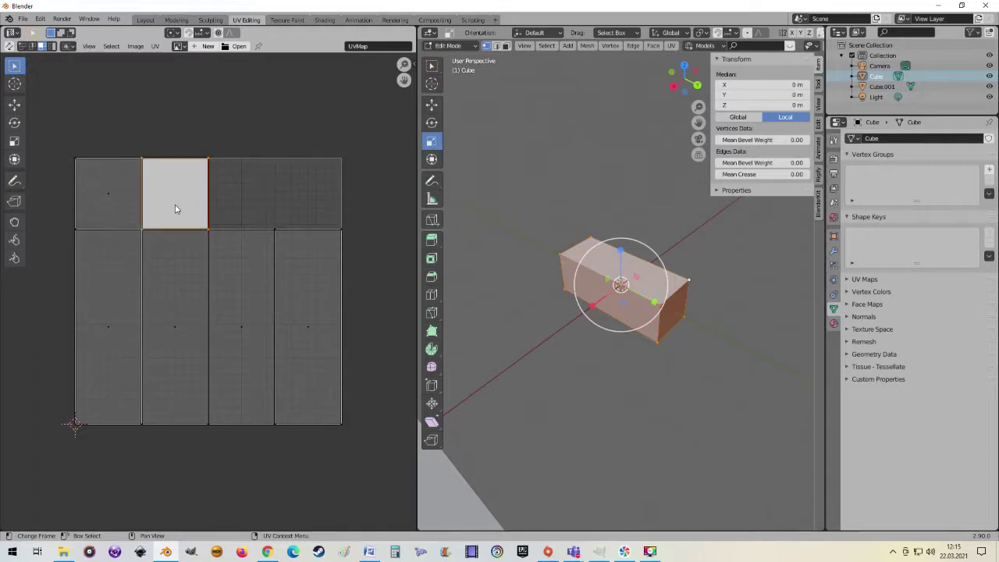
left_click(240, 328)
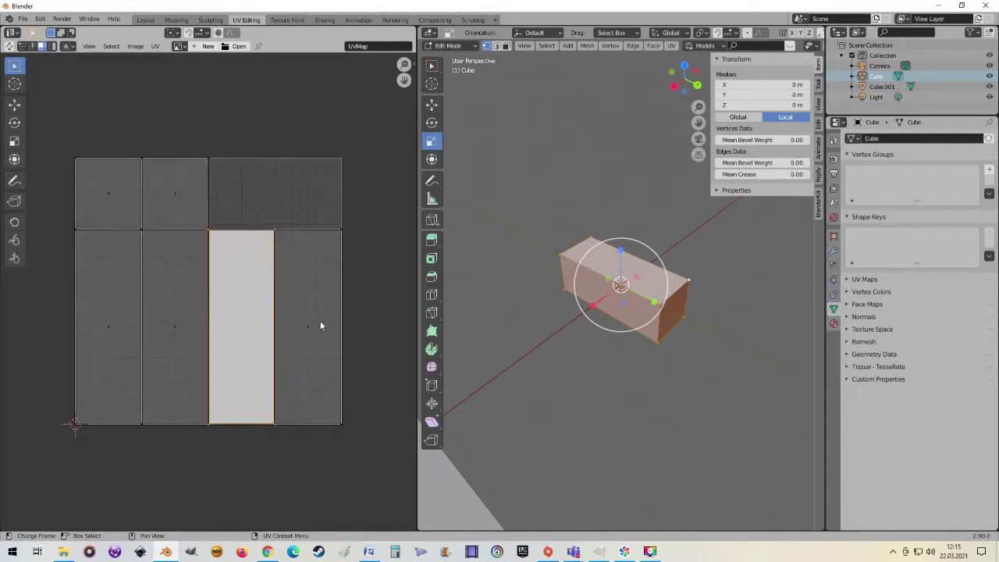
left_click(322, 327)
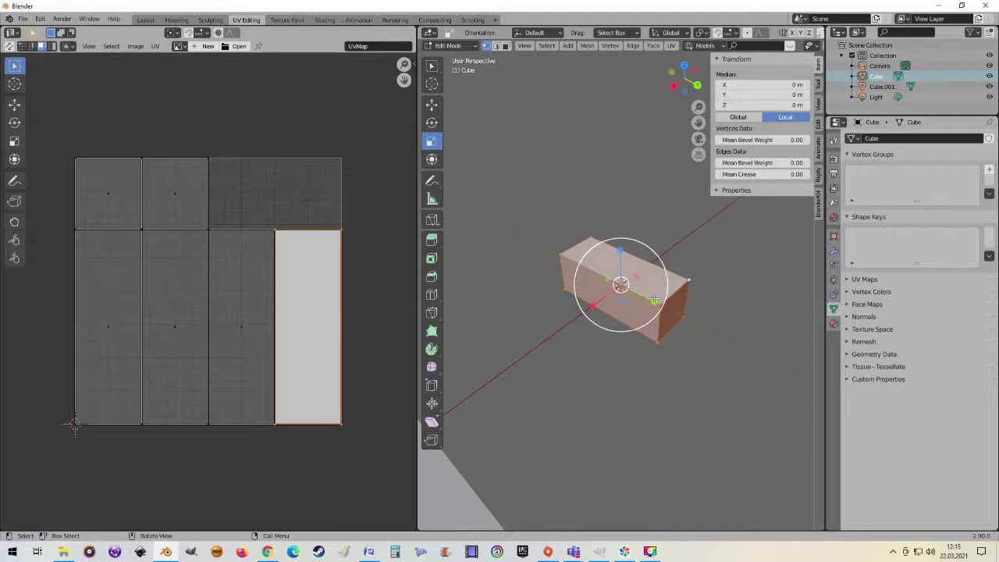
- Unwrap the elongated cube's mesh again with U > Unwrap
middle_click_drag(716, 296, 625, 297)
key("u")
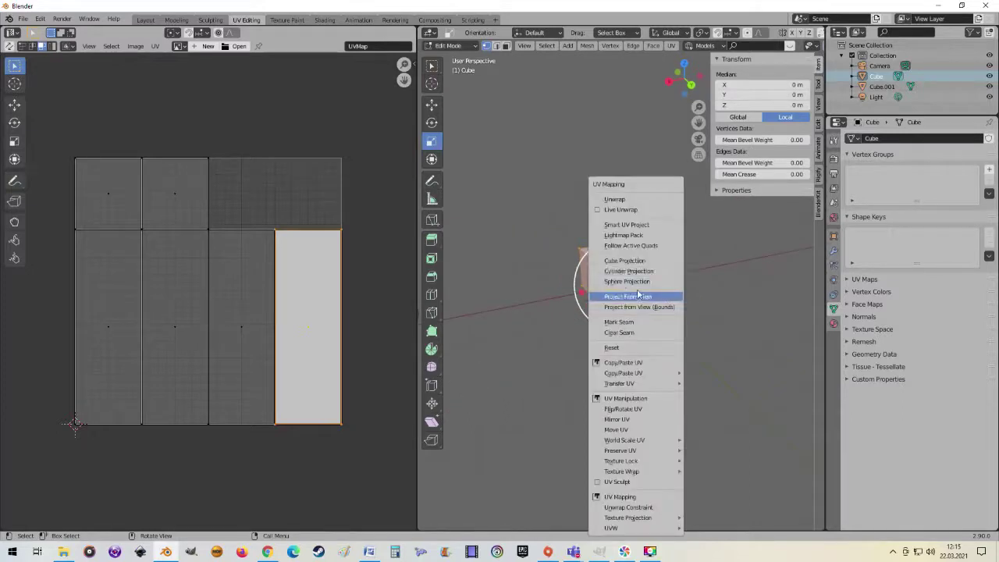
left_click(615, 200)
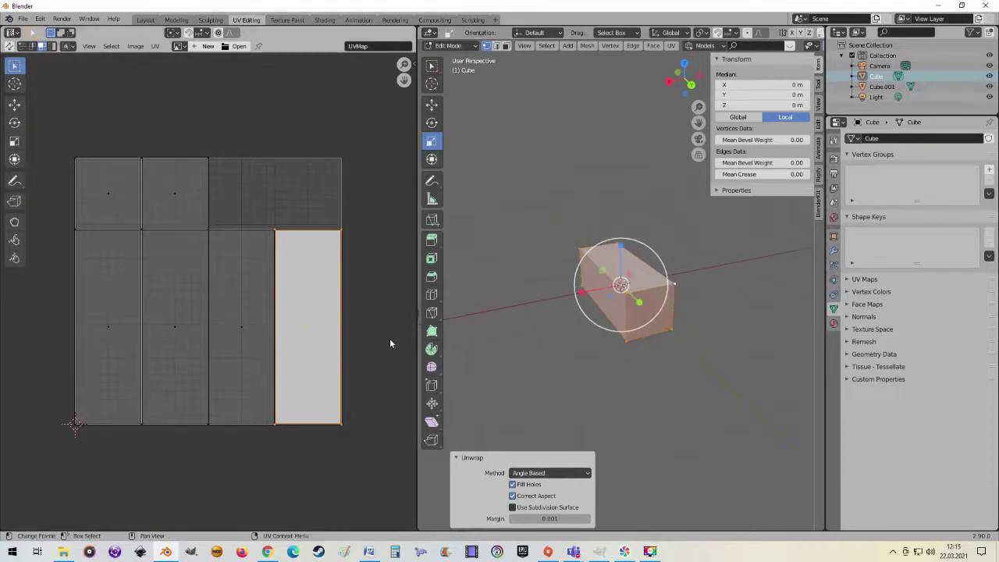
- Orbit around the cube to inspect it, then return to Object Mode
middle_click_drag(427, 336, 422, 328)
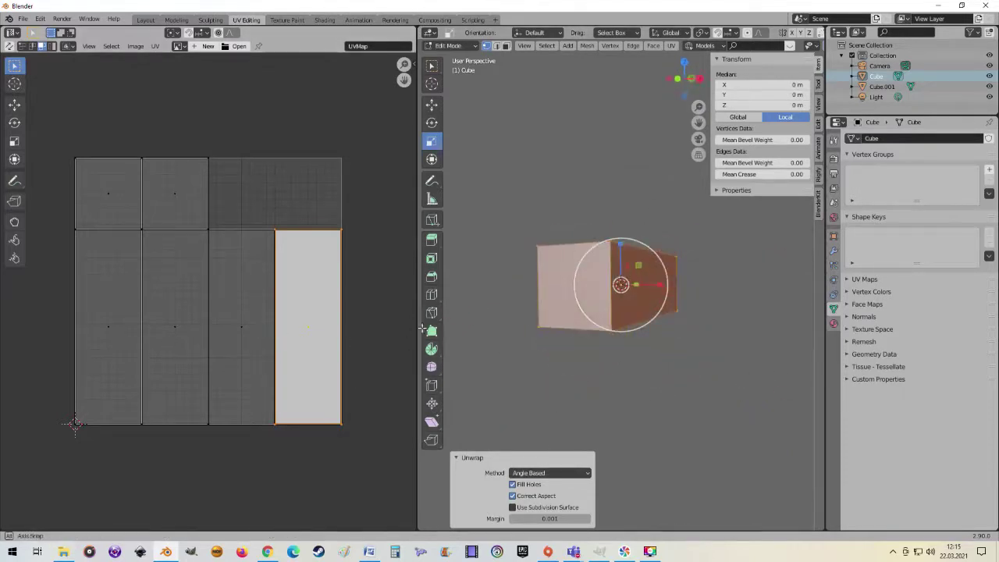
scroll(389, 333, "up", 1)
mouse_move(597, 339)
middle_mouse_down()
mouse_move(516, 367)
mouse_move(660, 359)
mouse_move(647, 341)
mouse_move(684, 288)
middle_mouse_up()
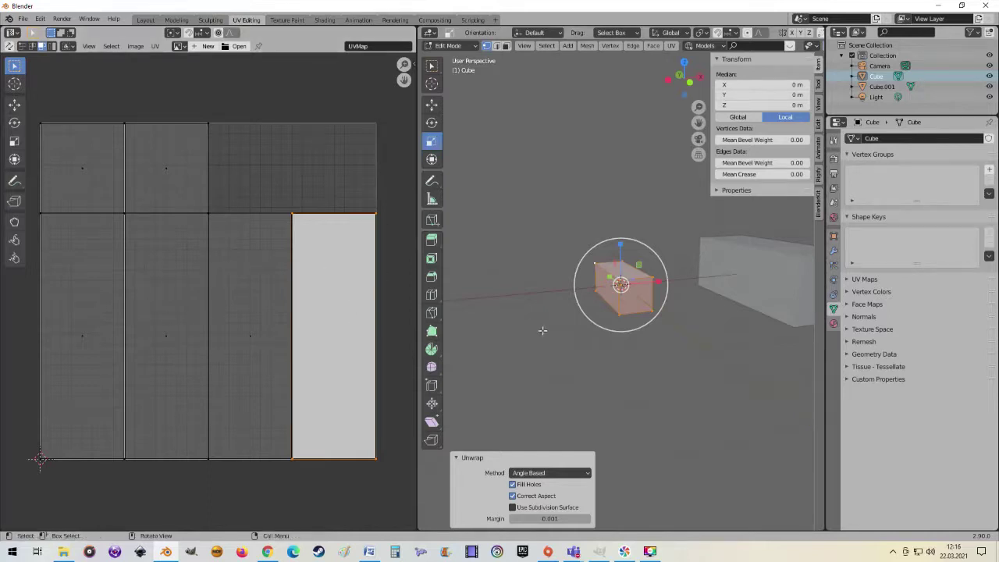
middle_click_drag(542, 330, 499, 344)
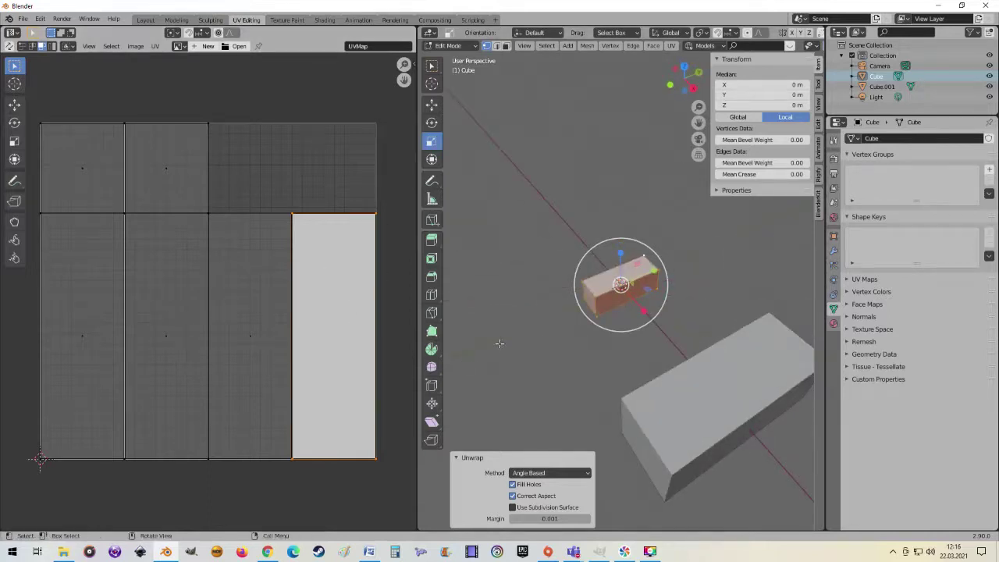
key("Tab")
mouse_move(653, 325)
middle_mouse_down()
mouse_move(614, 359)
mouse_move(618, 348)
middle_mouse_up()
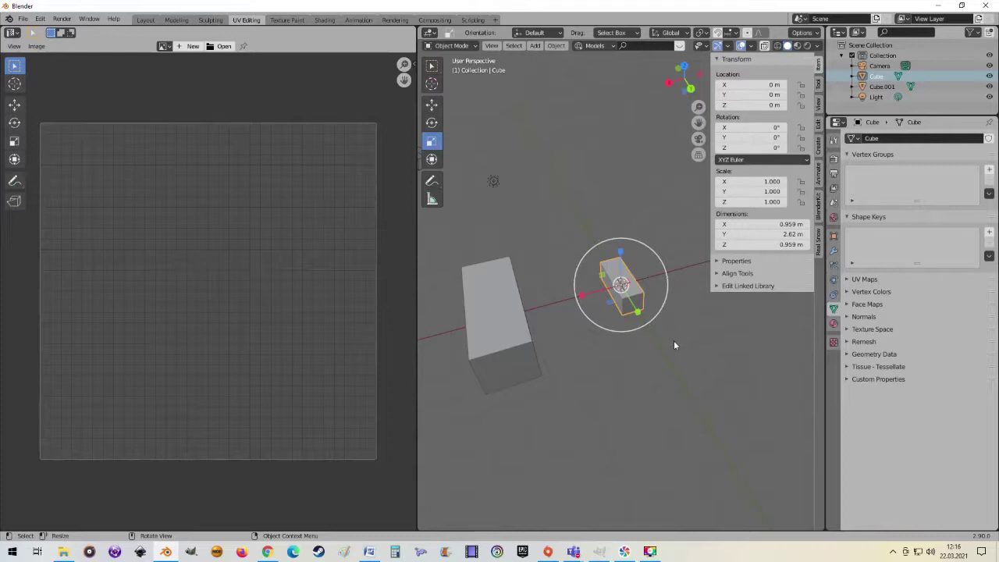
- Move the cube along the Y axis to Y 7.7574 m
key("g")
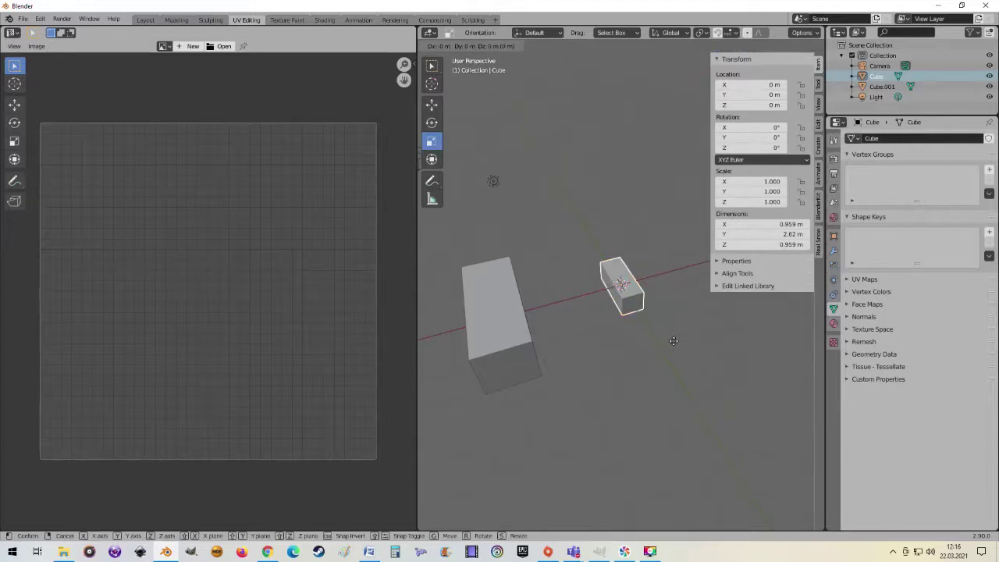
key("y")
left_click(697, 294)
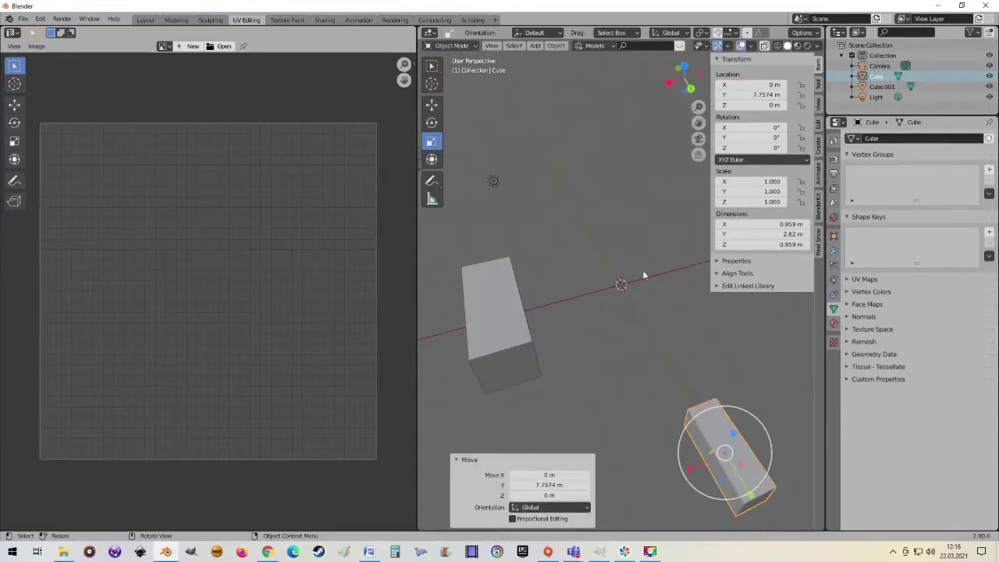
- Add a cylinder at the origin (32 vertices, 1 m radius, 2 m depth) with Generate UVs off
left_click(537, 46)
mouse_move(550, 58)
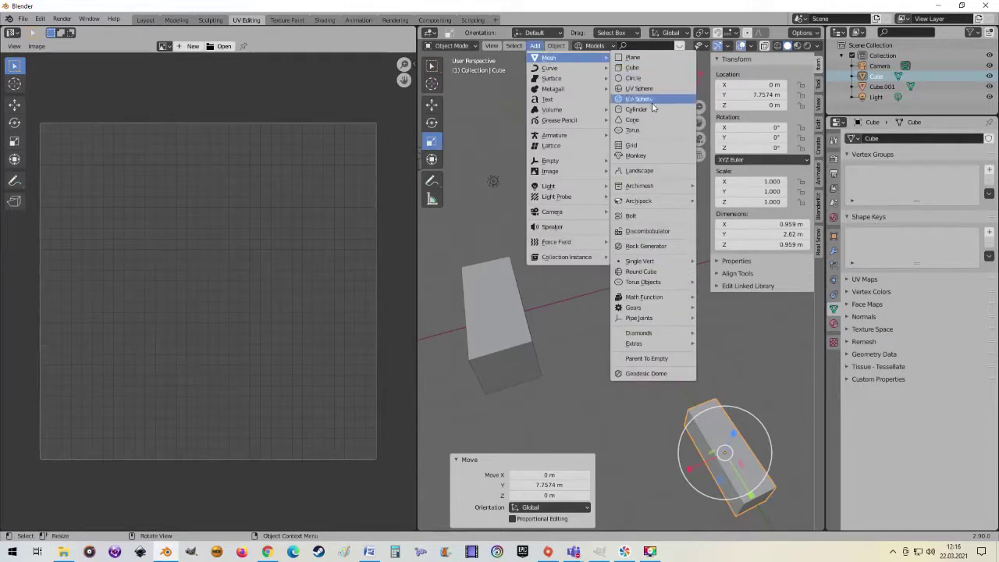
left_click(652, 110)
scroll(631, 294, "up", 4)
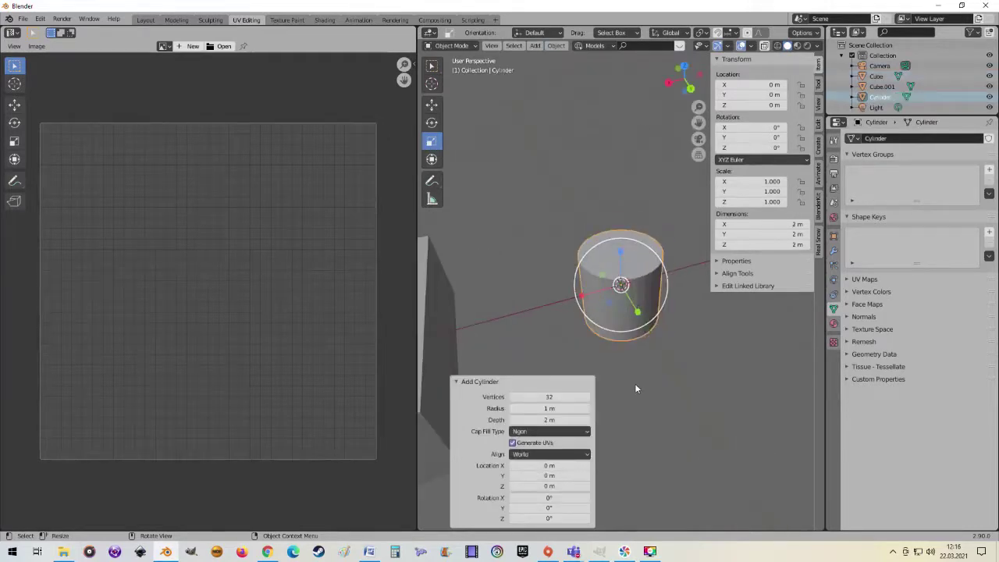
left_click(512, 443)
- In Edit Mode, unwrap the whole cylinder with Angle Based Unwrap
key("Tab")
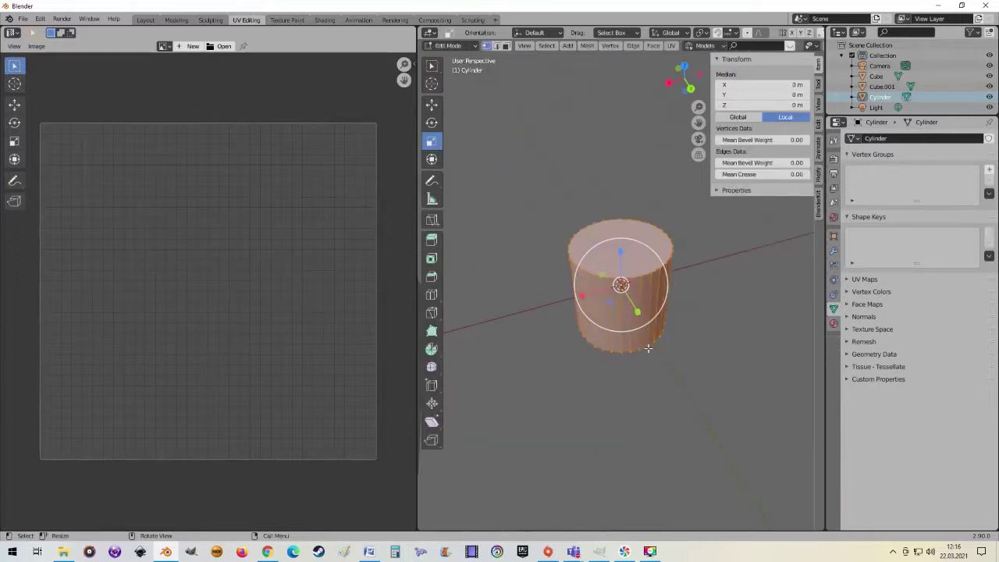
middle_click_drag(648, 348, 177, 331)
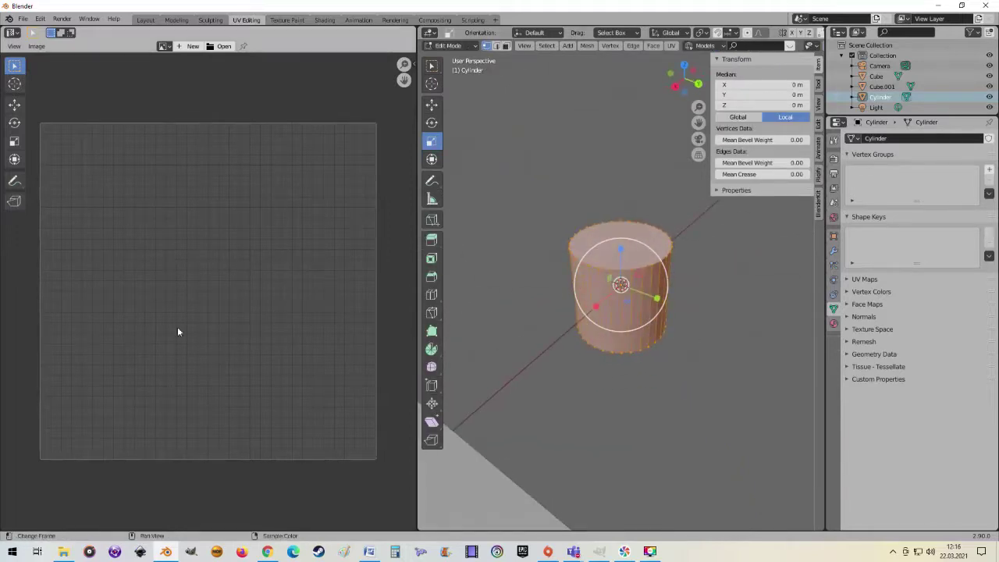
scroll(570, 364, "up", 2)
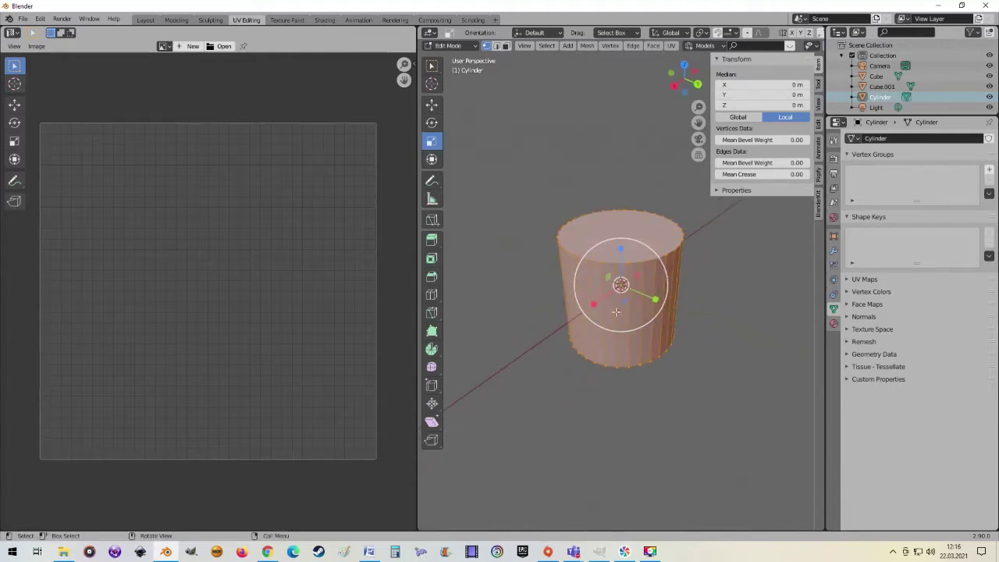
key("u")
left_click(525, 200)
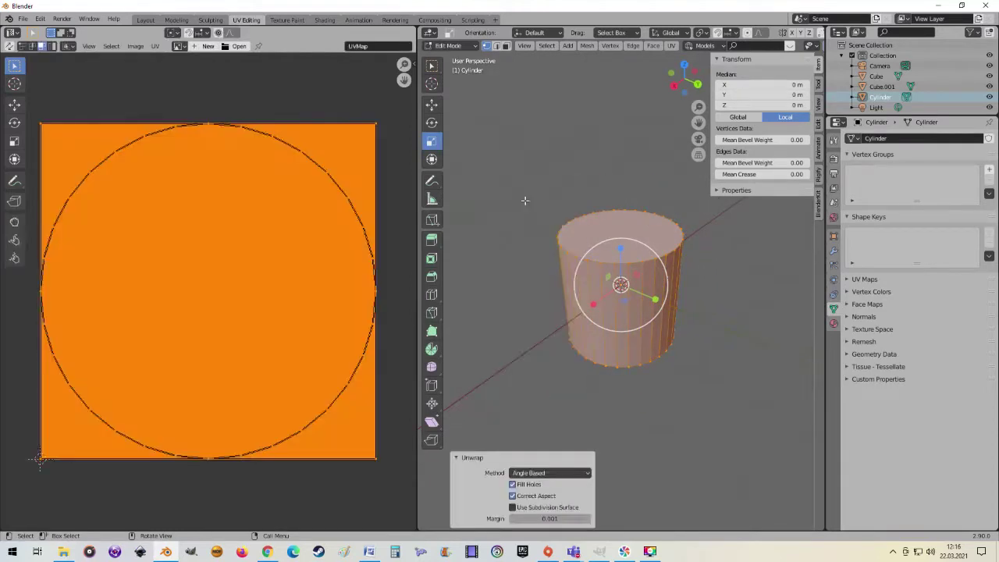
- Orbit around the cylinder from several angles, including its top, to inspect the circular UV island
scroll(446, 421, "down", 1)
scroll(344, 269, "down", 2)
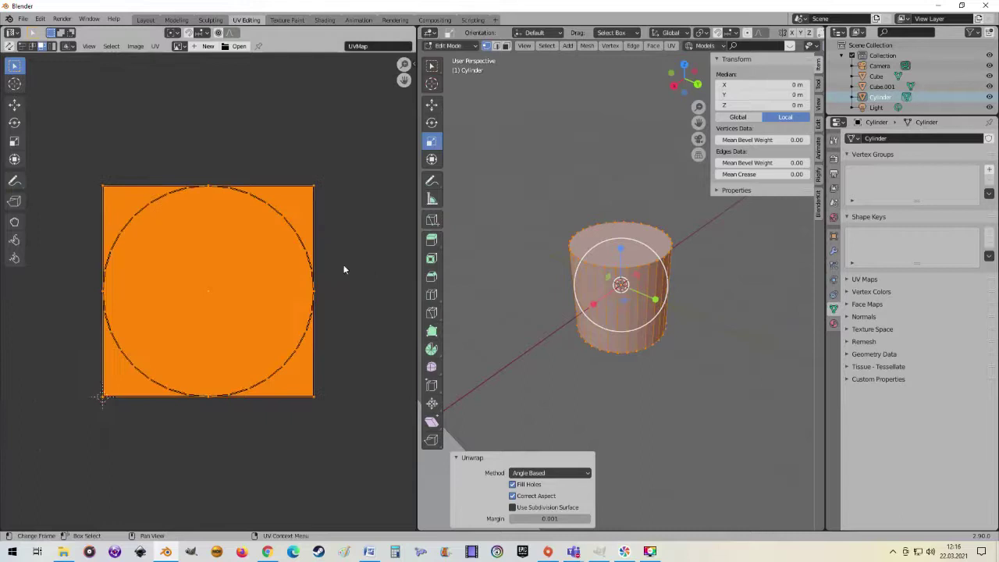
scroll(344, 270, "up", 2)
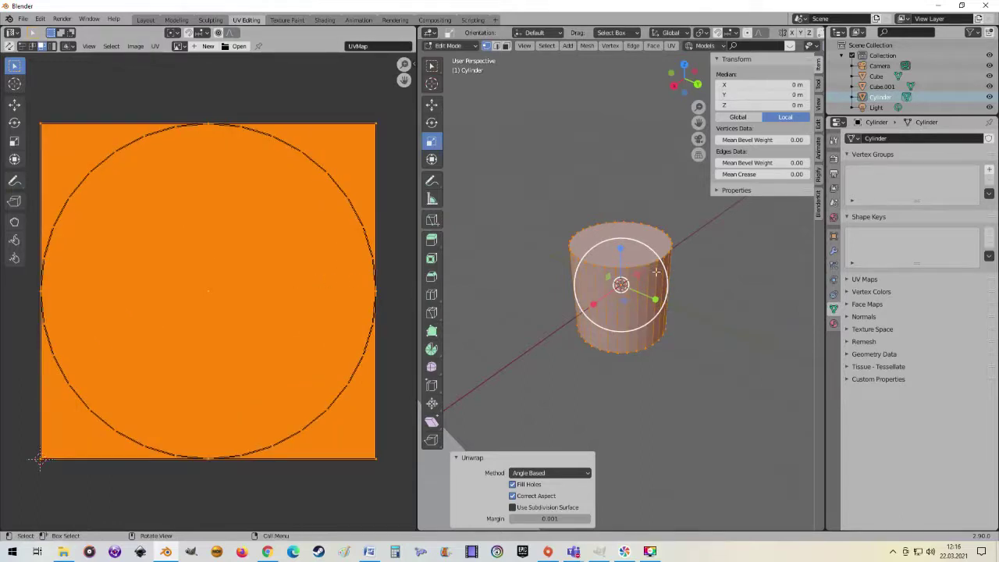
scroll(676, 282, "down", 1)
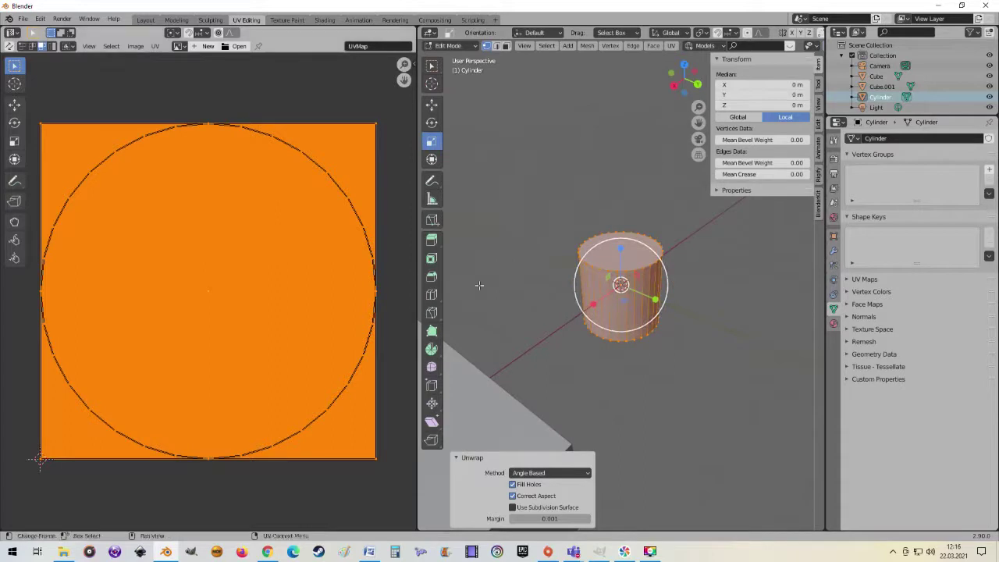
scroll(677, 283, "up", 1)
mouse_move(678, 283)
middle_mouse_down()
mouse_move(622, 236)
mouse_move(624, 257)
middle_mouse_up()
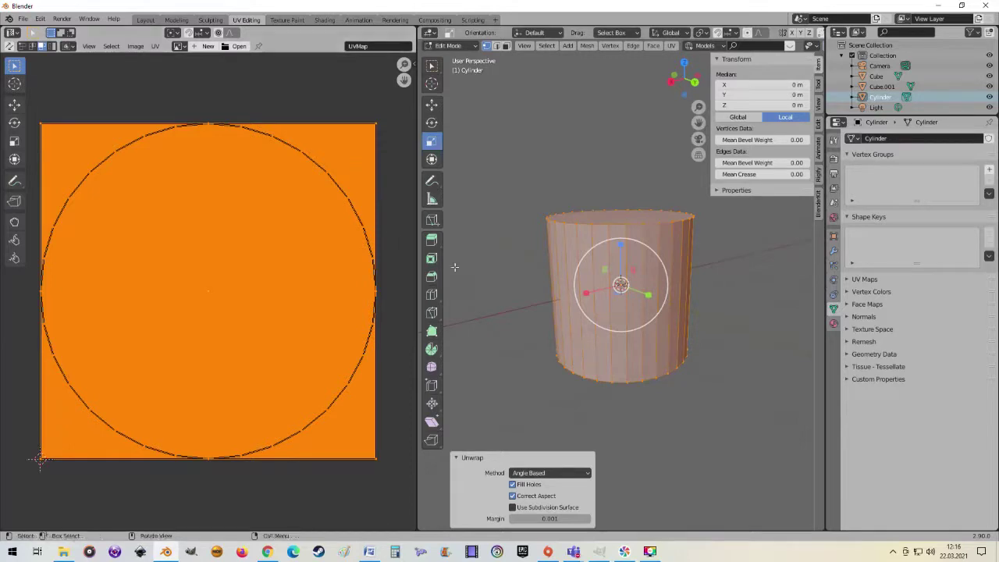
mouse_move(703, 264)
middle_mouse_down()
mouse_move(674, 279)
mouse_move(706, 254)
mouse_move(681, 319)
middle_mouse_up()
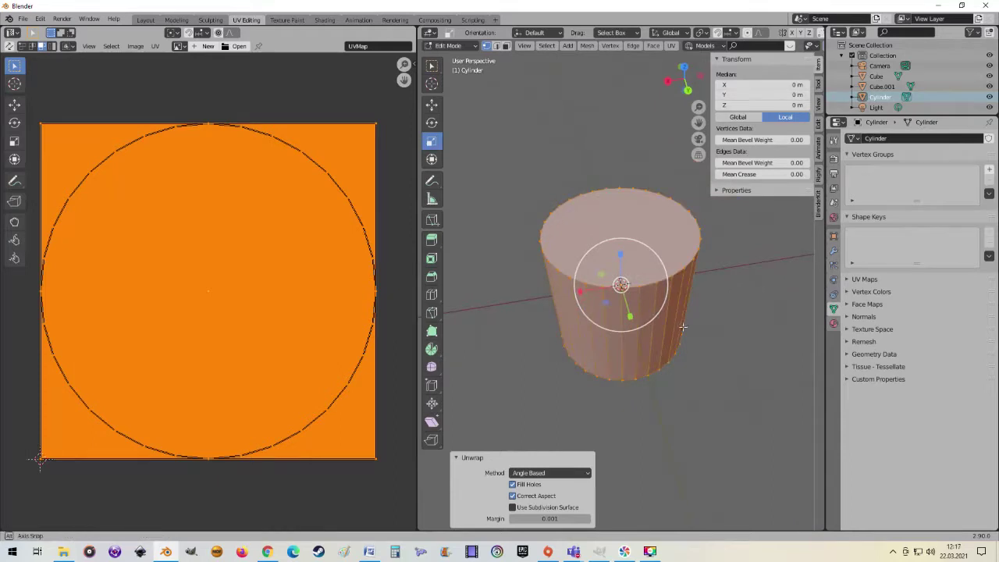
middle_click_drag(681, 319, 720, 311)
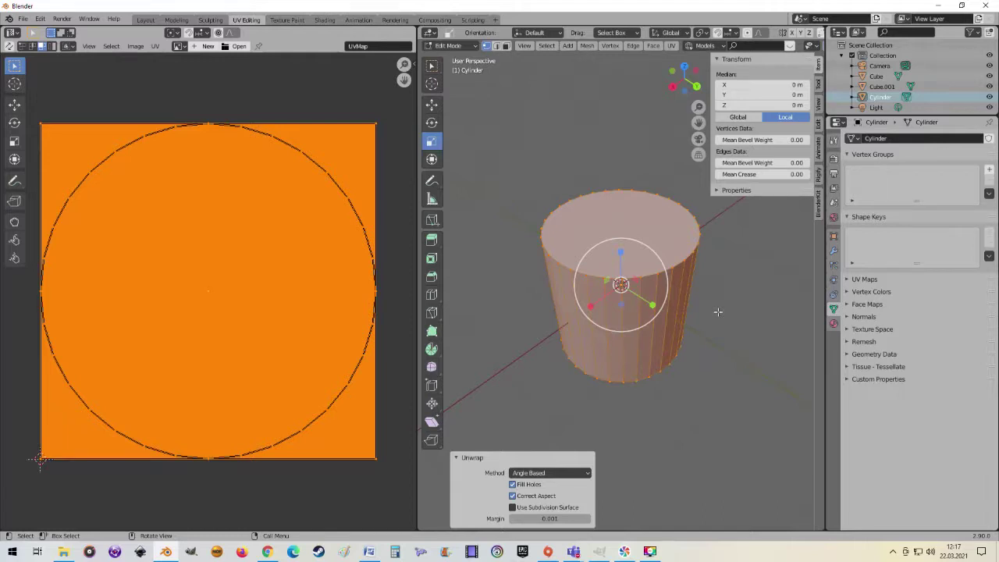
left_click_drag(665, 306, 675, 326)
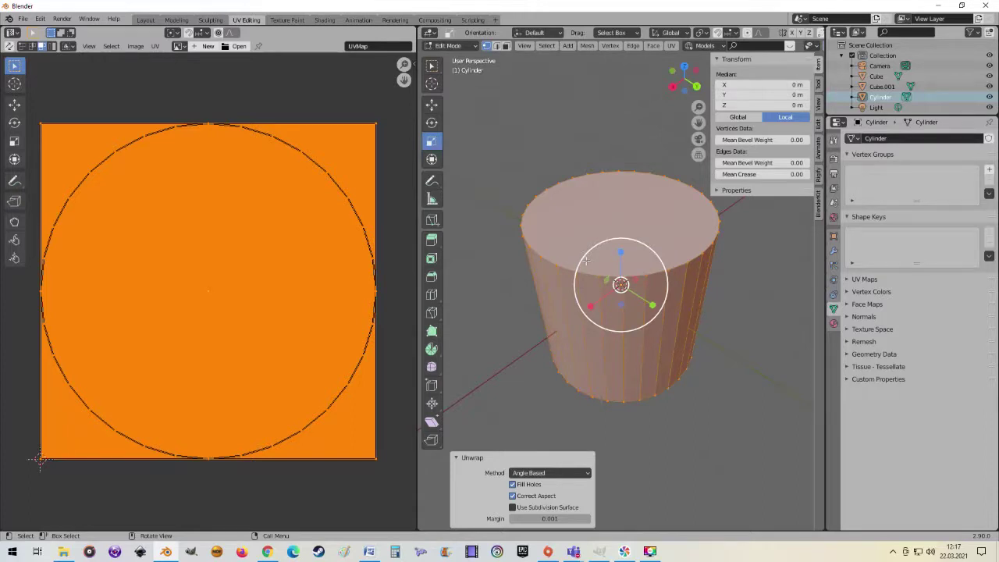
mouse_move(667, 258)
middle_mouse_down()
mouse_move(686, 326)
mouse_move(691, 277)
mouse_move(714, 277)
middle_mouse_up()
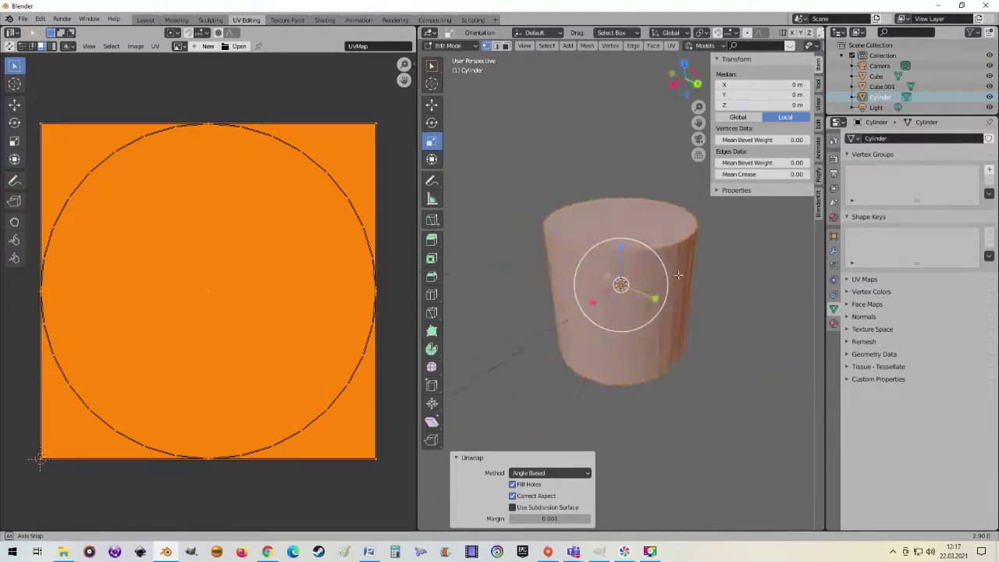
mouse_move(714, 277)
middle_mouse_down()
mouse_move(667, 275)
mouse_move(686, 284)
middle_mouse_up()
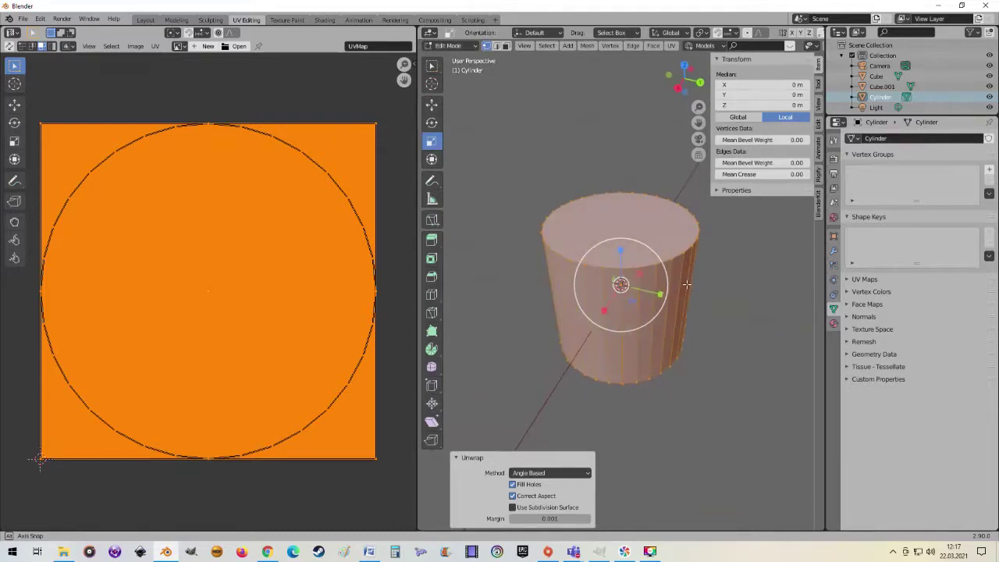
middle_click_drag(686, 284, 689, 281)
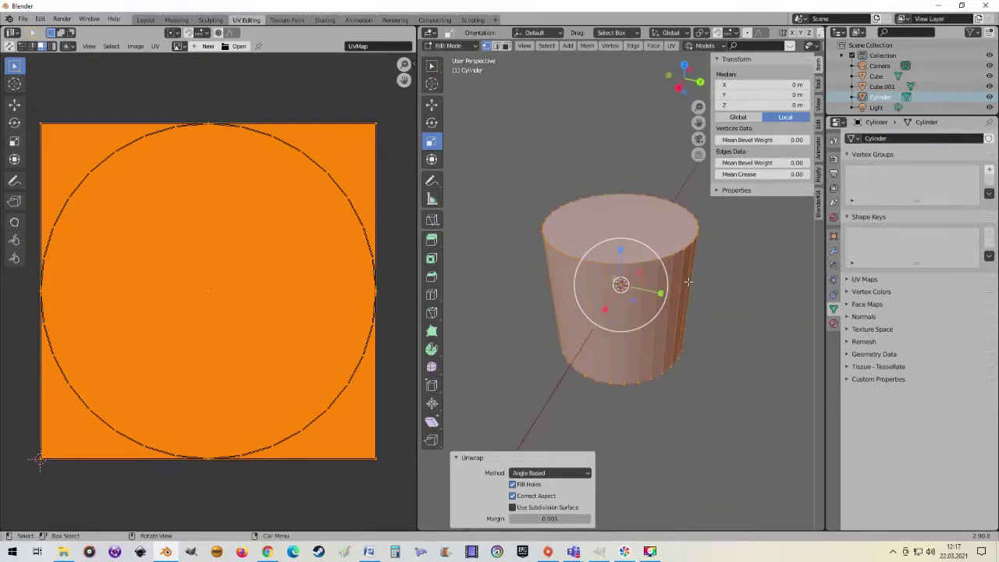
key("u")
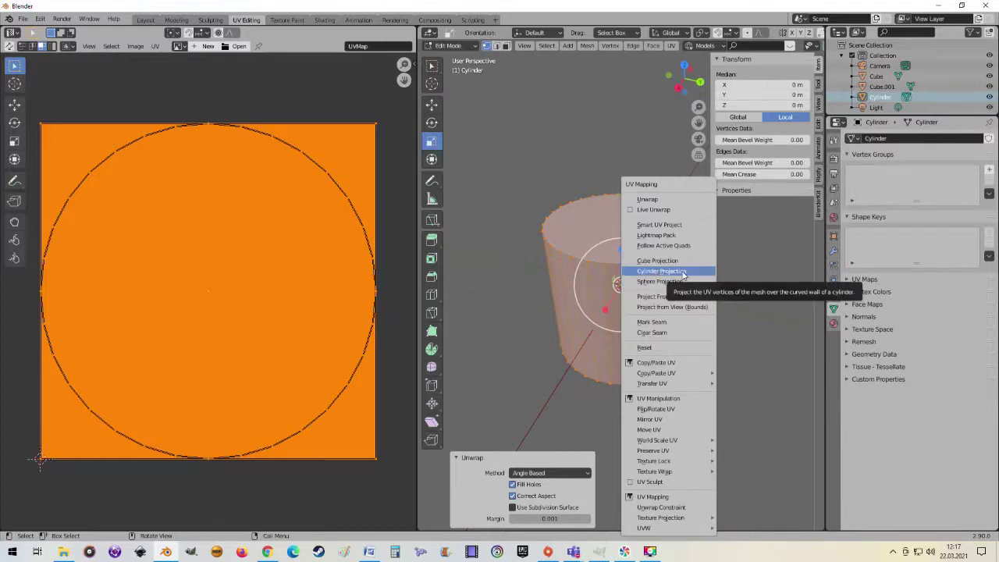
- Apply Cylinder Projection to the cylinder's UVs and zoom in to inspect the result
left_click(683, 271)
scroll(679, 273, "down", 3)
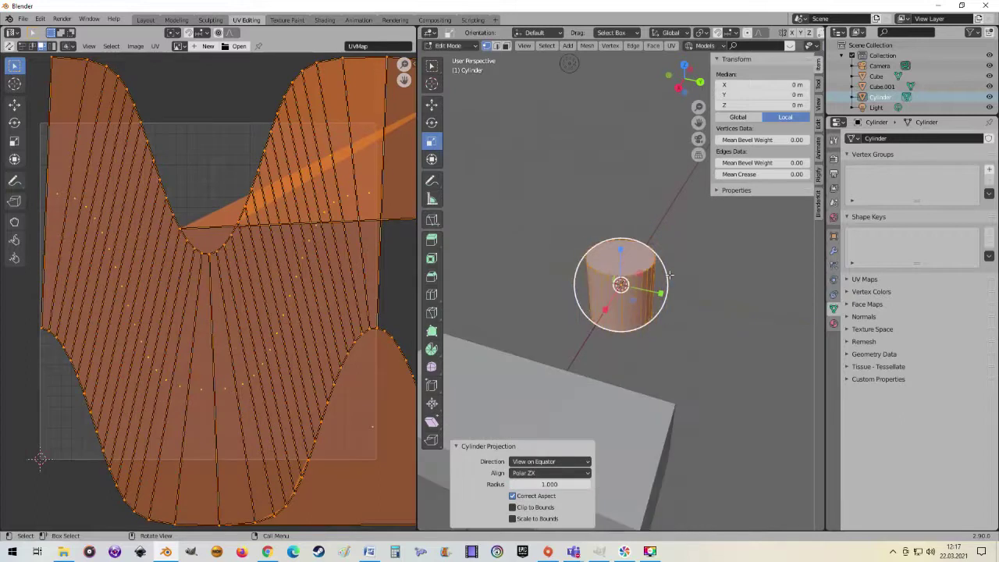
scroll(669, 276, "up", 1)
mouse_move(668, 276)
middle_mouse_down()
mouse_move(697, 290)
mouse_move(678, 304)
middle_mouse_up()
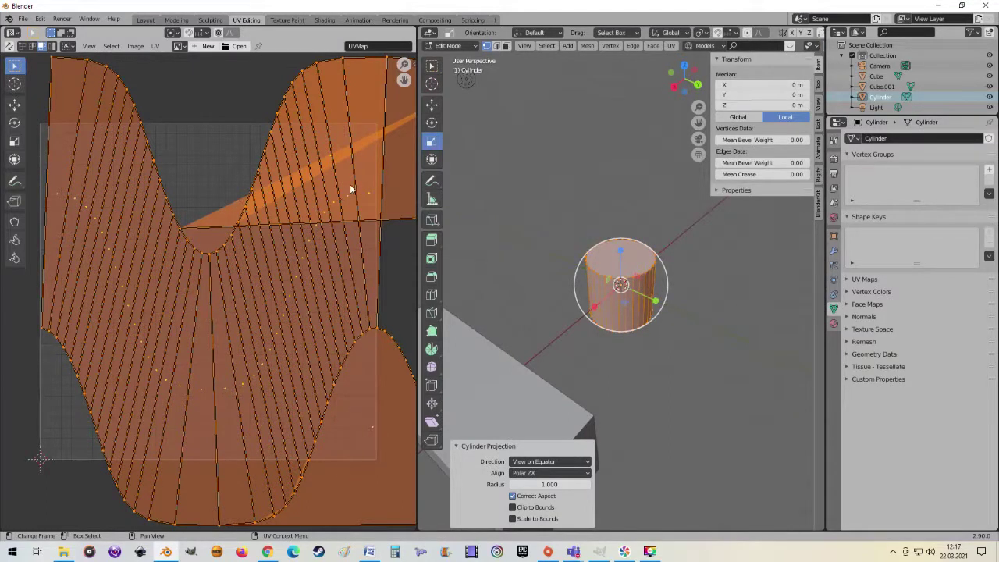
scroll(347, 195, "down", 2)
scroll(330, 265, "down", 2)
scroll(335, 294, "up", 2)
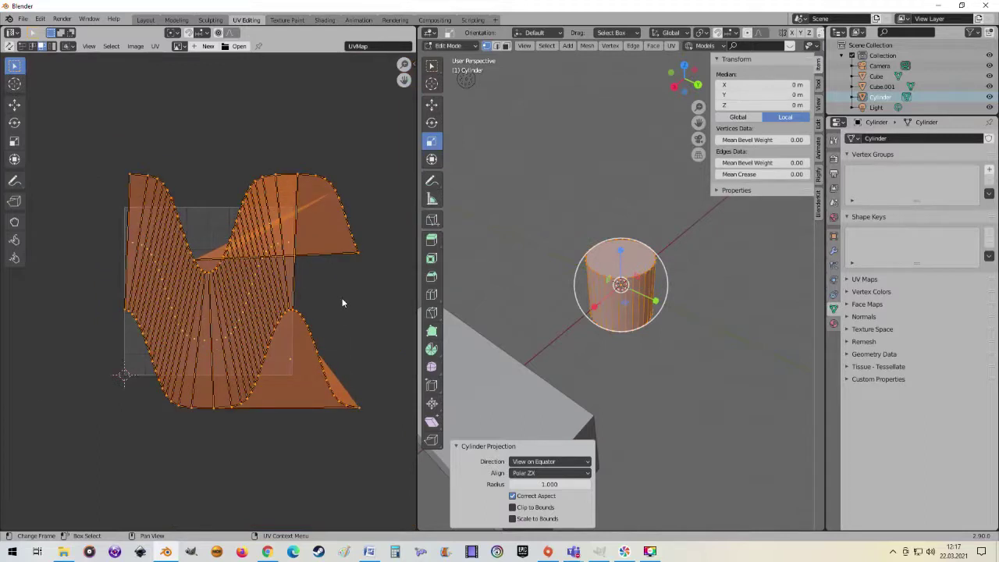
scroll(336, 297, "up", 1)
scroll(334, 296, "up", 2)
scroll(335, 297, "down", 3)
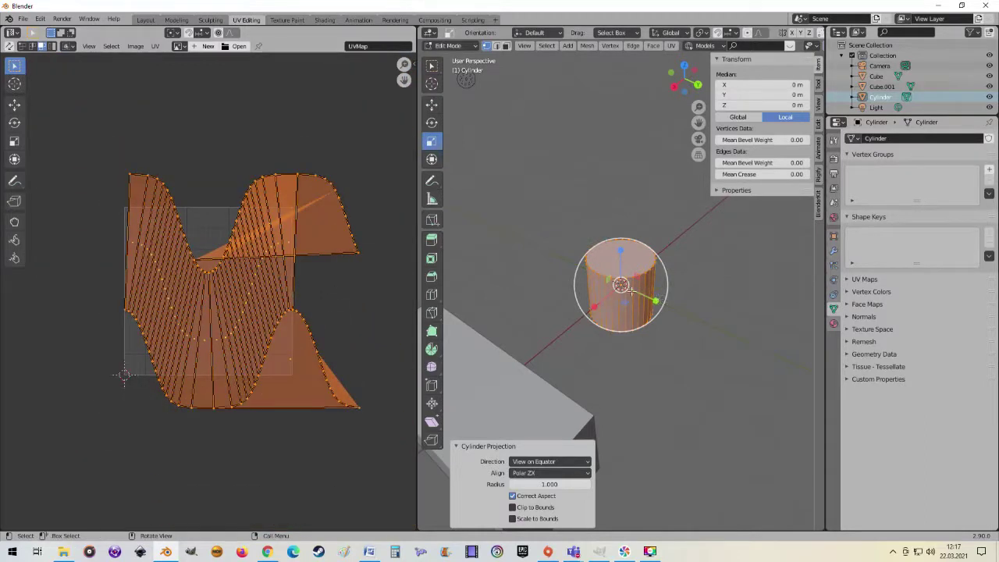
- Re-project the cylinder's UVs with Cube Projection at Cube Size 1.000 and view it from the side
key("u")
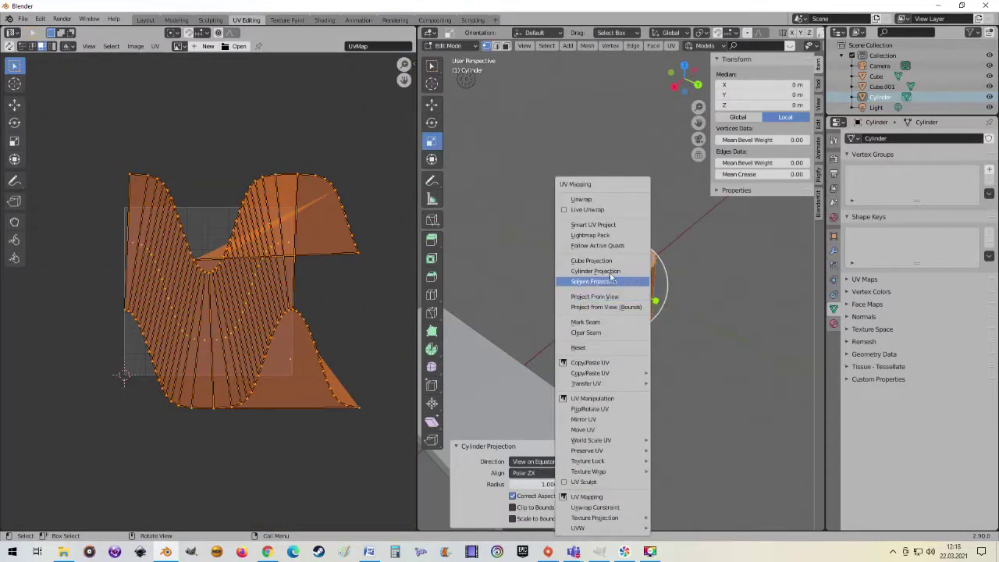
left_click(598, 258)
scroll(408, 263, "up", 1)
scroll(408, 263, "up", 2)
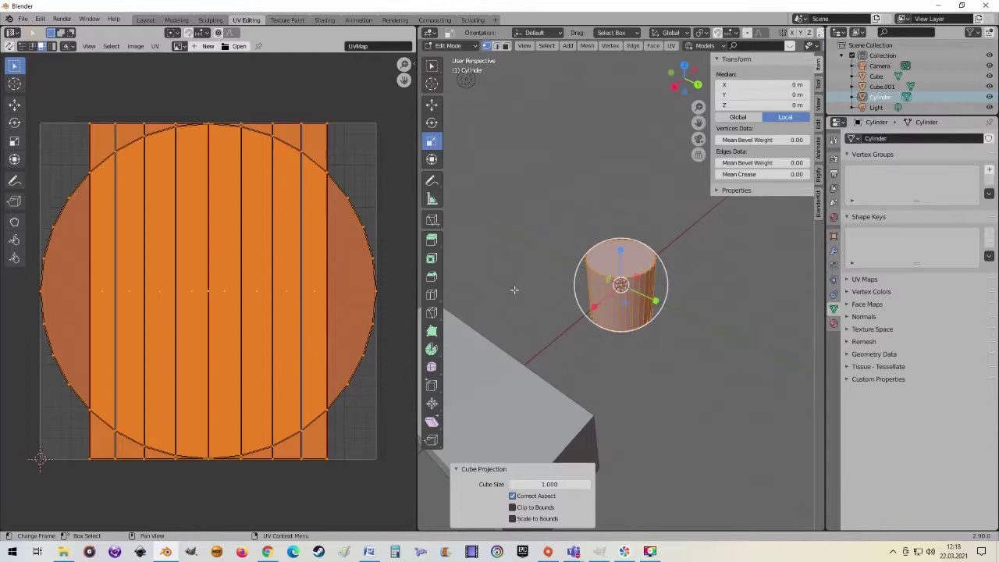
middle_click_drag(639, 299, 551, 233)
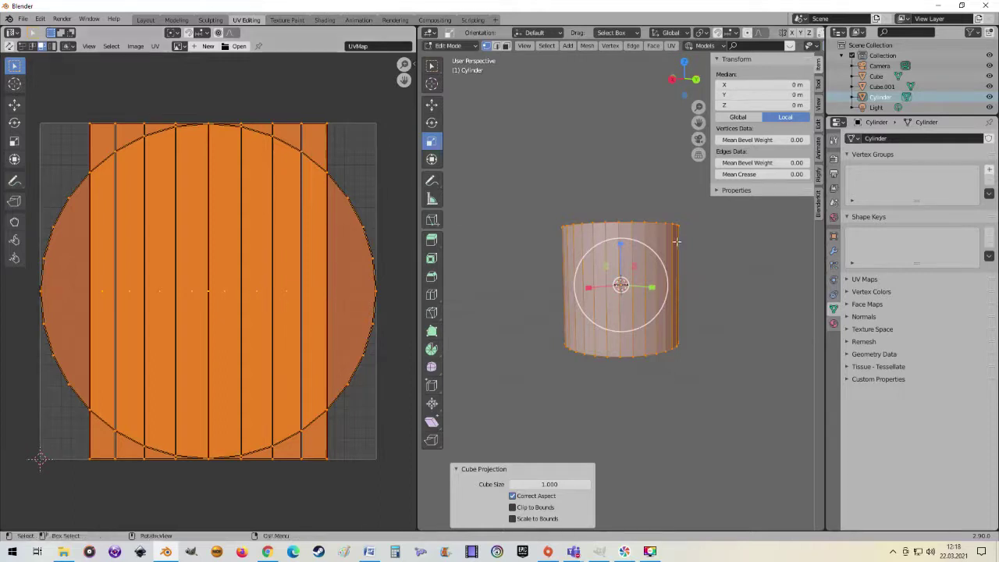
middle_click_drag(617, 277, 624, 261)
- Re-project the cylinder with Sphere Projection (View on Equator, Polar ZX) and toggle X-ray to inspect
key("u")
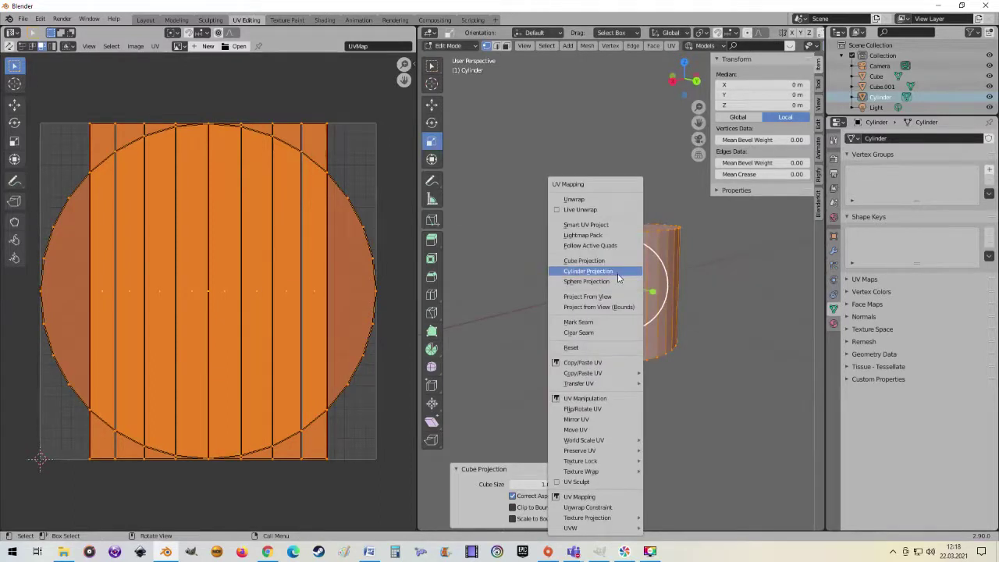
left_click(618, 286)
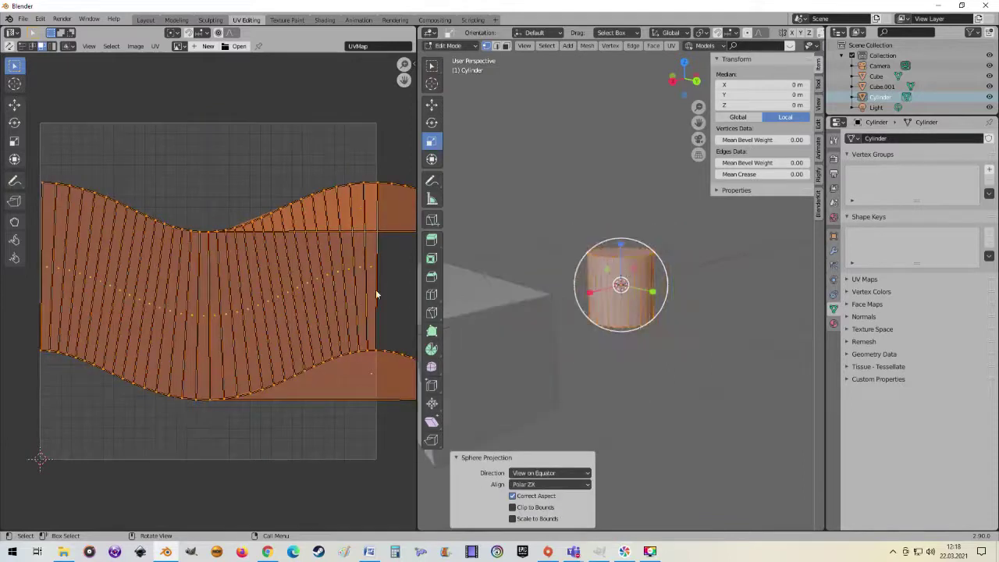
scroll(323, 287, "down", 3)
scroll(324, 288, "up", 1)
scroll(323, 288, "up", 1)
scroll(321, 288, "down", 2)
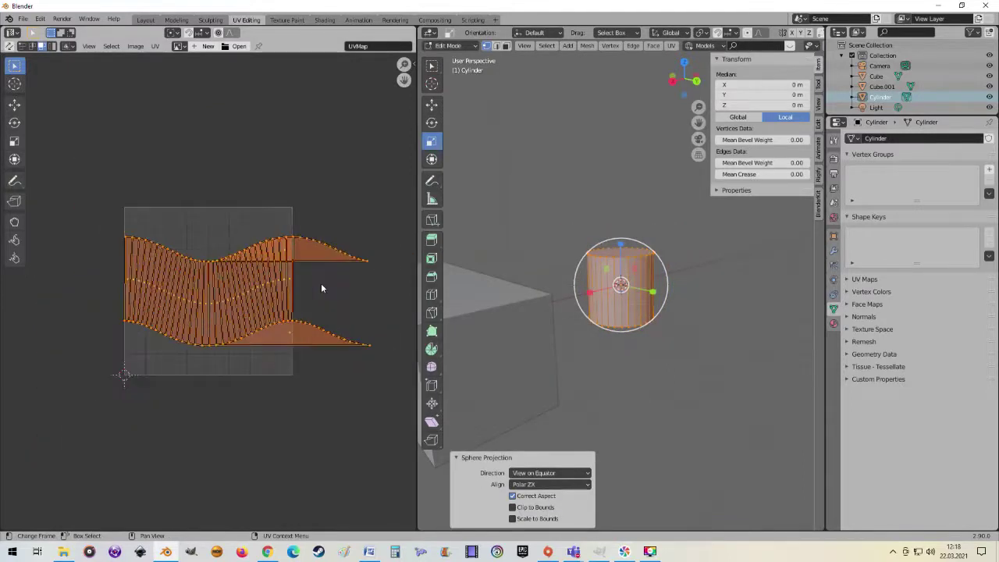
scroll(321, 288, "up", 3)
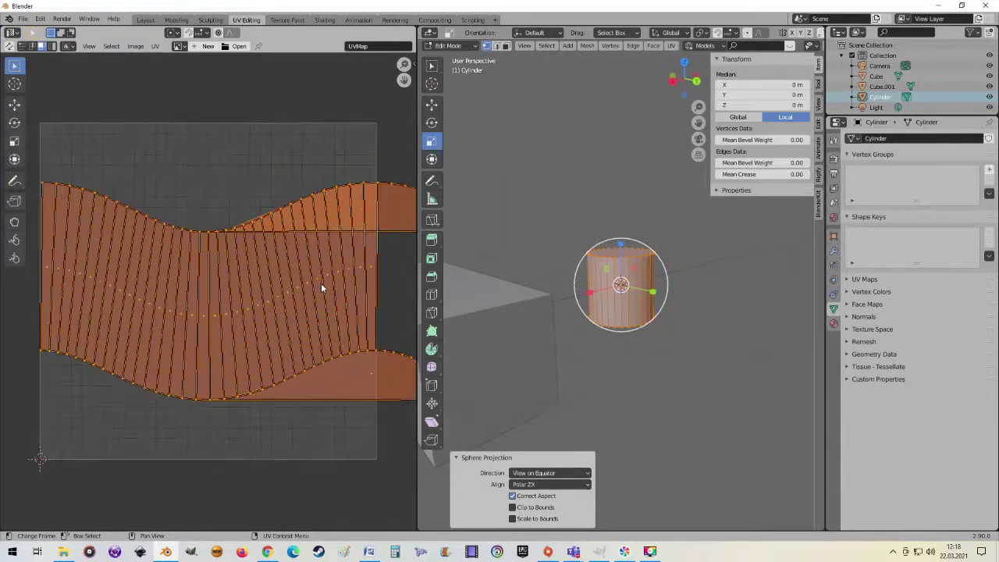
scroll(321, 288, "down", 1)
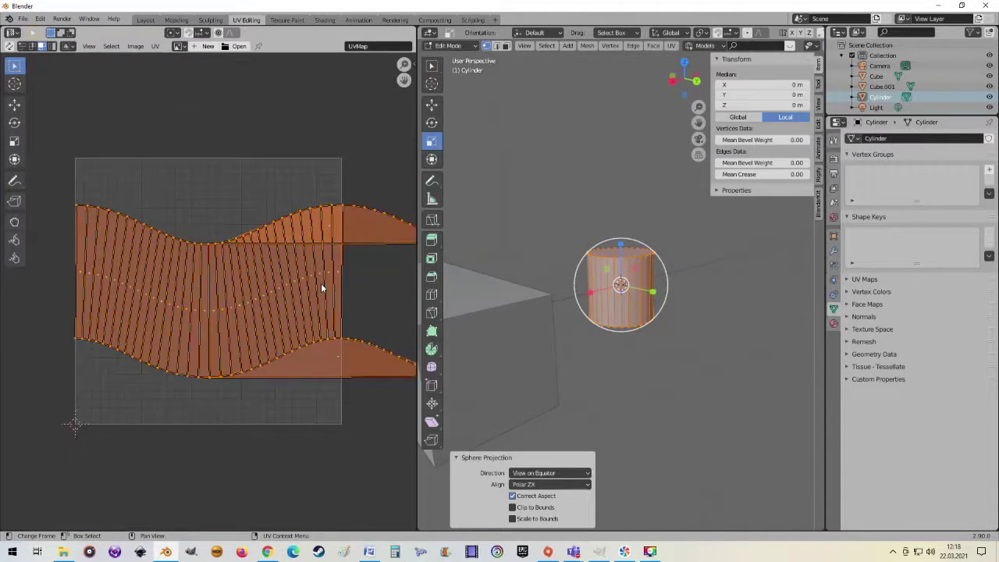
scroll(321, 288, "down", 1)
scroll(321, 288, "up", 2)
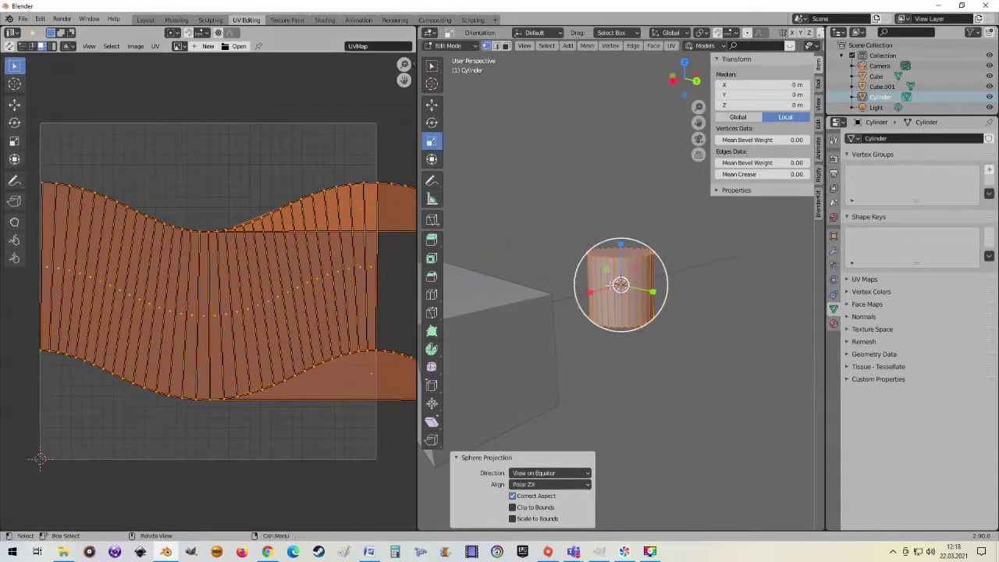
key("alt+z")
key("alt+z")
key("alt+z")
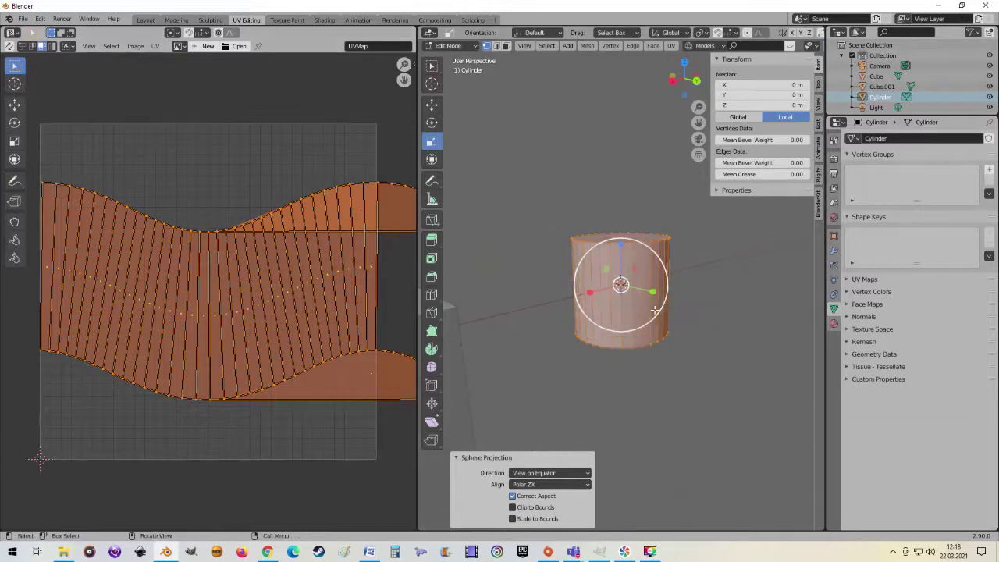
scroll(653, 294, "up", 1)
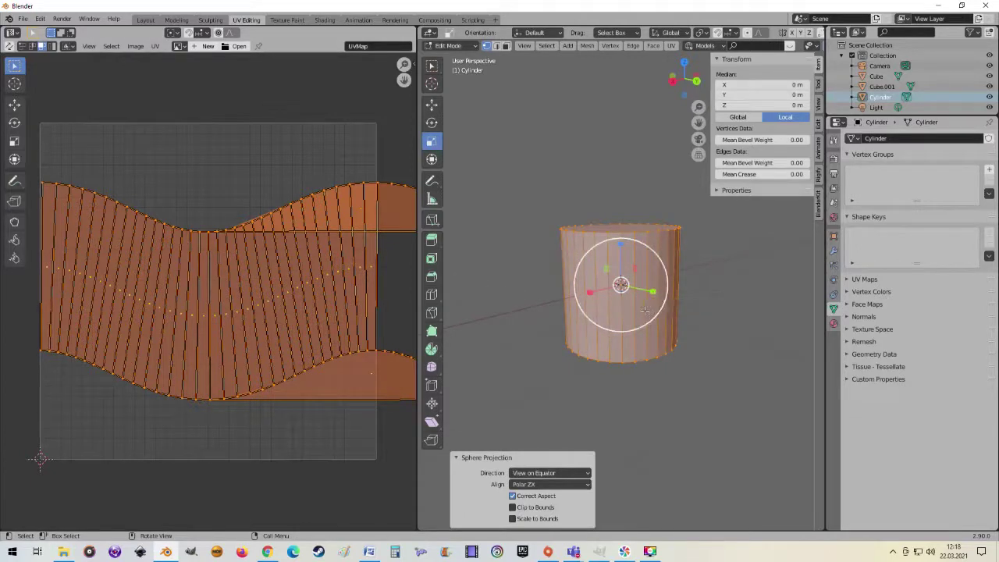
- Project the cylinder's UVs From View with Correct Aspect on, zooming the UV editor to inspect
key("u")
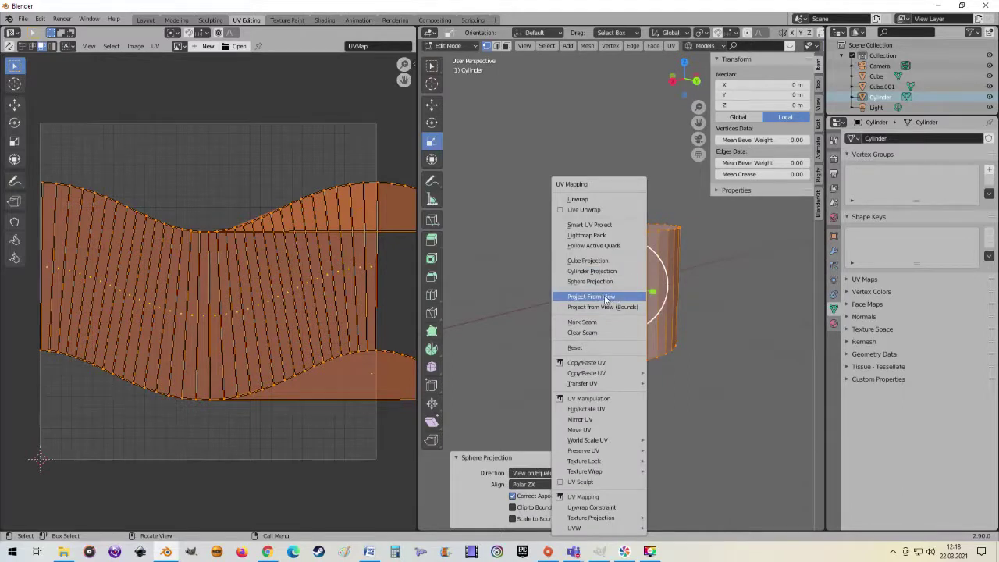
left_click(604, 295)
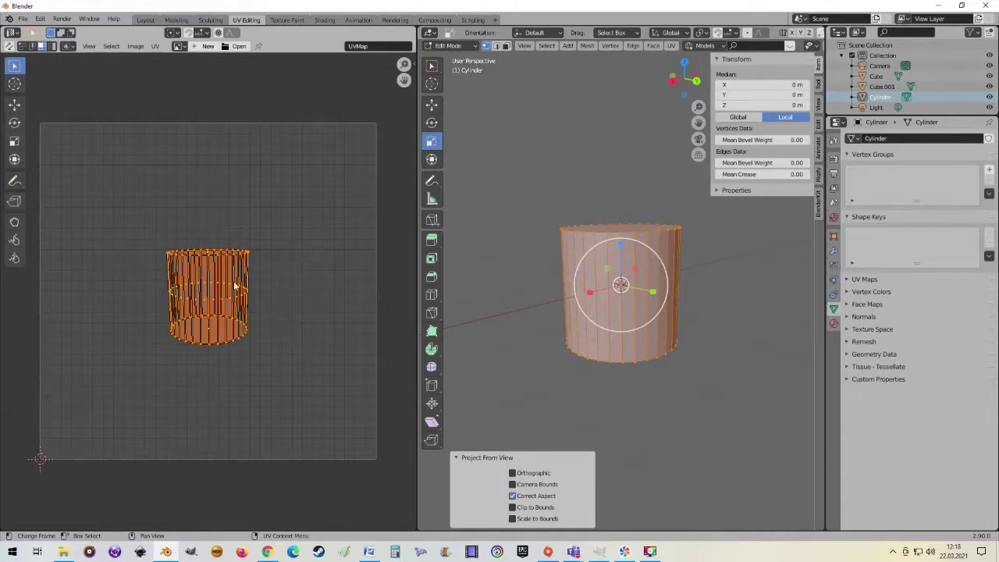
scroll(234, 295, "up", 3)
scroll(230, 293, "up", 2)
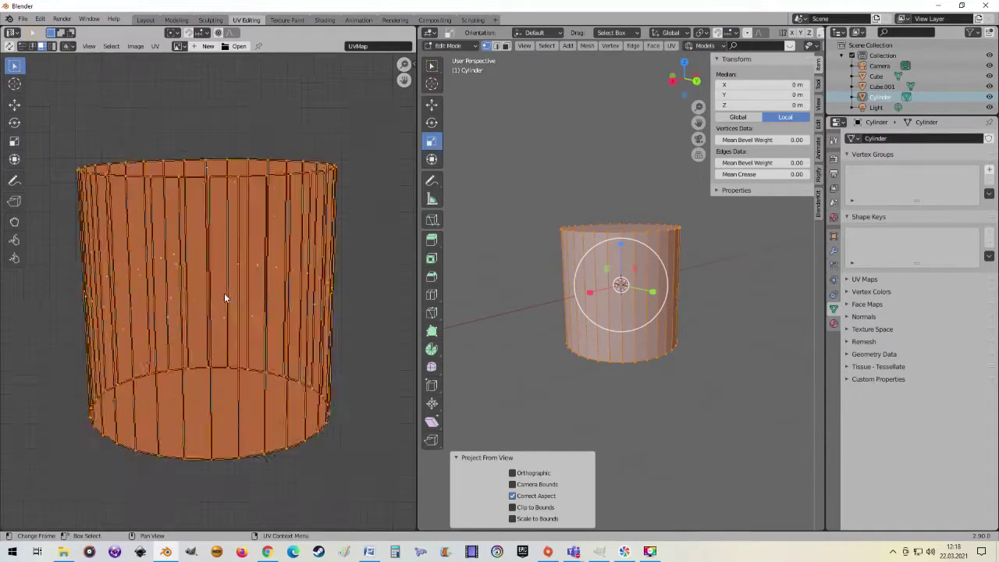
scroll(224, 296, "up", 1)
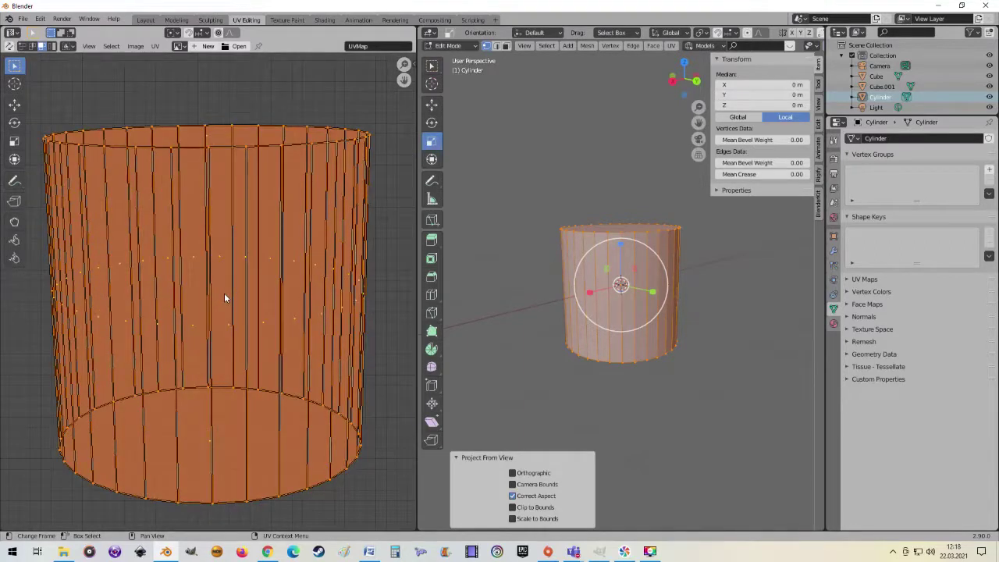
scroll(224, 298, "down", 2)
scroll(224, 292, "down", 3)
scroll(224, 292, "down", 1)
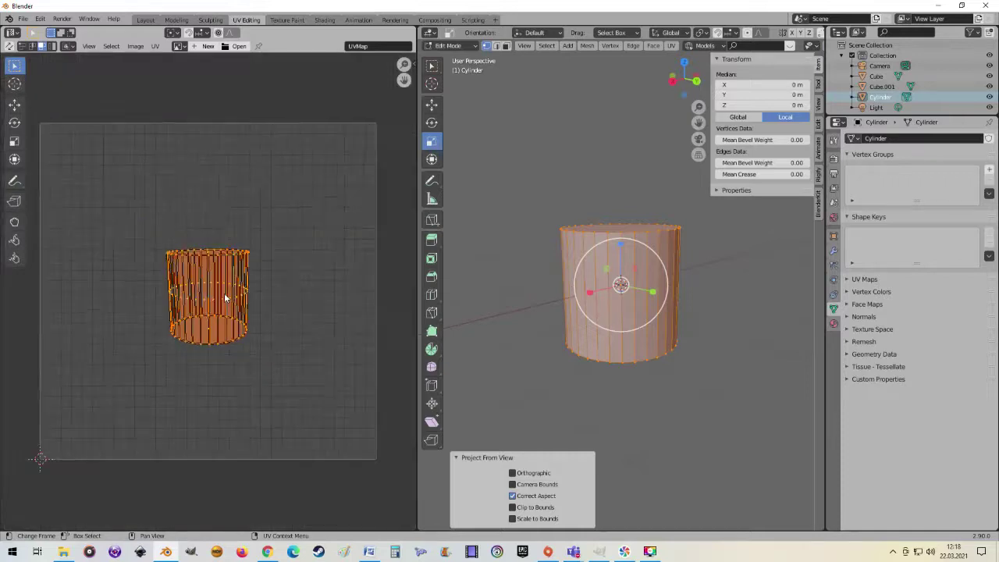
scroll(224, 293, "up", 1)
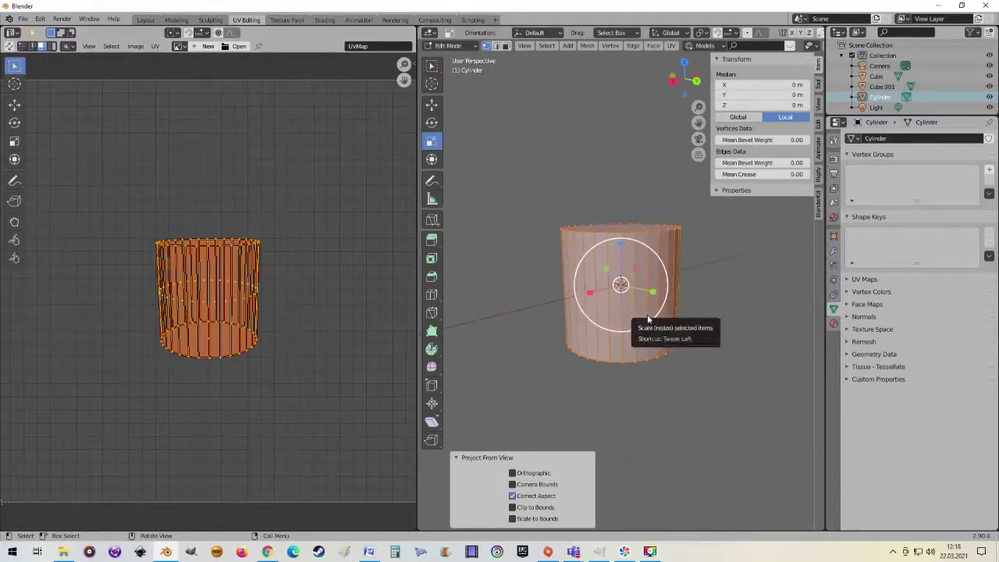
- Re-project the cylinder from view with Scale to Bounds, trying a UV scale and cancelling it
key("u")
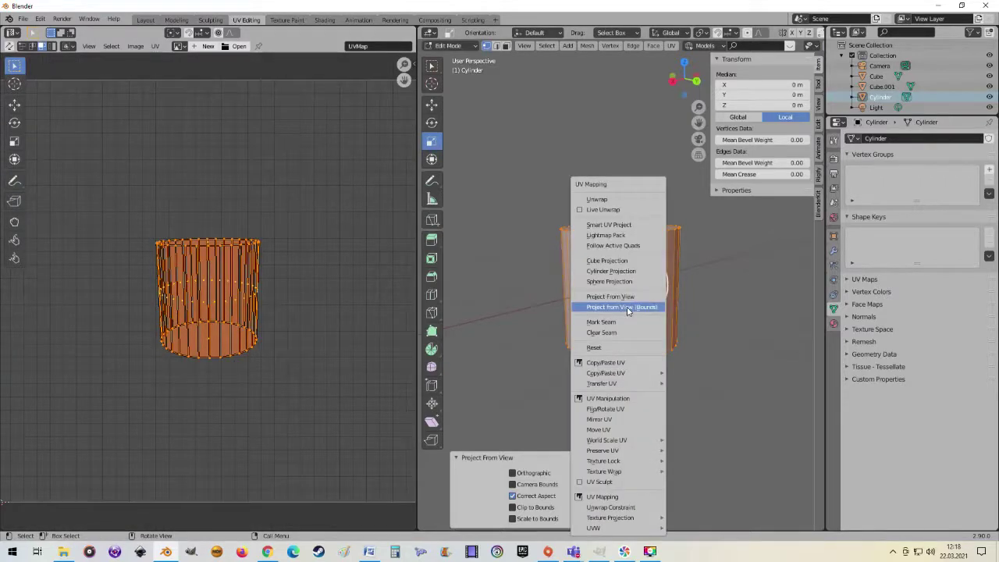
left_click(627, 311)
scroll(376, 314, "down", 2)
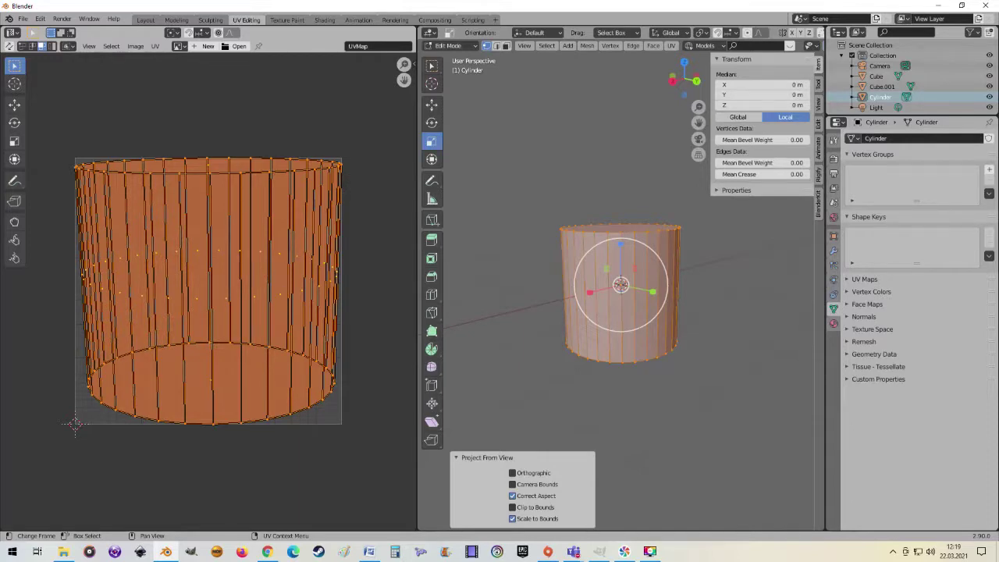
key("s")
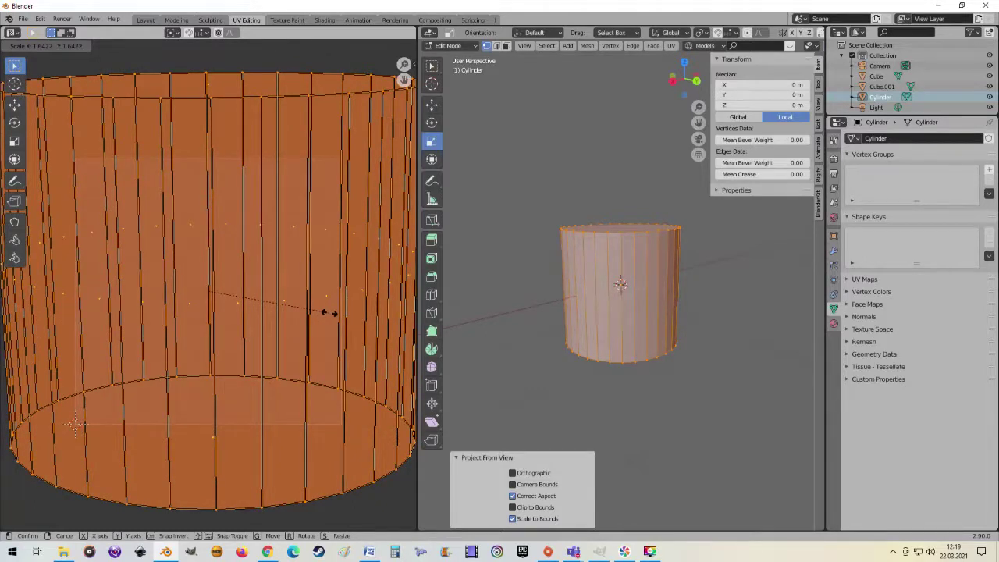
key("Escape")
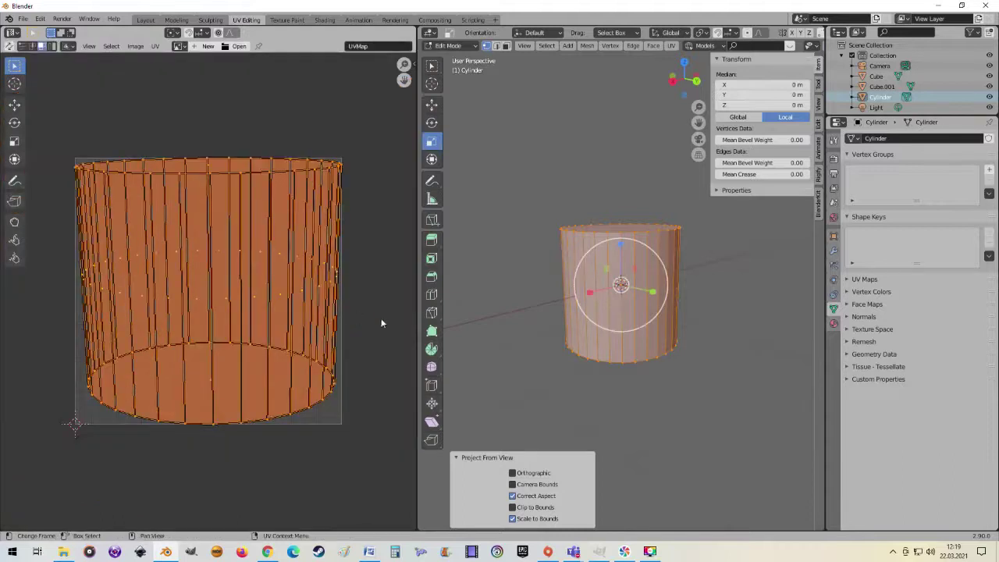
middle_click_drag(727, 345, 725, 376)
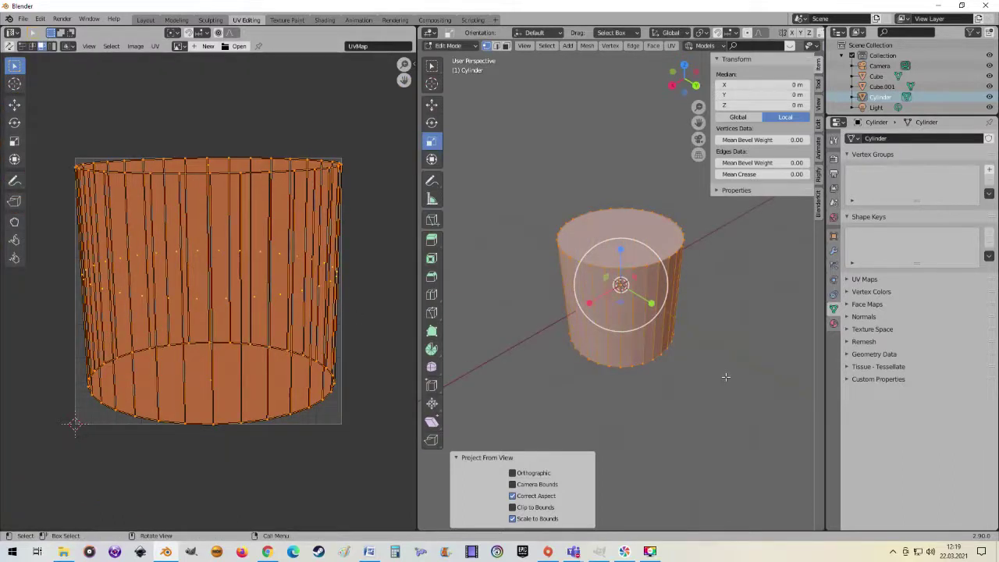
scroll(726, 376, "up", 3)
scroll(726, 377, "down", 3)
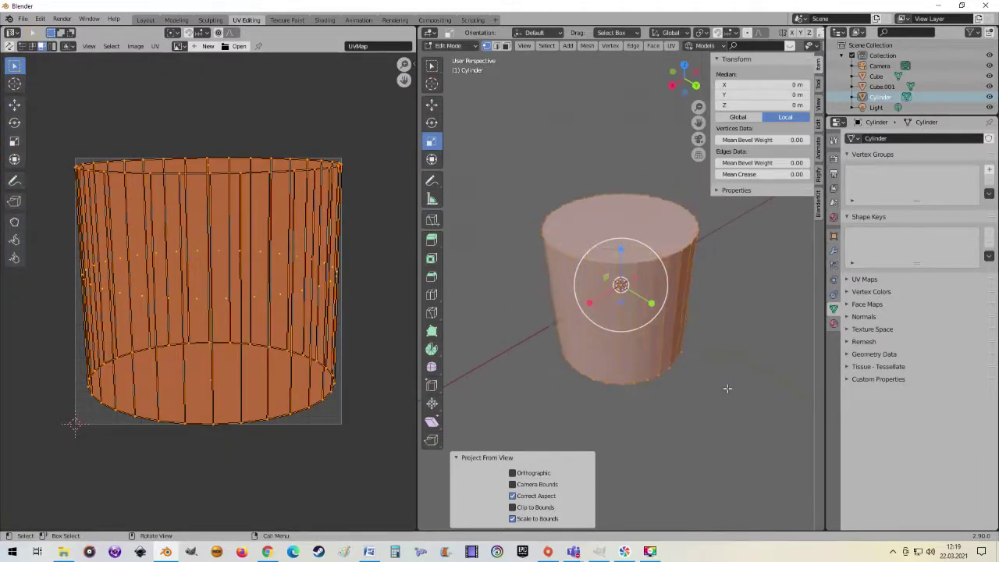
mouse_move(726, 377)
middle_mouse_down()
mouse_move(734, 381)
mouse_move(740, 355)
mouse_move(736, 374)
mouse_move(684, 352)
middle_mouse_up()
scroll(734, 380, "up", 2)
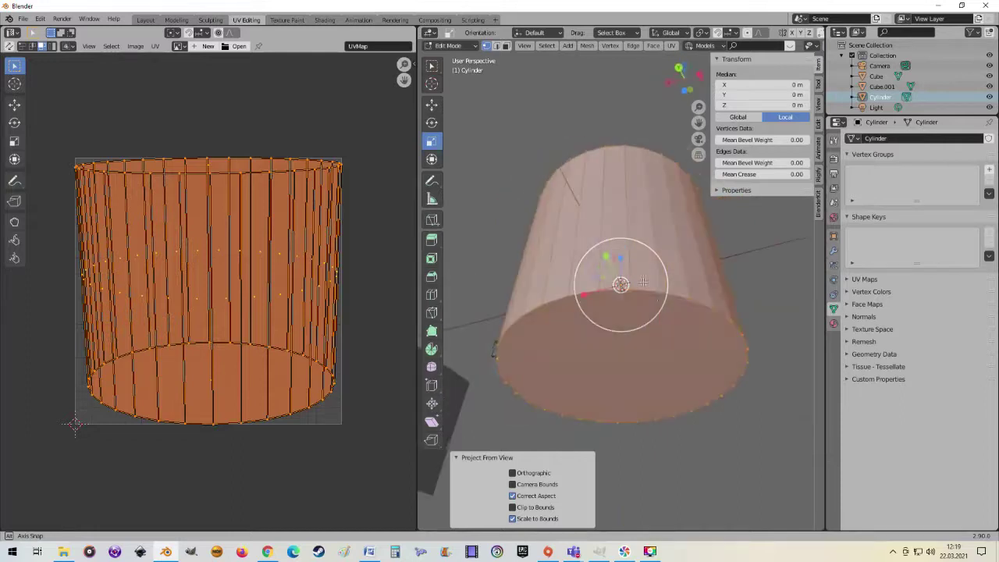
middle_click_drag(684, 351, 683, 366)
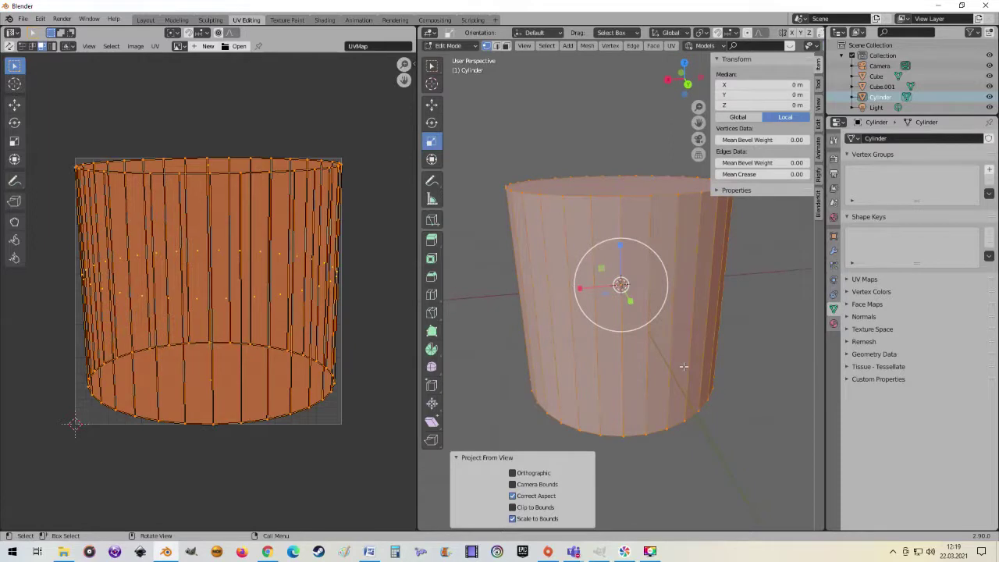
scroll(683, 366, "up", 2)
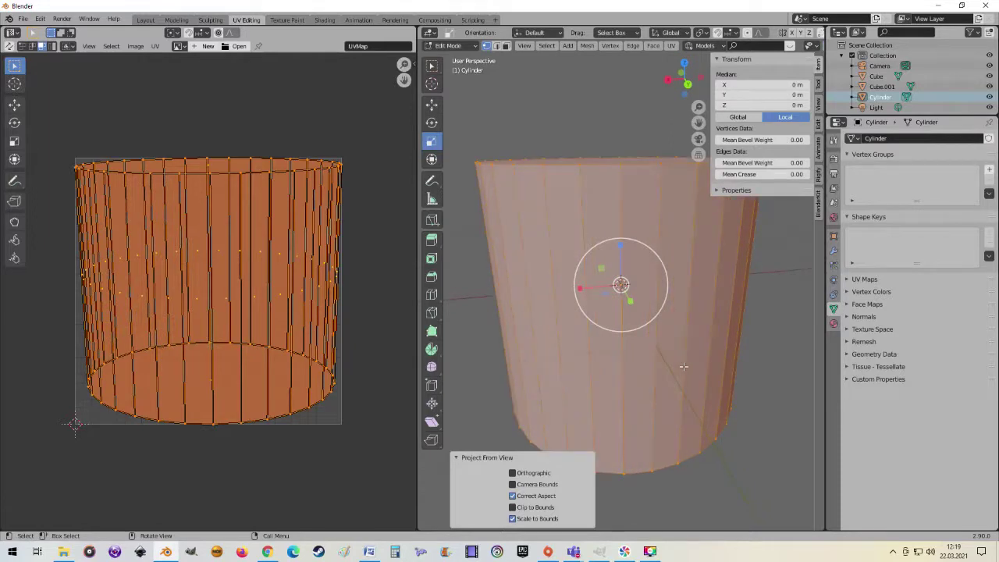
scroll(683, 366, "down", 1)
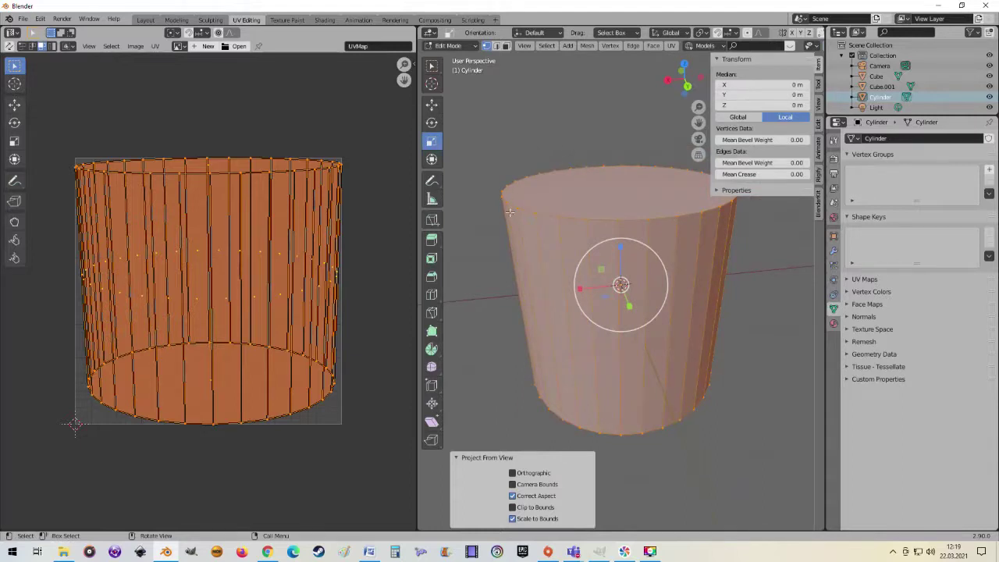
scroll(685, 222, "up", 1)
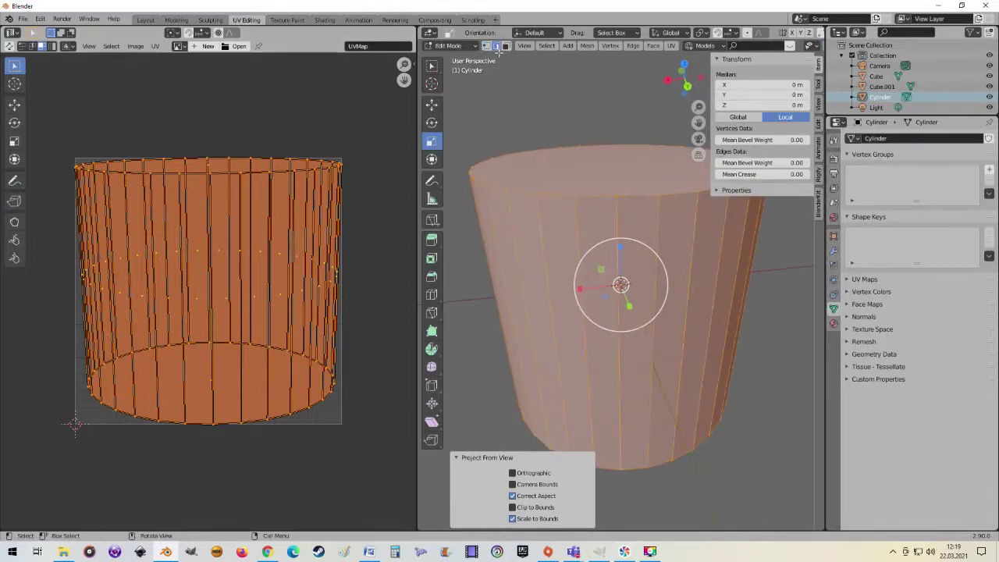
scroll(625, 200, "down", 1)
scroll(630, 220, "up", 1)
middle_click_drag(632, 212, 667, 234)
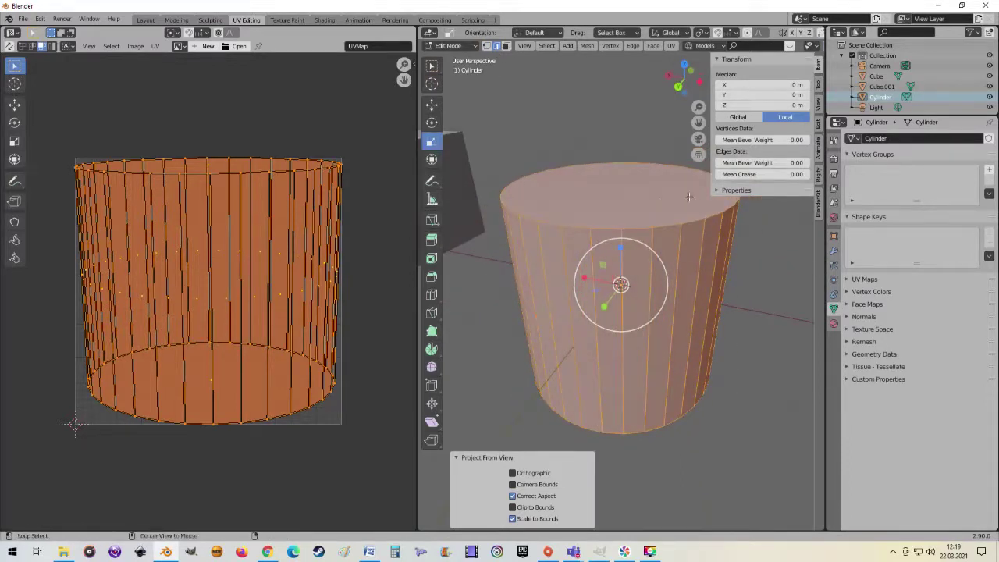
- Select the cylinder's top edge loop and add the bottom loop
left_click(697, 224, "alt")
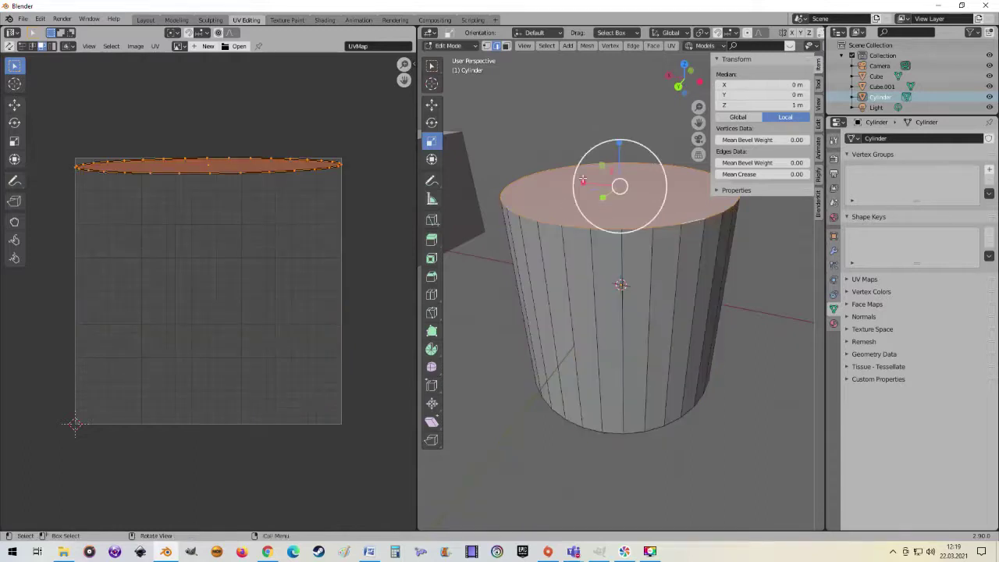
middle_click_drag(639, 308, 653, 353)
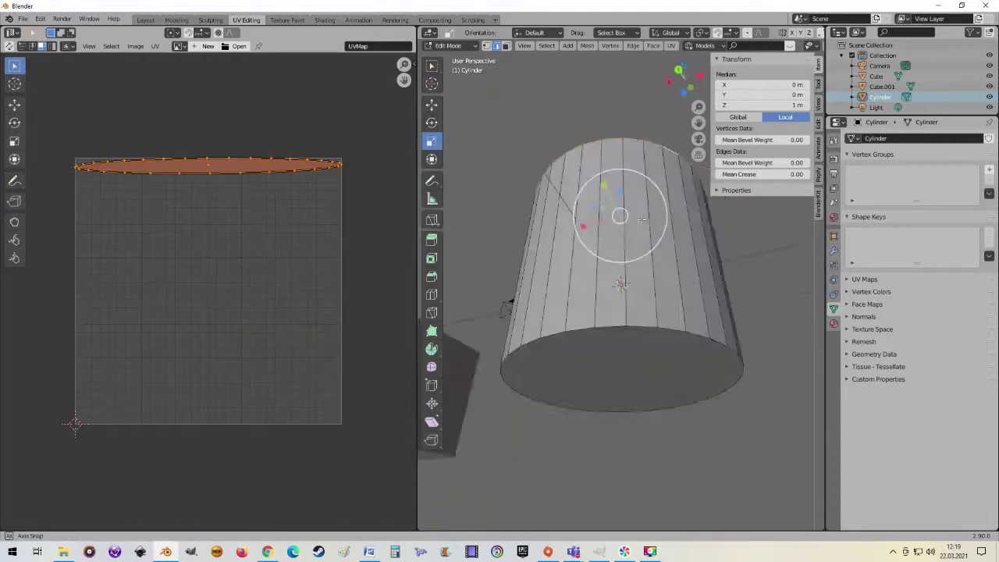
left_click(639, 326, "alt+shift")
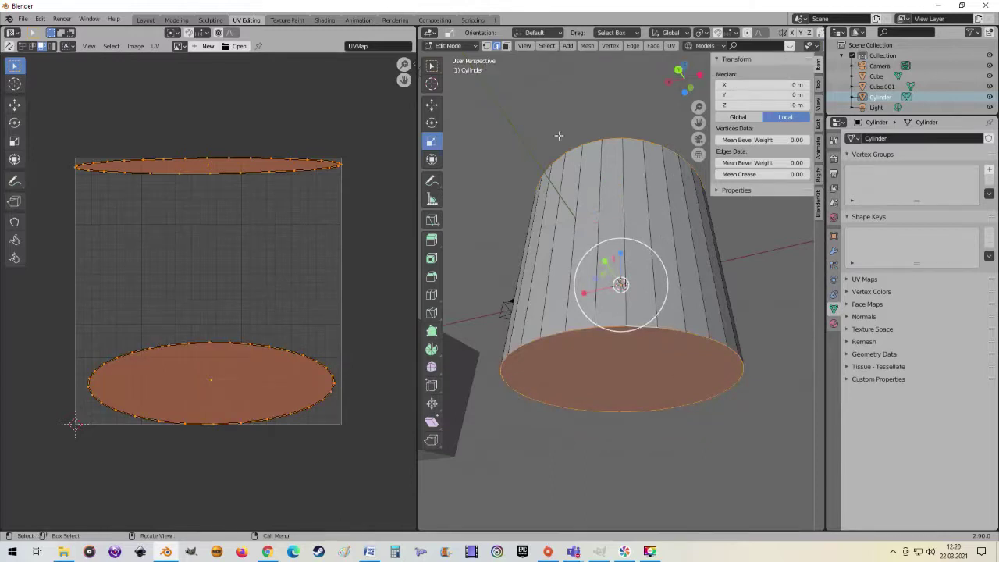
- Start from one vertical side edge and add both rim loops to the selection
mouse_move(683, 301)
middle_mouse_down()
mouse_move(667, 290)
mouse_move(640, 170)
mouse_move(659, 256)
mouse_move(600, 213)
middle_mouse_up()
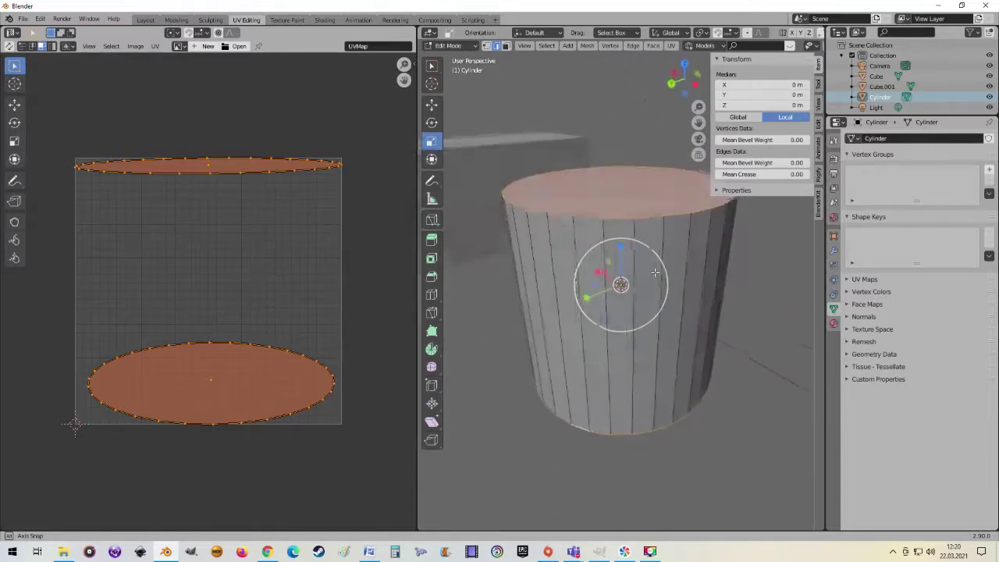
left_click(613, 222, "alt")
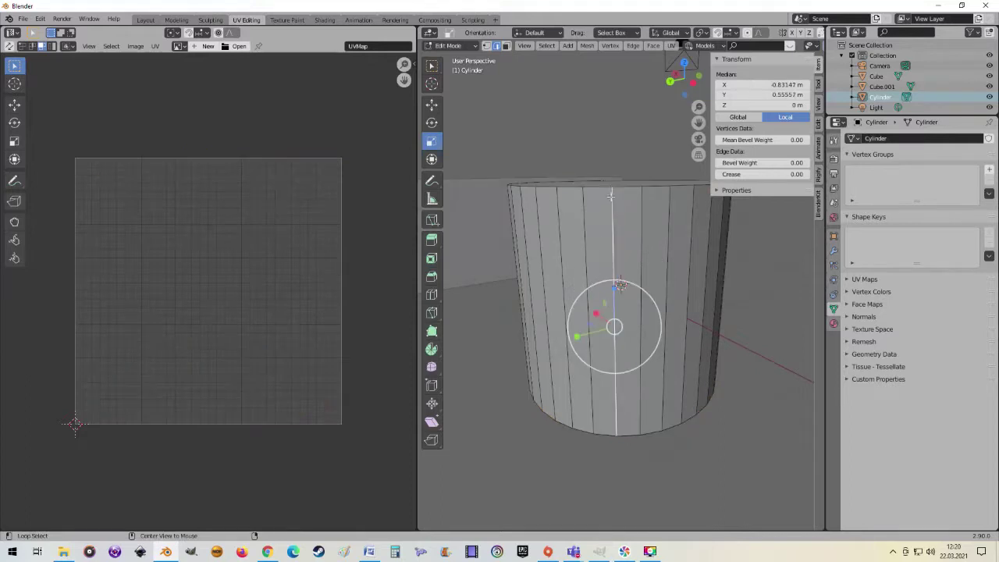
left_click(626, 188, "alt")
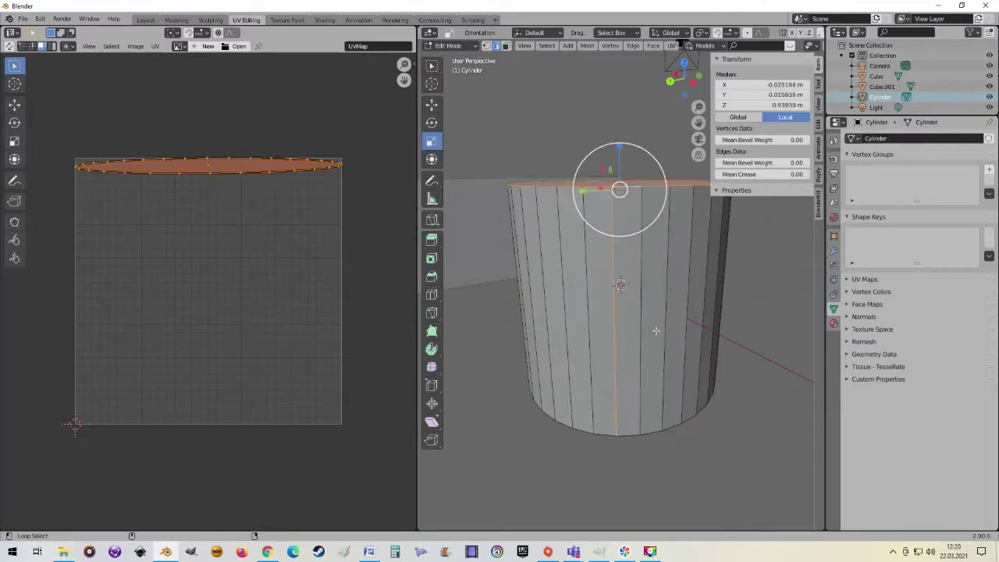
key("ctrl+z")
left_click(613, 231, "alt")
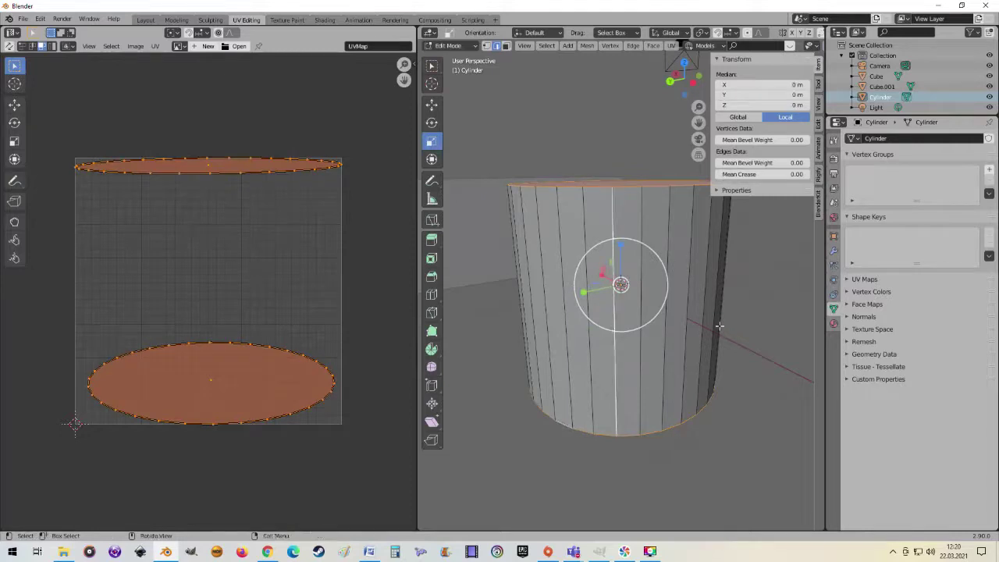
middle_click_drag(606, 216, 573, 137)
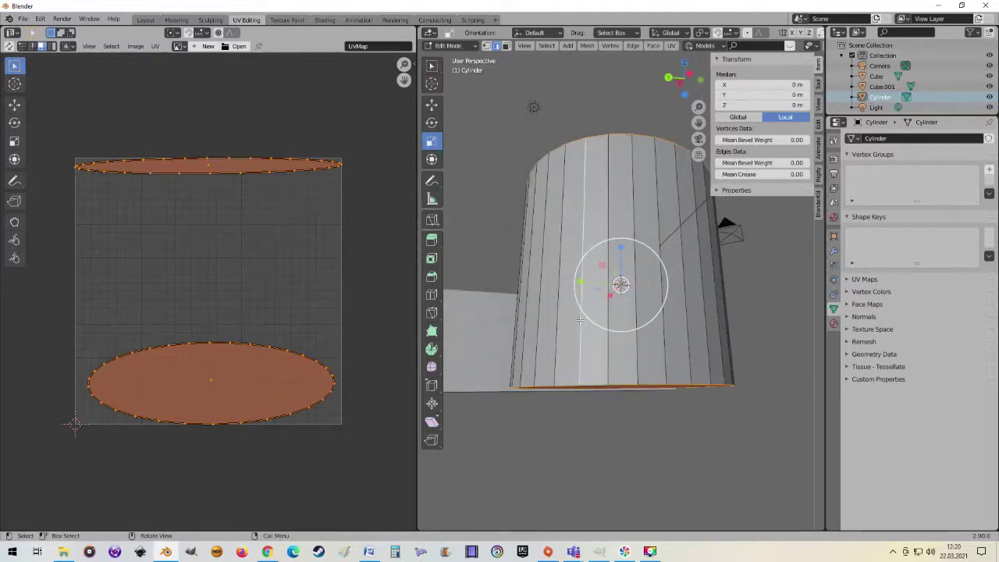
mouse_move(596, 395)
middle_mouse_down()
mouse_move(625, 392)
mouse_move(656, 357)
mouse_move(613, 299)
middle_mouse_up()
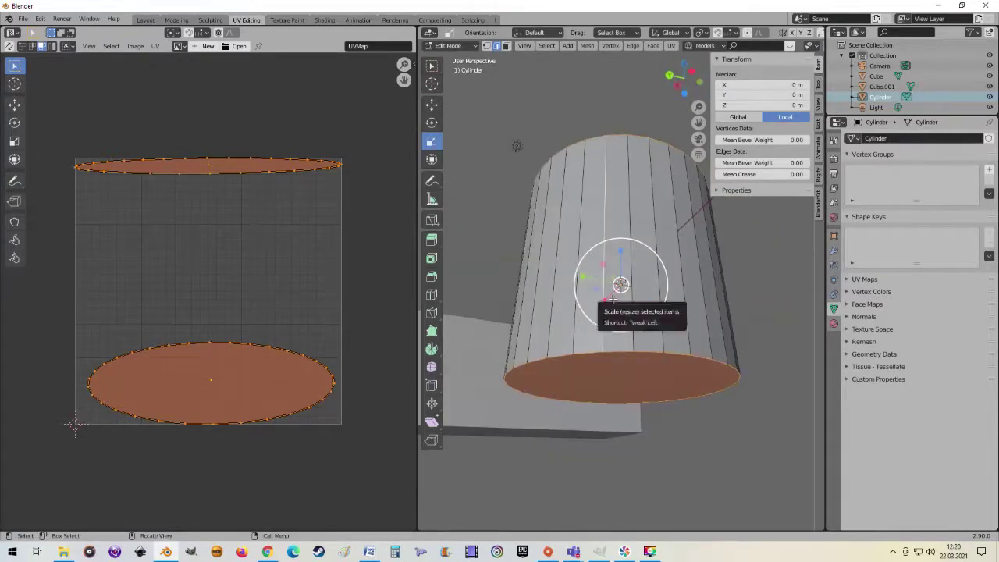
- Mark the selected rim loops and side edge as seams
right_click(615, 195)
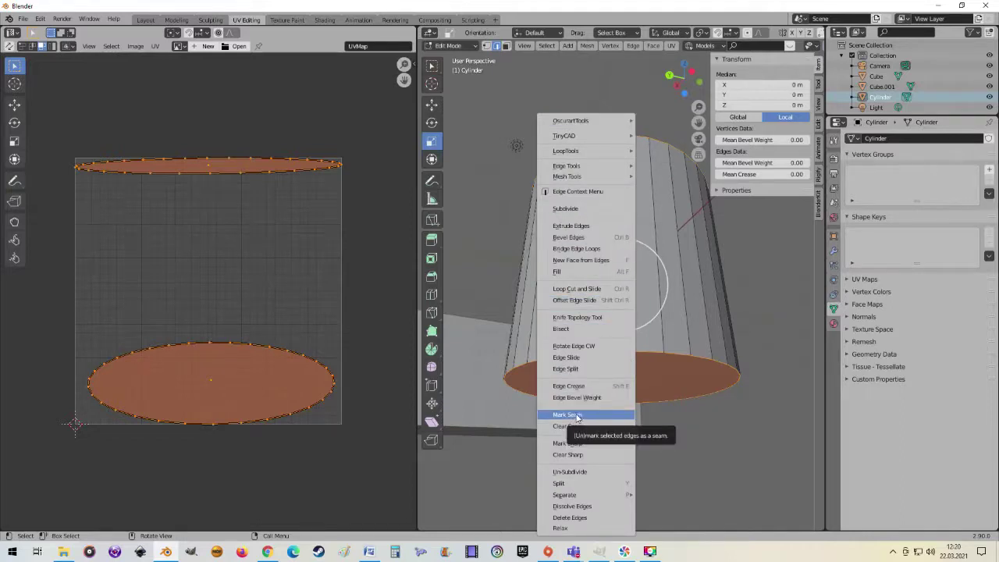
left_click(577, 416)
scroll(710, 208, "up", 2)
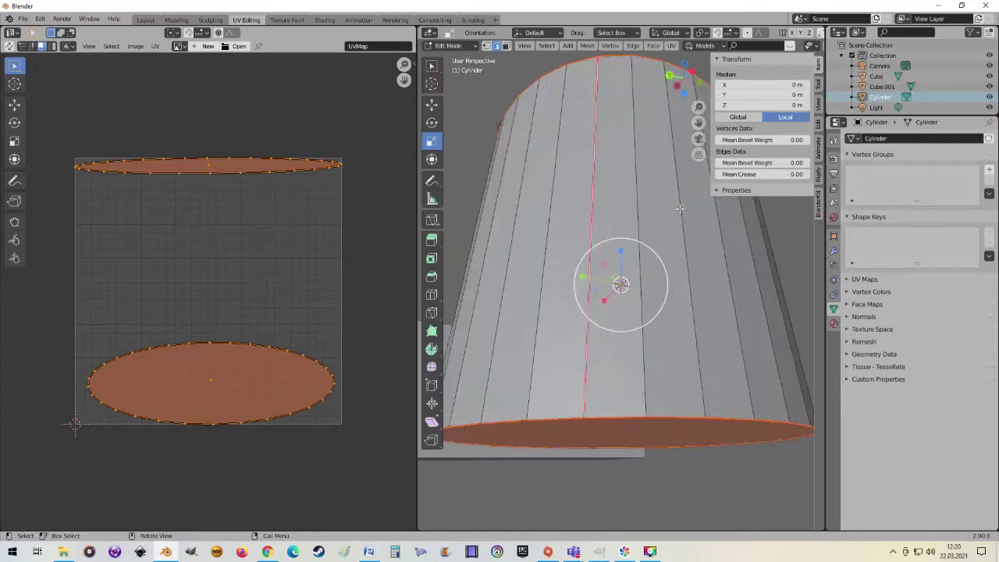
scroll(695, 226, "up", 1)
- Deselect everything and orbit around the cylinder's top, side and bottom to check the red seams
key("a")
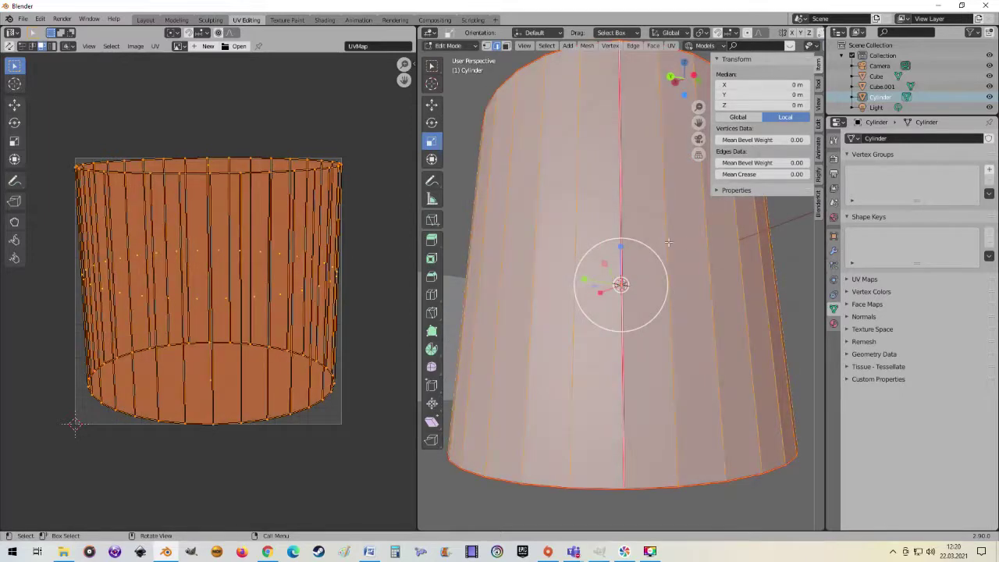
key("alt+a")
scroll(655, 265, "down", 2)
middle_click_drag(655, 265, 643, 288)
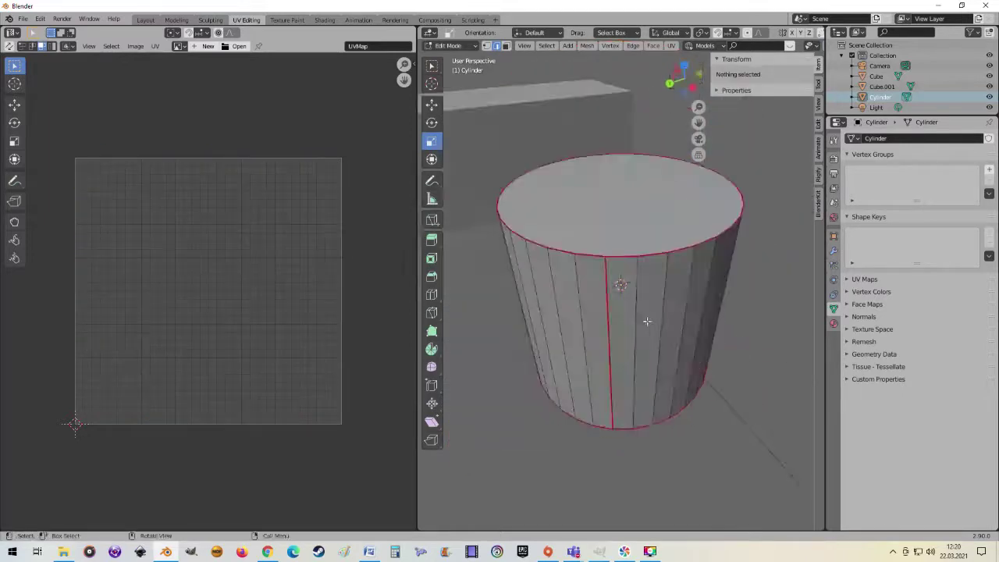
scroll(643, 288, "up", 2)
scroll(643, 288, "up", 2)
middle_click_drag(607, 208, 537, 228)
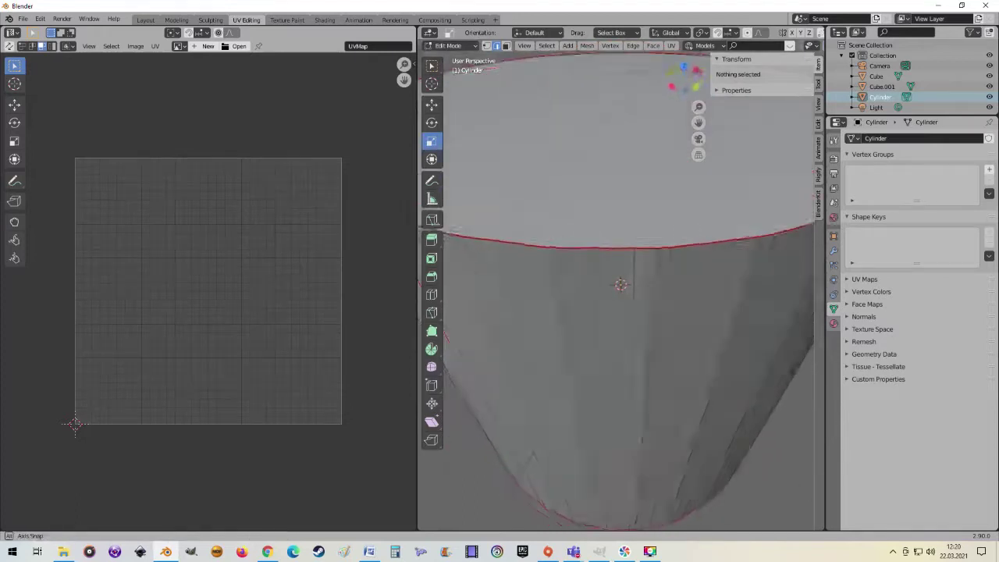
scroll(609, 238, "down", 3)
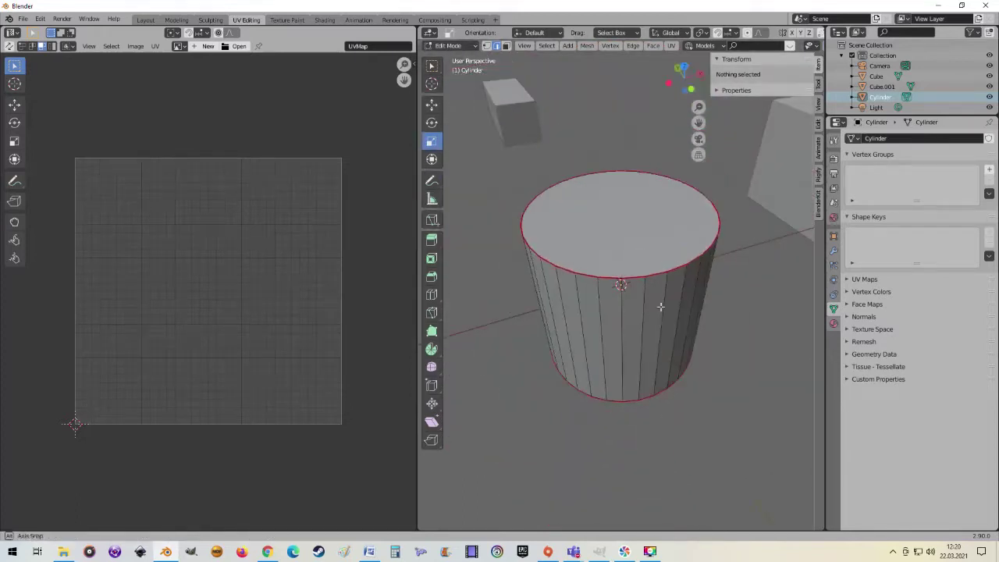
mouse_move(682, 270)
middle_mouse_down()
mouse_move(745, 227)
mouse_move(683, 374)
middle_mouse_up()
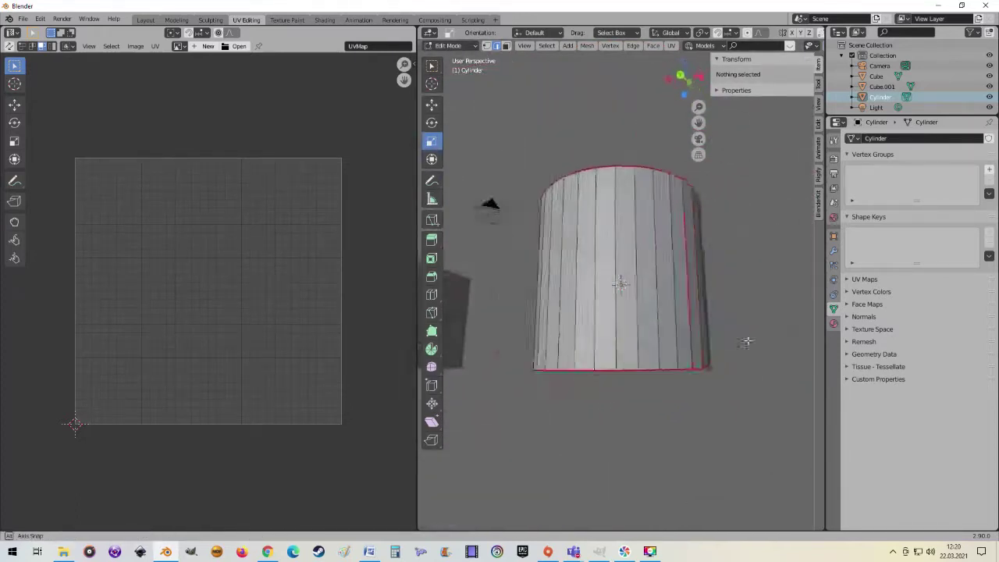
mouse_move(668, 278)
middle_mouse_down()
mouse_move(671, 290)
mouse_move(690, 269)
mouse_move(696, 279)
mouse_move(661, 297)
mouse_move(661, 287)
middle_mouse_up()
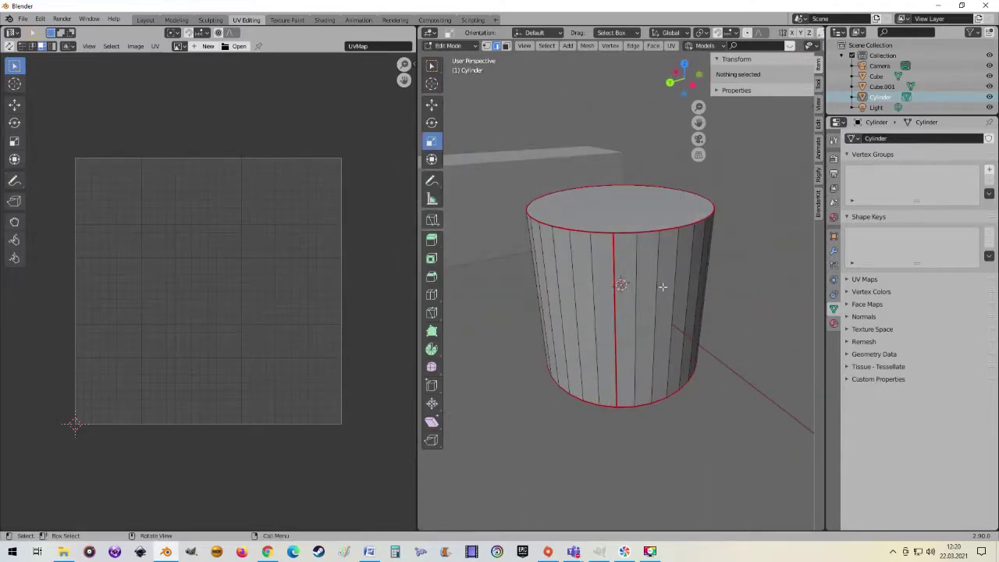
- Select the whole cylinder mesh and Unwrap it along its seams into side strips and two cap circles
key("a")
key("u")
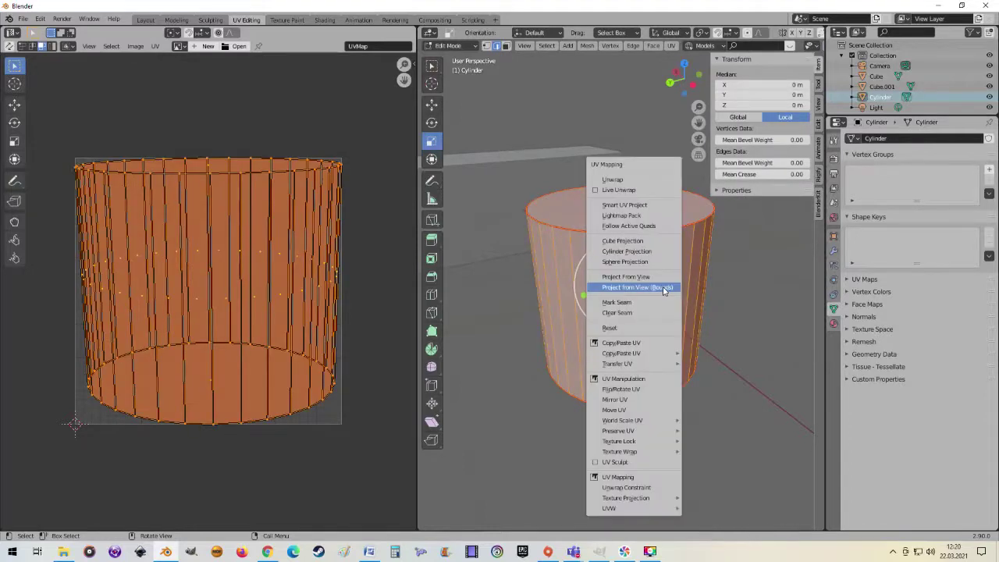
left_click(627, 181)
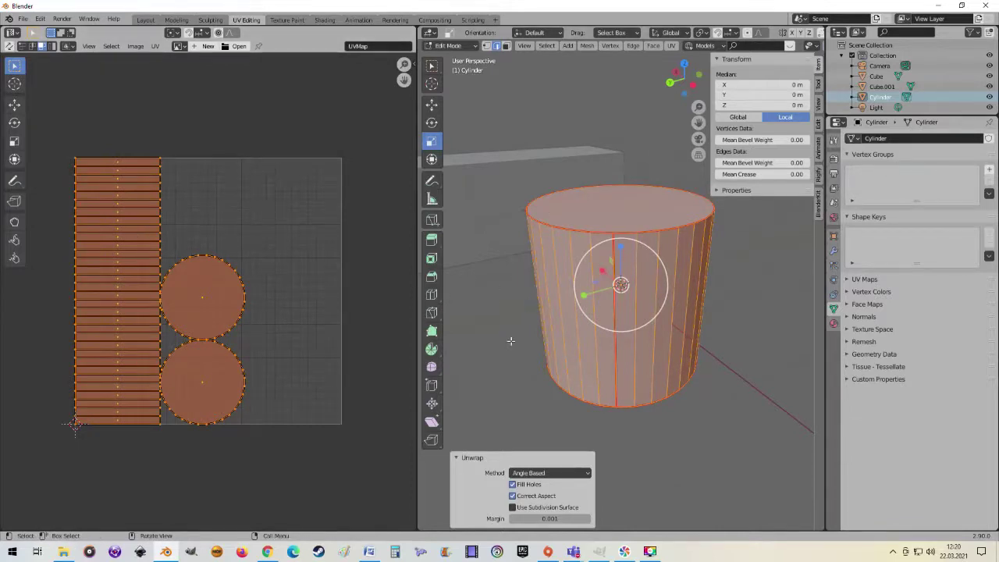
middle_click_drag(546, 344, 427, 347)
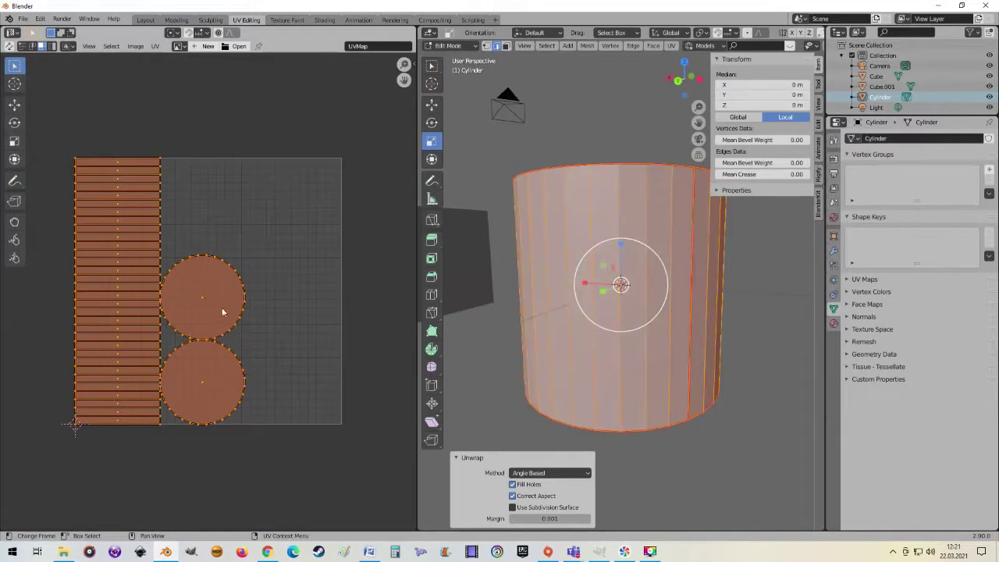
left_click(200, 302)
left_click(216, 382)
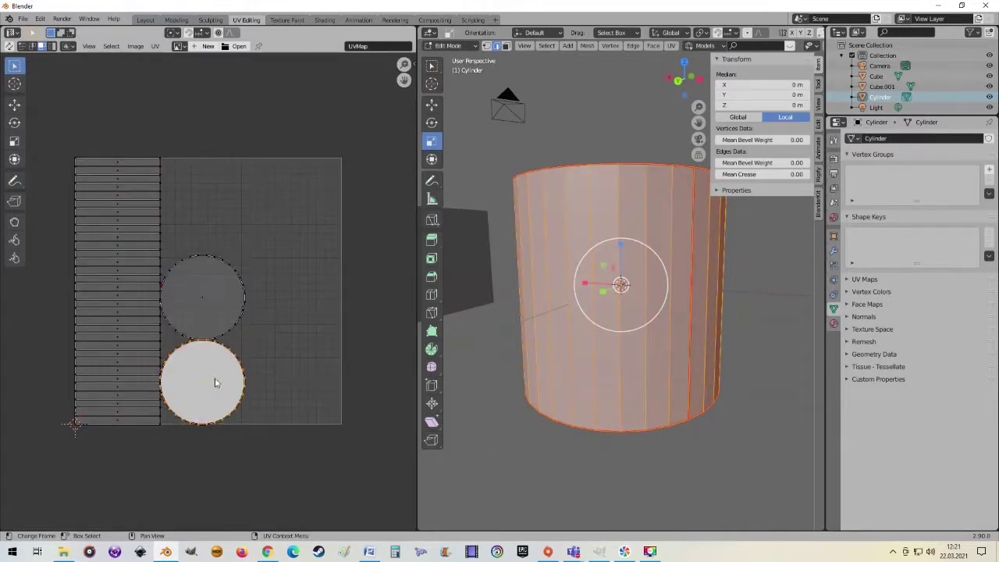
left_click(138, 297)
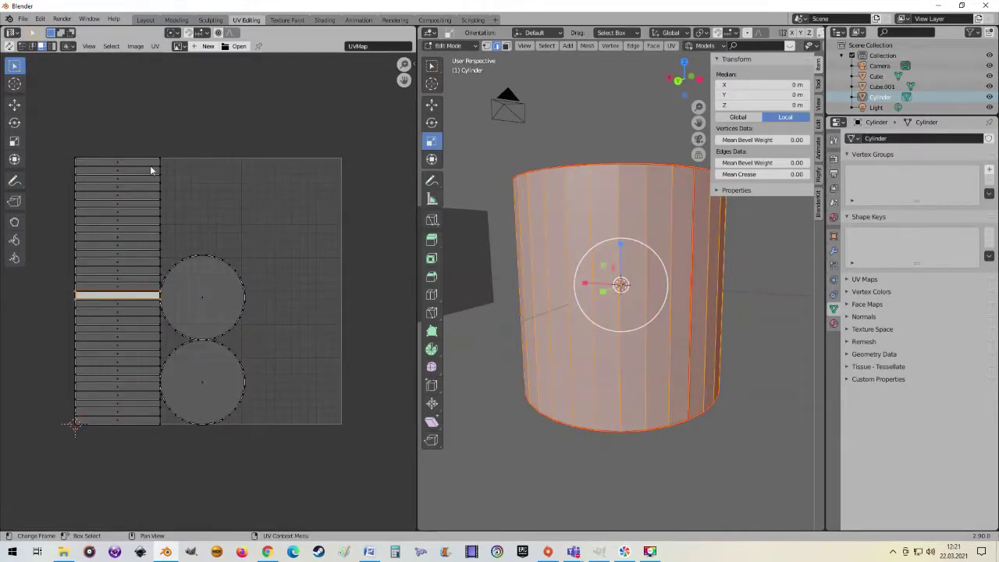
middle_click_drag(538, 179, 547, 209)
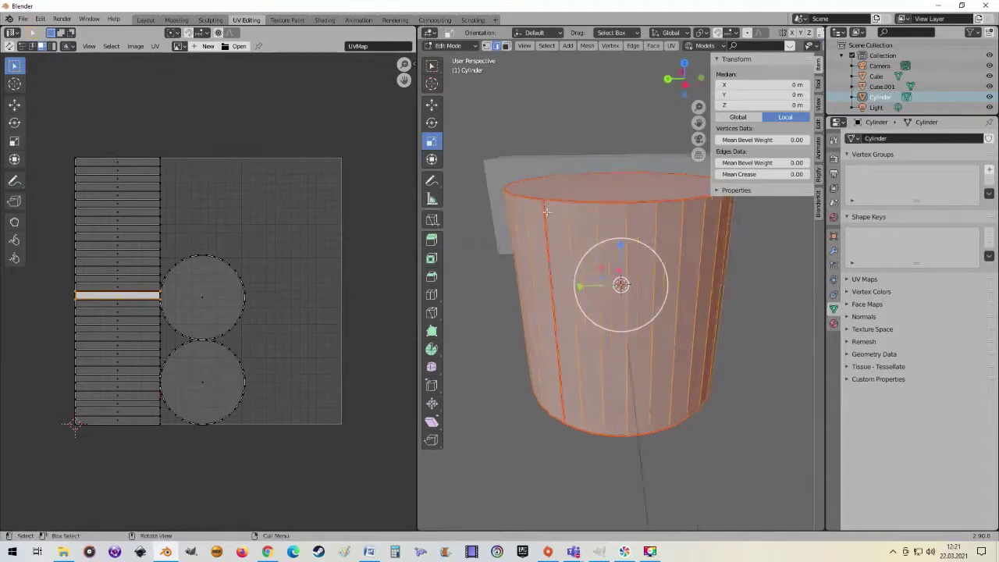
scroll(117, 425, "up", 1)
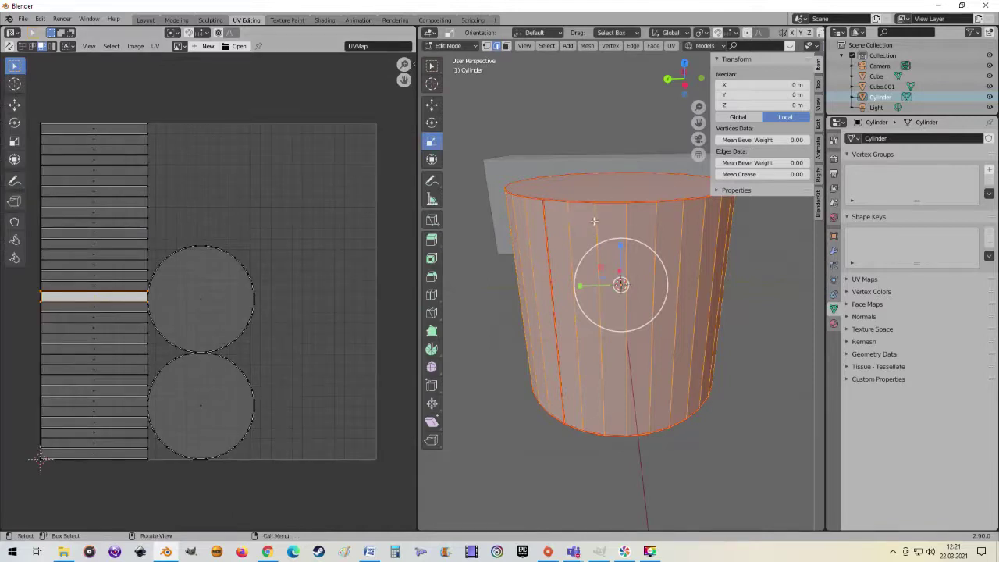
middle_click_drag(593, 222, 645, 255)
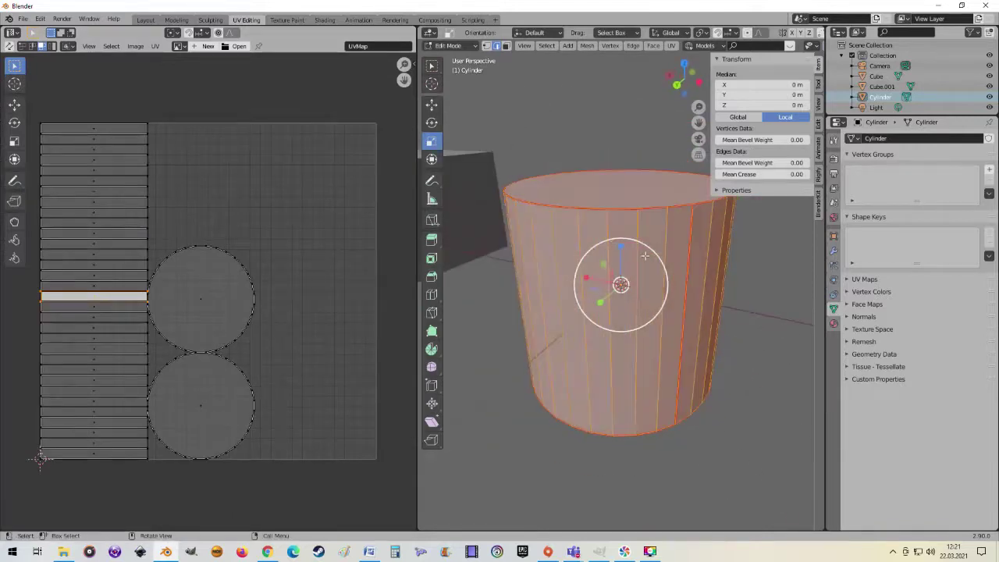
scroll(645, 255, "up", 1)
scroll(94, 295, "up", 2)
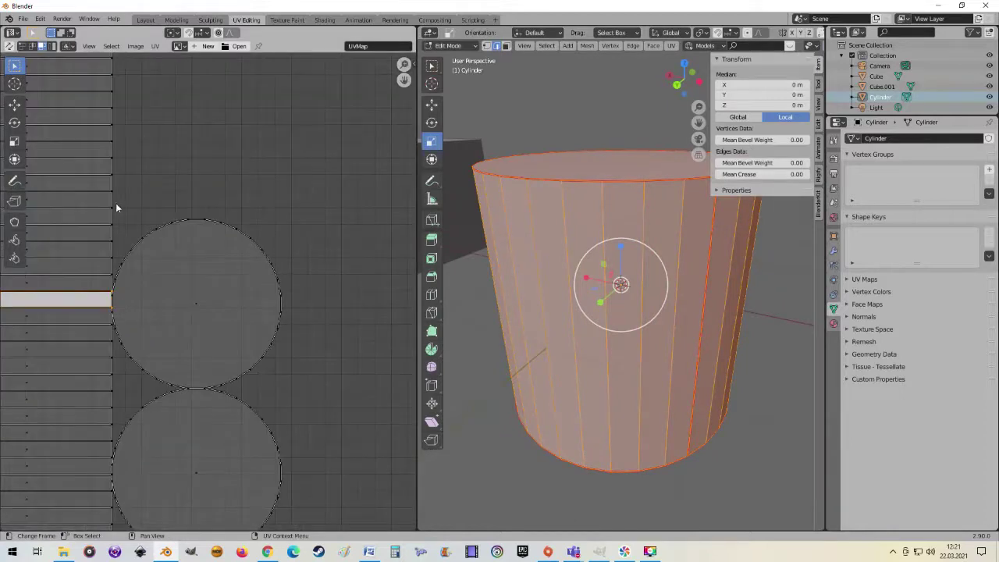
scroll(114, 210, "down", 3)
left_click(113, 237)
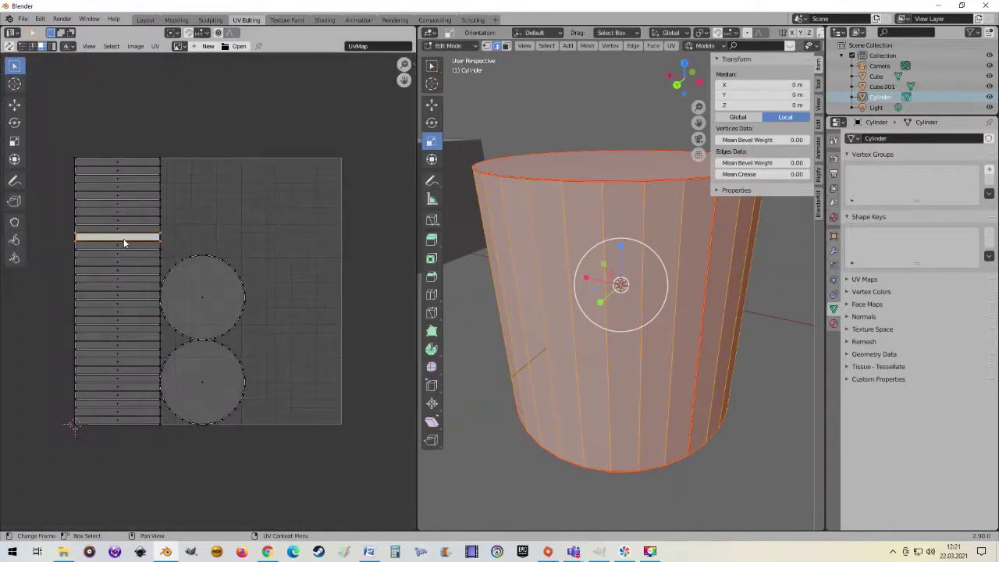
scroll(122, 240, "up", 2)
scroll(152, 220, "down", 2)
key("g")
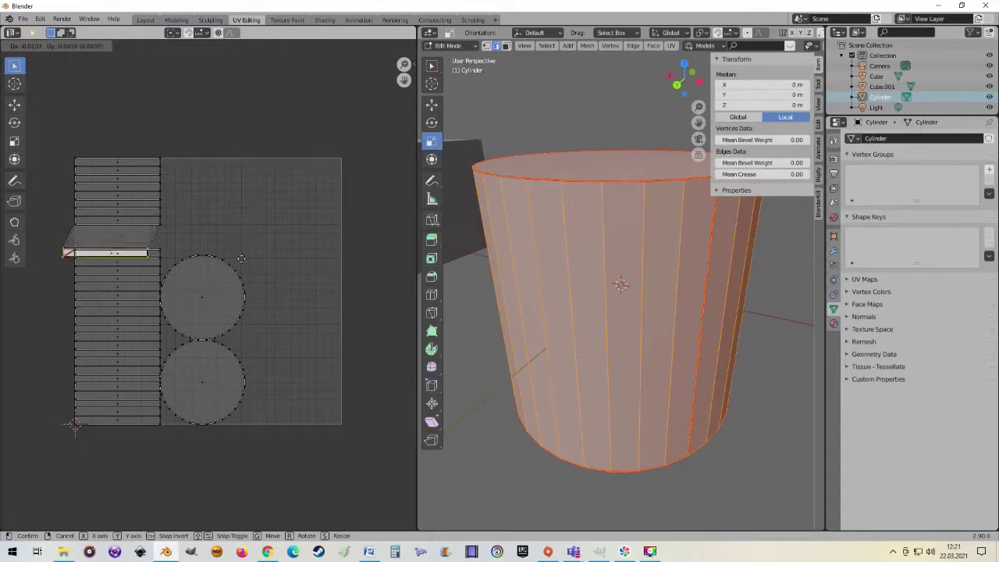
left_click(248, 242)
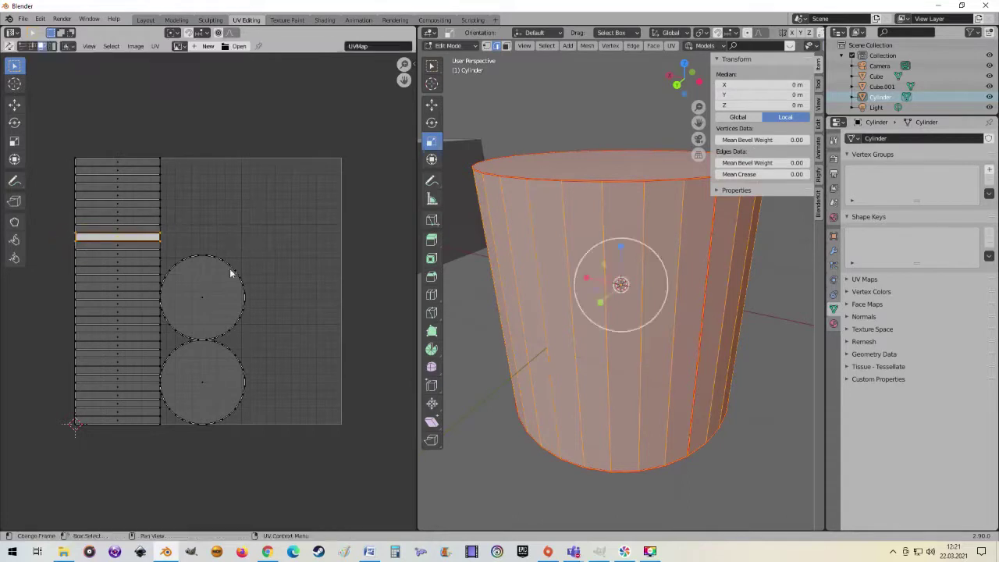
left_click(207, 306)
key("g")
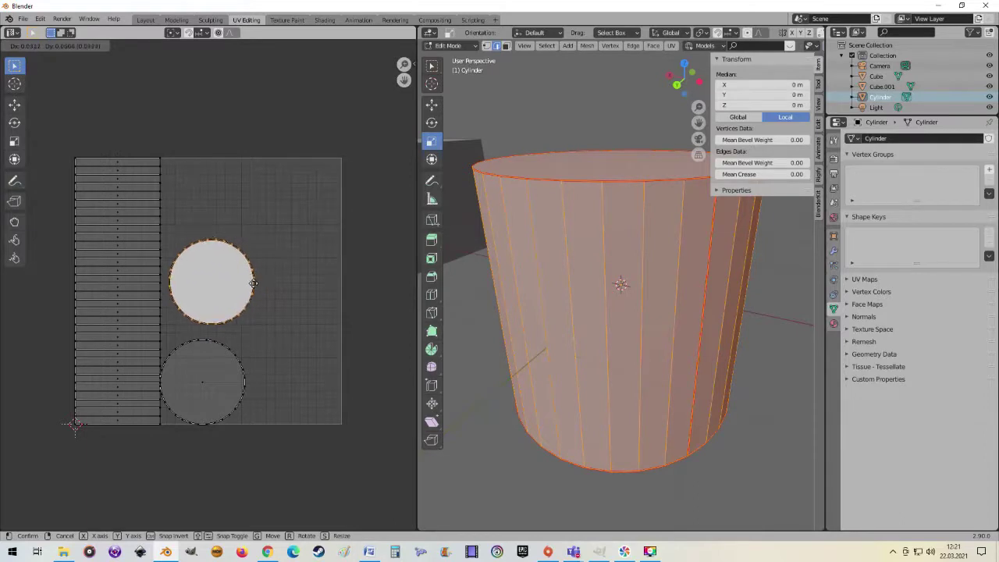
left_click(257, 283)
middle_click_drag(546, 258, 583, 252)
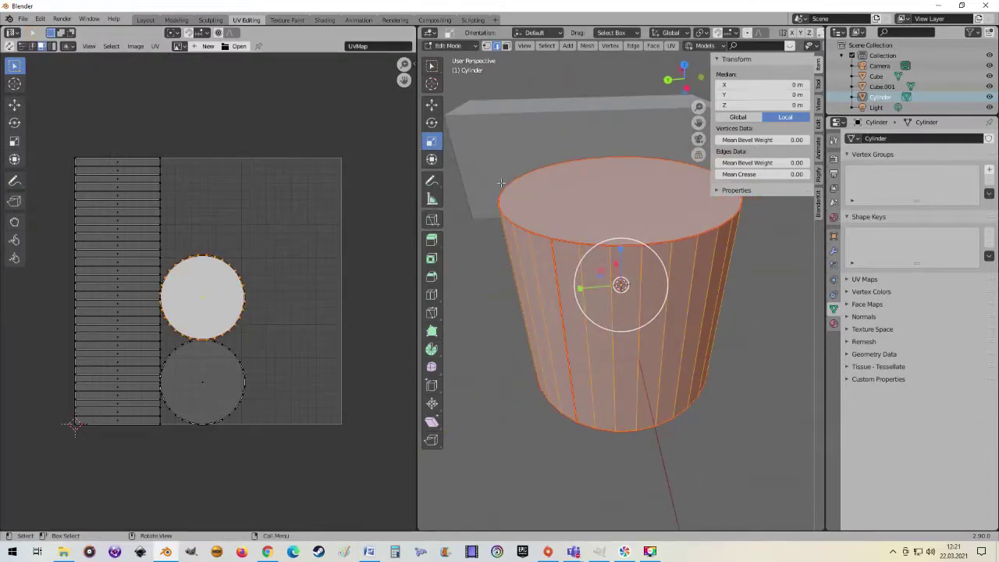
mouse_move(648, 256)
middle_mouse_down()
mouse_move(649, 225)
mouse_move(601, 257)
middle_mouse_up()
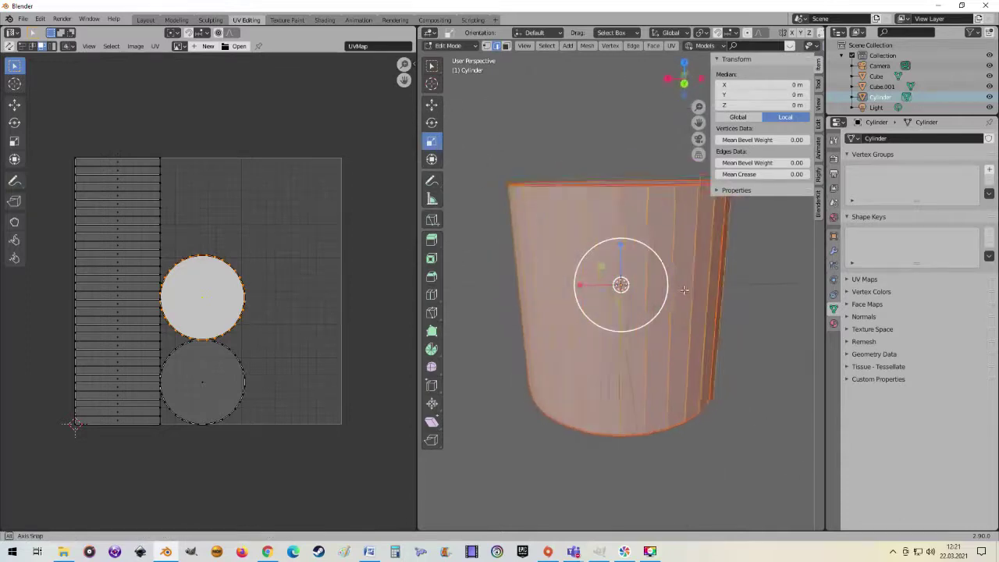
scroll(358, 302, "up", 1)
middle_click_drag(547, 331, 617, 304)
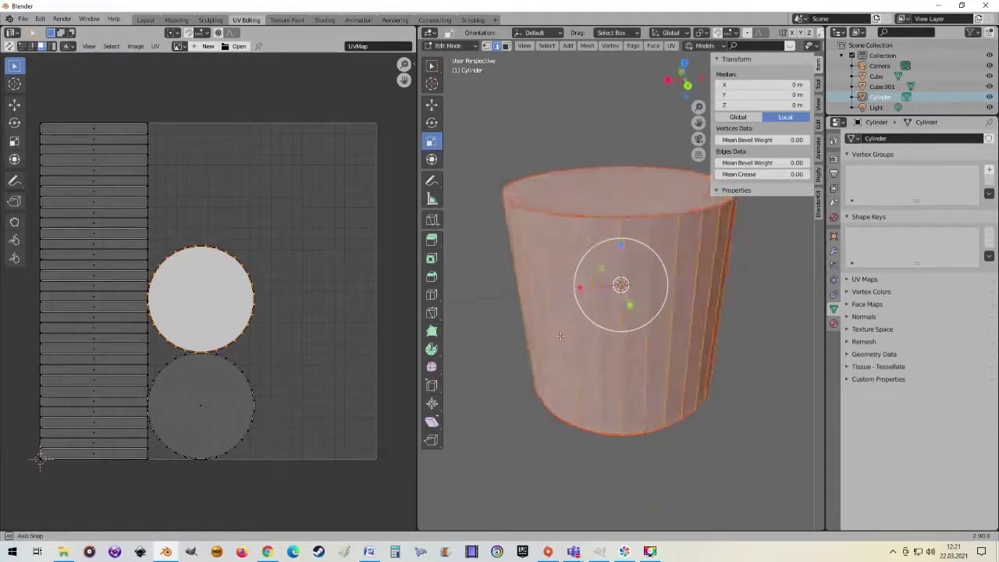
- Select one tall side face of the cylinder plus the three neighbouring faces to its left
left_click(599, 312)
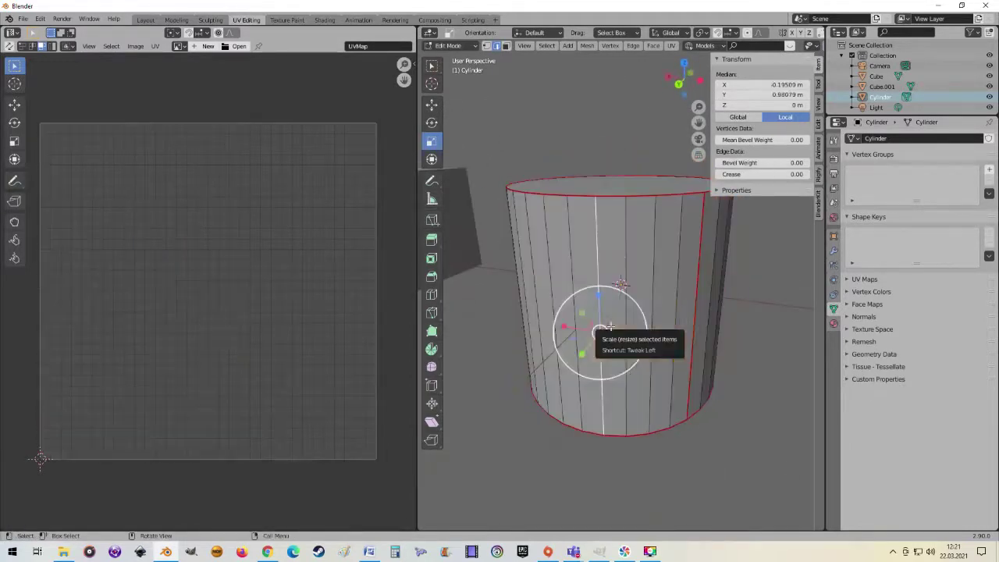
left_click(635, 255)
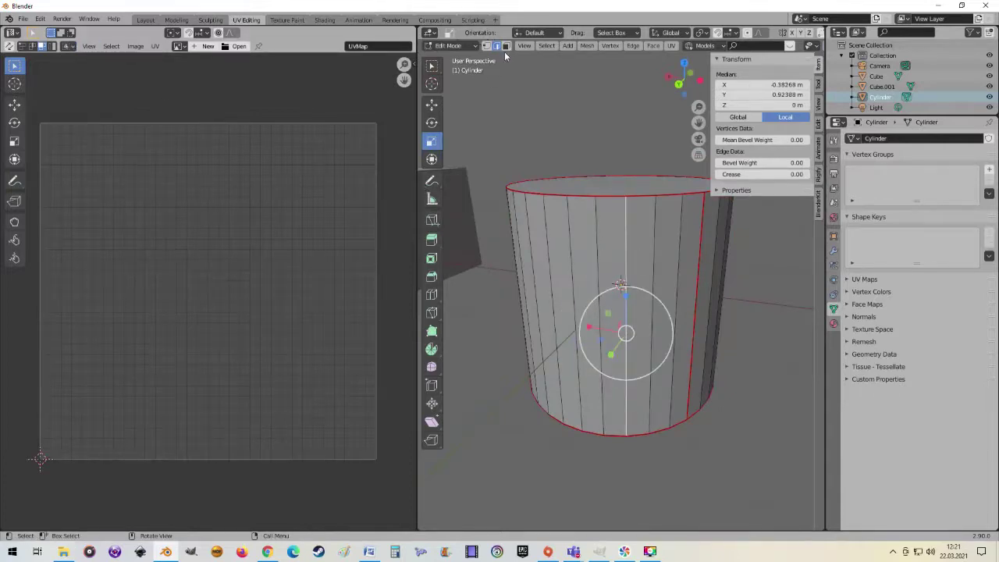
left_click(562, 155)
left_click(629, 260)
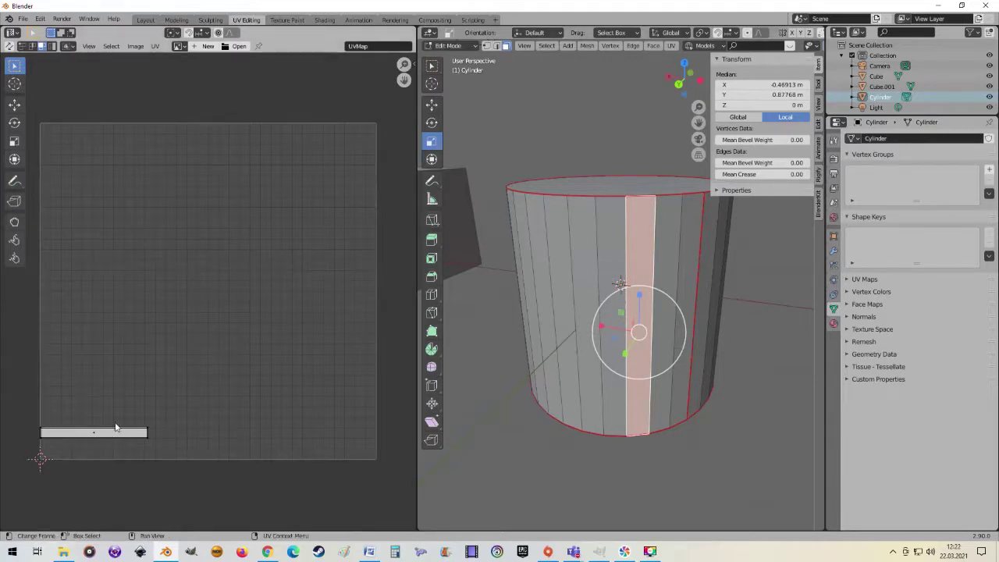
left_click(610, 273, "shift")
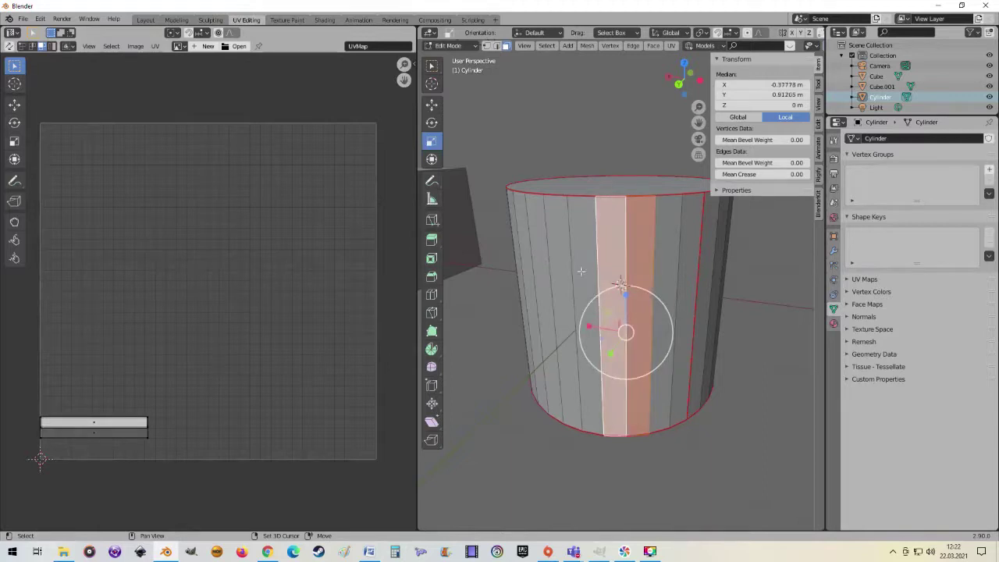
left_click(585, 270, "shift")
left_click(560, 271, "shift")
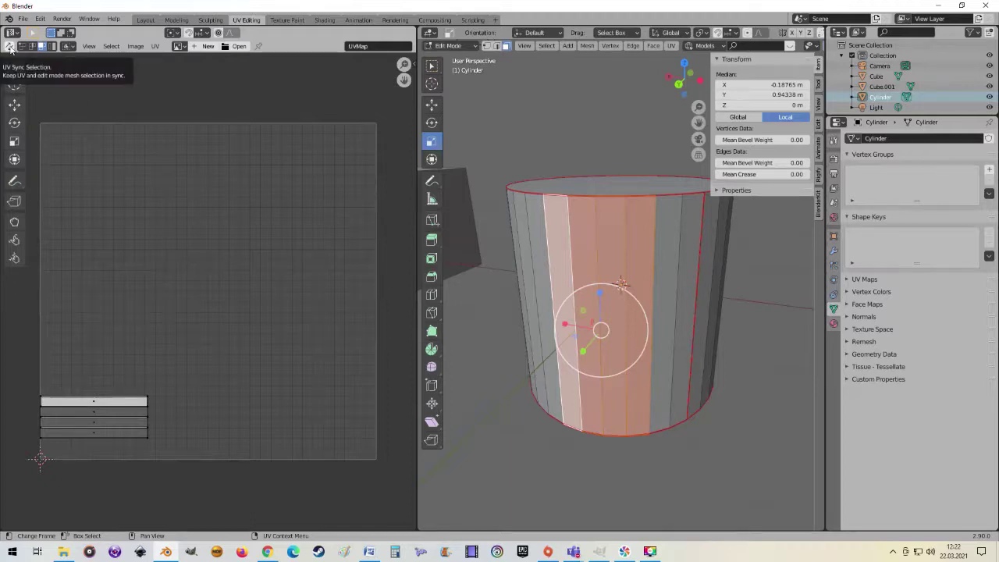
- Enable UV Sync Selection and pick individual side strips in the UV layout
left_click(10, 47)
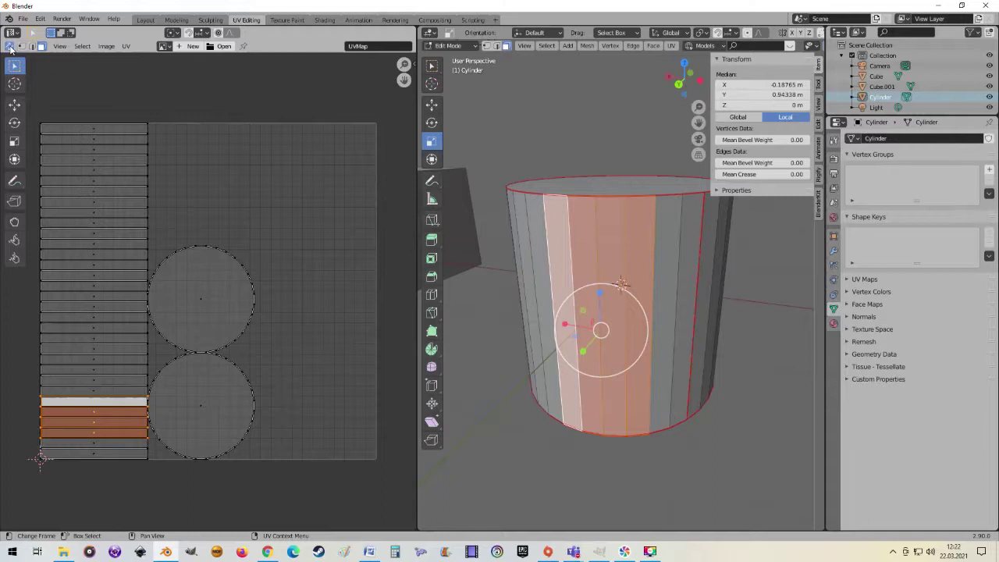
left_click(100, 209)
left_click(99, 276)
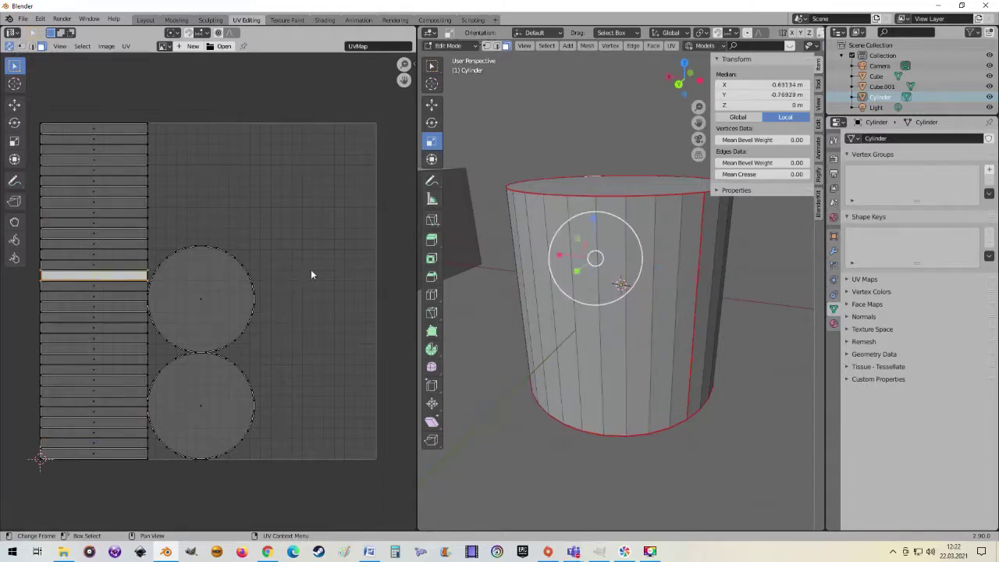
mouse_move(717, 305)
middle_mouse_down()
mouse_move(444, 299)
mouse_move(477, 307)
middle_mouse_up()
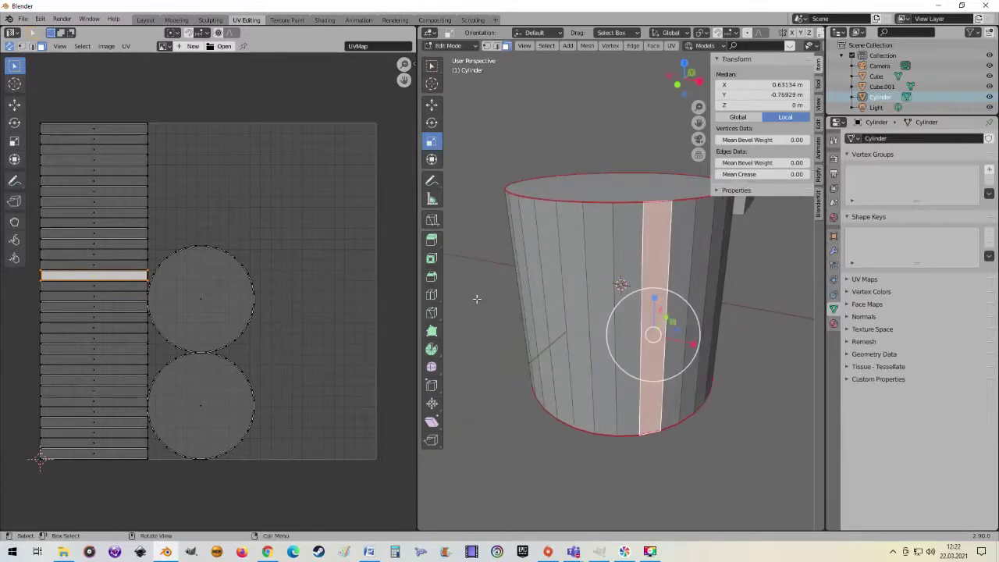
middle_click_drag(477, 297, 486, 304)
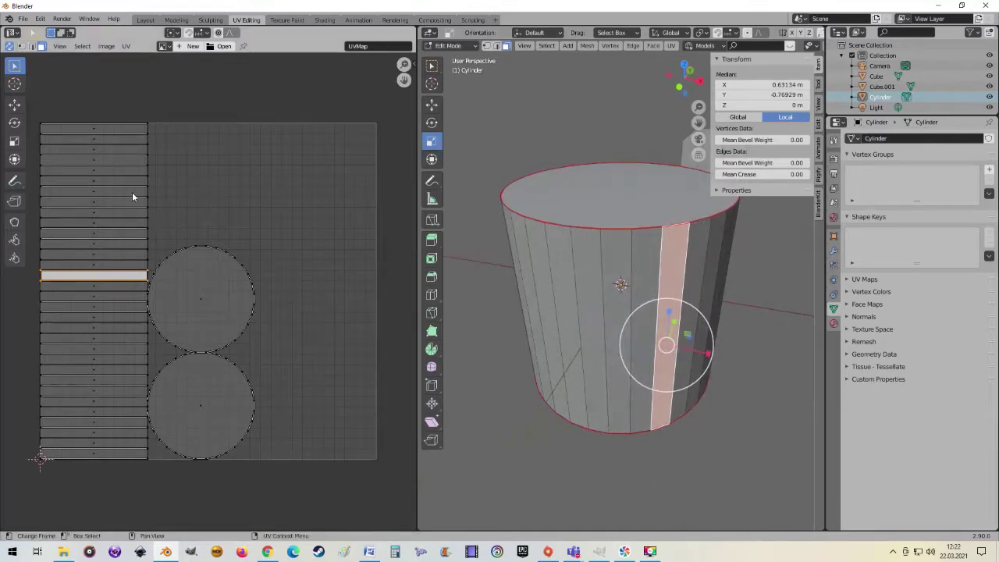
key("alt+a")
middle_click_drag(625, 265, 653, 258)
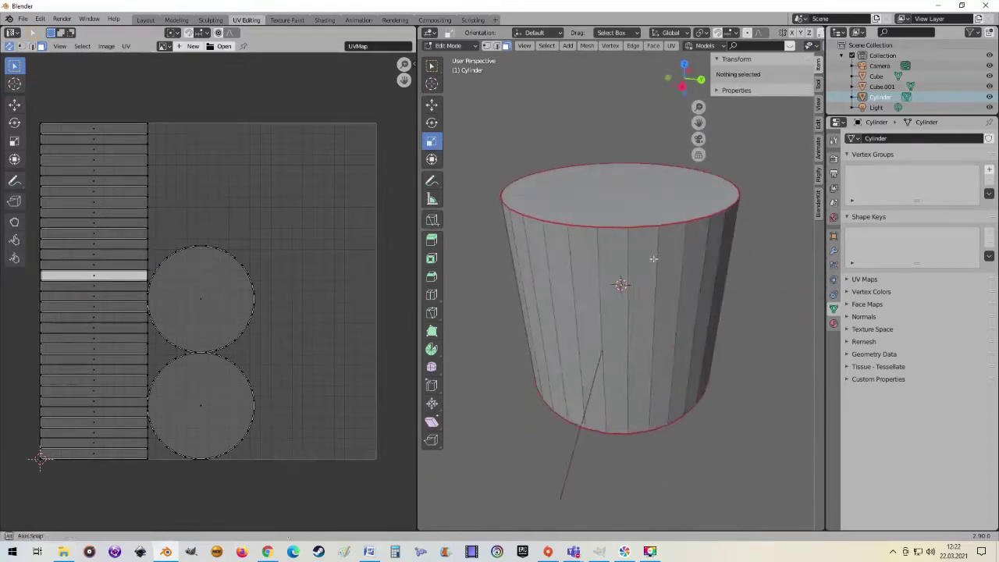
left_click(126, 206)
- Try moving and scaling the chosen UV strip, then cancel and undo the changes
scroll(126, 206, "up", 2)
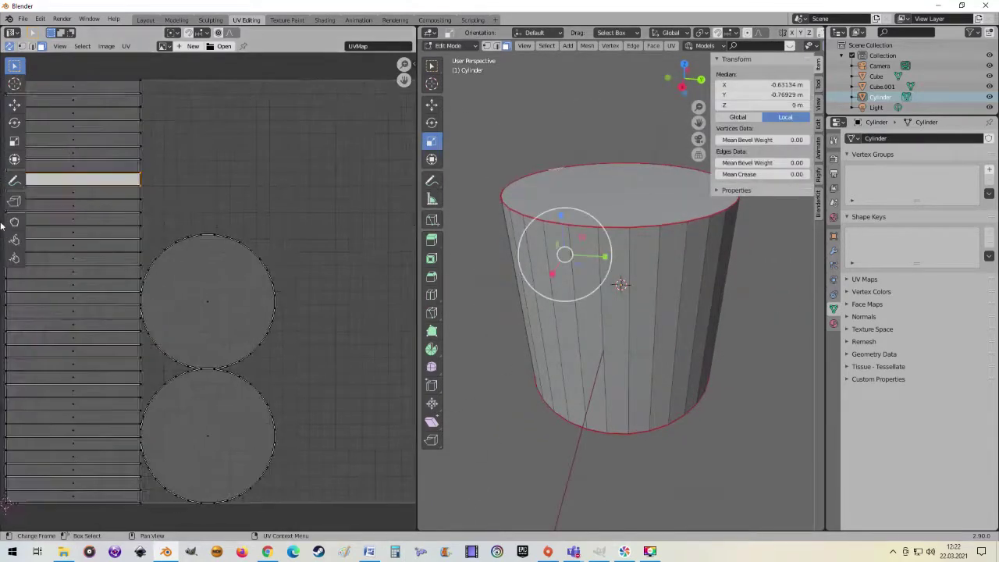
scroll(177, 211, "down", 3)
scroll(154, 226, "up", 1)
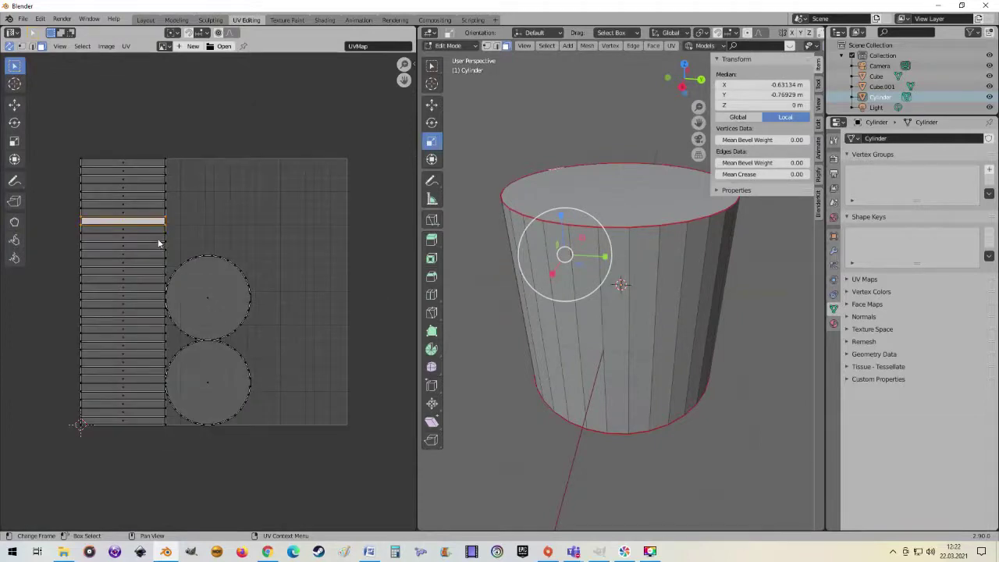
key("g")
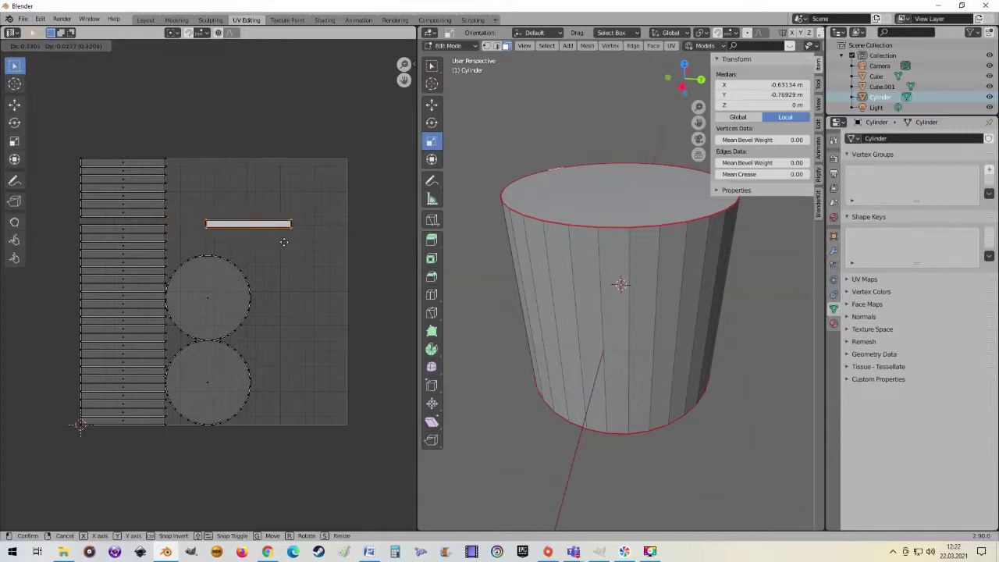
right_click(284, 242)
key("s")
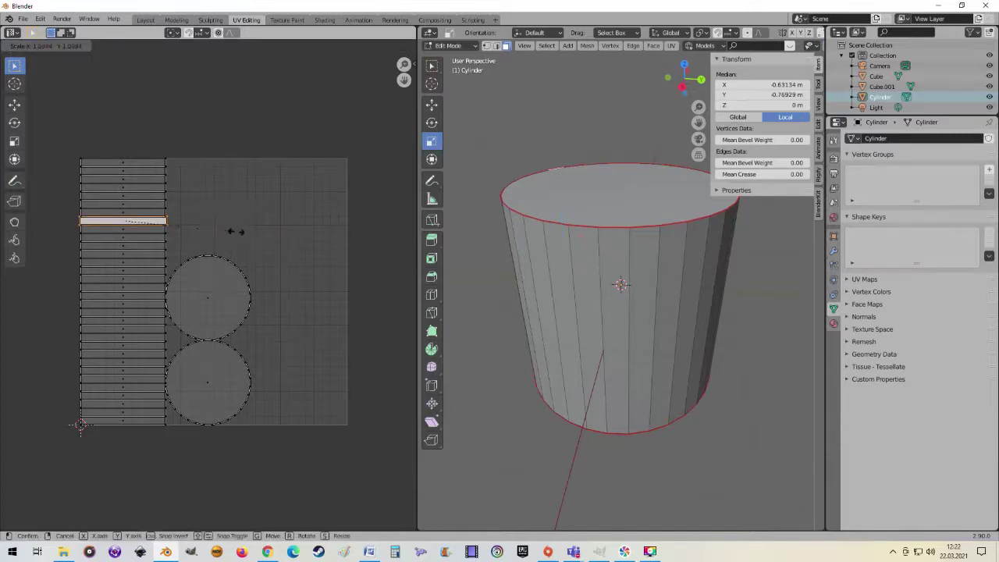
left_click(327, 271)
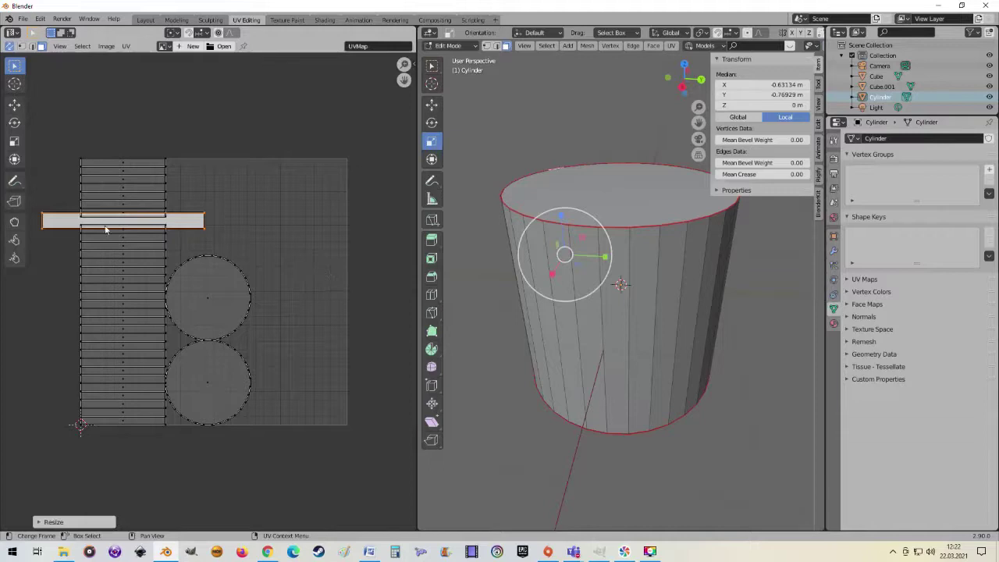
key("ctrl+z")
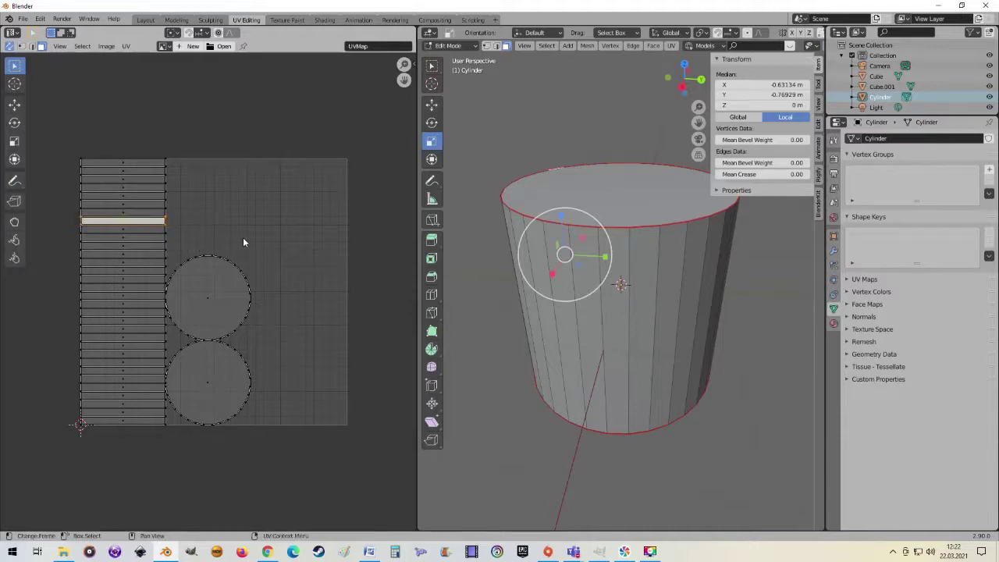
mouse_move(593, 296)
middle_mouse_down()
mouse_move(655, 289)
mouse_move(622, 290)
middle_mouse_up()
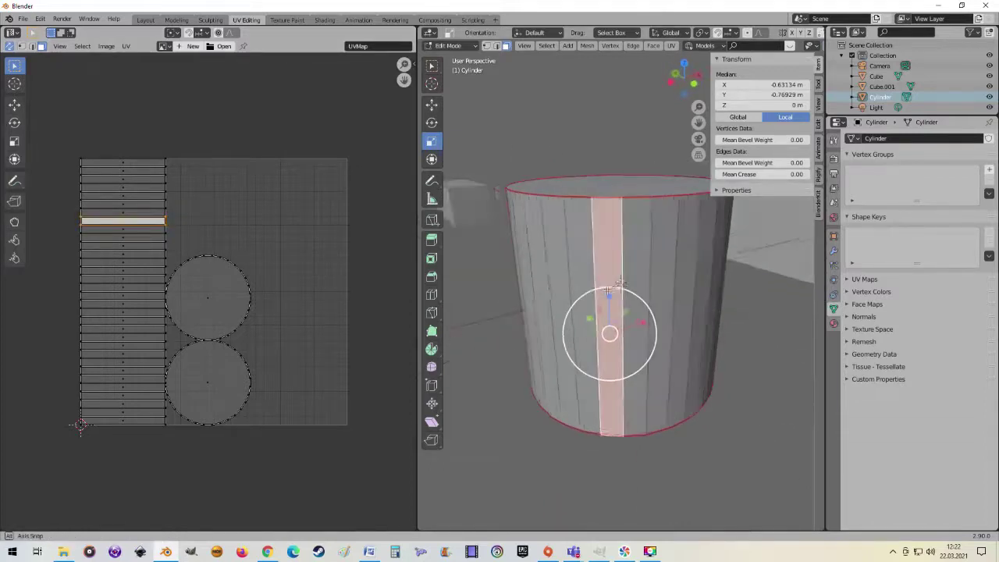
- Scale the selected side face column outward to 1.192
key("s")
left_click(636, 292)
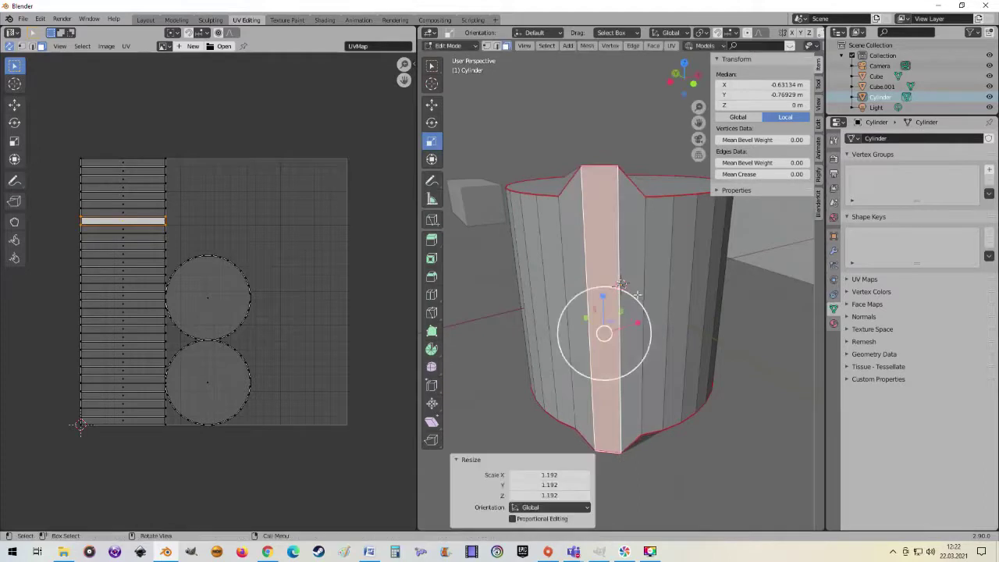
mouse_move(687, 272)
middle_mouse_down()
mouse_move(681, 252)
mouse_move(642, 257)
mouse_move(577, 310)
mouse_move(678, 274)
middle_mouse_up()
scroll(641, 258, "down", 2)
scroll(642, 258, "up", 3)
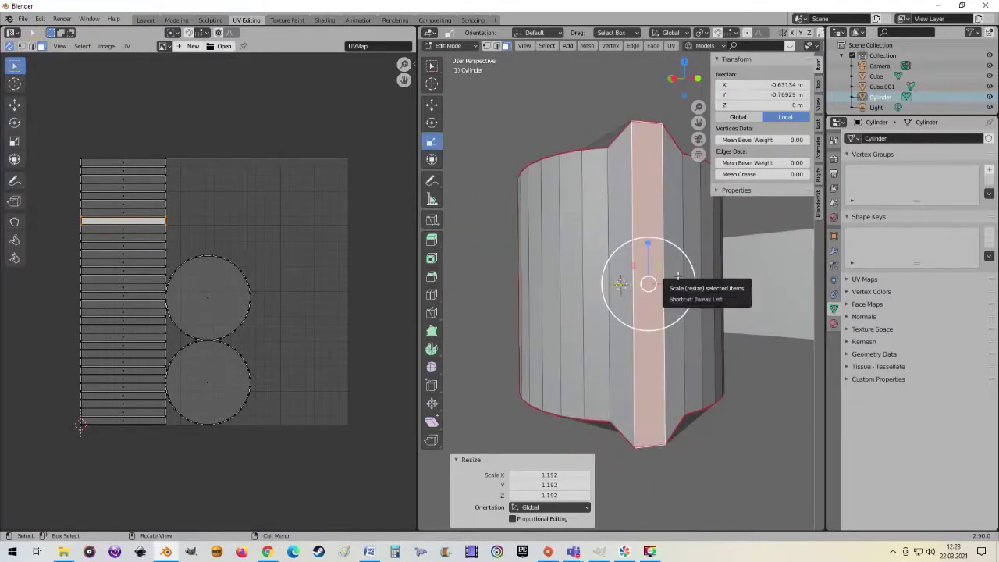
scroll(677, 274, "up", 3)
scroll(678, 274, "down", 3)
middle_click_drag(677, 274, 638, 289)
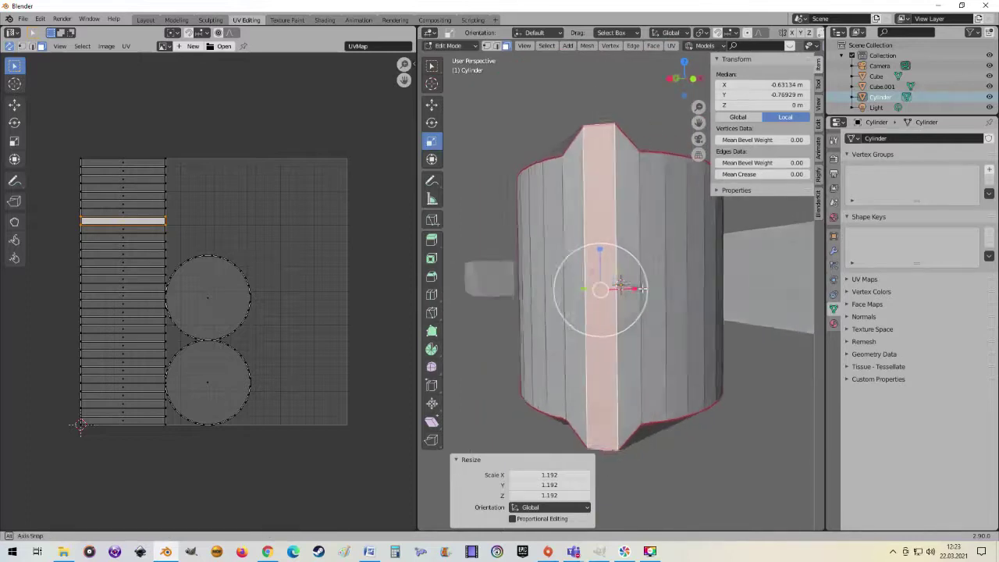
middle_click_drag(617, 267, 624, 301)
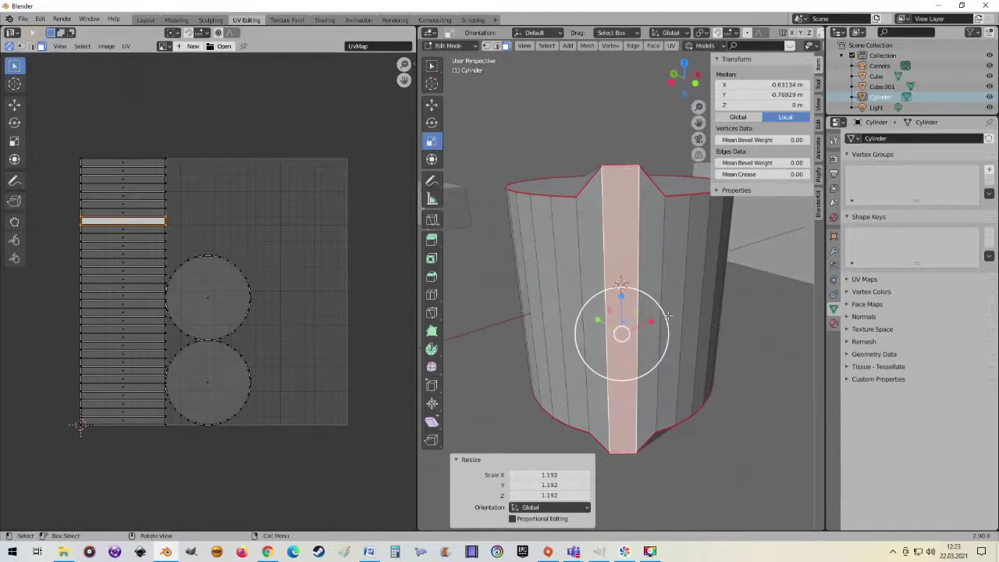
- Select all, re-unwrap the whole cylinder, and return to Object Mode
key("a")
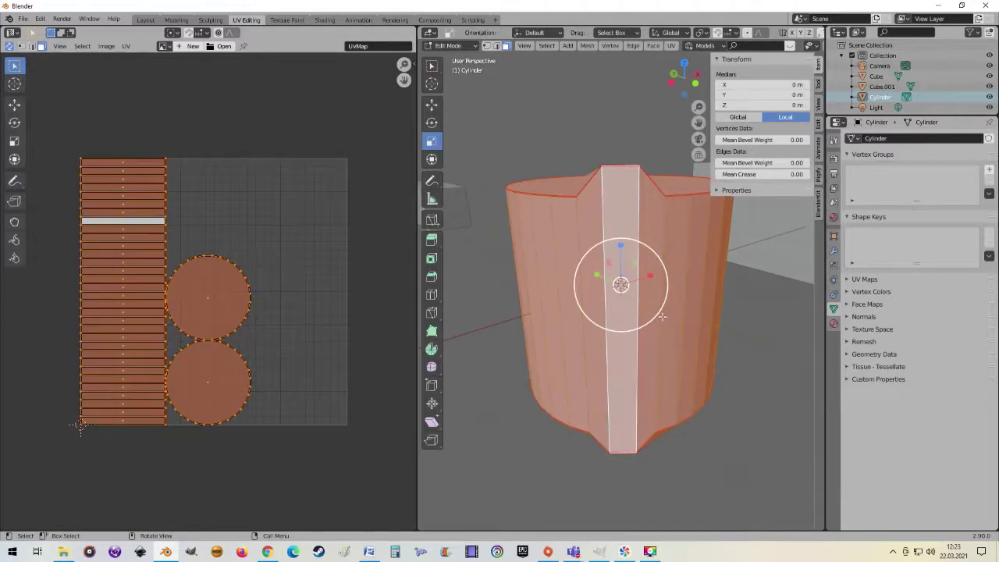
key("u")
left_click(658, 200)
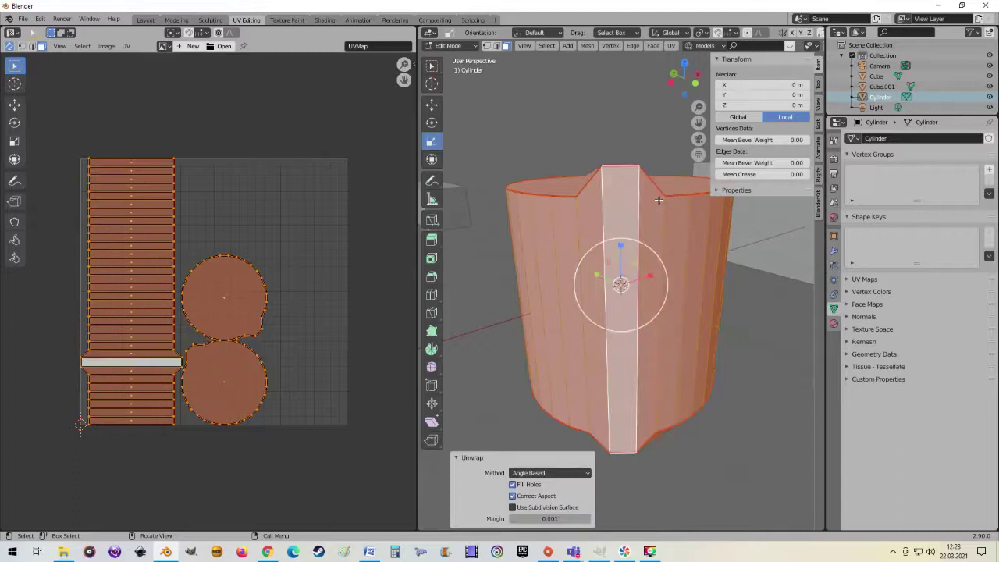
middle_click_drag(562, 297, 594, 287)
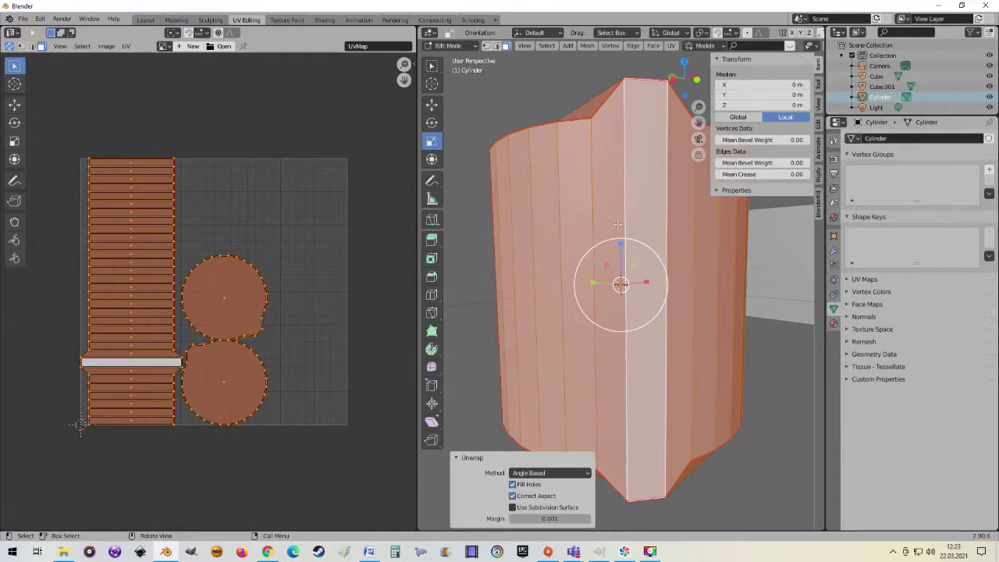
key("Tab")
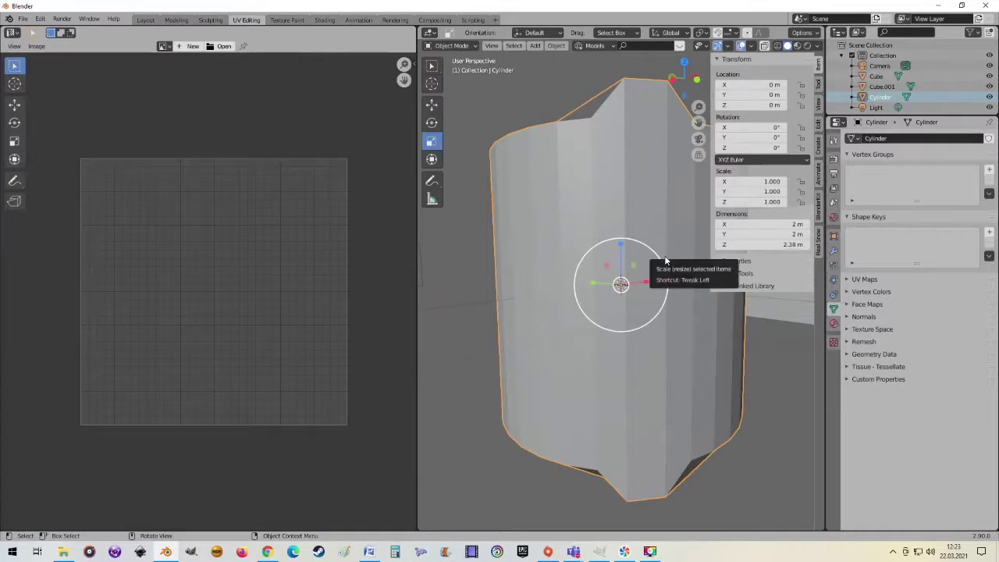
- Re-enter Edit Mode on the cylinder and select a single side face strip
key("Tab")
left_click(613, 202)
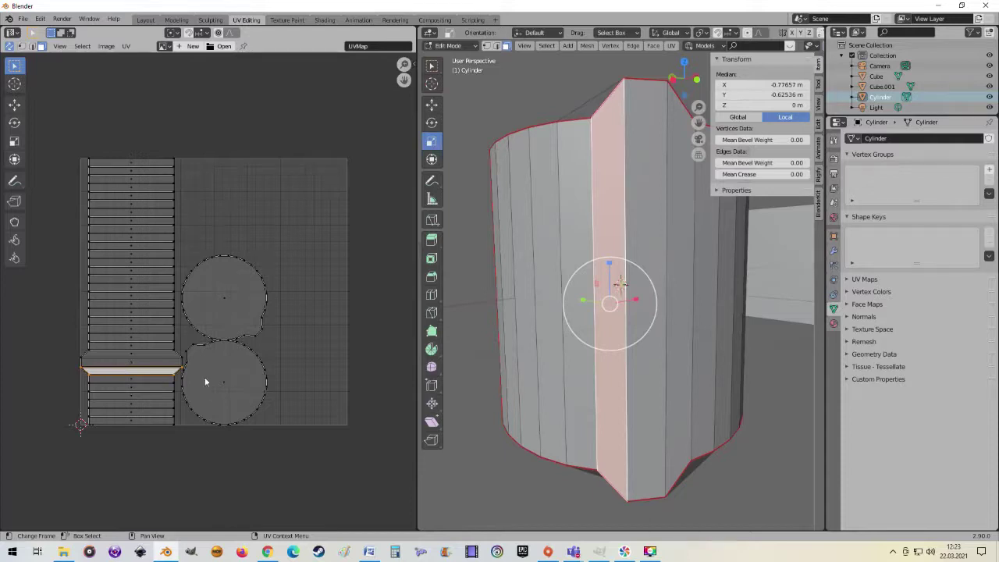
scroll(204, 377, "up", 1)
scroll(252, 382, "up", 3)
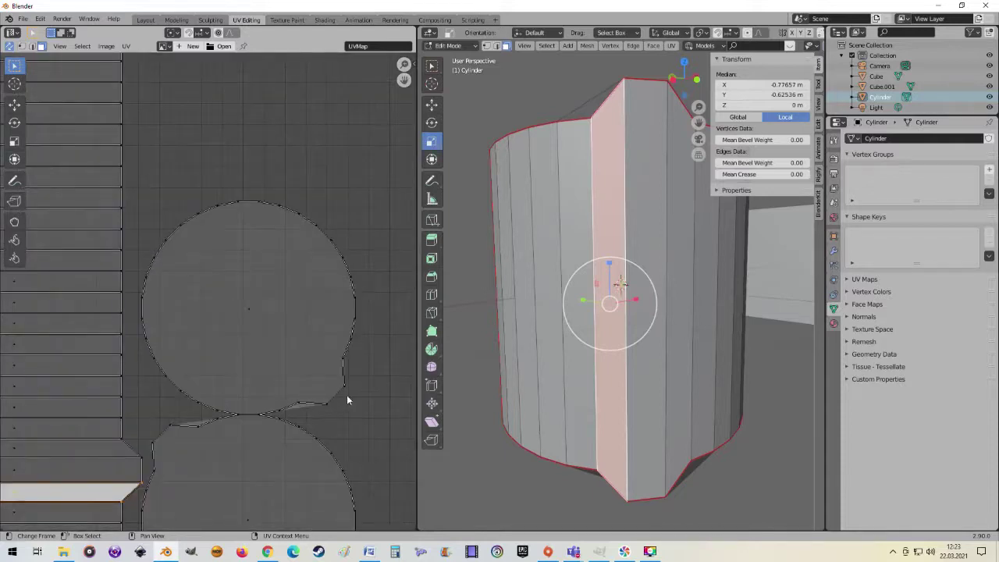
mouse_move(616, 328)
middle_mouse_down()
mouse_move(589, 213)
mouse_move(486, 160)
middle_mouse_up()
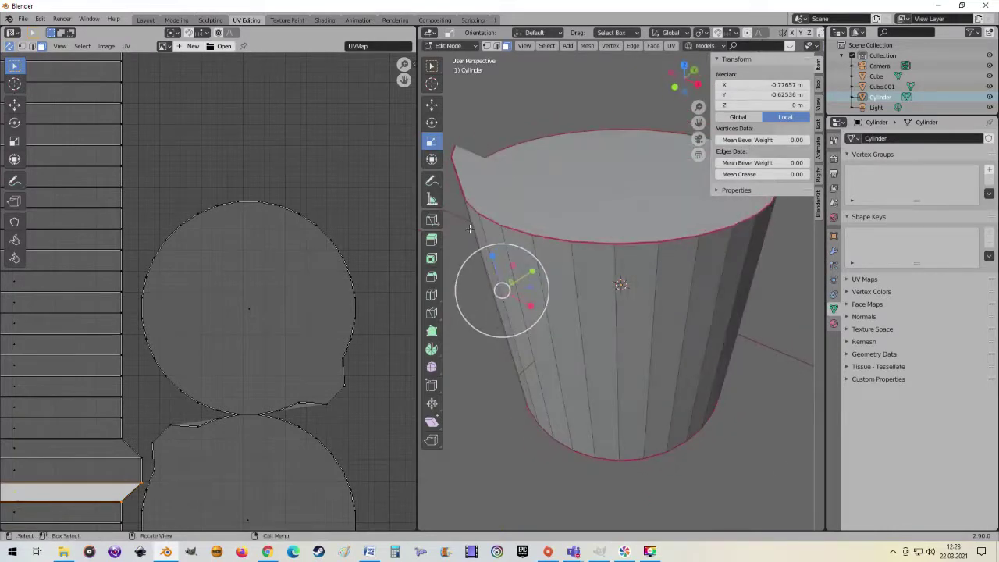
mouse_move(470, 228)
middle_mouse_down()
mouse_move(517, 230)
mouse_move(507, 242)
middle_mouse_up()
- Zoom onto the cylinder's side and start a Loop Cut and Slide (Ctrl+R)
scroll(337, 417, "down", 3)
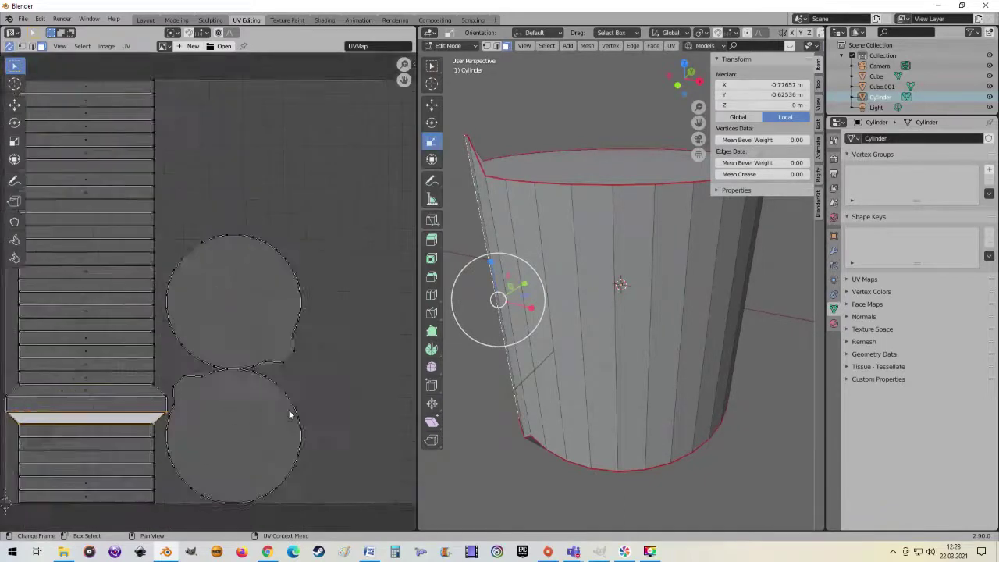
scroll(289, 415, "up", 2)
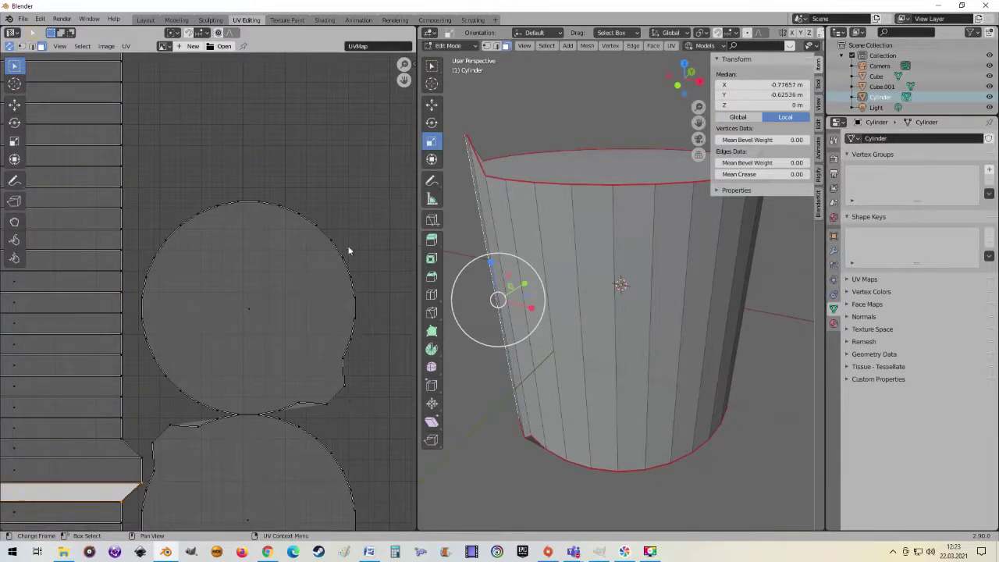
scroll(347, 393, "down", 2)
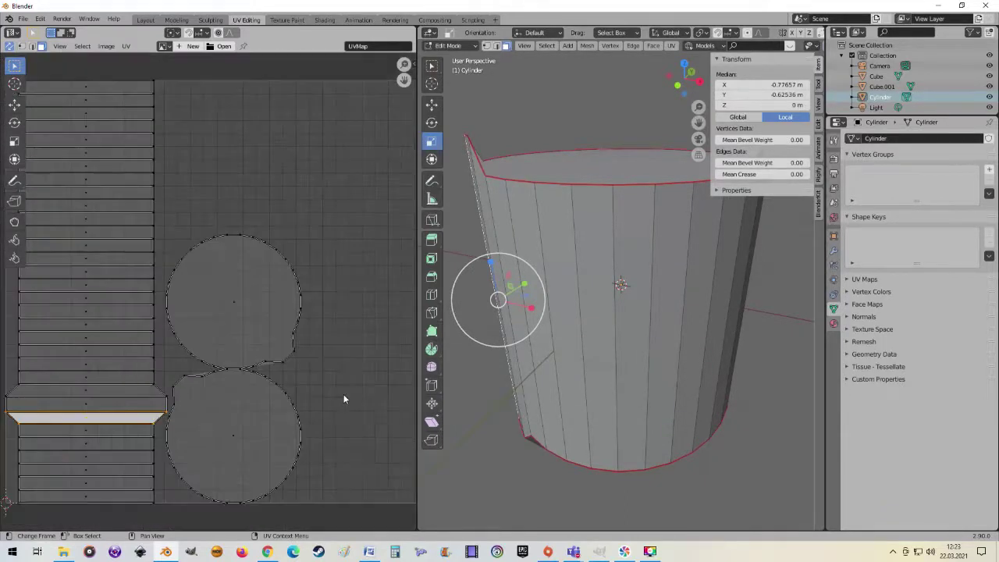
scroll(301, 367, "down", 2)
scroll(305, 370, "up", 2)
scroll(249, 320, "down", 2)
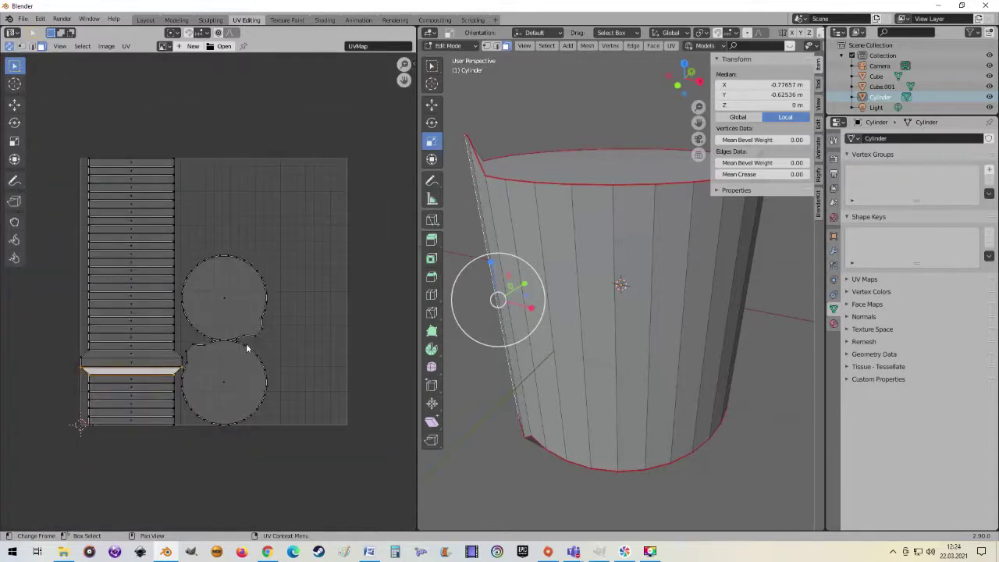
mouse_move(639, 327)
middle_mouse_down()
mouse_move(694, 287)
mouse_move(632, 264)
middle_mouse_up()
scroll(663, 273, "up", 3)
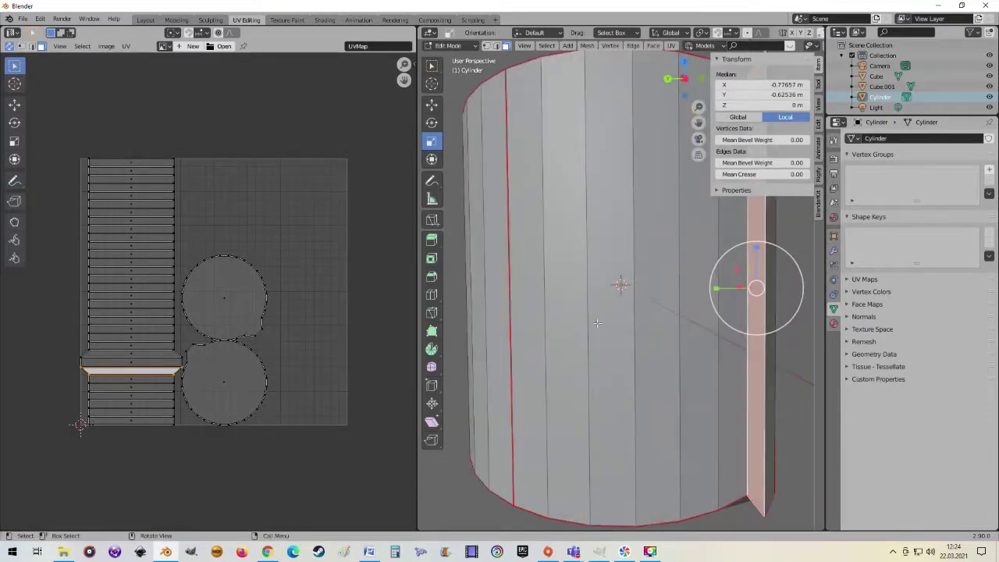
key("ctrl+r")
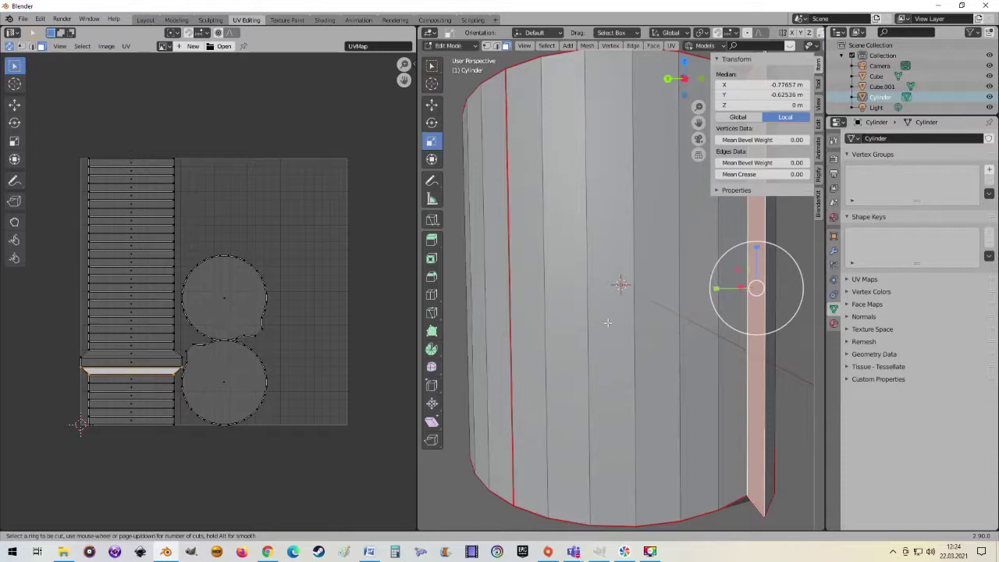
- Place six evenly spaced horizontal edge loops around the cylinder's side without sliding them
scroll(622, 283, "up", 2)
scroll(622, 284, "up", 2)
scroll(622, 284, "up", 1)
left_click(622, 284)
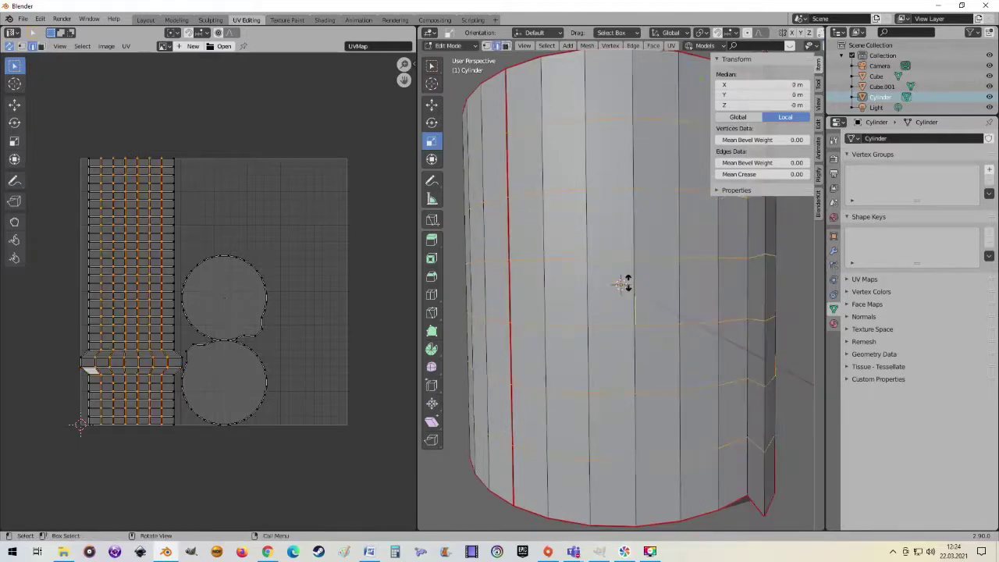
right_click(622, 283)
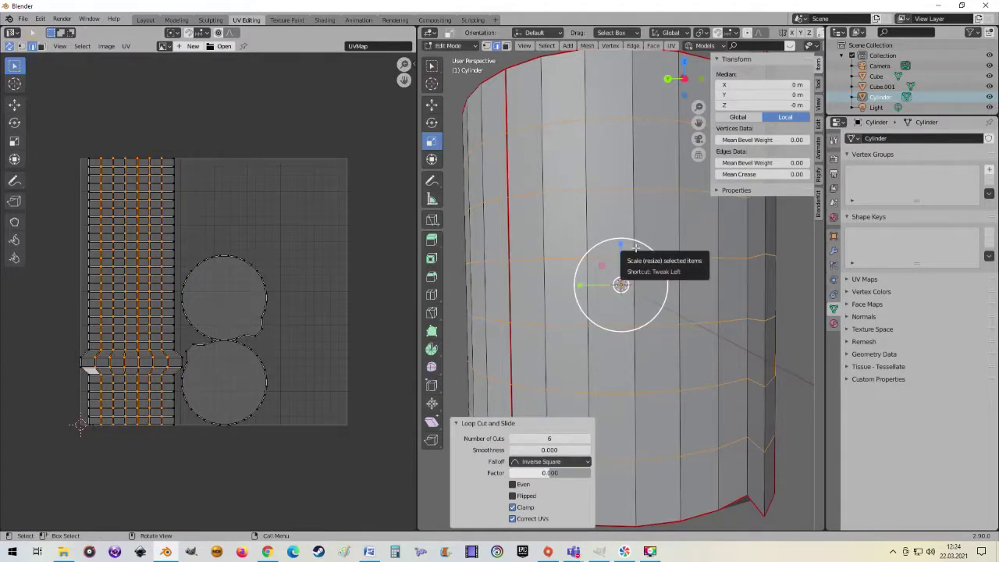
scroll(328, 245, "up", 1)
mouse_move(562, 234)
middle_mouse_down()
mouse_move(544, 222)
mouse_move(570, 234)
middle_mouse_up()
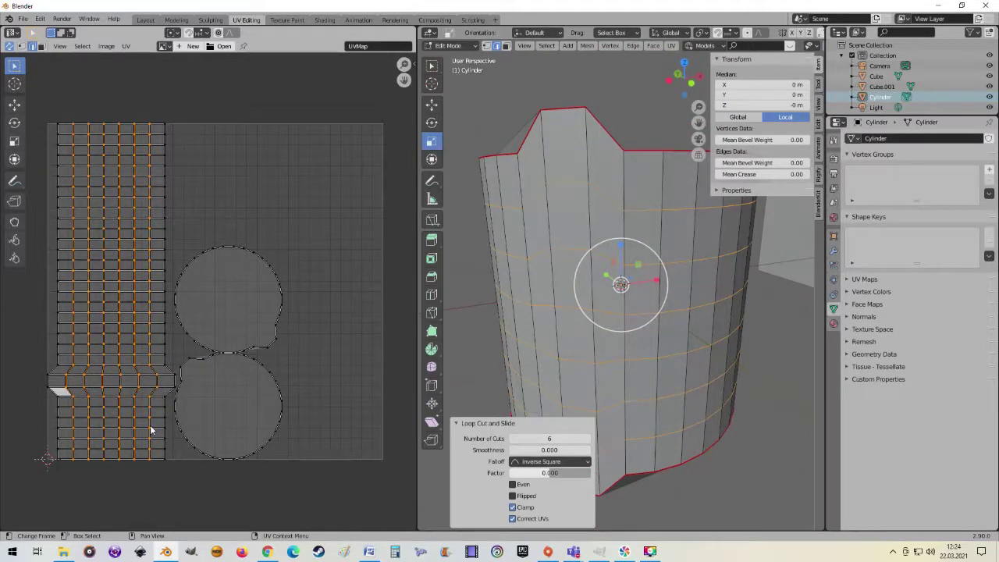
middle_click_drag(609, 312, 627, 310)
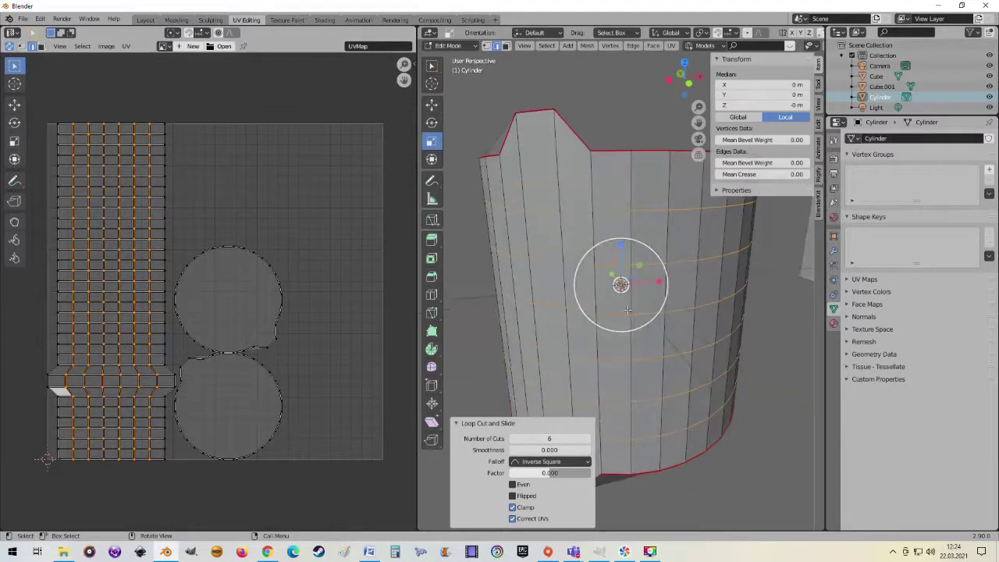
left_click(711, 283)
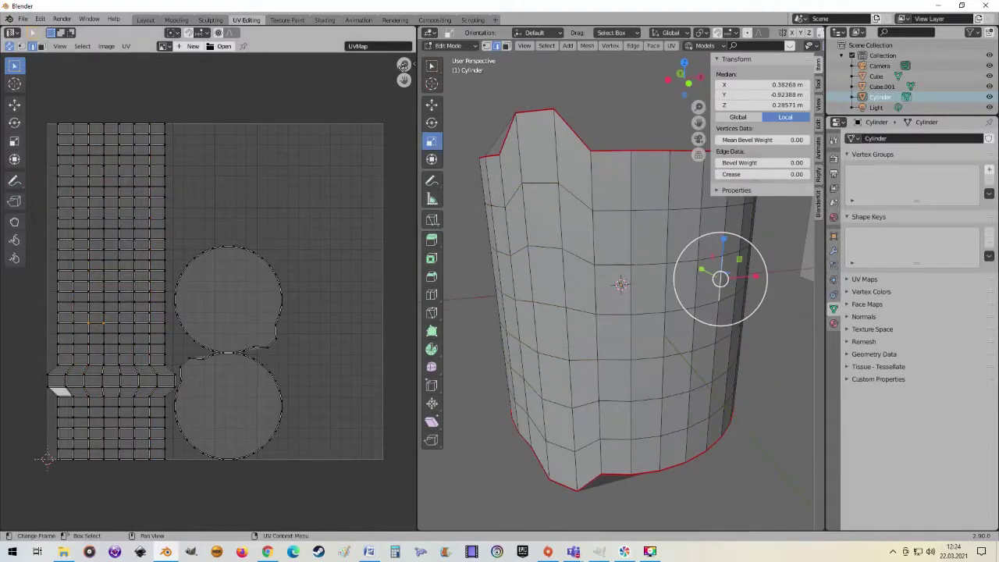
- In Face select mode, extrude one side face outward into a small protruding block
left_click(505, 46)
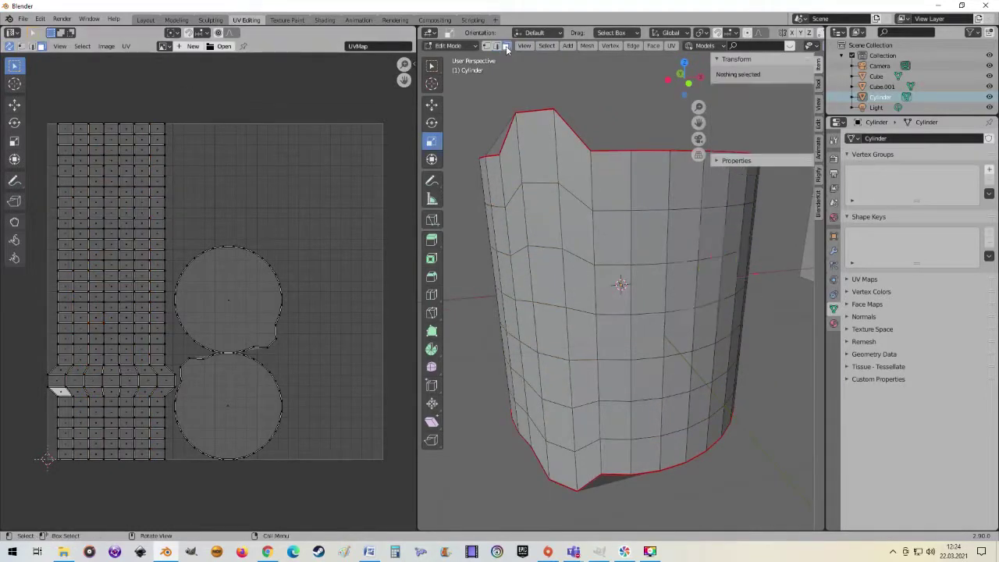
left_click(679, 282)
middle_click_drag(680, 285, 733, 289)
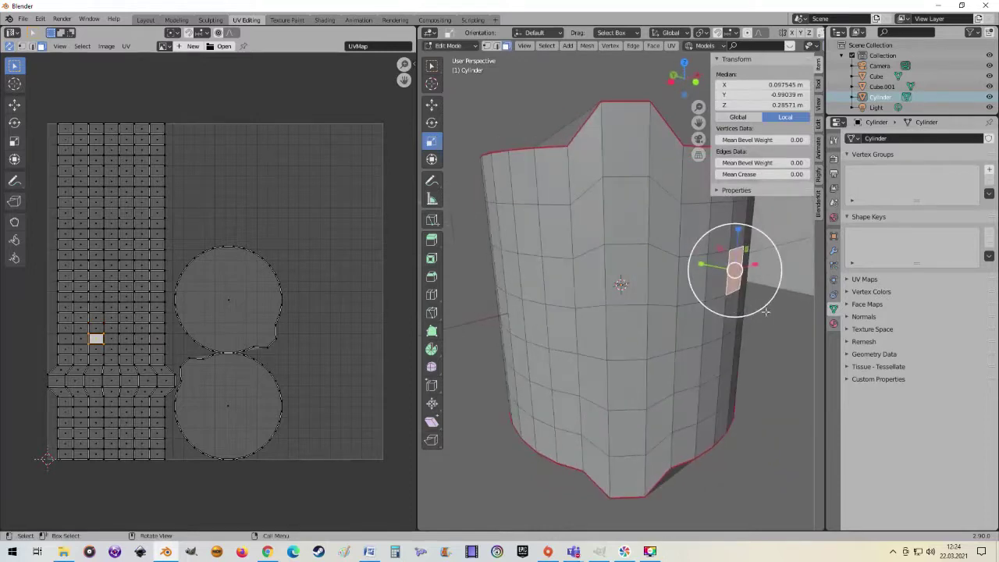
key("e")
left_click(803, 323)
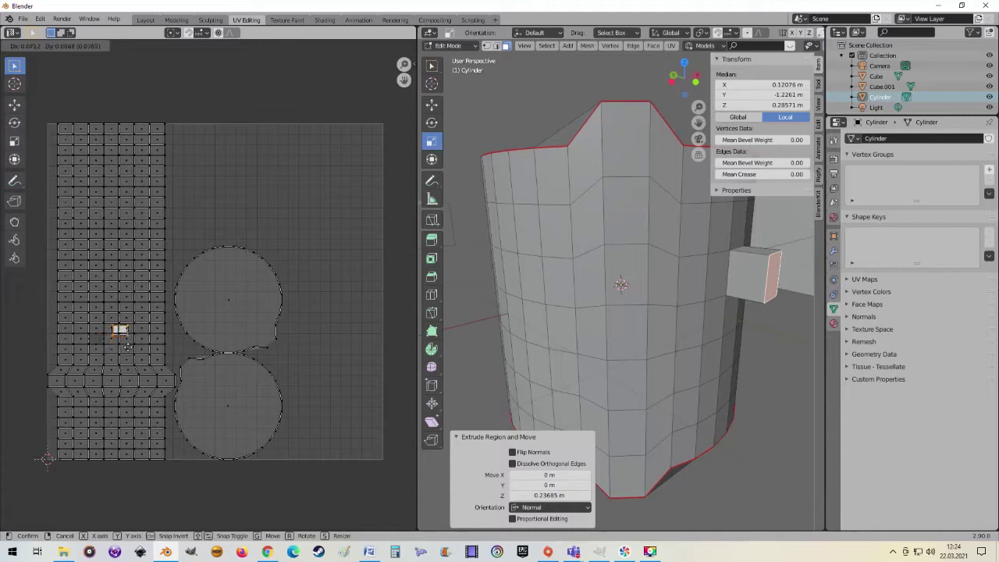
mouse_move(593, 327)
middle_mouse_down()
mouse_move(606, 326)
mouse_move(637, 253)
middle_mouse_up()
scroll(607, 326, "up", 3)
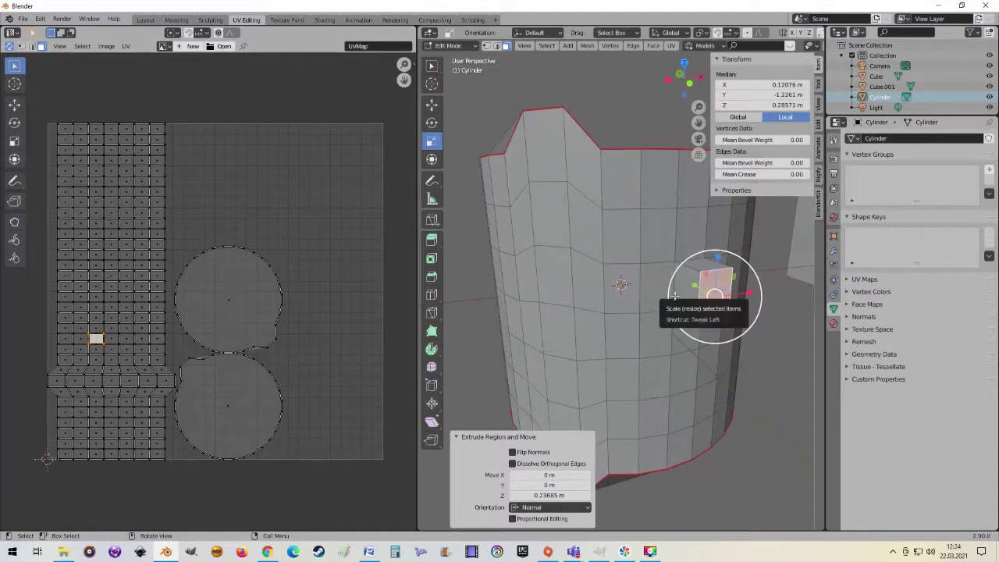
key("KP_Decimal")
mouse_move(674, 296)
middle_mouse_down()
mouse_move(652, 326)
mouse_move(685, 300)
middle_mouse_up()
scroll(652, 326, "down", 3)
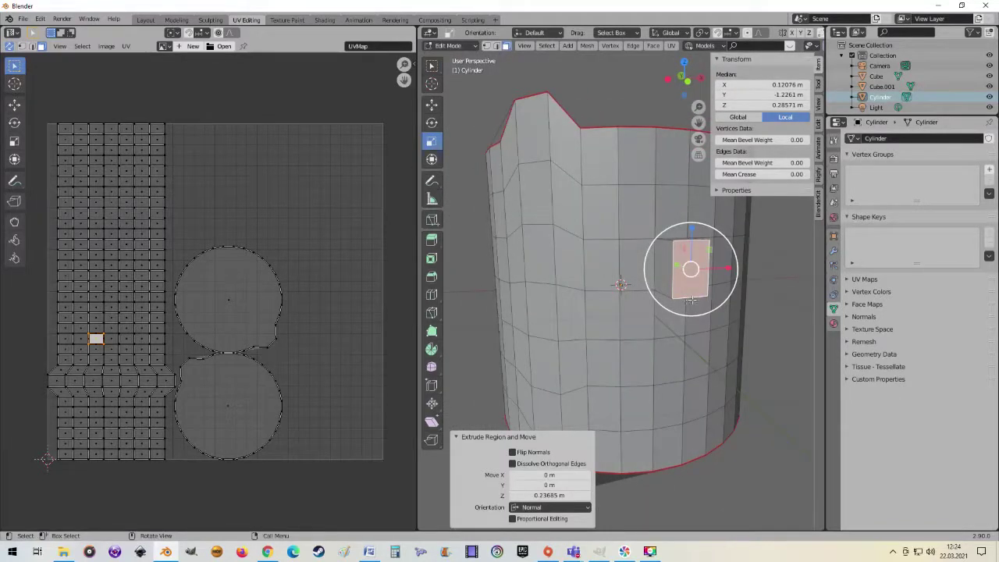
- Re-unwrap the whole cylinder including the block, then select only the block's front face
key("a")
key("u")
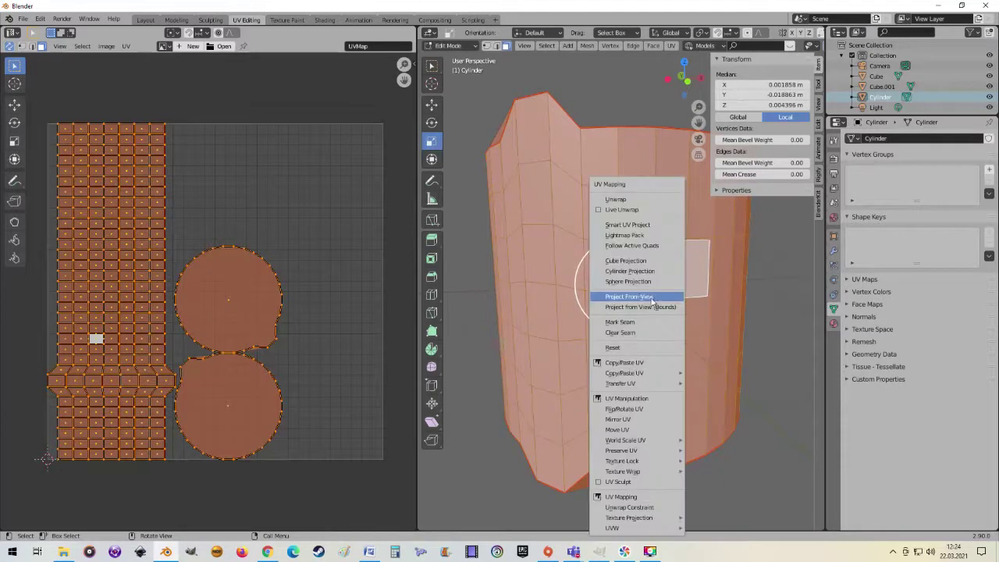
left_click(622, 201)
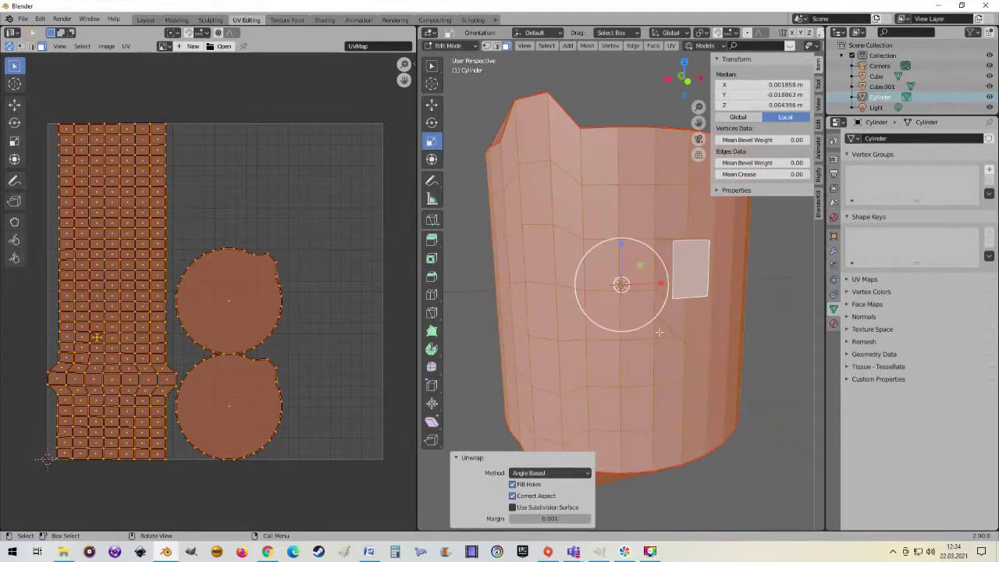
scroll(658, 332, "up", 5)
scroll(671, 270, "down", 5)
left_click(683, 267)
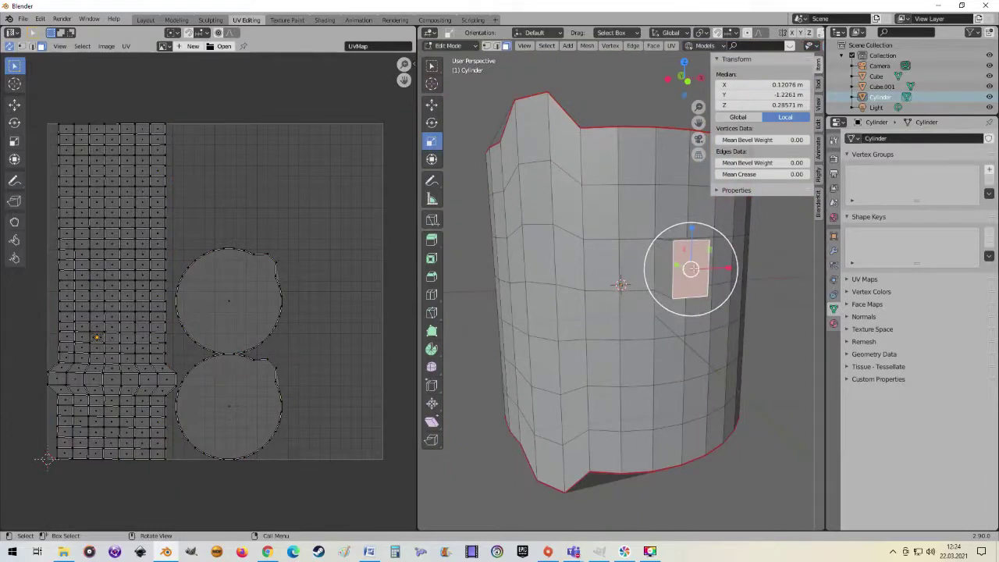
- Zoom and frame the UV editor on the block's selected UVs, then orbit around the extruded face
scroll(90, 346, "up", 3)
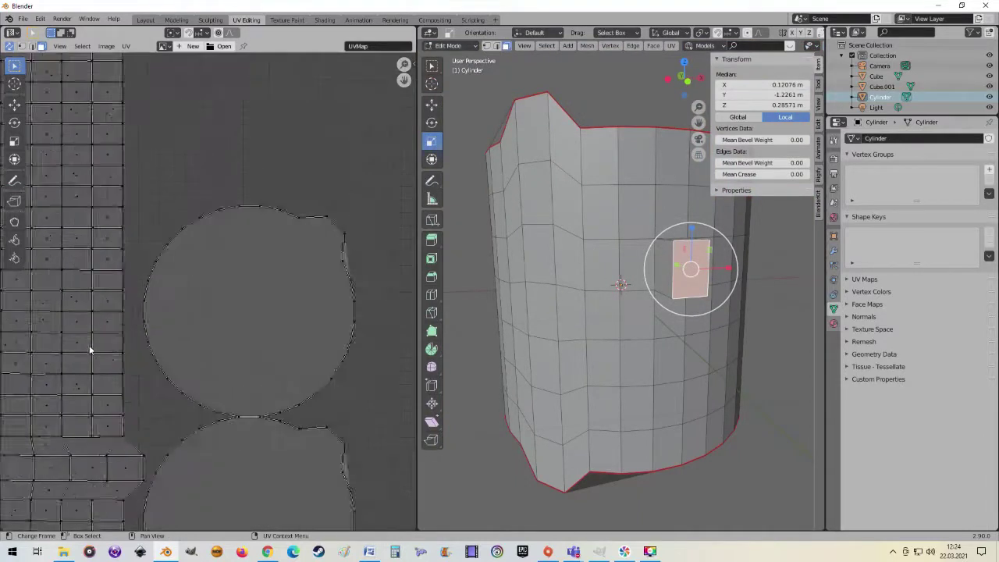
scroll(89, 345, "up", 2)
middle_click_drag(89, 345, 151, 266)
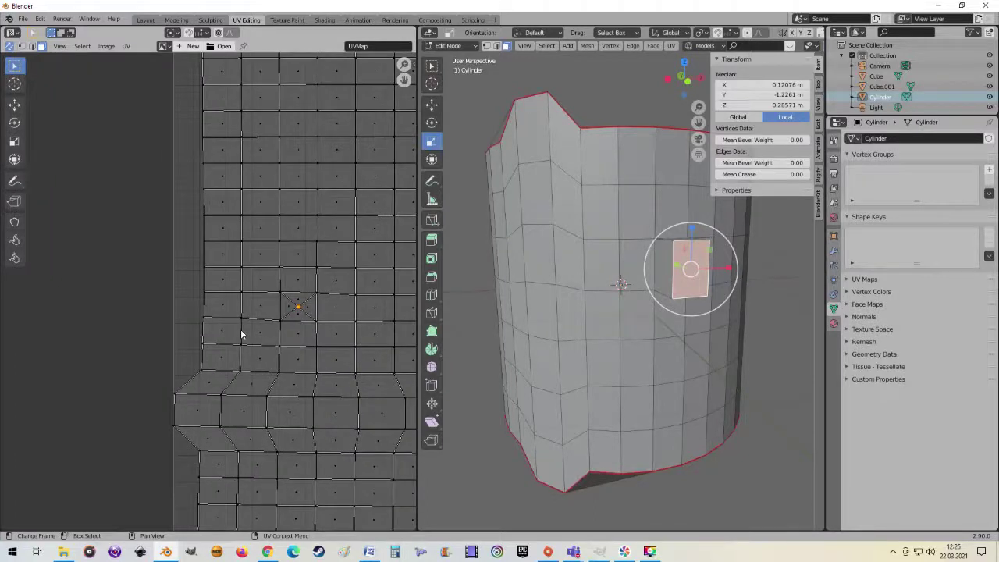
key("KP_Decimal")
scroll(223, 328, "up", 1)
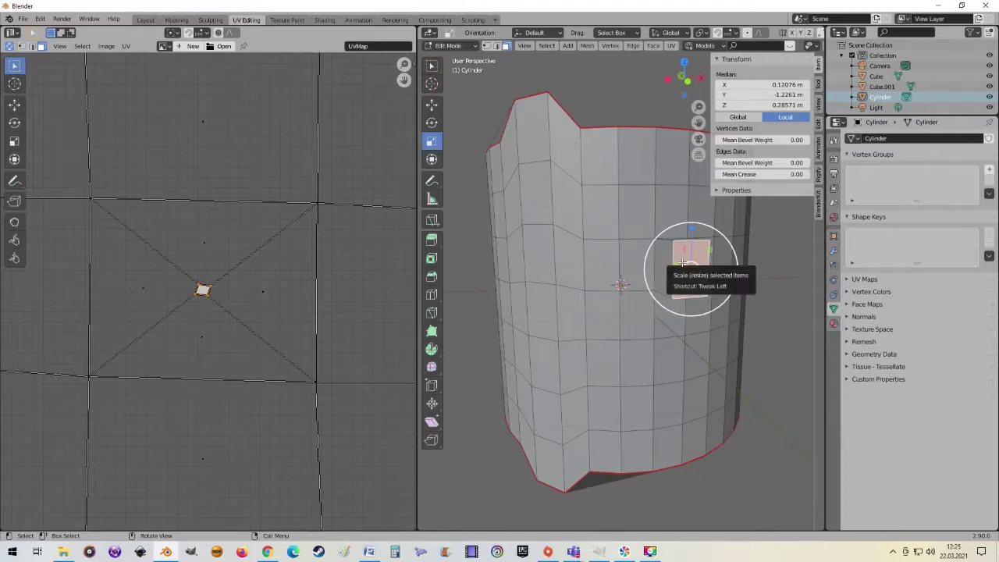
mouse_move(682, 264)
middle_mouse_down()
mouse_move(607, 265)
mouse_move(606, 229)
mouse_move(573, 272)
mouse_move(605, 290)
mouse_move(640, 289)
mouse_move(606, 285)
mouse_move(621, 284)
mouse_move(524, 365)
middle_mouse_up()
scroll(607, 286, "up", 5)
scroll(608, 287, "down", 5)
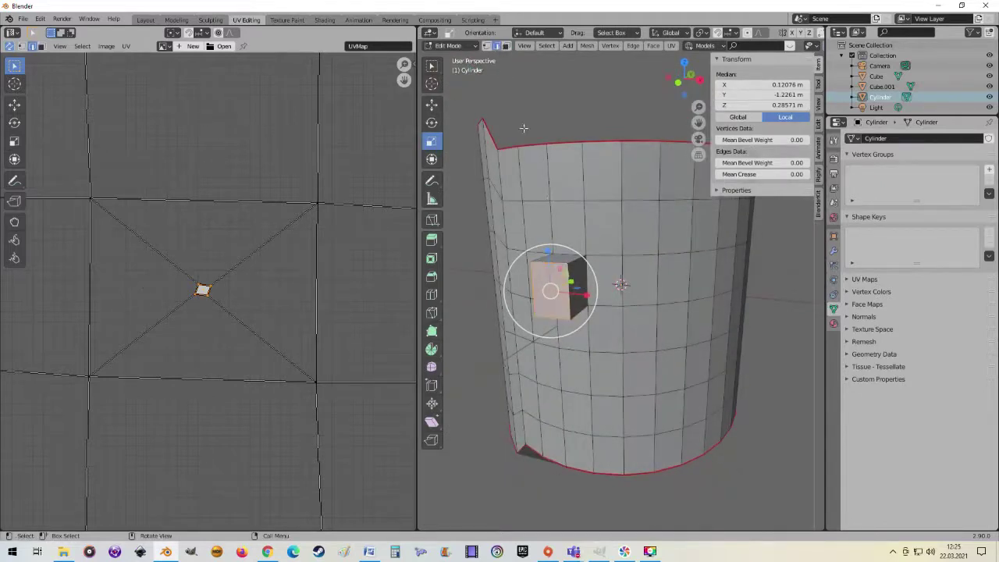
- Select edges of the extruded block while orbiting around it from several sides
scroll(555, 238, "up", 3)
left_click(552, 250)
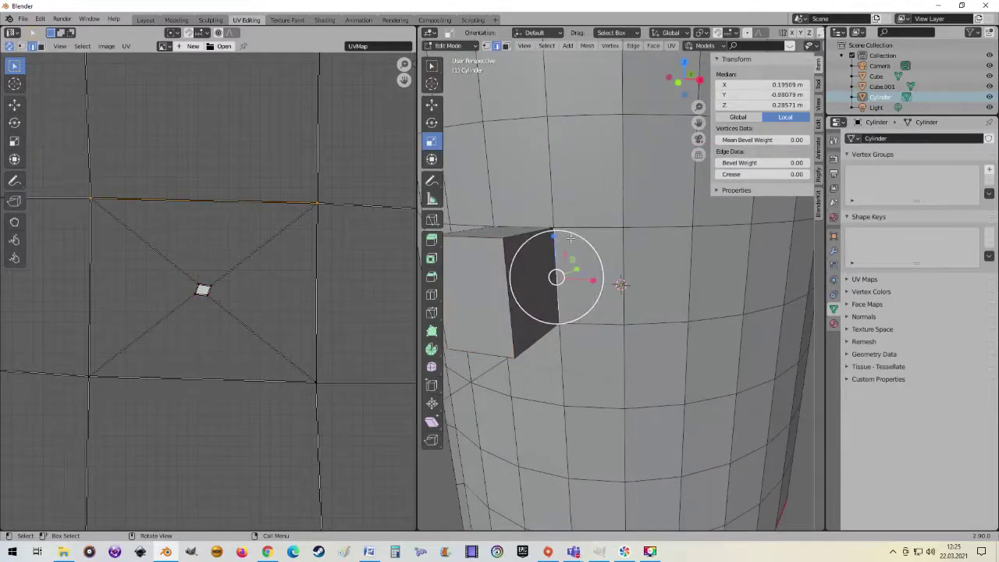
middle_click_drag(577, 269, 614, 202)
left_click(597, 181, "shift")
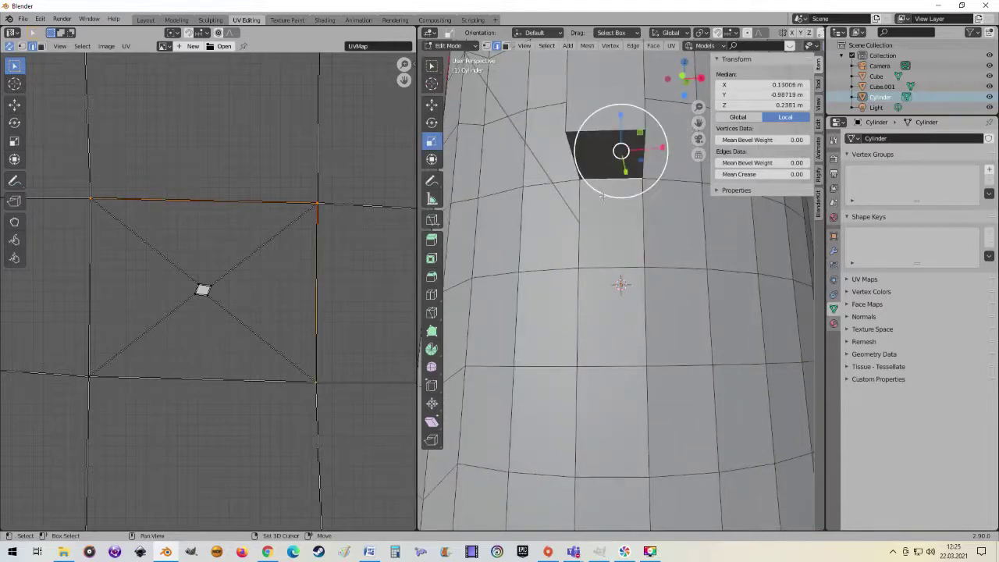
mouse_move(621, 151)
middle_mouse_down()
mouse_move(668, 238)
mouse_move(613, 355)
middle_mouse_up()
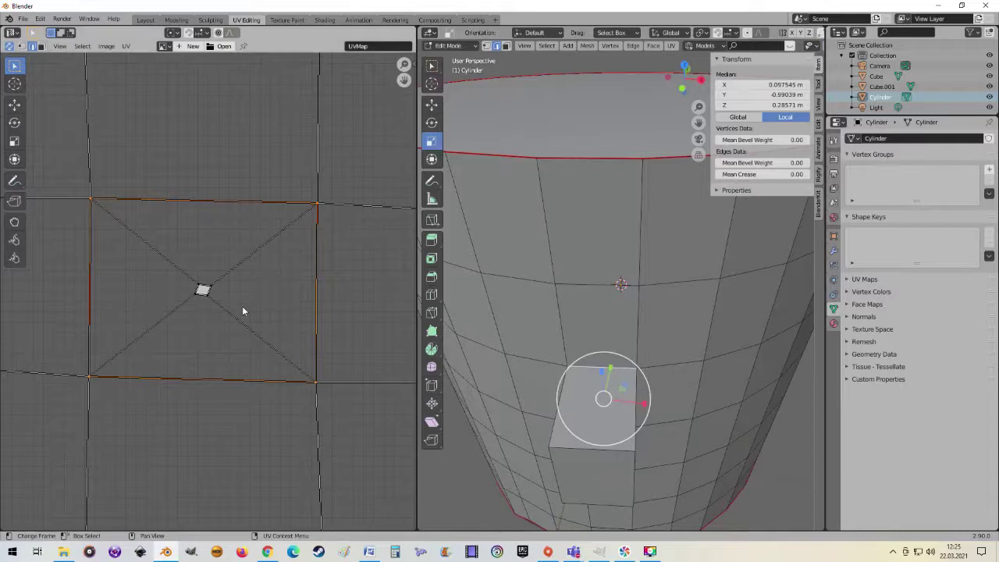
mouse_move(544, 256)
middle_mouse_down()
mouse_move(535, 234)
mouse_move(573, 284)
mouse_move(557, 270)
middle_mouse_up()
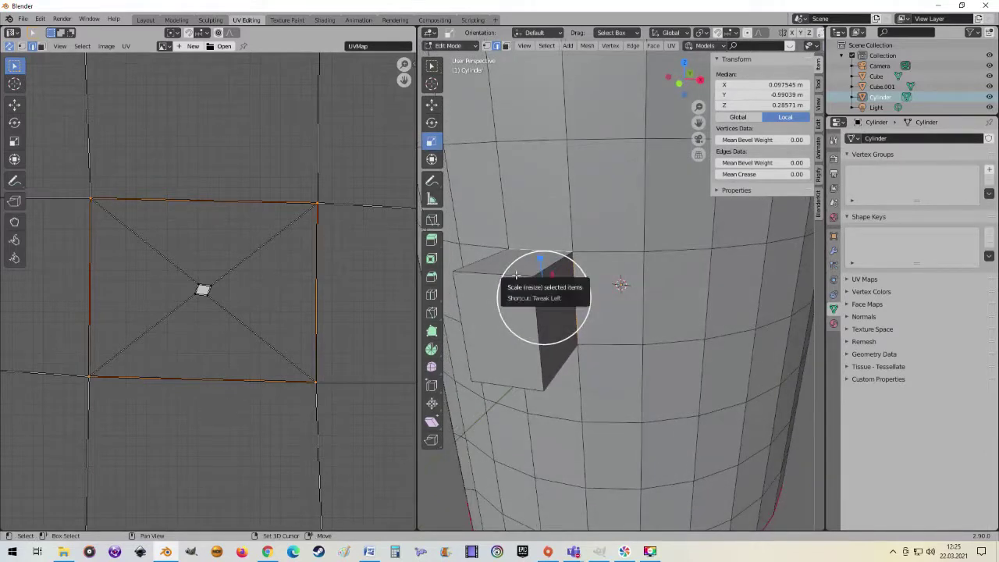
middle_click_drag(539, 282, 607, 217)
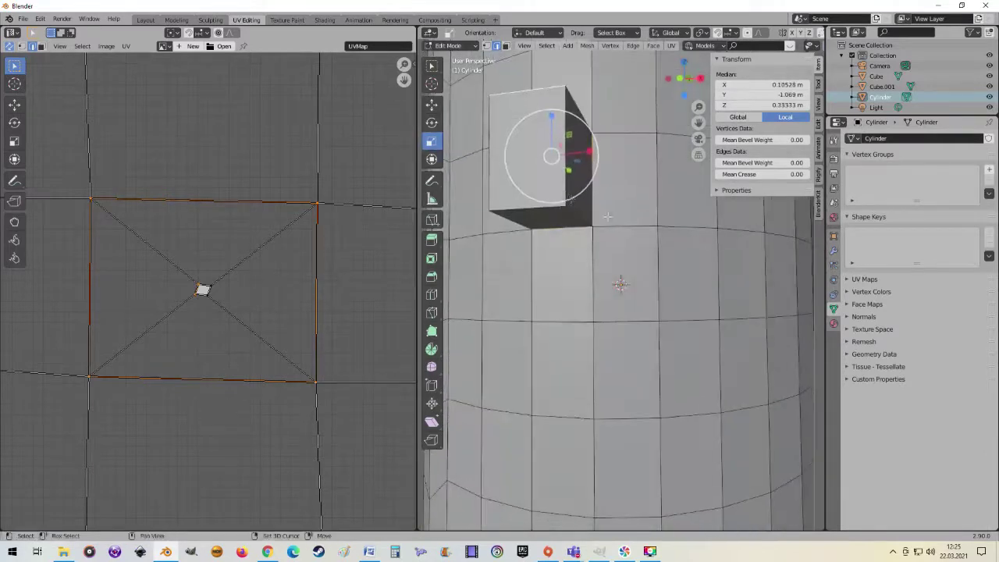
left_click_drag(568, 185, 494, 191)
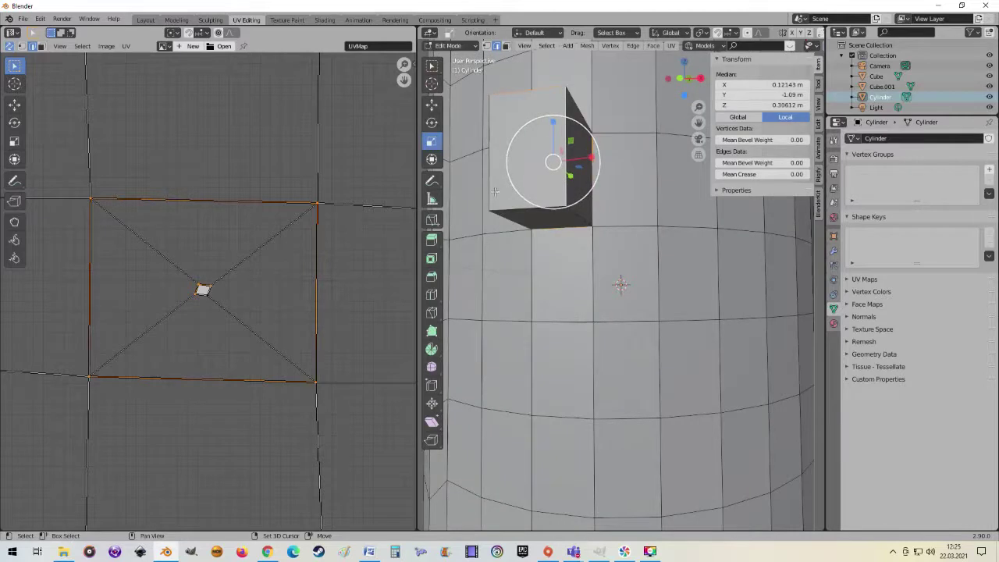
middle_click_drag(490, 192, 502, 161)
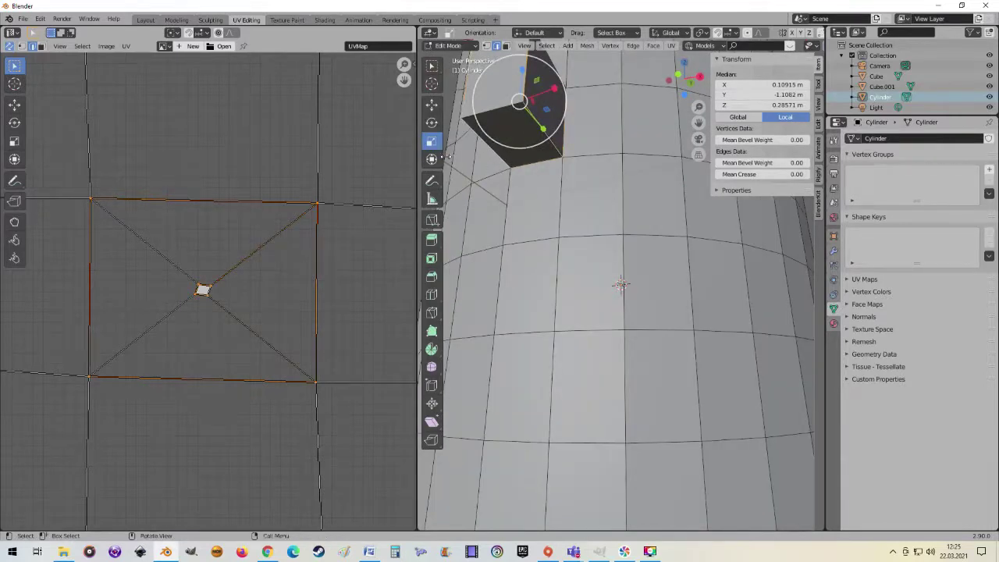
- Switch back to box selection and pick the block's top from a closer front view
left_click(431, 66)
mouse_move(592, 160)
middle_mouse_down()
mouse_move(596, 199)
mouse_move(679, 242)
middle_mouse_up()
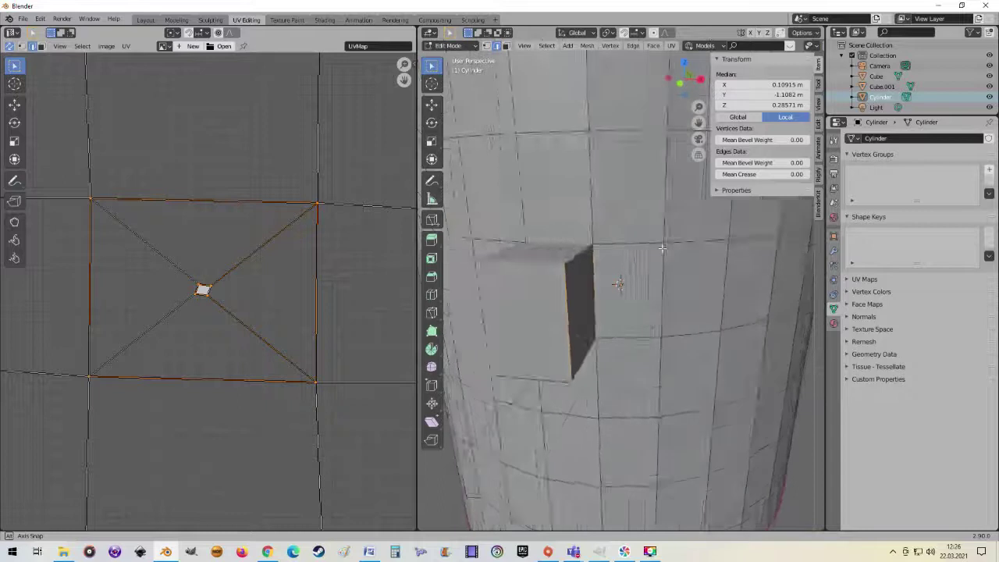
mouse_move(679, 243)
middle_mouse_down()
mouse_move(638, 259)
mouse_move(607, 233)
mouse_move(598, 292)
middle_mouse_up()
scroll(619, 256, "up", 3)
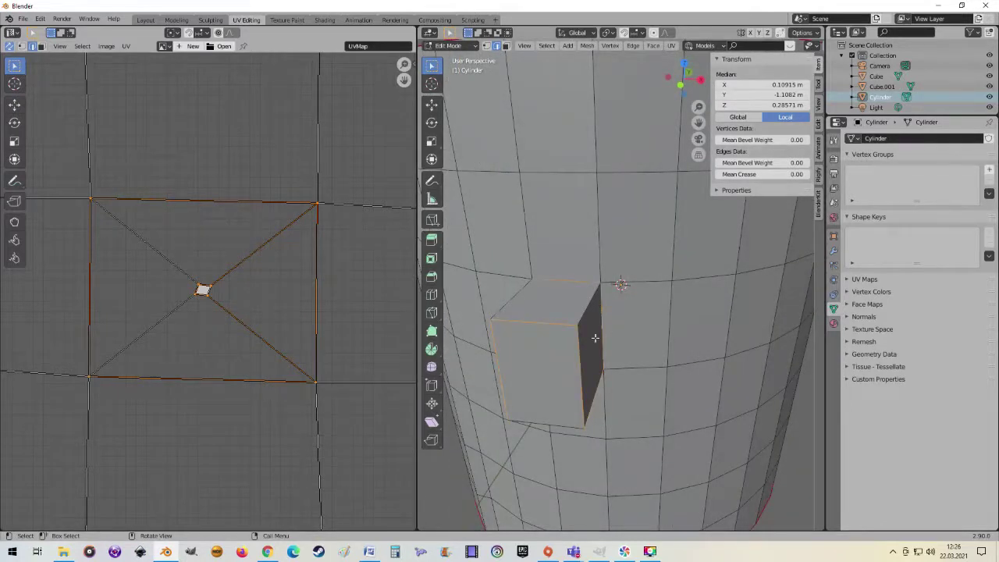
mouse_move(594, 337)
middle_mouse_down()
mouse_move(629, 295)
mouse_move(609, 363)
middle_mouse_up()
left_click(616, 316)
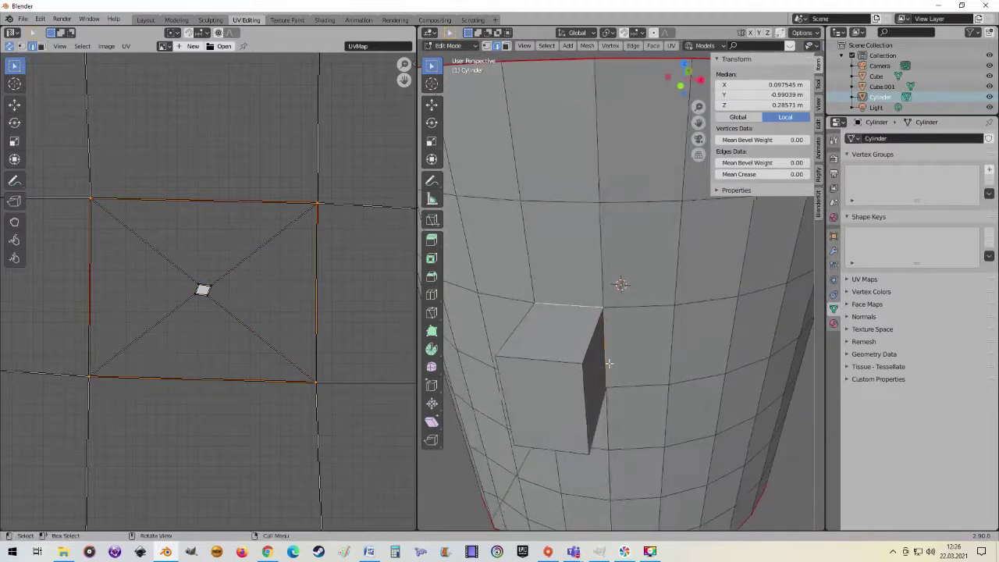
left_click(591, 343)
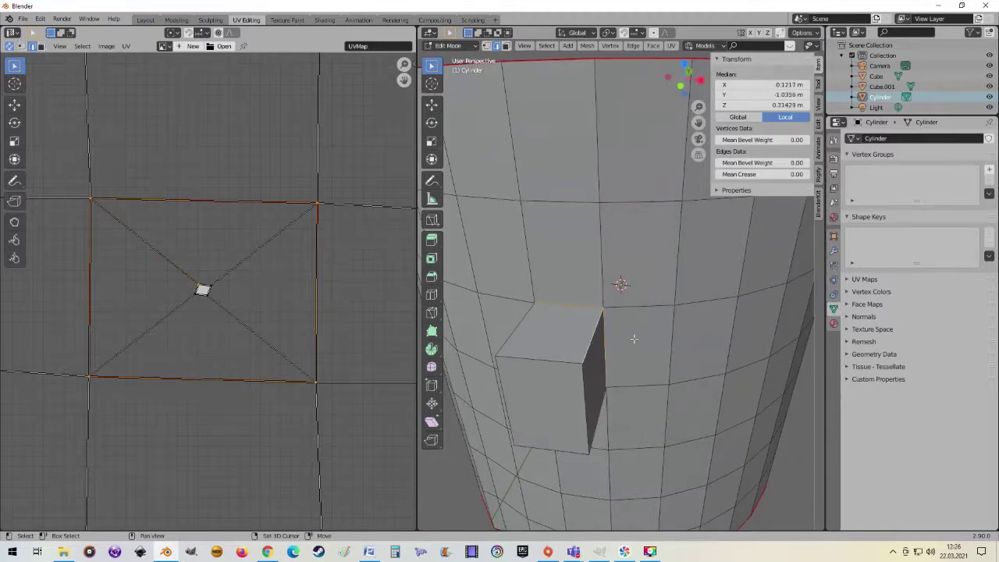
middle_click_drag(591, 344, 691, 299)
left_click(692, 297)
mouse_move(715, 337)
middle_mouse_down()
mouse_move(662, 223)
mouse_move(489, 225)
middle_mouse_up()
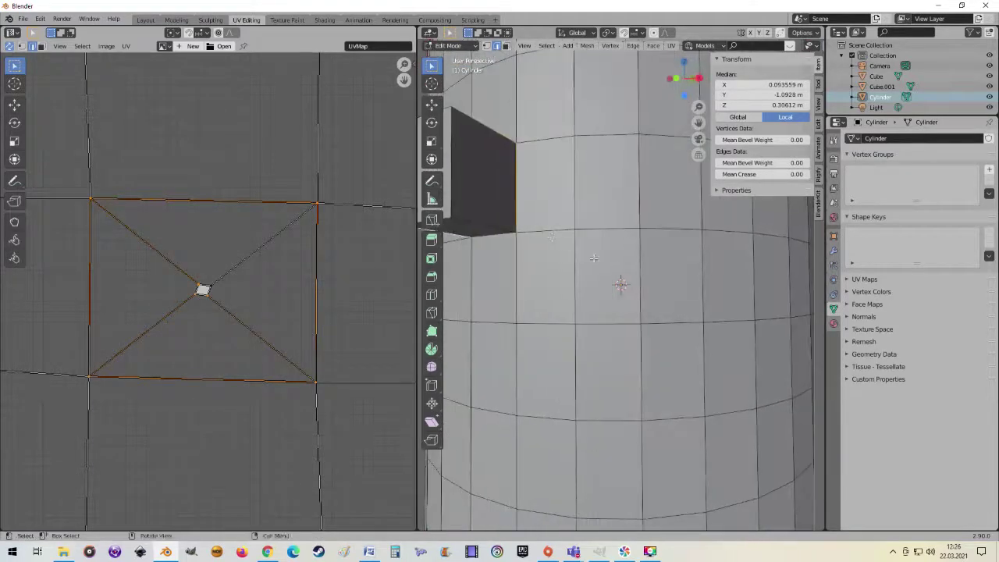
middle_click_drag(604, 252, 644, 295)
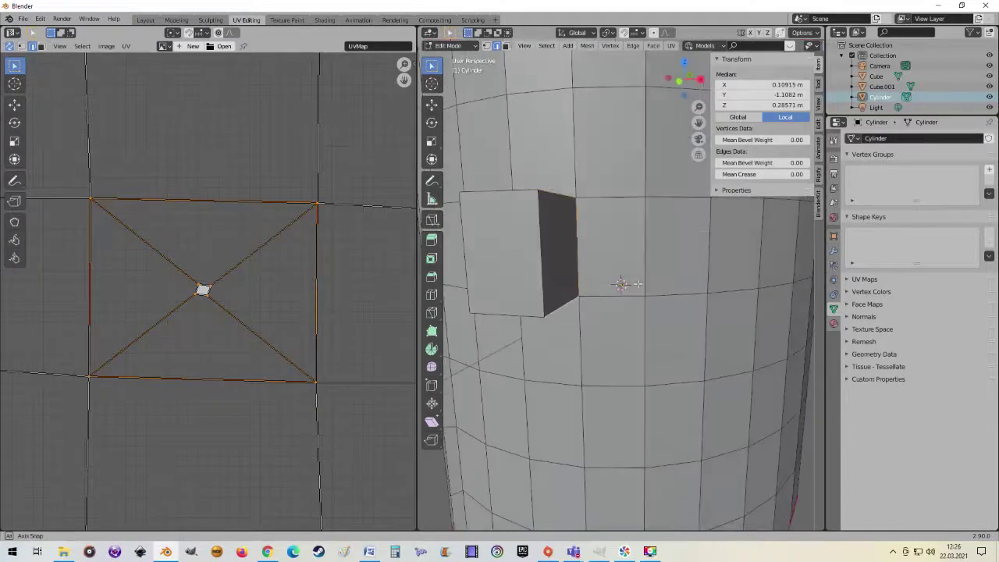
mouse_move(664, 293)
middle_mouse_down()
mouse_move(686, 285)
mouse_move(663, 287)
middle_mouse_up()
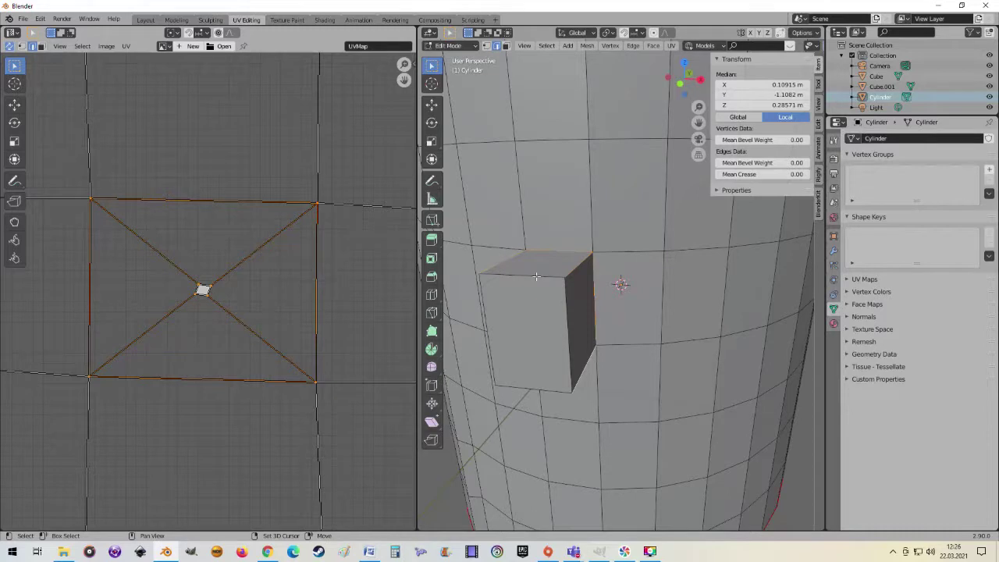
- Mark the border edges of the block's top face as seams
left_click(536, 277, "shift")
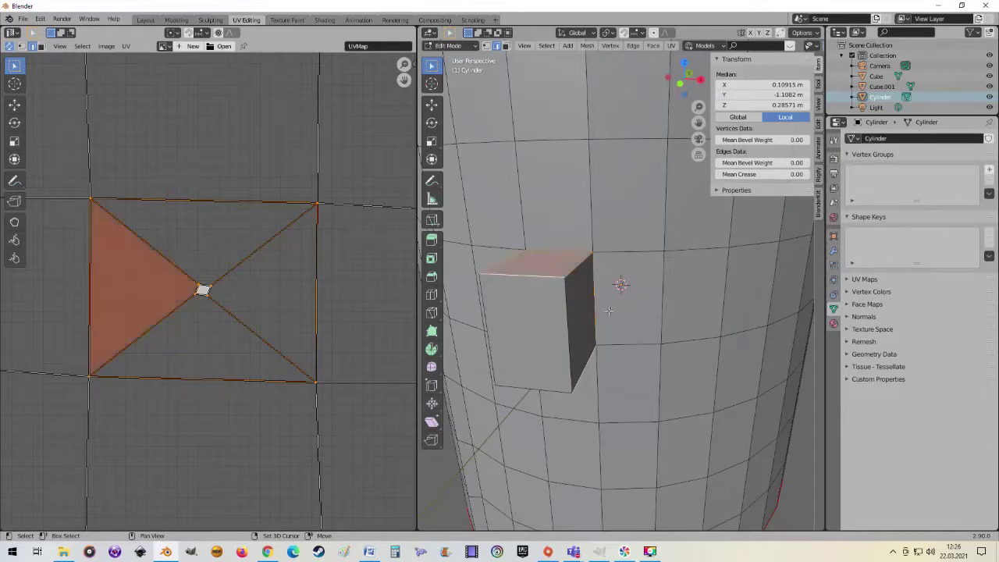
mouse_move(536, 276)
middle_mouse_down()
mouse_move(658, 307)
mouse_move(605, 292)
mouse_move(554, 198)
middle_mouse_up()
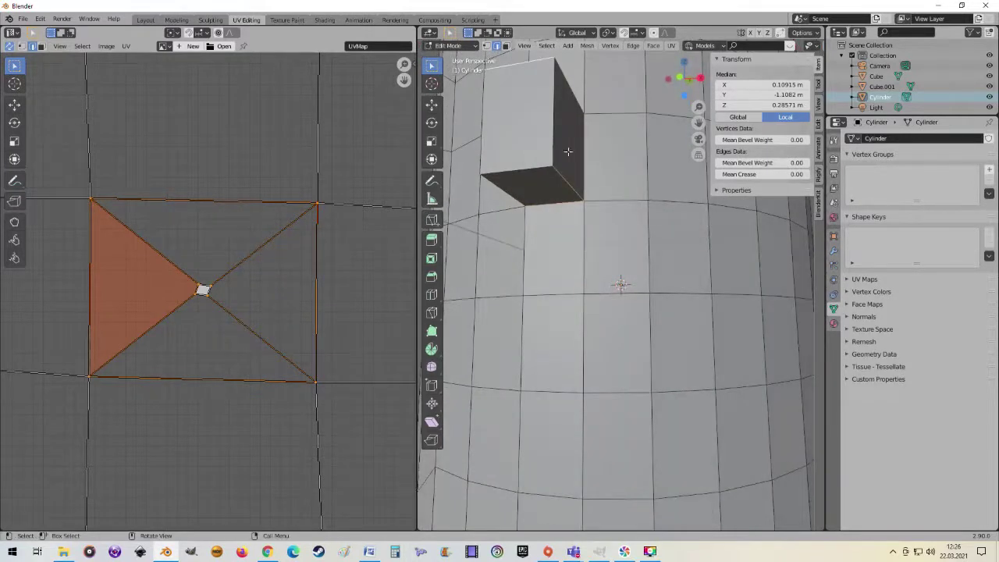
mouse_move(623, 179)
middle_mouse_down()
mouse_move(662, 205)
mouse_move(648, 257)
middle_mouse_up()
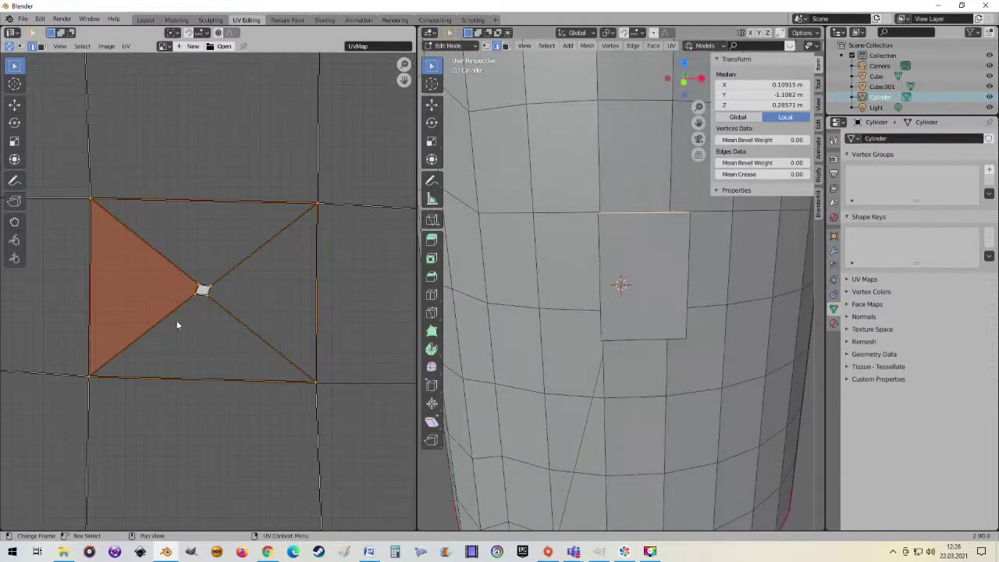
scroll(217, 325, "up", 2)
scroll(216, 326, "up", 2)
scroll(216, 325, "down", 6)
mouse_move(609, 312)
middle_mouse_down()
mouse_move(641, 306)
mouse_move(640, 318)
middle_mouse_up()
right_click(666, 317)
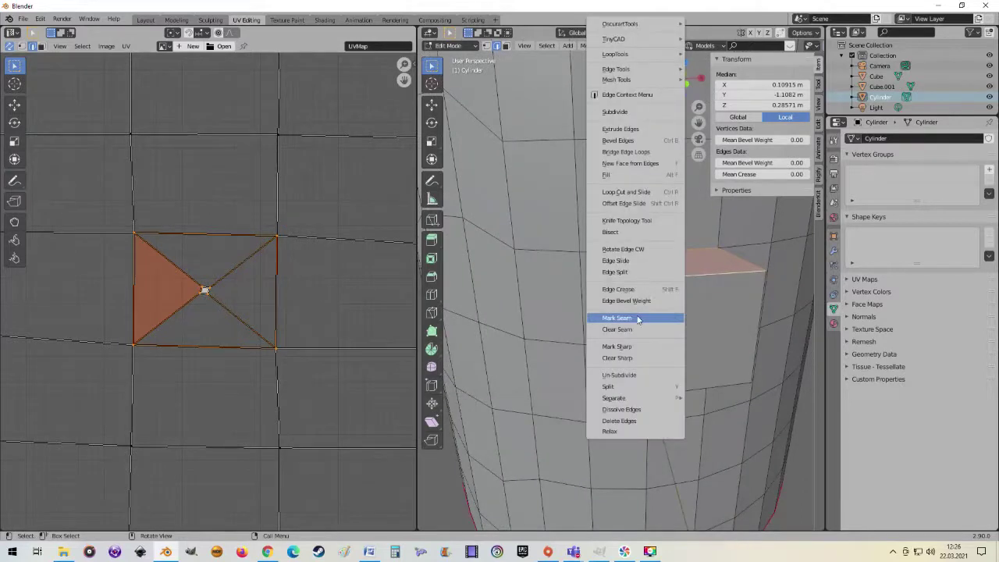
left_click(638, 318)
- Select only the block's front top edge
middle_click_drag(694, 334, 643, 333)
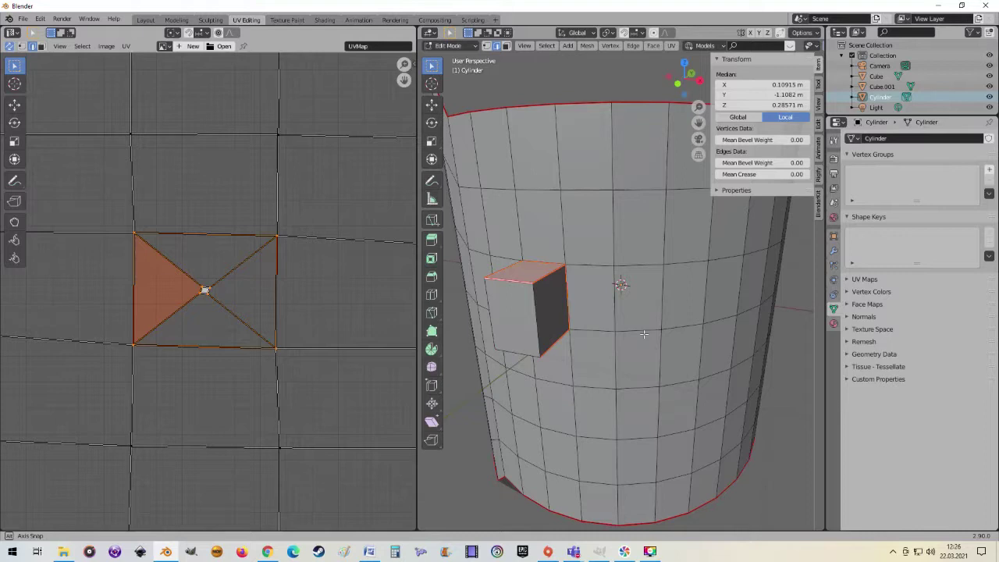
mouse_move(643, 334)
middle_mouse_down()
mouse_move(643, 344)
mouse_move(660, 342)
mouse_move(621, 267)
mouse_move(643, 288)
mouse_move(661, 264)
mouse_move(668, 301)
mouse_move(656, 298)
middle_mouse_up()
scroll(643, 344, "up", 4)
scroll(644, 344, "down", 2)
left_click(611, 251)
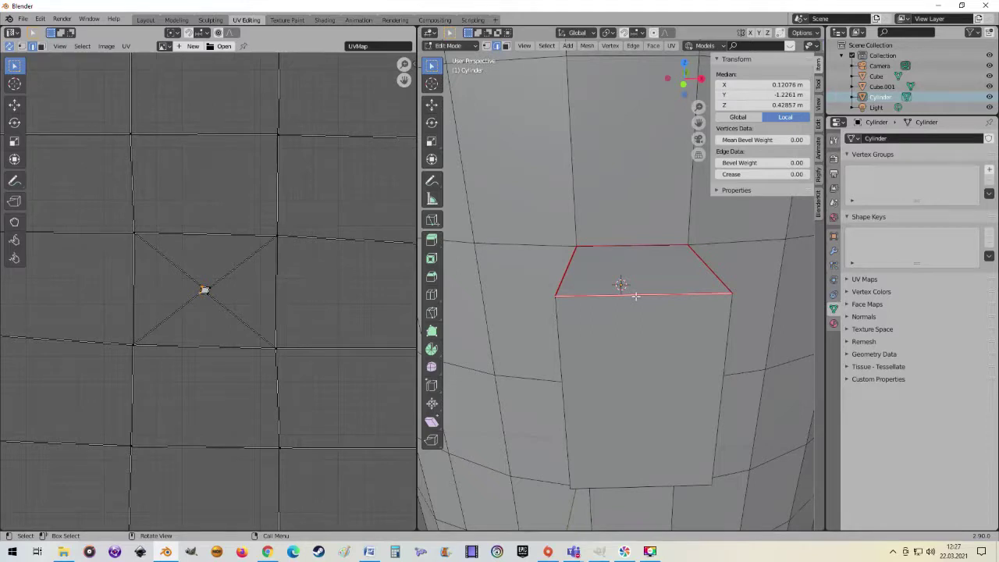
- Clear the seam from the block's front top edge and check the remaining seams
right_click(636, 298)
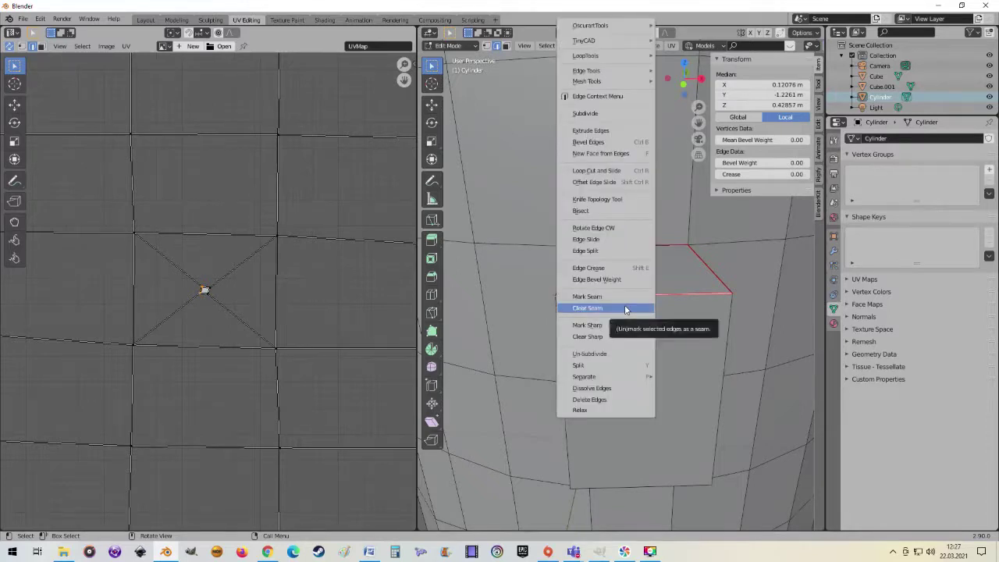
left_click(599, 308)
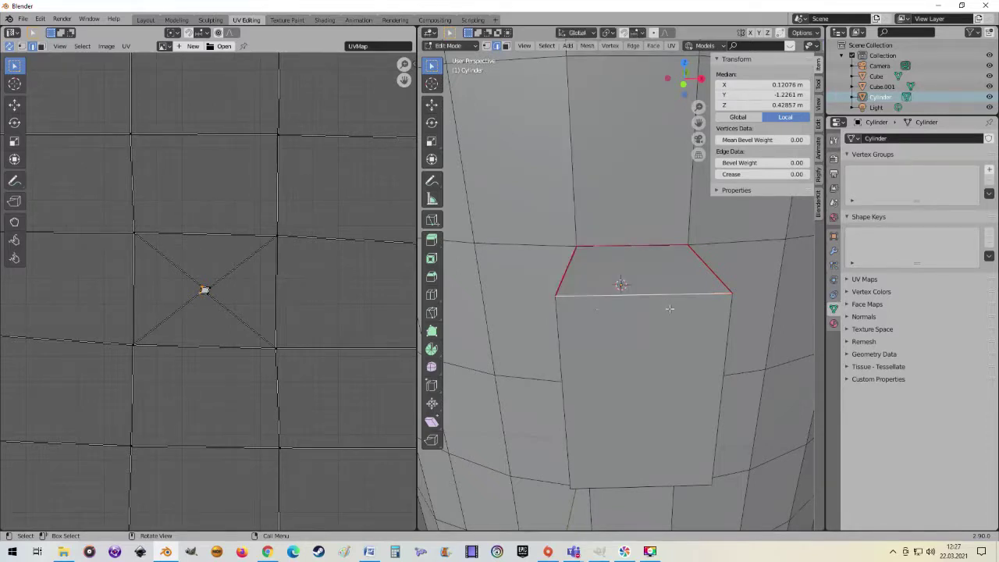
mouse_move(670, 309)
middle_mouse_down()
mouse_move(608, 331)
mouse_move(654, 341)
middle_mouse_up()
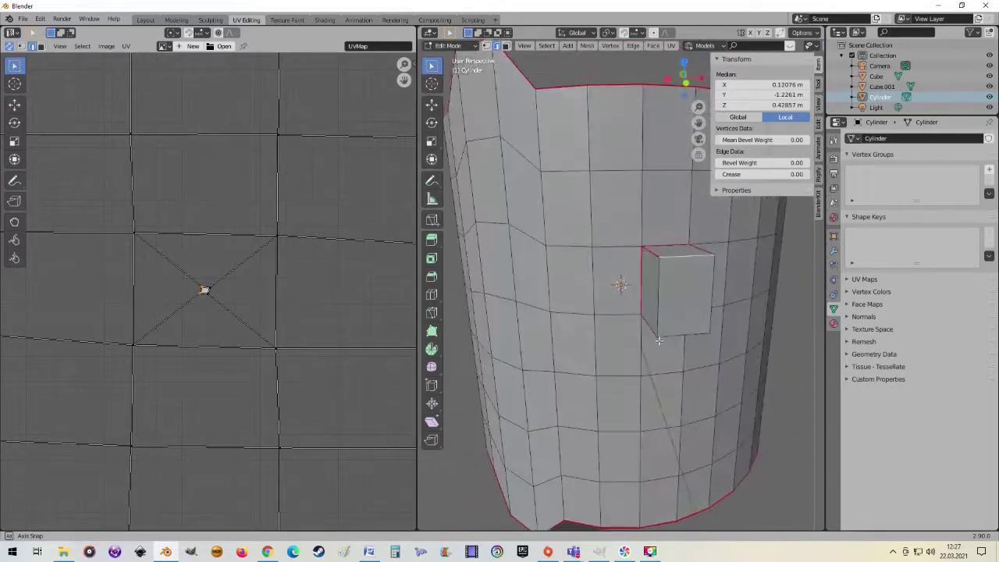
scroll(672, 290, "up", 2)
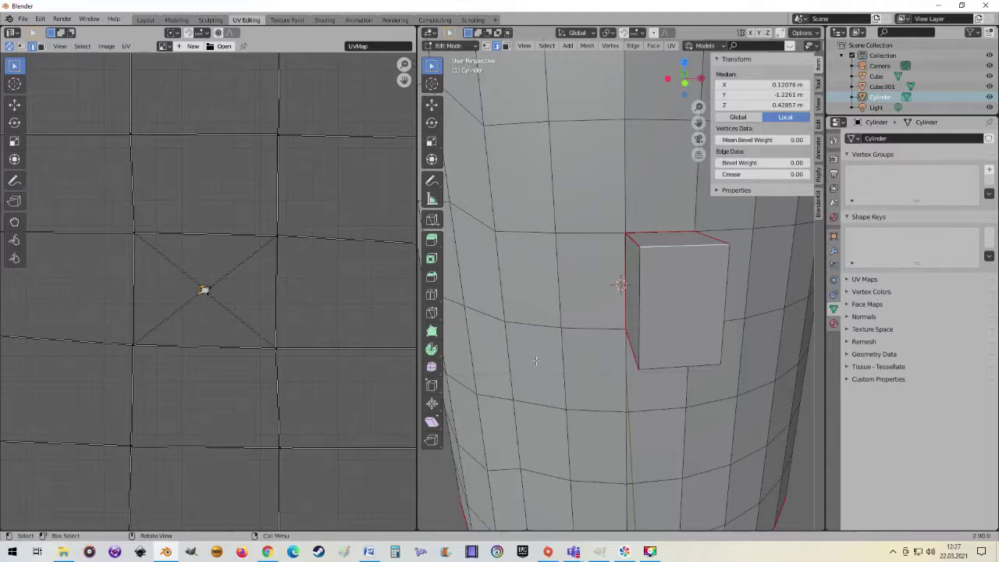
middle_click_drag(760, 370, 715, 316)
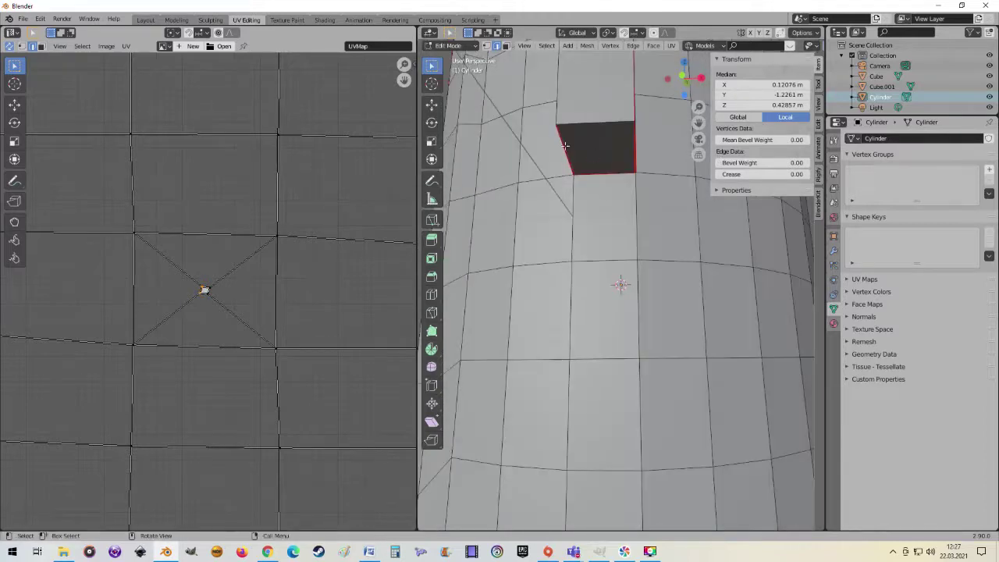
scroll(584, 328, "down", 8)
mouse_move(584, 328)
middle_mouse_down()
mouse_move(634, 390)
mouse_move(667, 362)
middle_mouse_up()
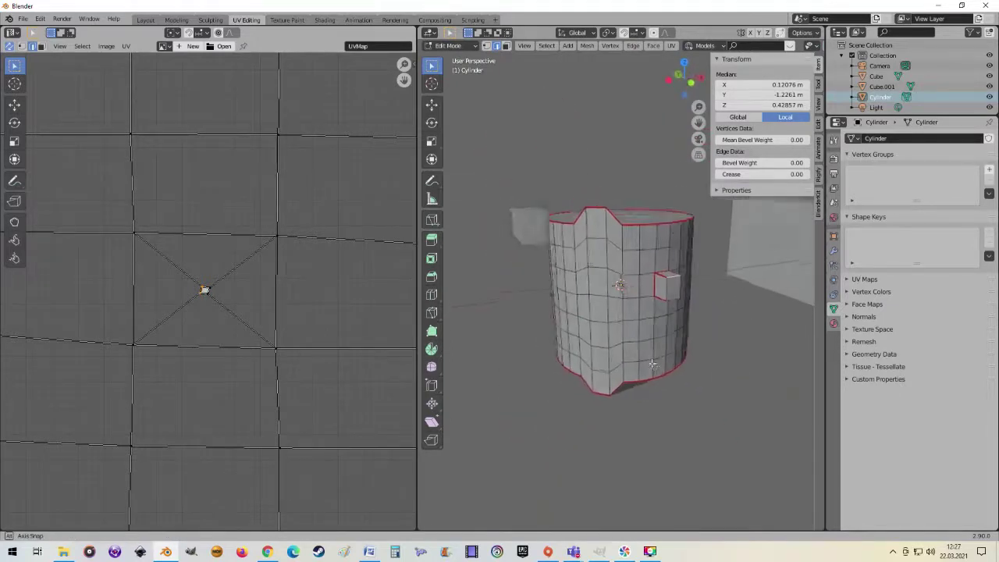
- Select the whole cylinder mesh and Unwrap it again
key("a")
middle_click_drag(674, 309, 662, 296)
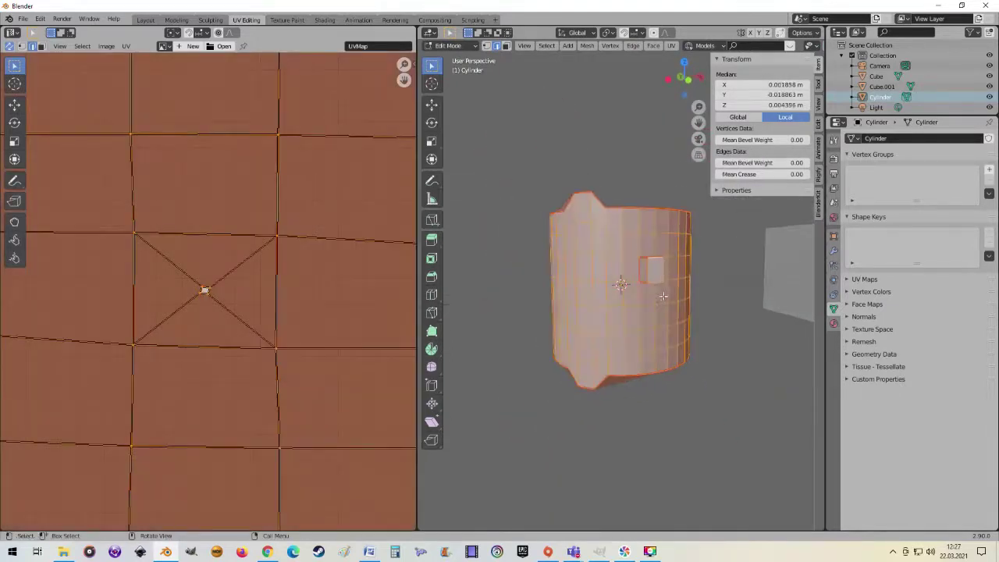
key("u")
left_click(624, 199)
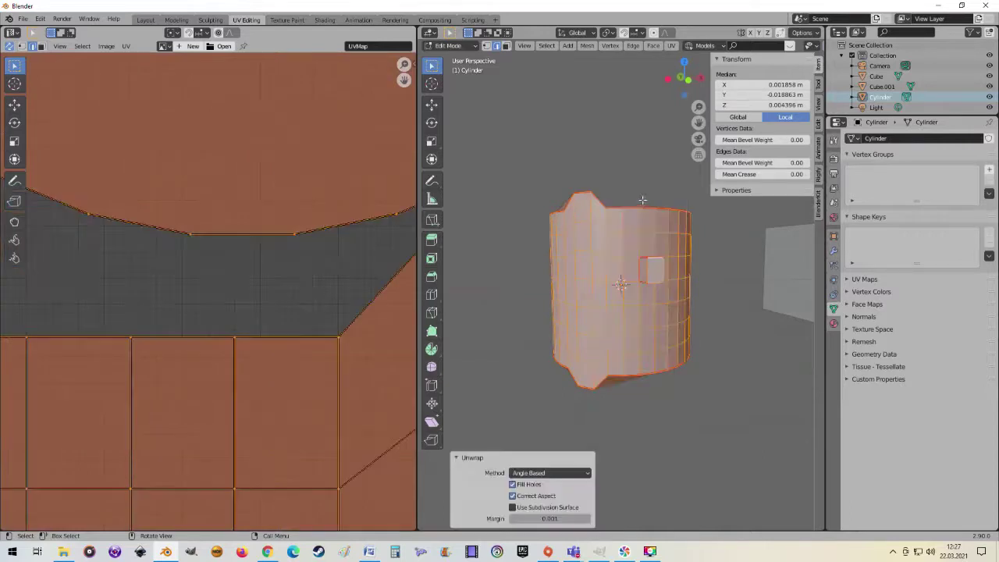
scroll(390, 335, "down", 4)
scroll(367, 359, "down", 1)
scroll(385, 412, "up", 3)
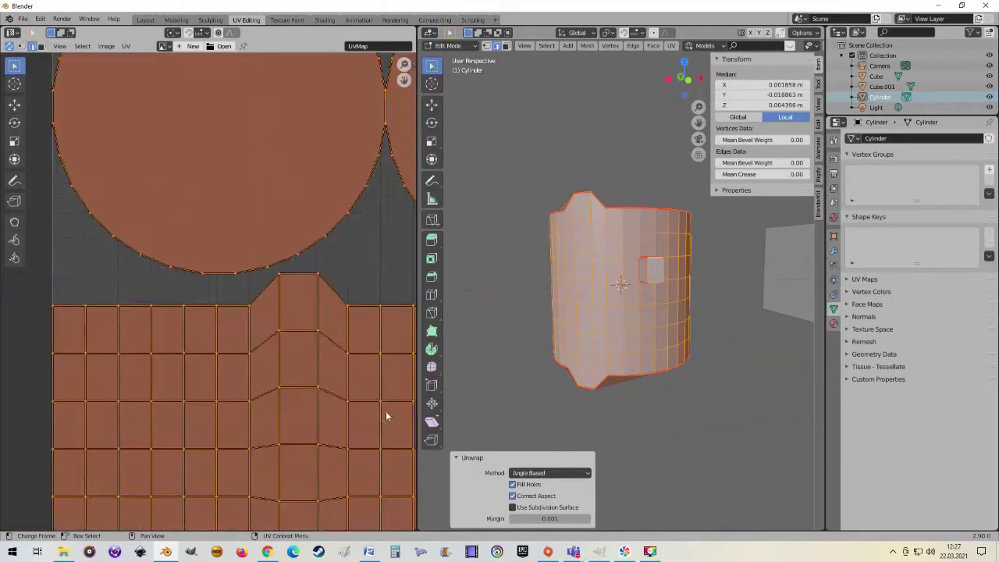
scroll(388, 415, "down", 2)
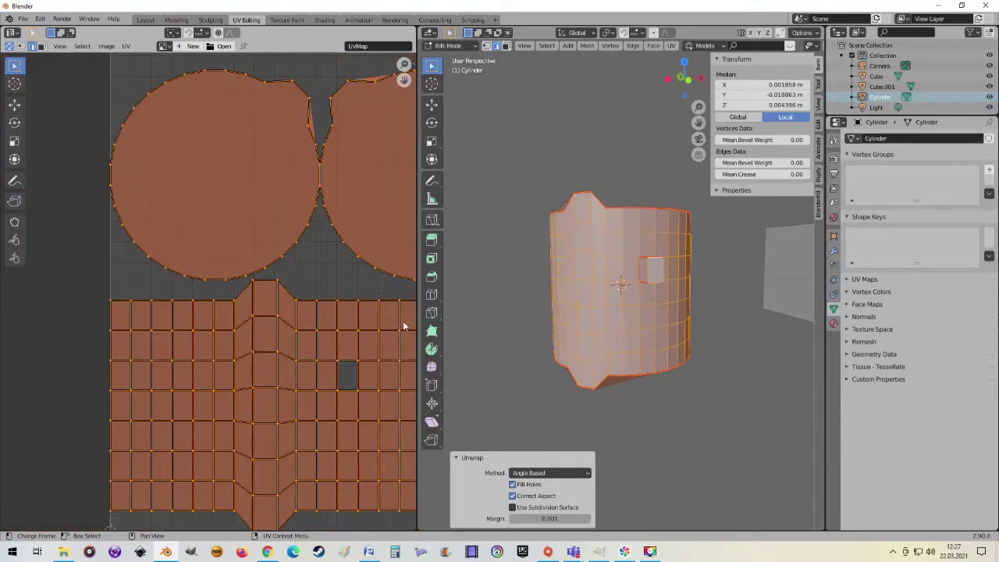
- Bring the block's cross-shaped UV island into view and select its centre face
scroll(660, 276, "up", 1)
scroll(352, 358, "down", 1)
scroll(660, 275, "up", 1)
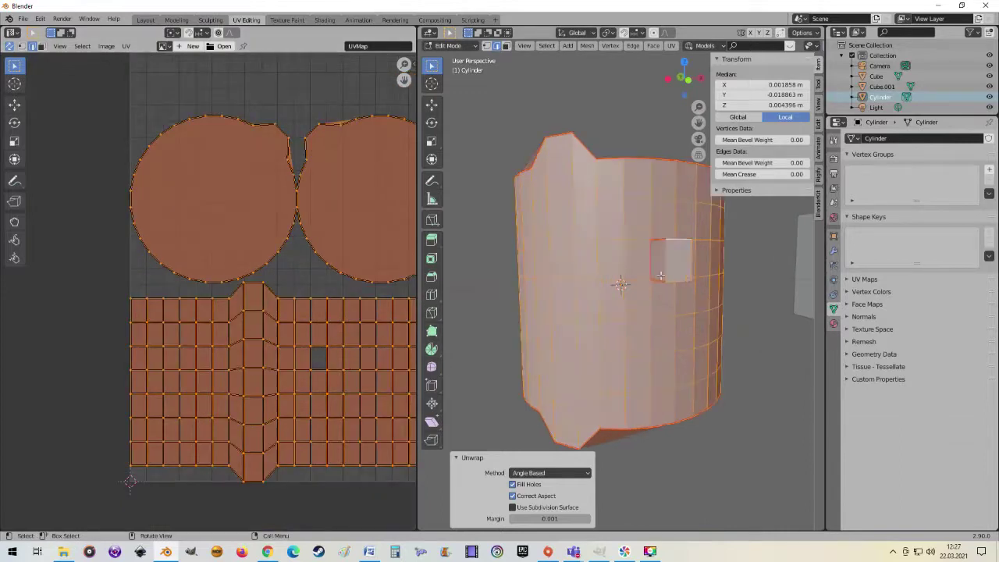
scroll(660, 275, "up", 2)
middle_click_drag(681, 297, 593, 312)
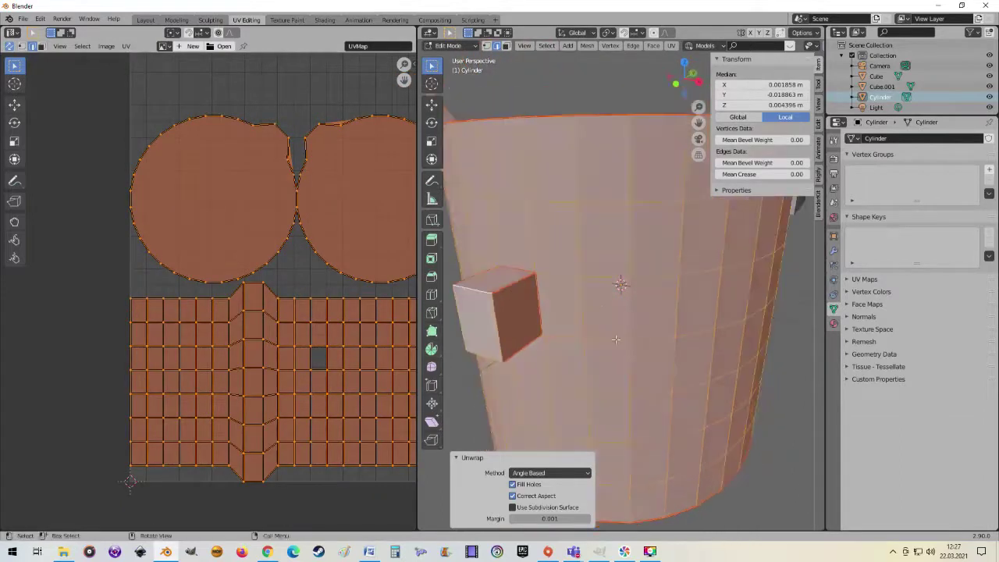
scroll(363, 316, "down", 2)
middle_click_drag(364, 317, 263, 305)
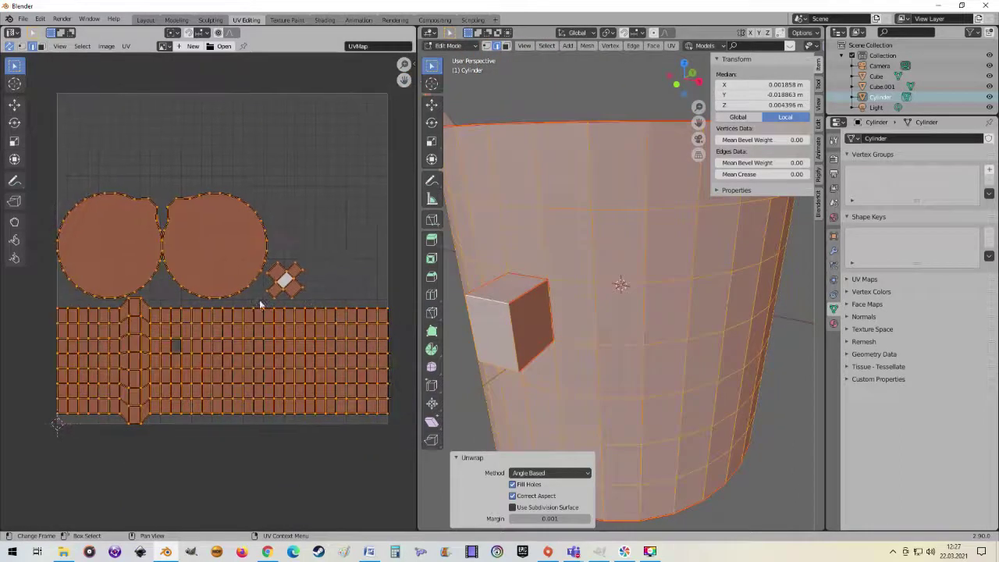
scroll(234, 305, "up", 4)
scroll(221, 316, "up", 1)
scroll(225, 312, "up", 3)
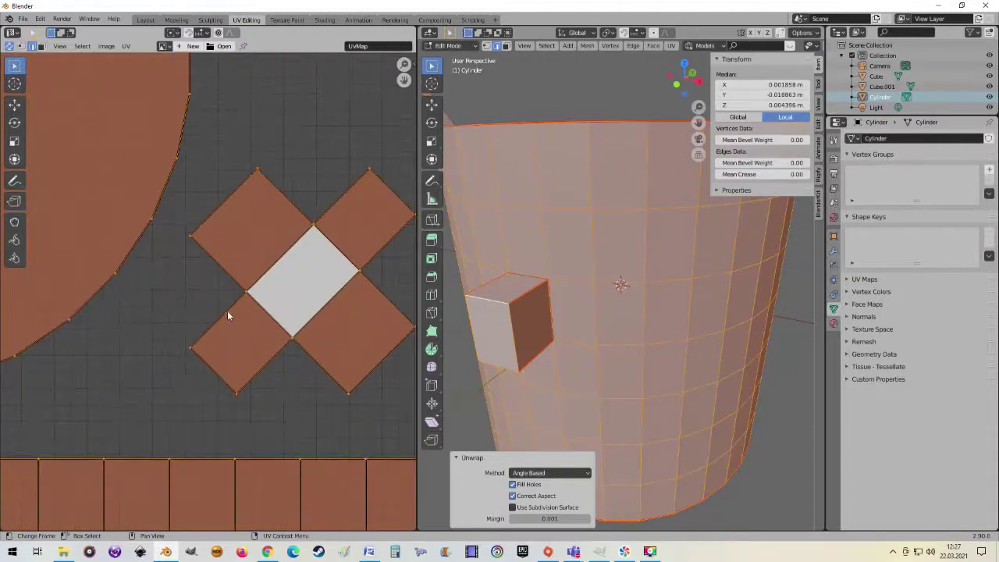
middle_click_drag(484, 323, 529, 327)
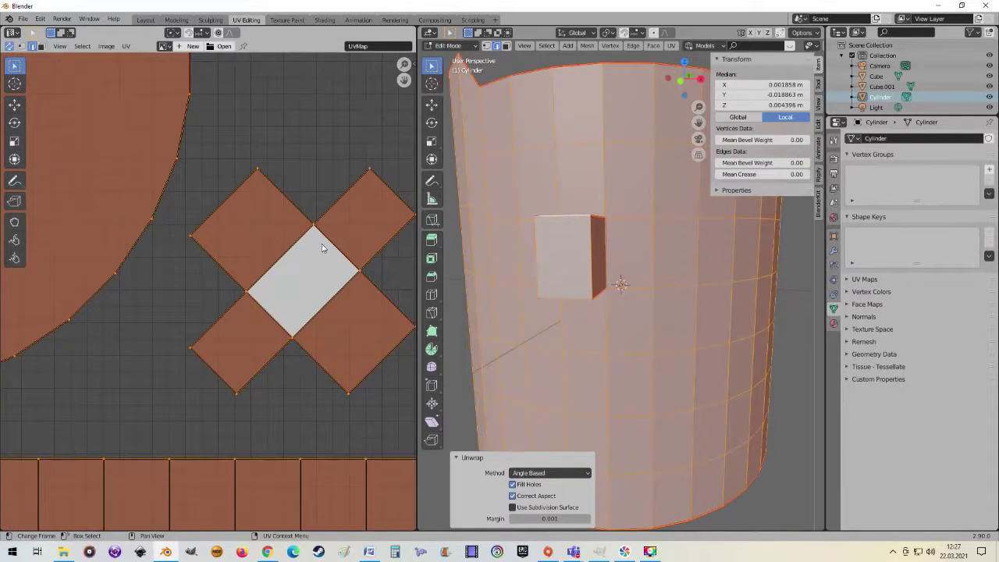
left_click(320, 271)
- Turn off UV sync selection and select the cross island's centre face
middle_click_drag(593, 234, 593, 281)
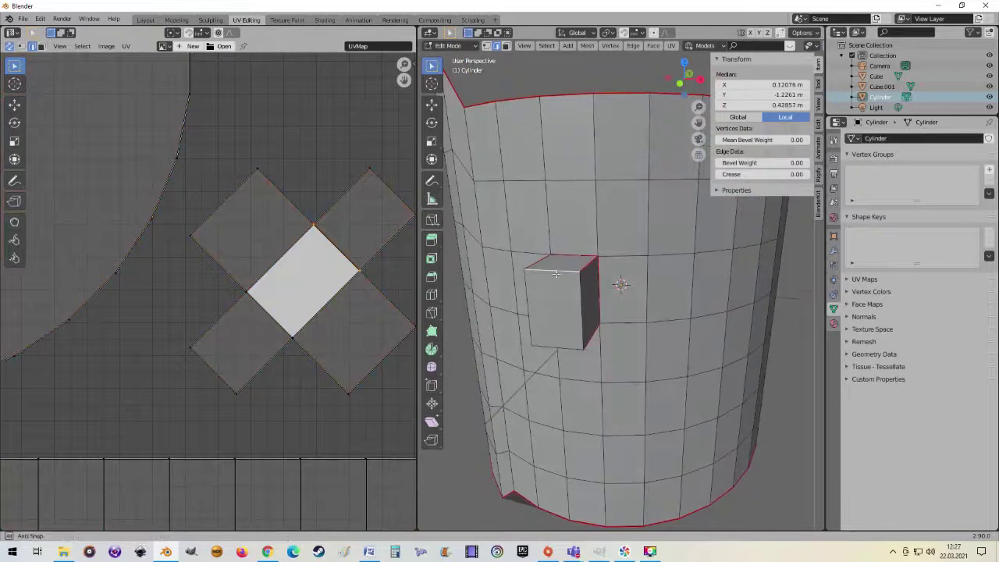
left_click(40, 47)
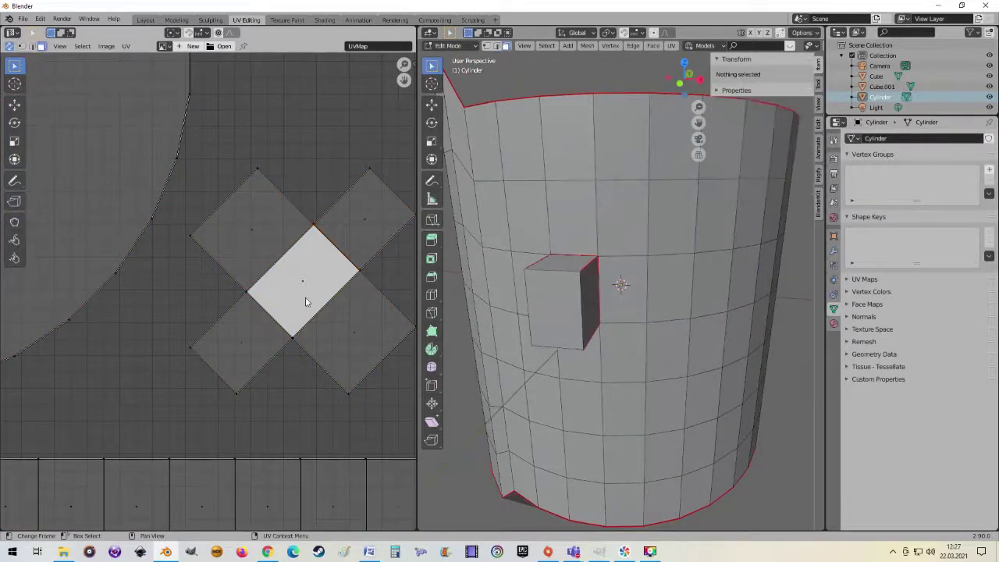
left_click(307, 280)
scroll(546, 328, "up", 3)
mouse_move(546, 351)
middle_mouse_down()
mouse_move(510, 398)
mouse_move(546, 367)
middle_mouse_up()
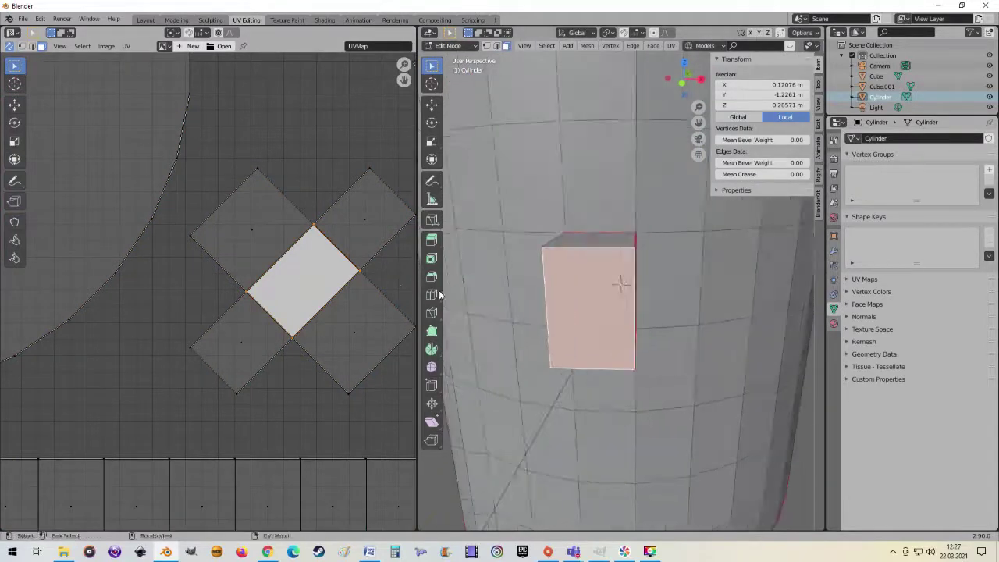
middle_click_drag(323, 305, 301, 335)
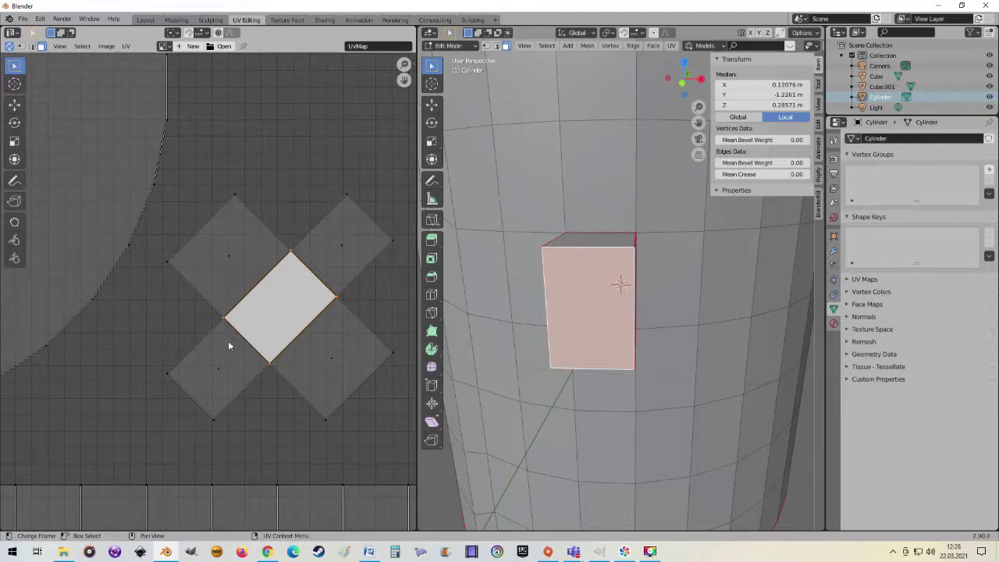
- Inspect the cylinder's block and the UV layout from several angles
scroll(229, 346, "down", 5)
scroll(281, 311, "up", 2)
scroll(300, 320, "up", 2)
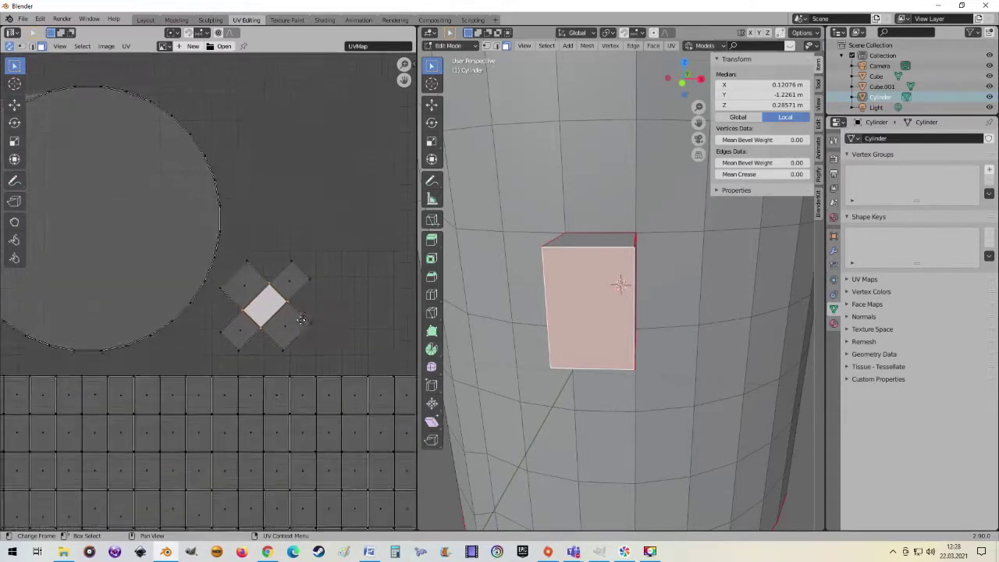
middle_click_drag(593, 281, 673, 268)
scroll(673, 268, "down", 3)
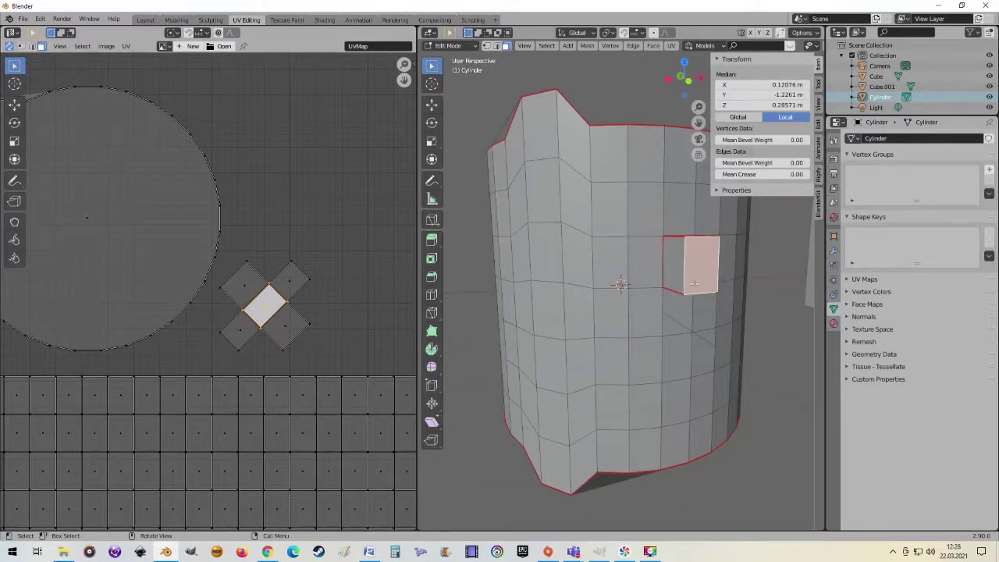
middle_click_drag(694, 284, 609, 284)
scroll(278, 324, "down", 3)
scroll(172, 360, "up", 1)
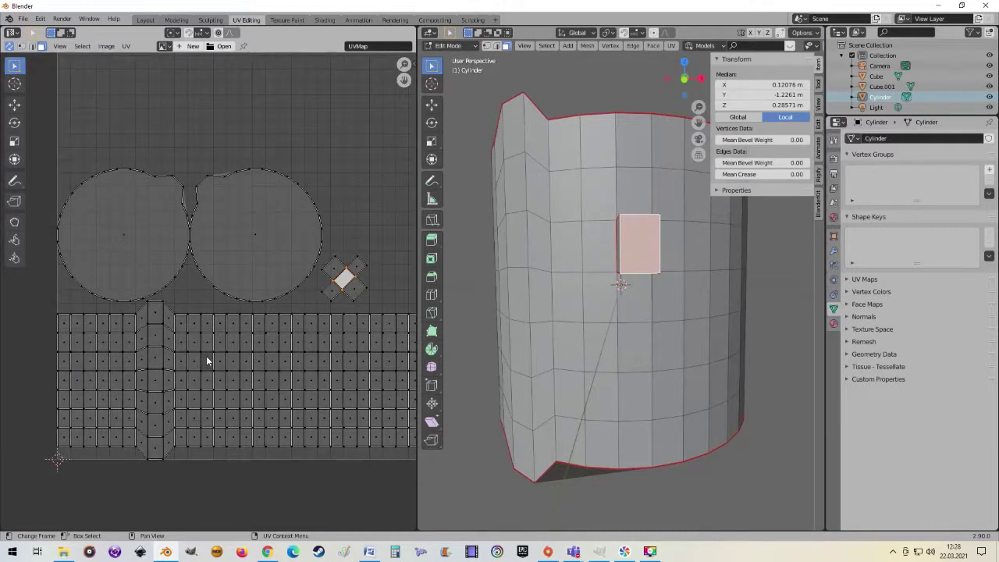
middle_click_drag(294, 340, 254, 357)
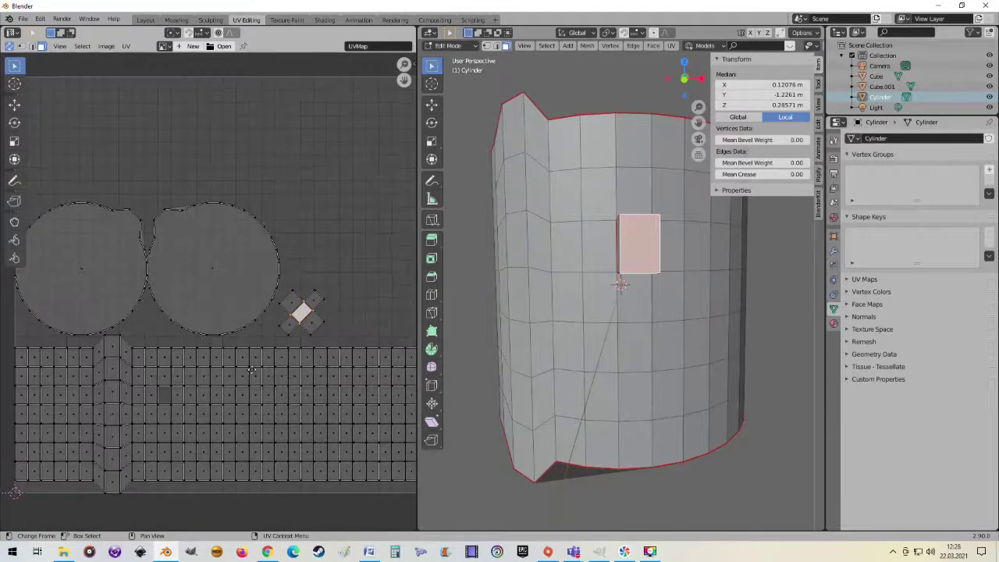
scroll(253, 357, "up", 2)
scroll(252, 312, "down", 5)
scroll(252, 308, "up", 2)
scroll(252, 308, "up", 2)
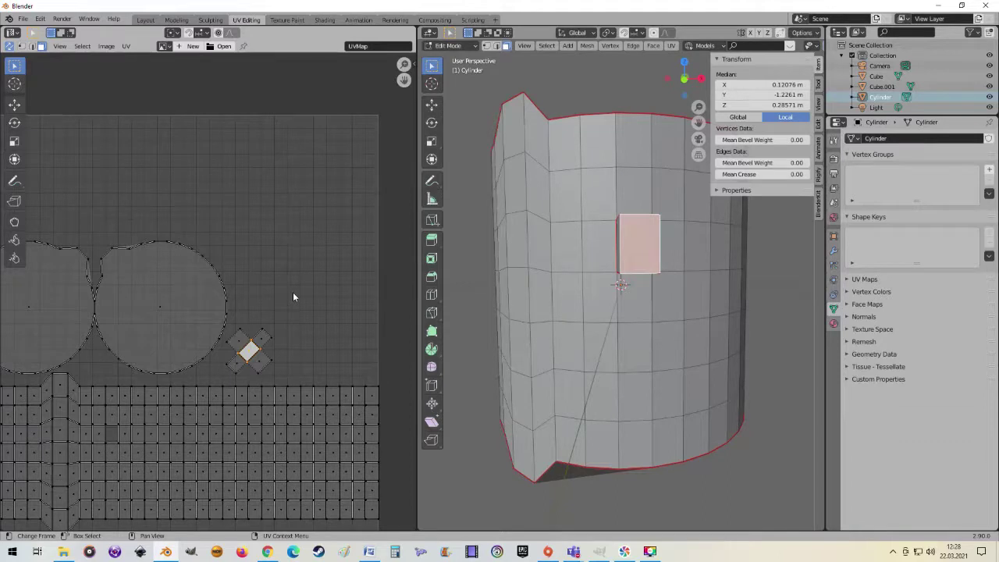
scroll(286, 322, "up", 1)
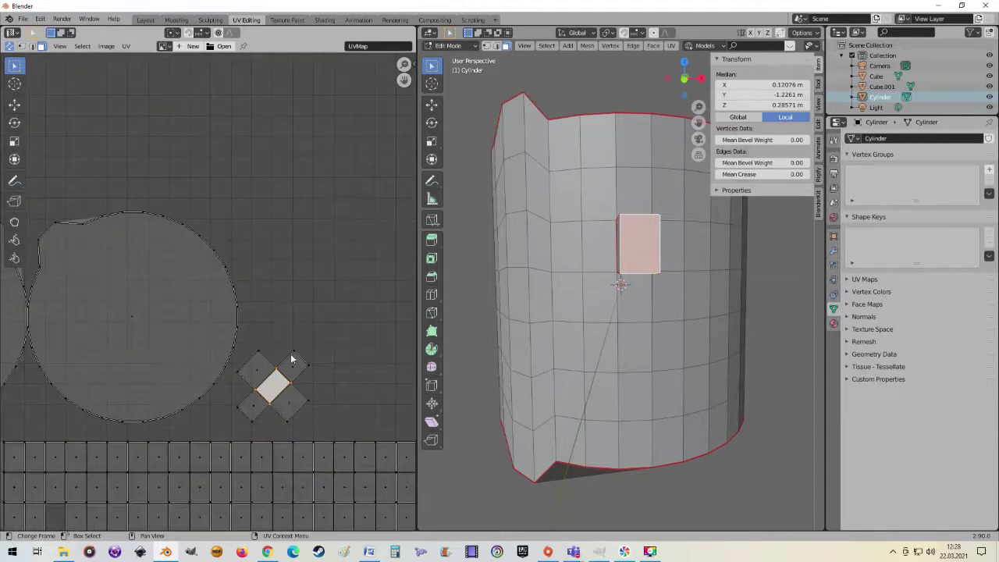
scroll(291, 354, "down", 1)
scroll(296, 319, "down", 1)
scroll(297, 318, "up", 2)
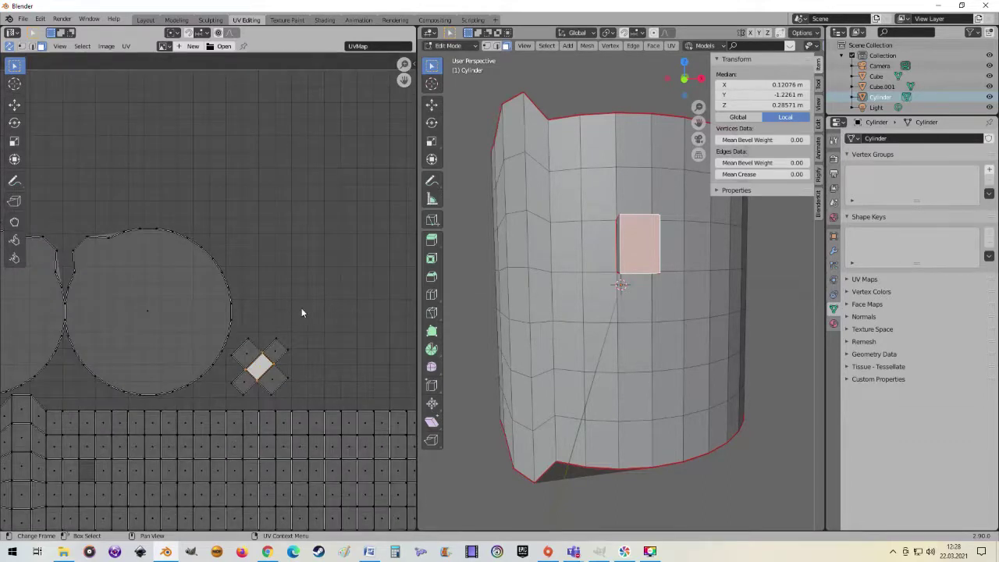
scroll(304, 316, "down", 2)
mouse_move(640, 273)
middle_mouse_down()
mouse_move(576, 275)
mouse_move(570, 307)
middle_mouse_up()
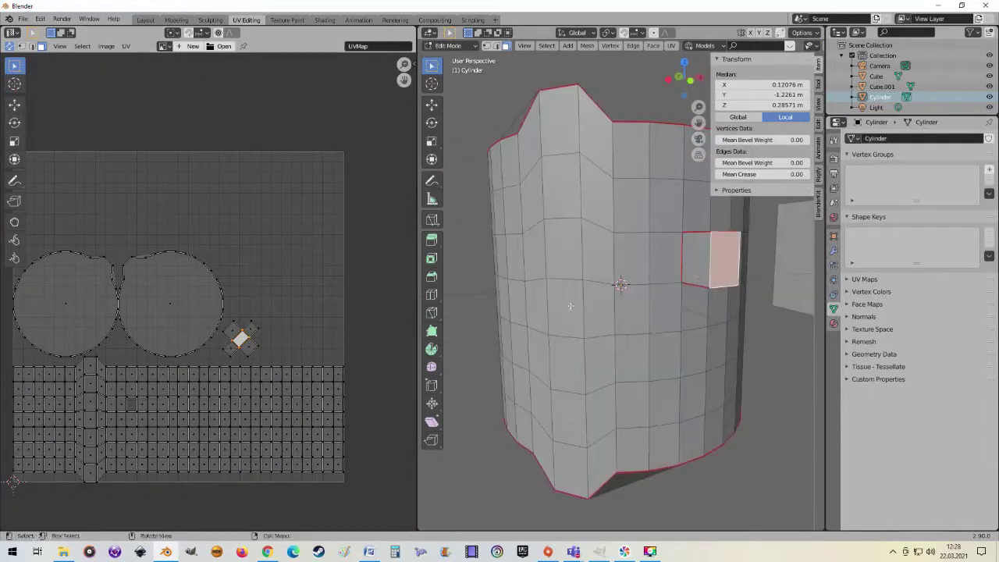
scroll(312, 346, "down", 2)
scroll(313, 348, "up", 2)
scroll(313, 348, "down", 3)
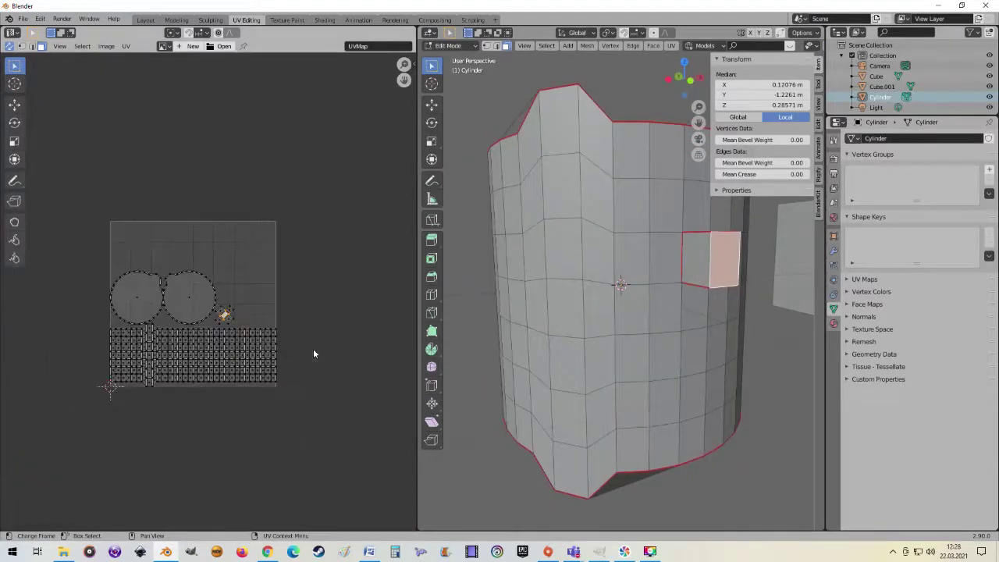
scroll(598, 356, "down", 1)
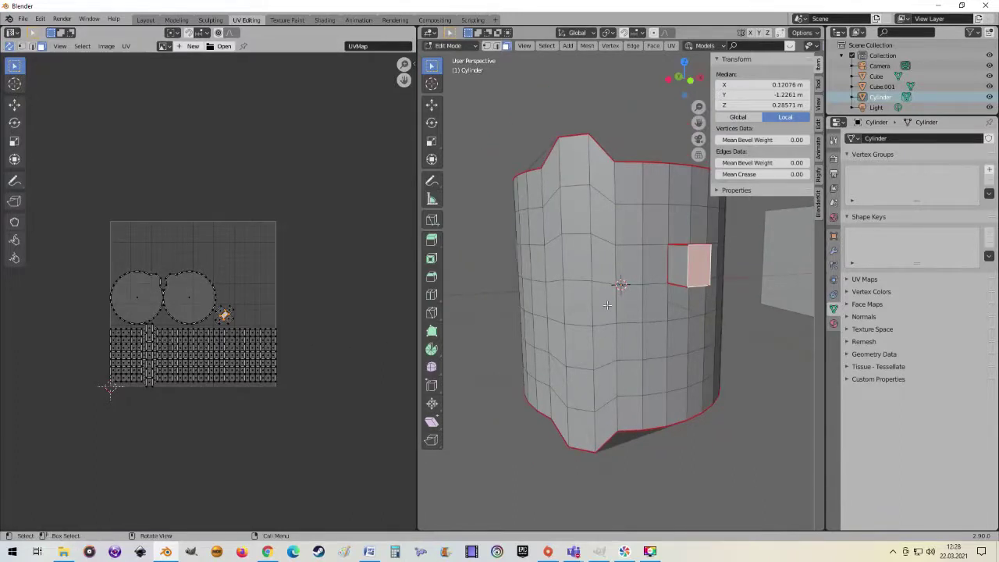
- Leave Edit Mode, select the elongated Cube and enter Edit Mode on it
key("Tab")
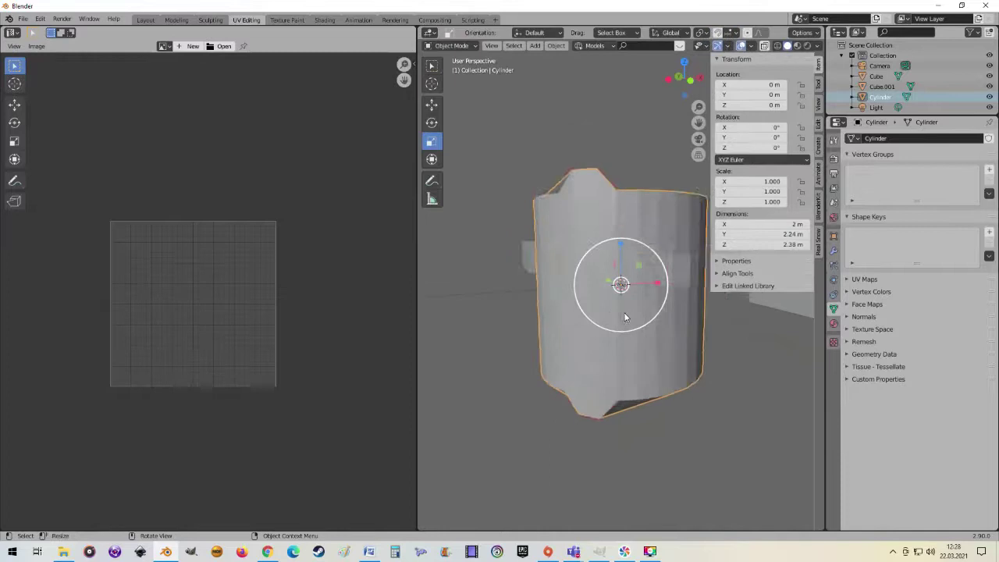
scroll(609, 312, "down", 2)
mouse_move(536, 351)
middle_mouse_down()
mouse_move(562, 367)
mouse_move(503, 321)
middle_mouse_up()
scroll(595, 347, "down", 2)
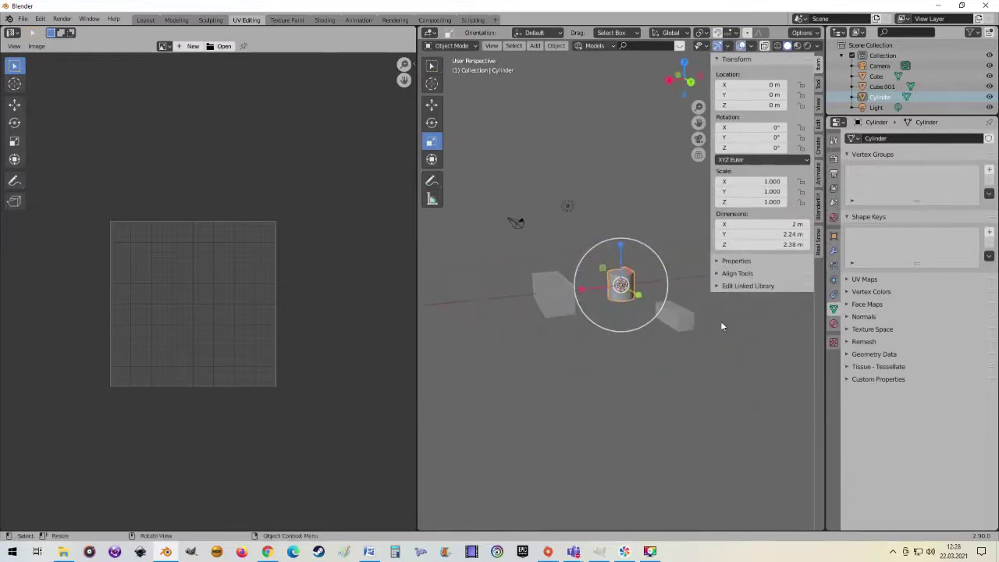
left_click(678, 318)
key("Tab")
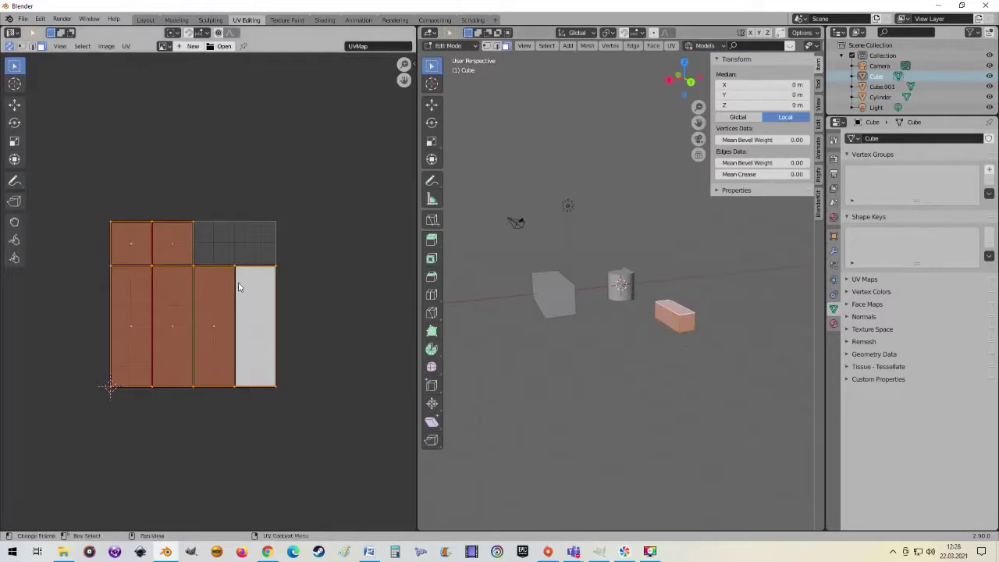
- Switch to edge select mode with the box facing the viewer
scroll(598, 335, "up", 1)
scroll(645, 343, "up", 2)
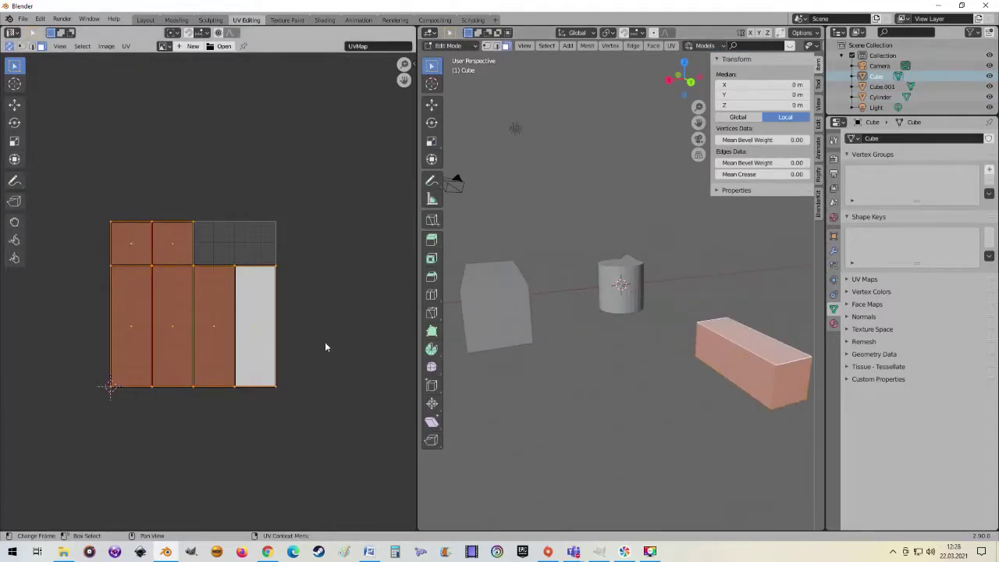
scroll(327, 347, "down", 2)
scroll(624, 403, "up", 2)
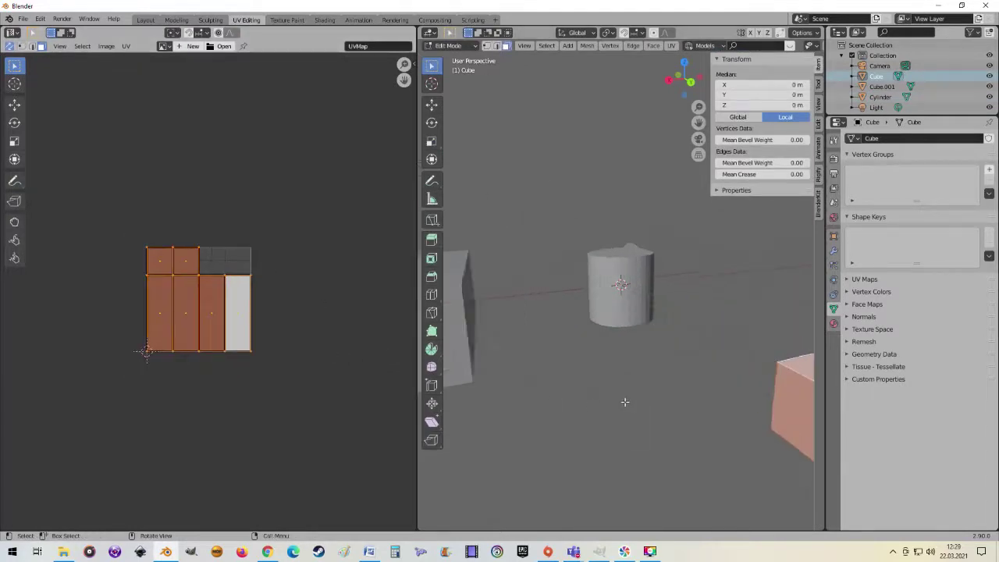
scroll(622, 402, "down", 2)
mouse_move(619, 401)
middle_mouse_down()
mouse_move(568, 383)
mouse_move(619, 387)
middle_mouse_up()
scroll(610, 390, "up", 3)
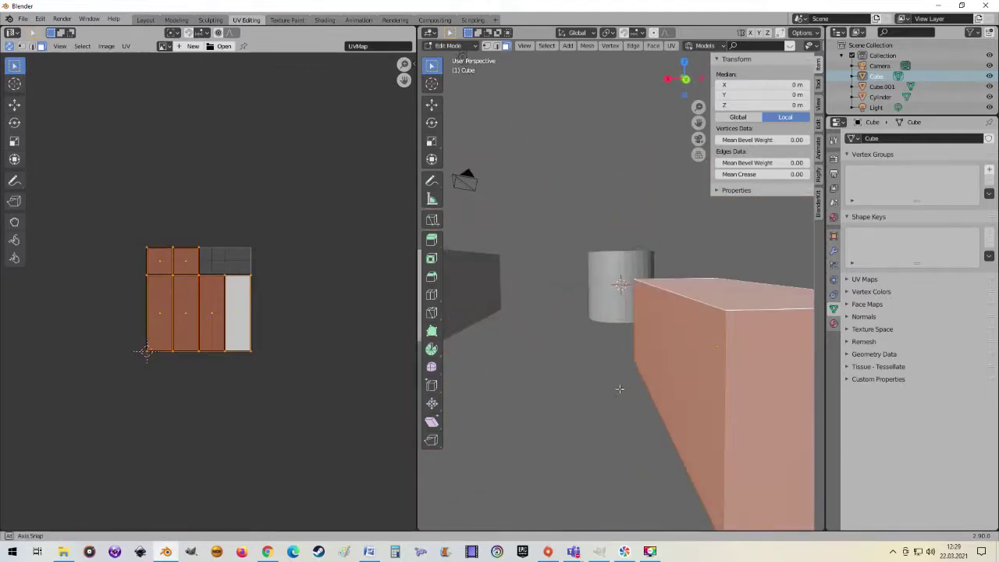
scroll(619, 388, "down", 2)
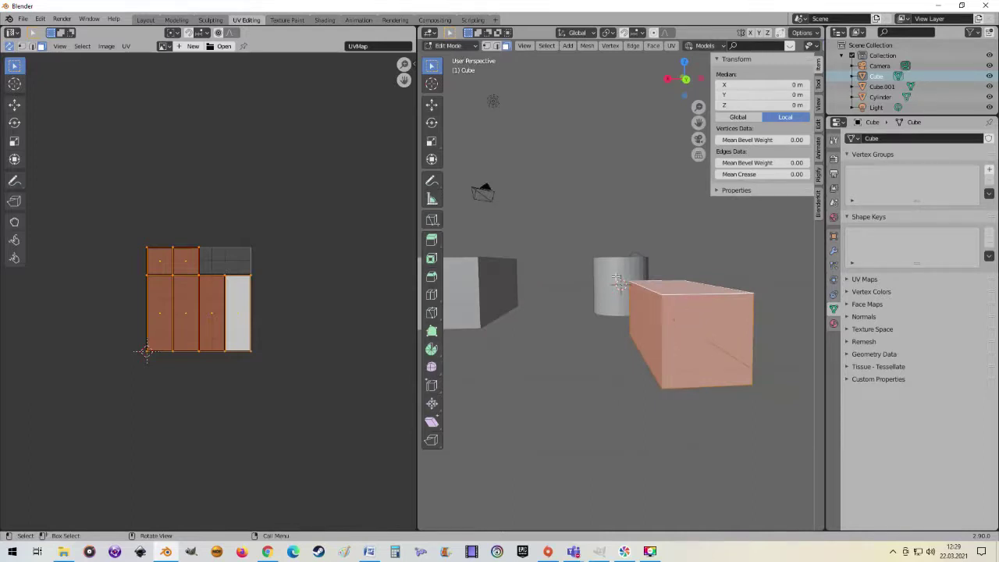
left_click(497, 46)
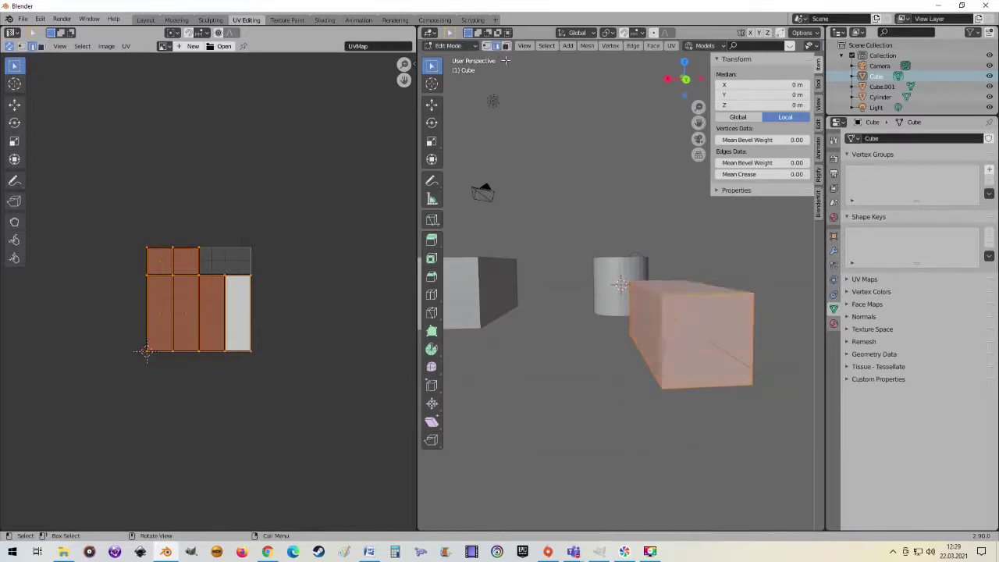
middle_click_drag(725, 373, 602, 362)
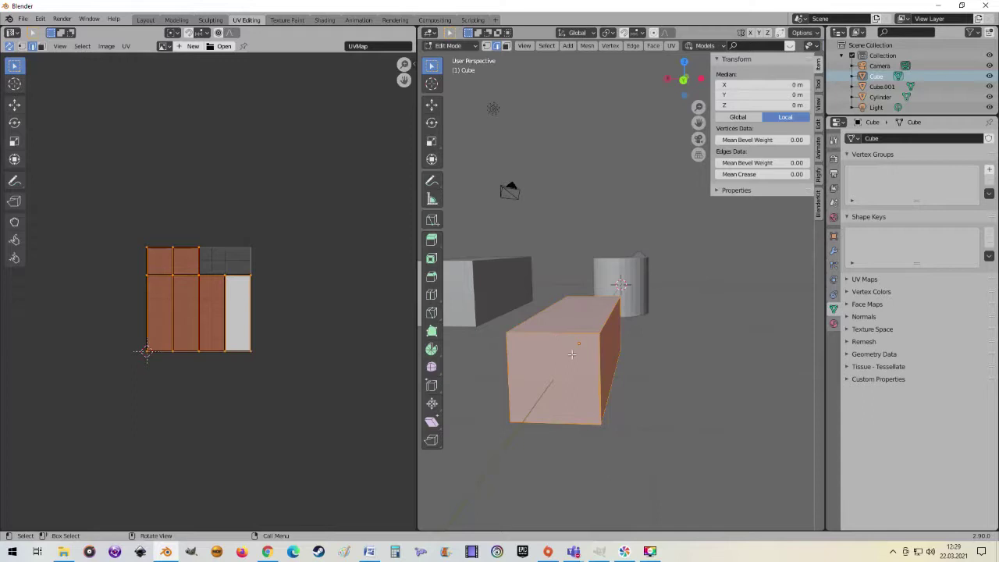
key("ctrl+z")
key("ctrl+shift+z")
- Select the box's first top edge plus its left and bottom edges
left_click(609, 315)
mouse_move(610, 315)
middle_mouse_down()
mouse_move(606, 299)
mouse_move(618, 348)
mouse_move(584, 313)
middle_mouse_up()
left_click(584, 313)
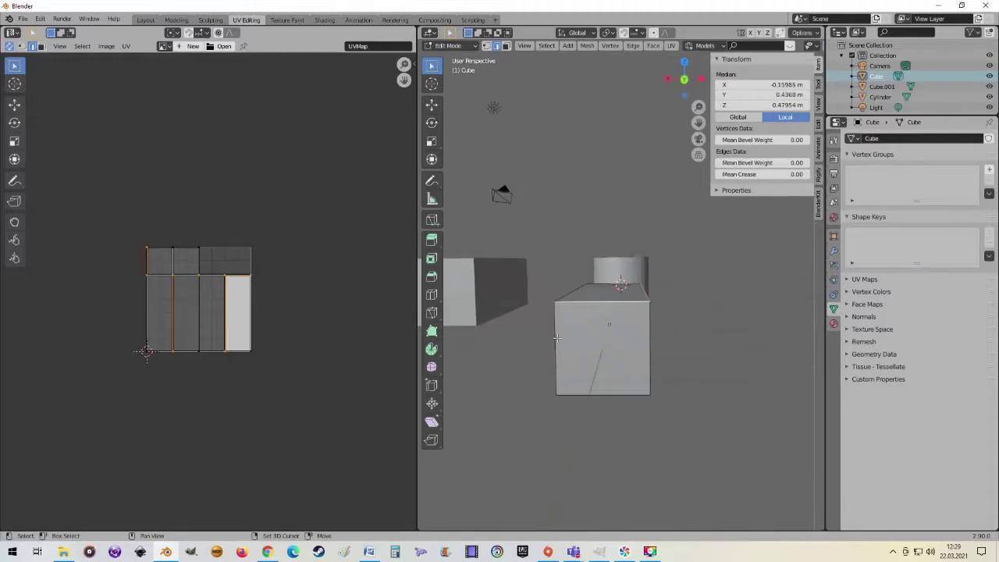
left_click(557, 337)
left_click(621, 390, "shift")
middle_click_drag(621, 389, 599, 356)
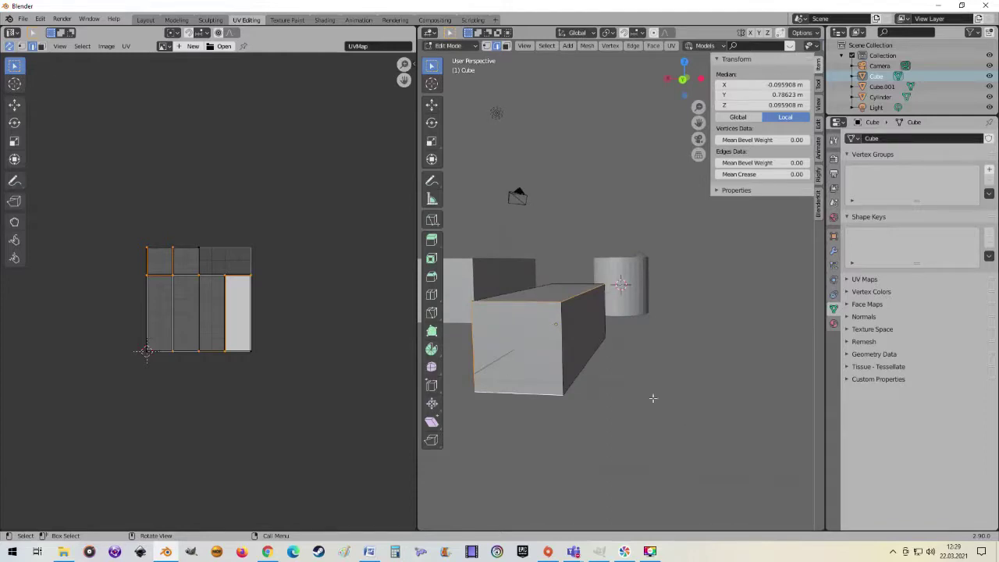
mouse_move(652, 398)
middle_mouse_down()
mouse_move(689, 408)
mouse_move(641, 443)
mouse_move(596, 419)
middle_mouse_up()
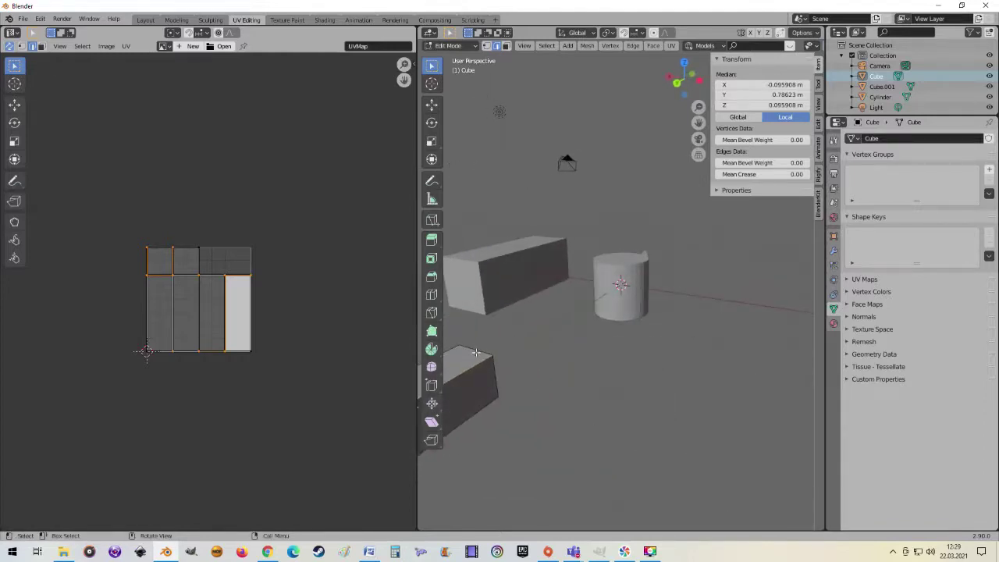
- Add two more of the box's top edges to the selection
mouse_move(506, 385)
middle_mouse_down()
mouse_move(743, 398)
mouse_move(980, 201)
middle_mouse_up()
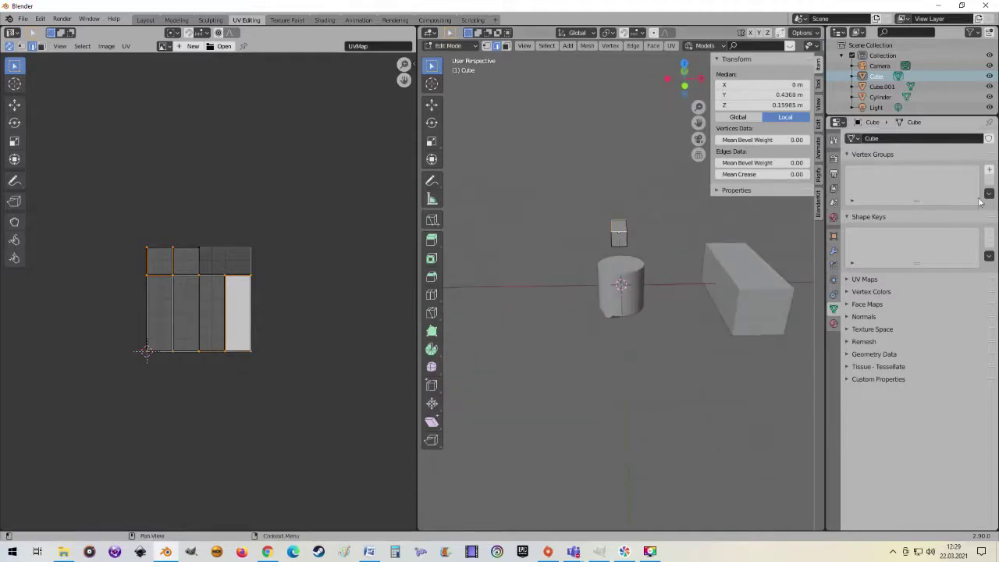
scroll(700, 270, "up", 2)
scroll(700, 270, "up", 3)
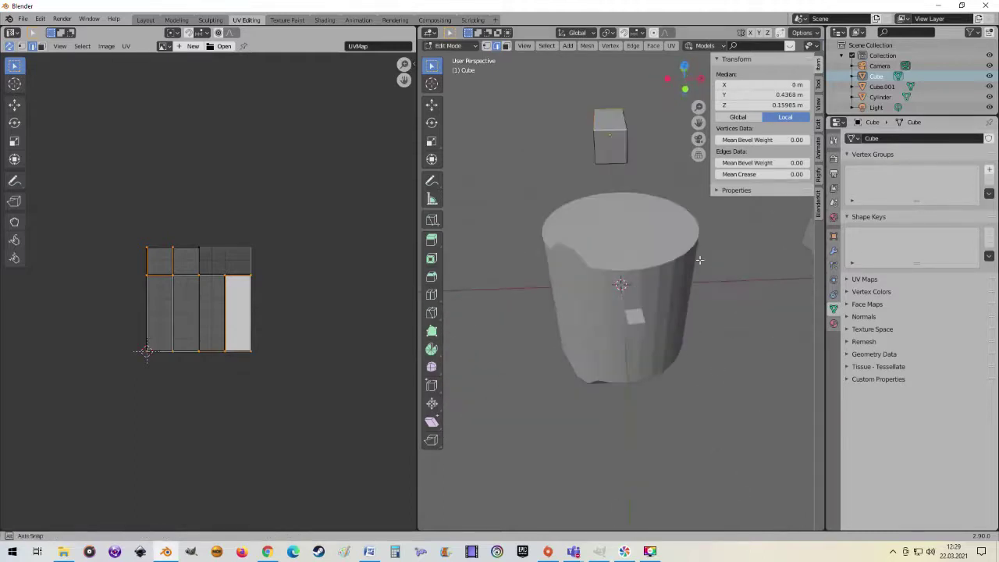
left_click(625, 142)
left_click(609, 163)
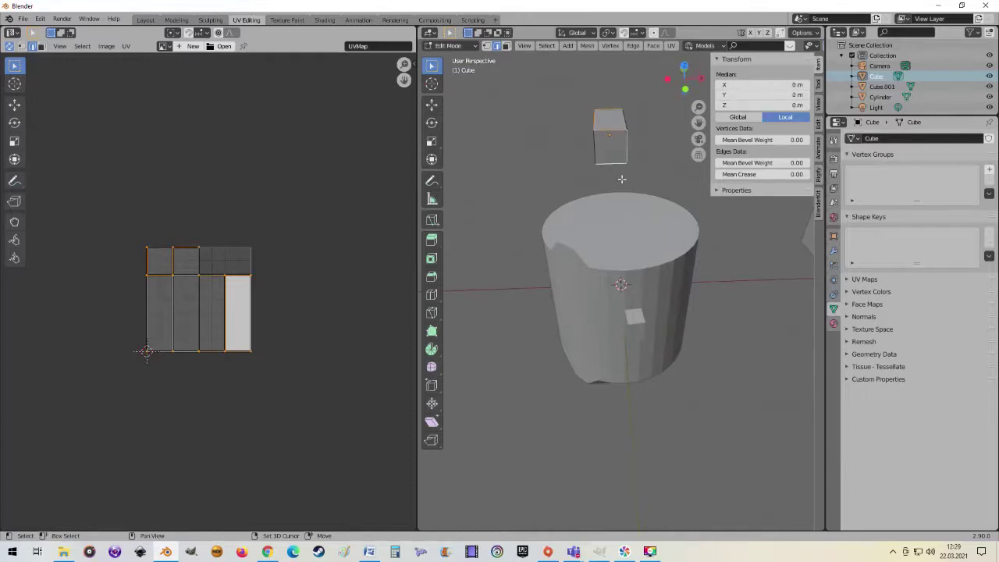
mouse_move(609, 163)
middle_mouse_down()
mouse_move(682, 166)
mouse_move(565, 260)
mouse_move(754, 233)
middle_mouse_up()
scroll(565, 259, "down", 3)
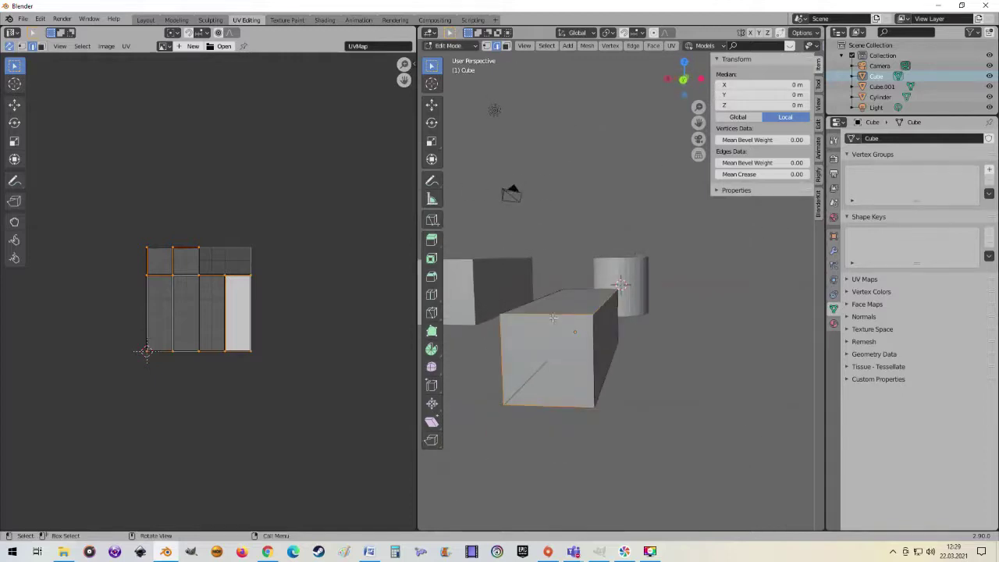
- Mark the selected top-outline and corner edges of the Cube as seams
right_click(551, 328)
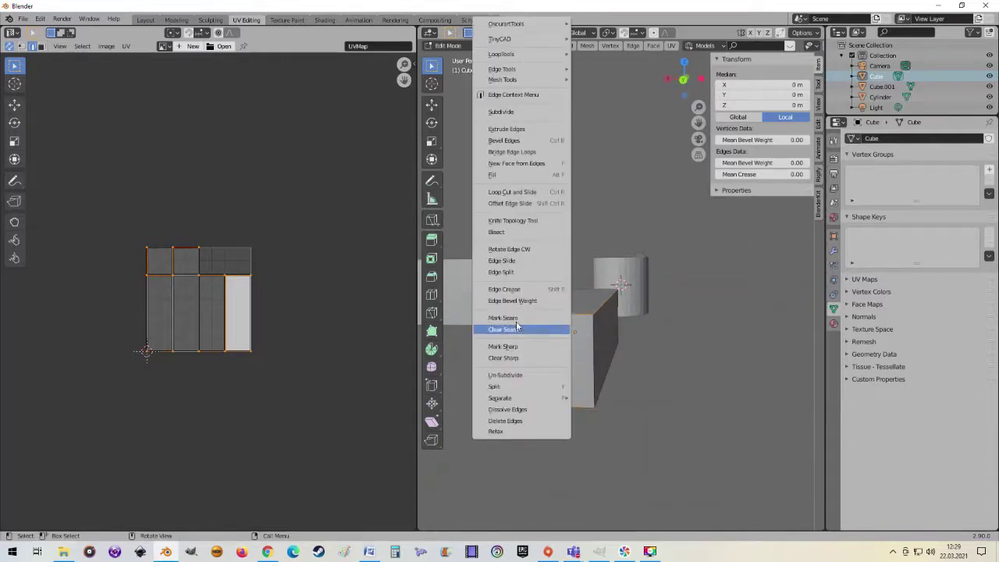
left_click(515, 318)
mouse_move(515, 318)
middle_mouse_down()
mouse_move(619, 310)
mouse_move(632, 323)
mouse_move(619, 320)
middle_mouse_up()
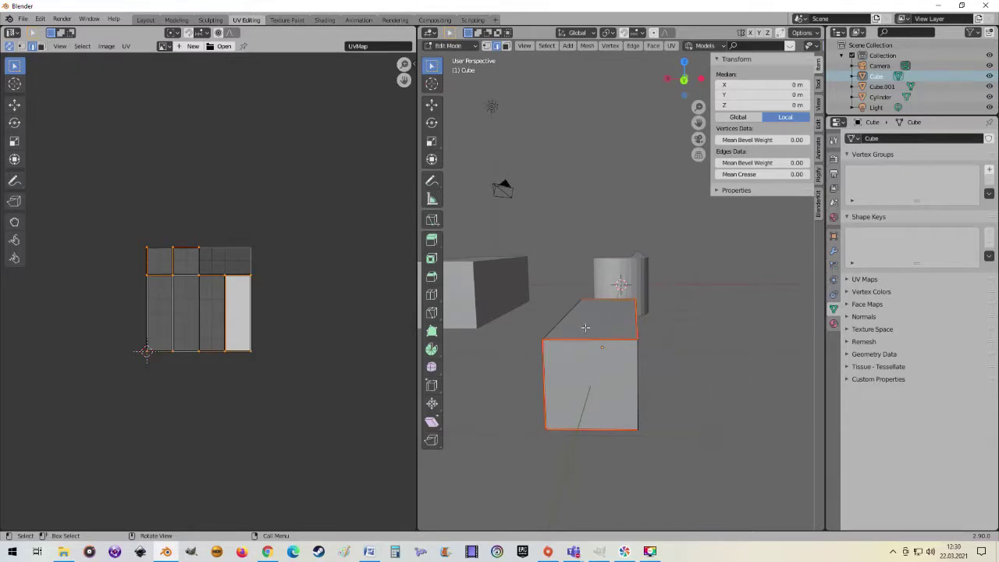
- Select the entire Cube and Unwrap it along the new seams
key("a")
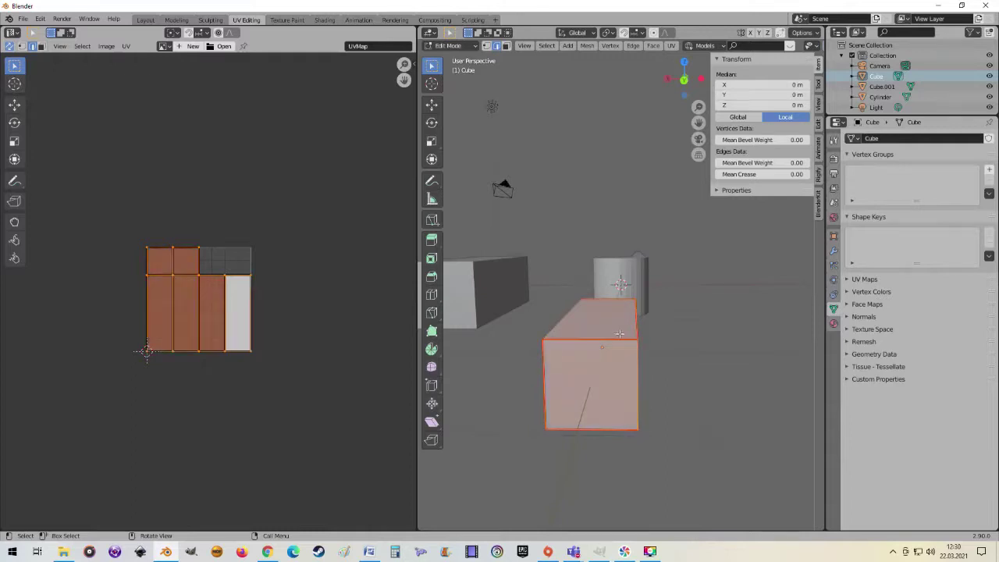
key("u")
left_click(579, 200)
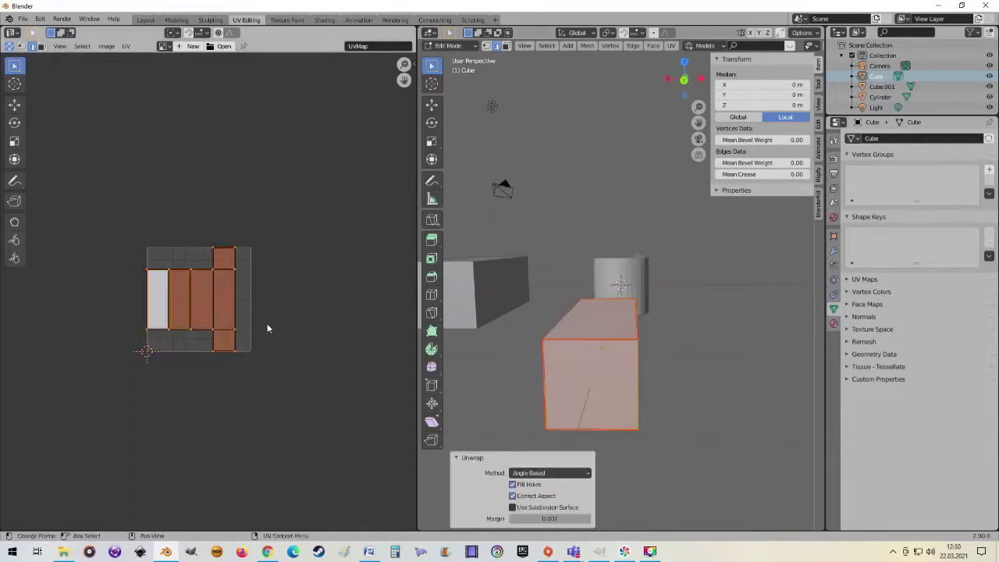
scroll(267, 323, "up", 3)
scroll(275, 327, "up", 2)
scroll(302, 349, "down", 3)
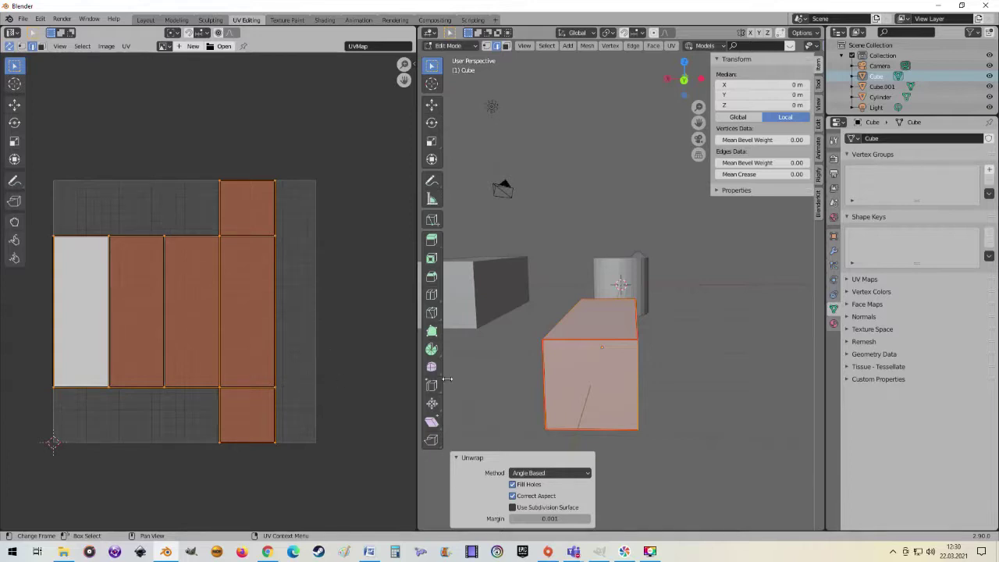
mouse_move(447, 380)
middle_mouse_down()
mouse_move(490, 377)
mouse_move(498, 392)
mouse_move(549, 394)
mouse_move(610, 378)
middle_mouse_up()
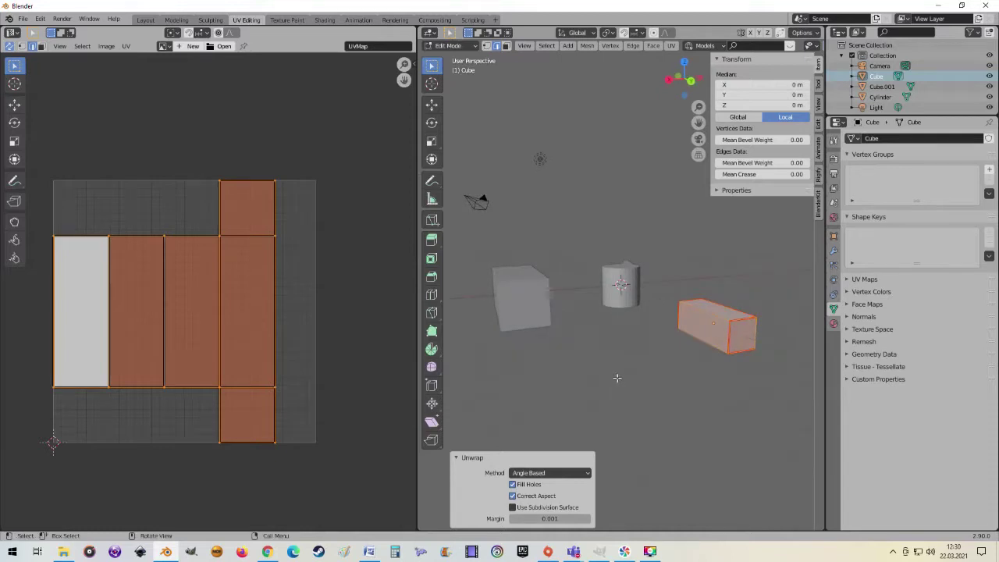
key("Tab")
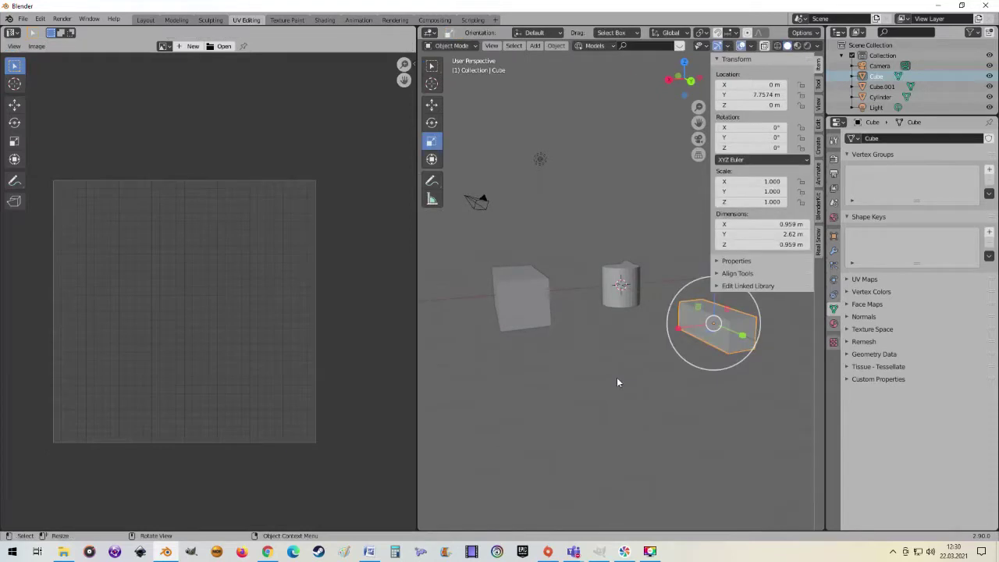
key("Tab")
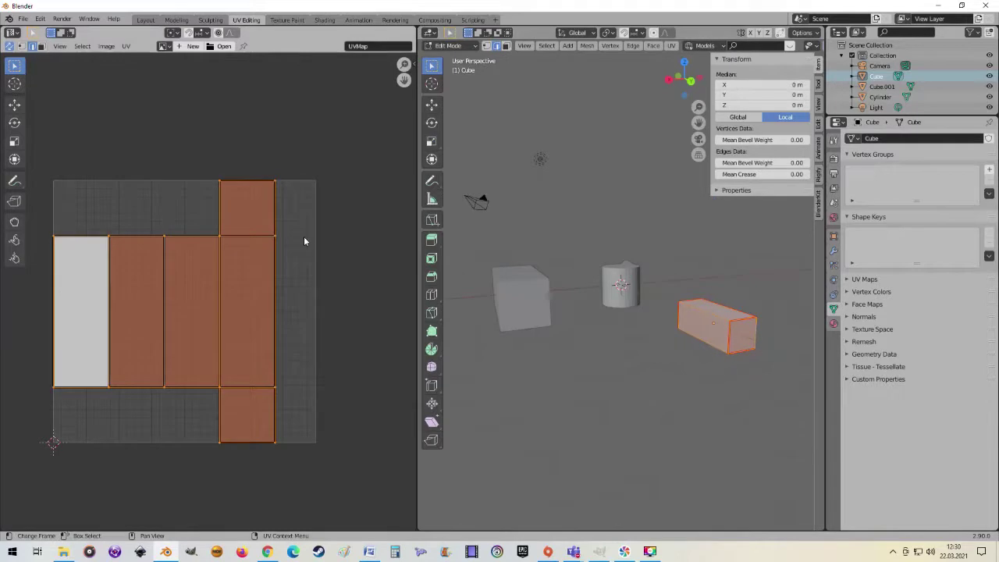
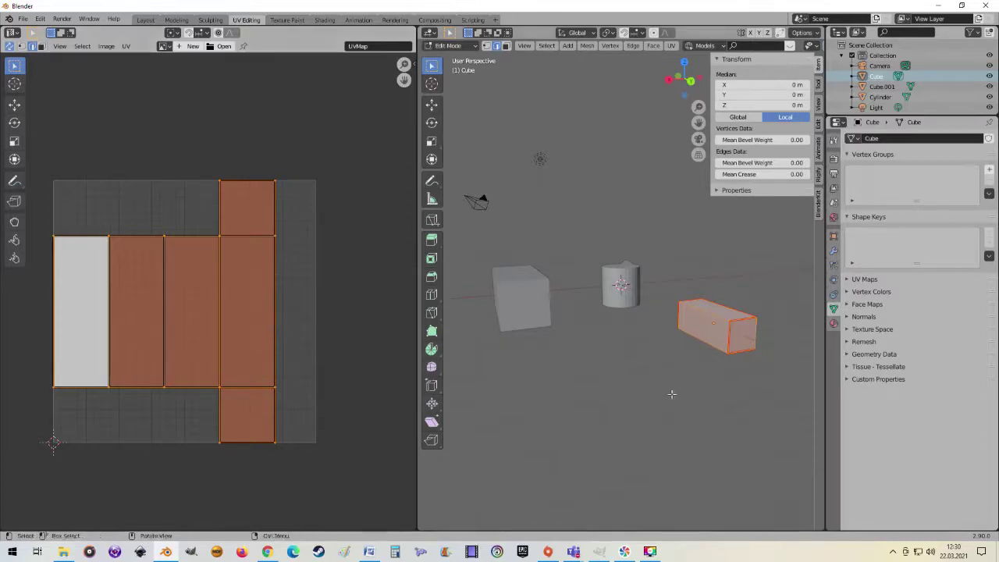
- Deselect all UV faces with Alt+A and start the UV > Export UV Layout command
scroll(241, 298, "down", 1)
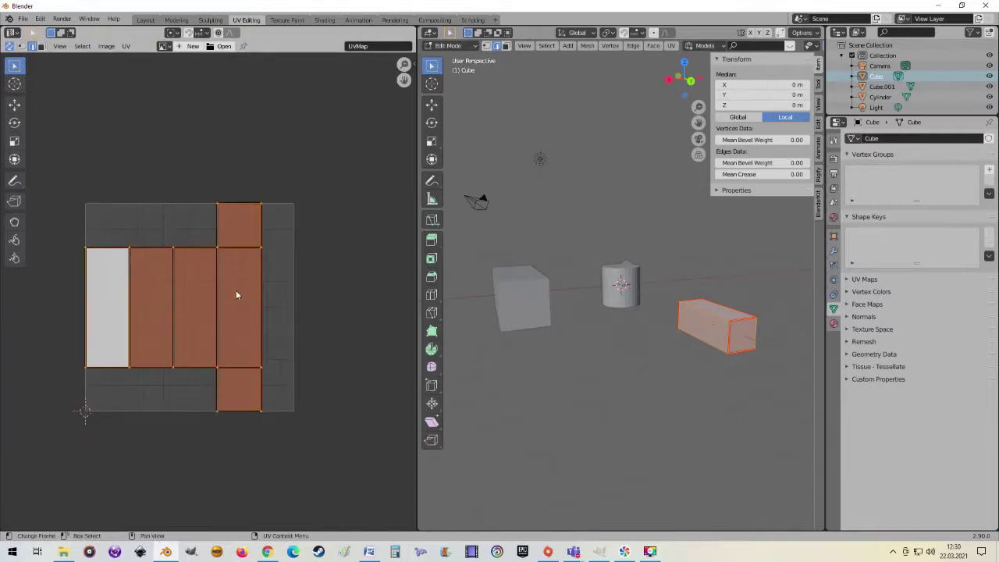
scroll(235, 290, "up", 1)
scroll(231, 283, "up", 1)
scroll(231, 283, "down", 1)
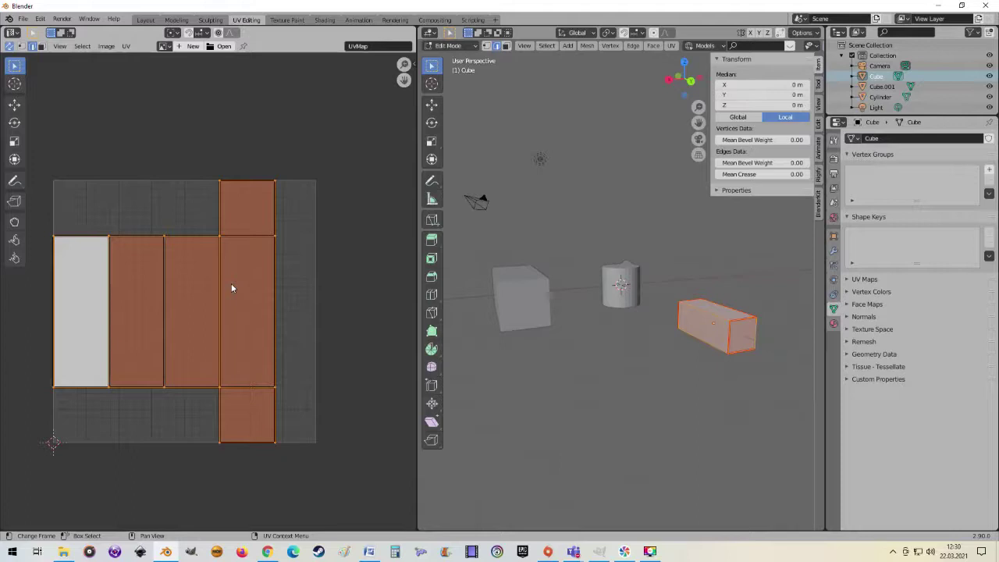
key("alt+a")
left_click(125, 46)
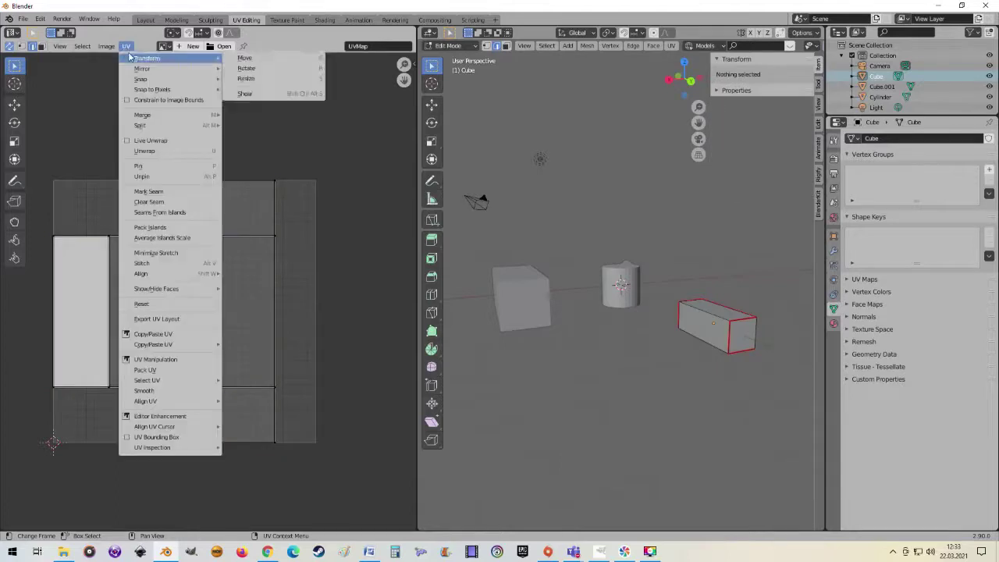
left_click(169, 320)
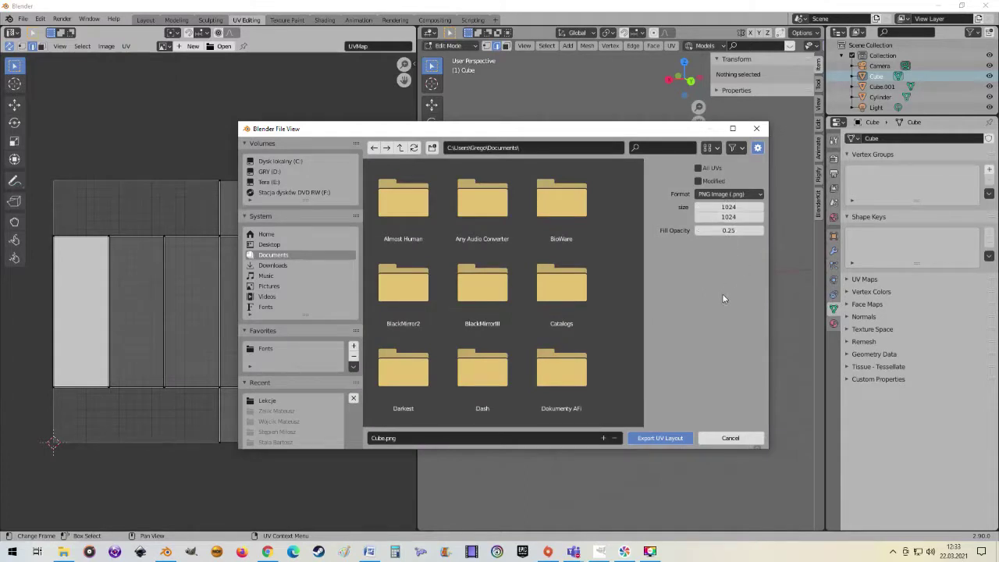
- Target the Desktop folder and set the export fill opacity to 0.70
left_click(276, 245)
scroll(564, 330, "down", 3)
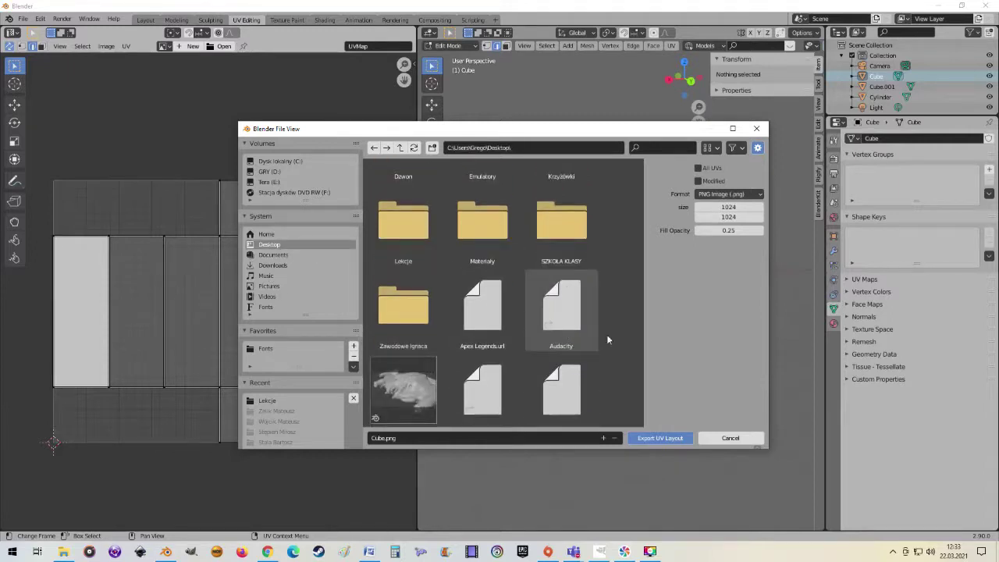
scroll(554, 278, "down", 1)
scroll(626, 295, "down", 2)
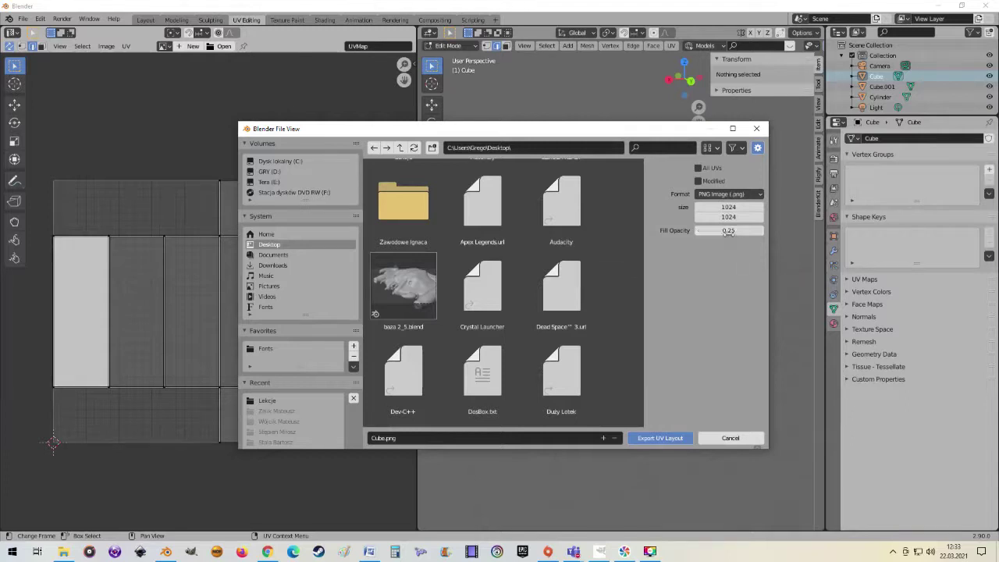
left_click(726, 231)
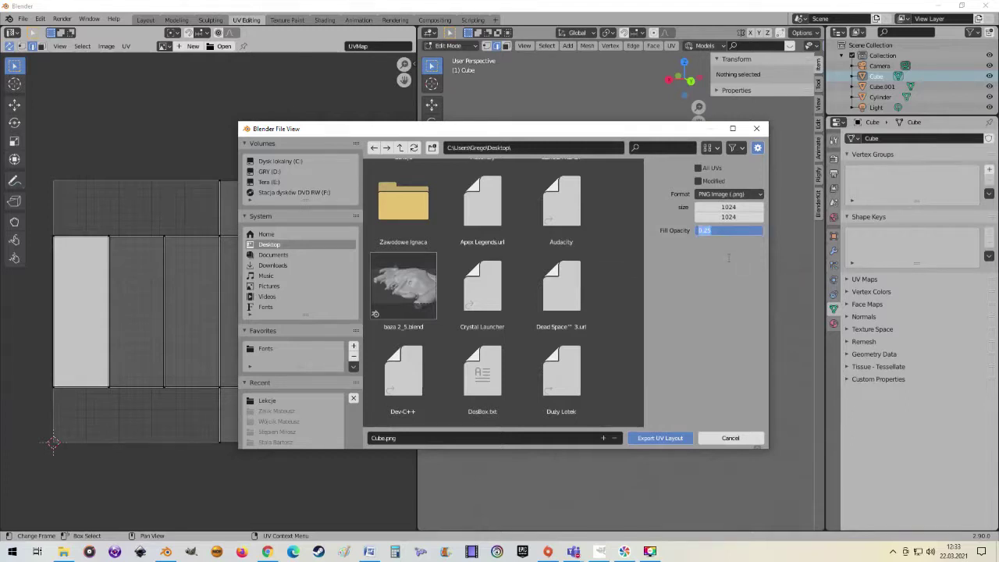
type("70")
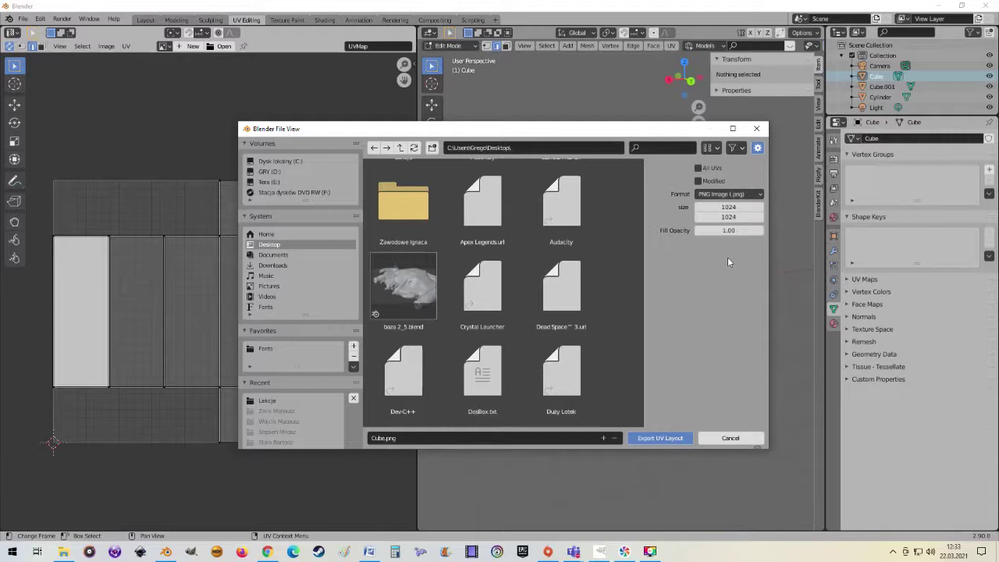
left_click(727, 230)
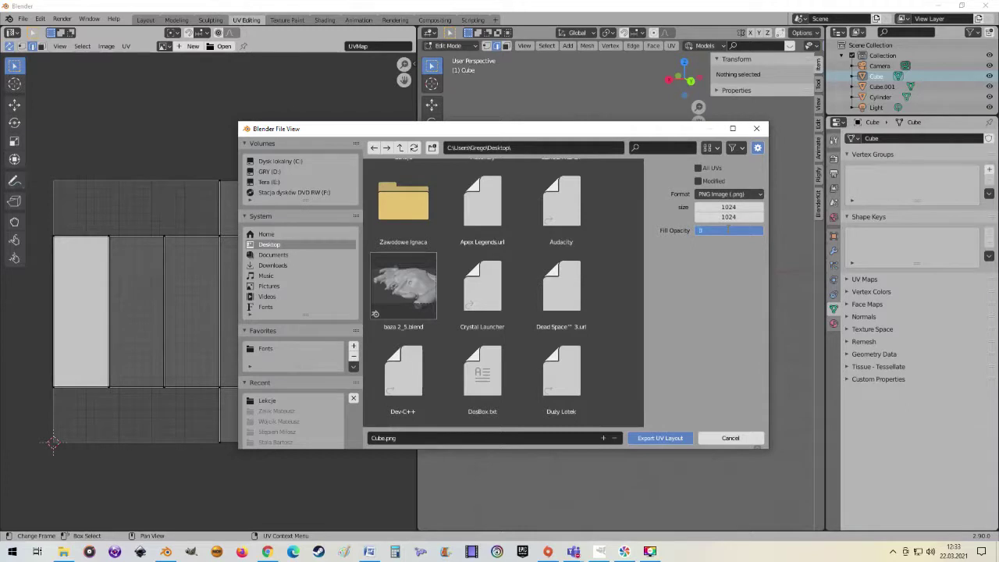
type("0")
key("Return")
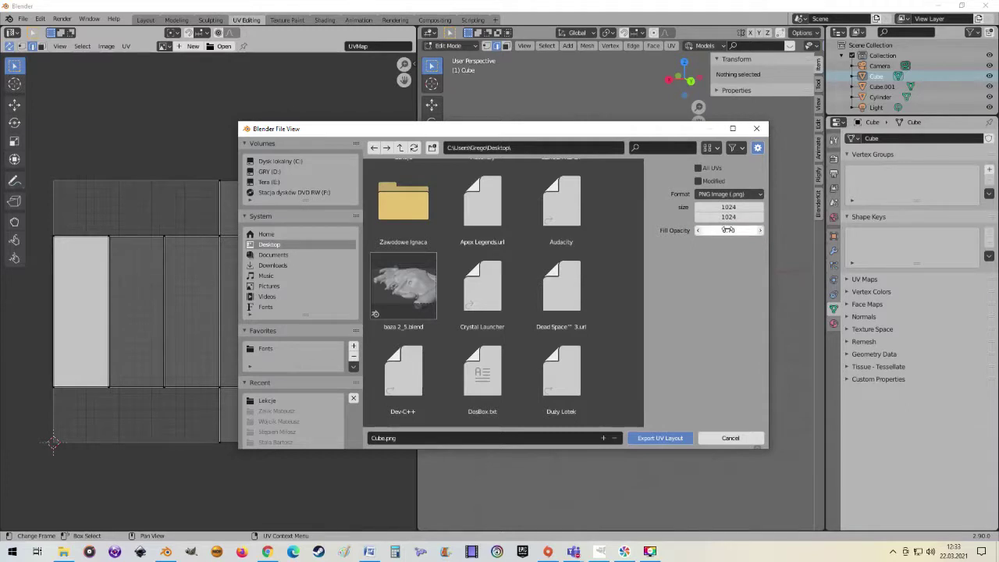
- Enable All UVs and export the layout over Cube.png on the Desktop
left_click(697, 167)
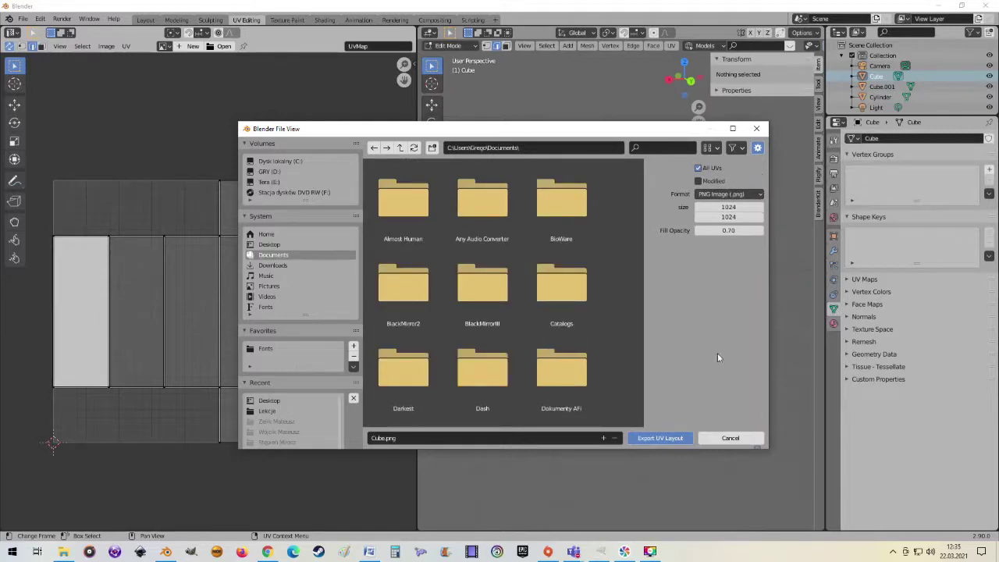
scroll(558, 327, "down", 2)
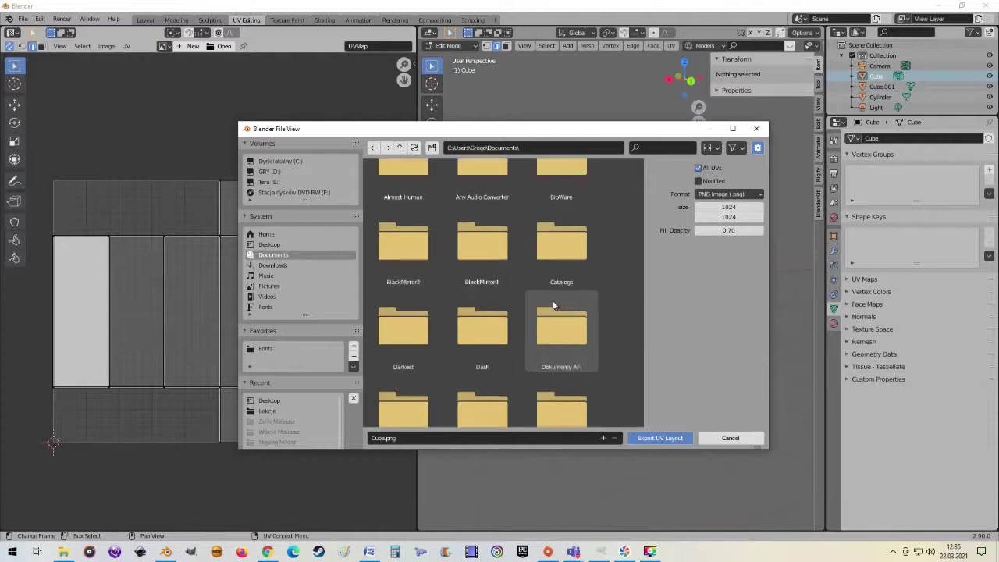
left_click(269, 245)
scroll(578, 327, "down", 2)
scroll(593, 344, "down", 1)
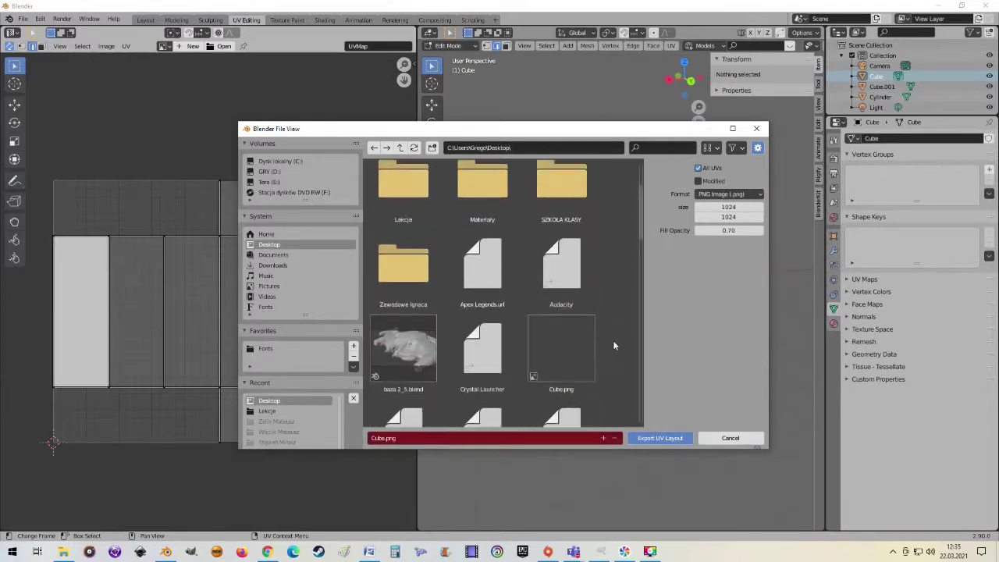
left_click(556, 344)
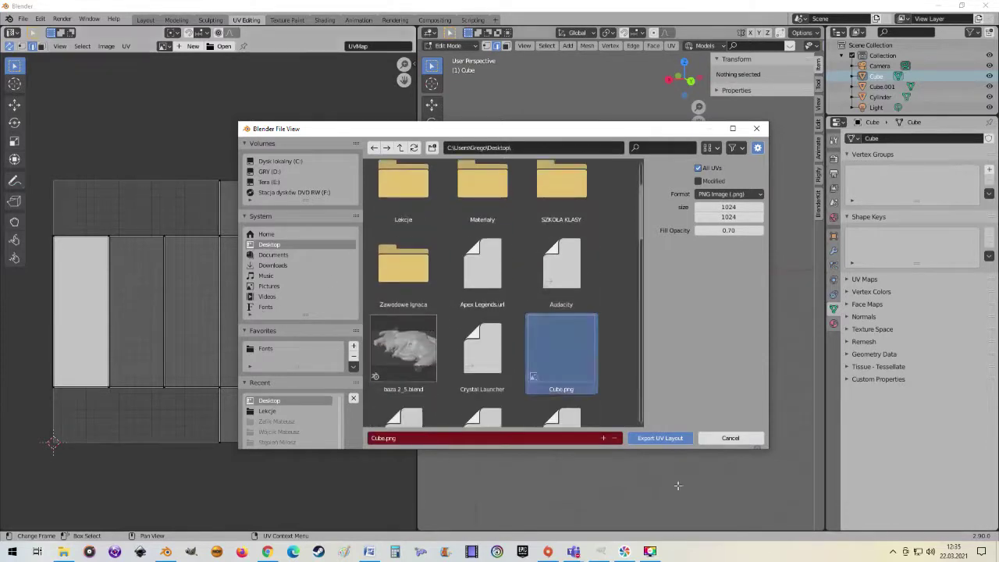
left_click(655, 439)
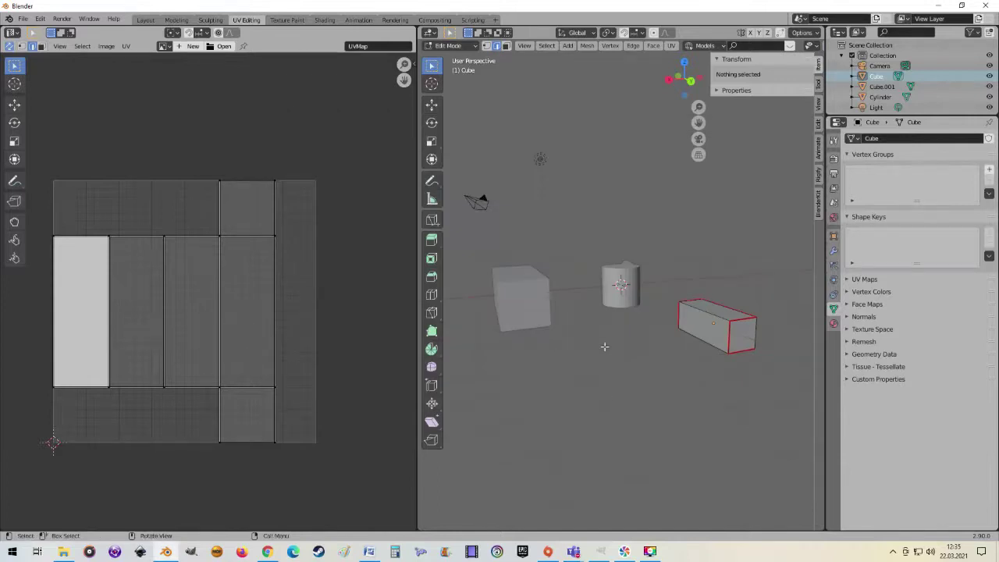
- In GIMP, open the exported Cube.png from the Desktop
left_click(599, 551)
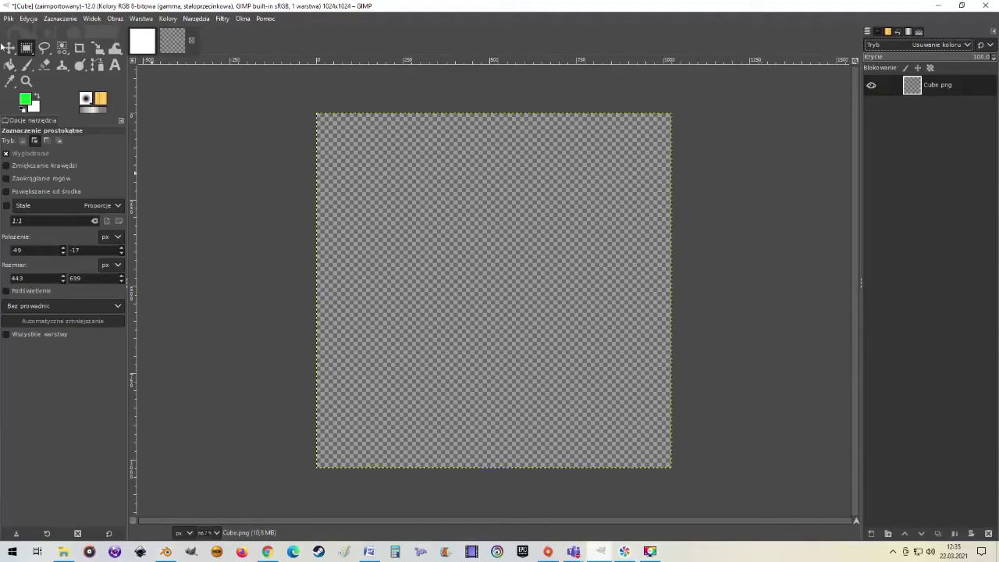
left_click(12, 18)
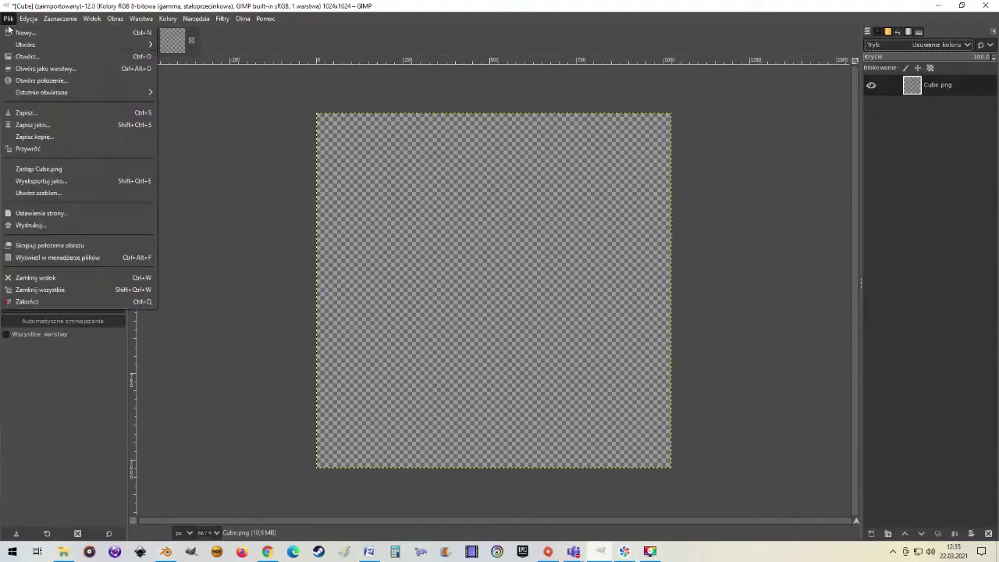
left_click(32, 60)
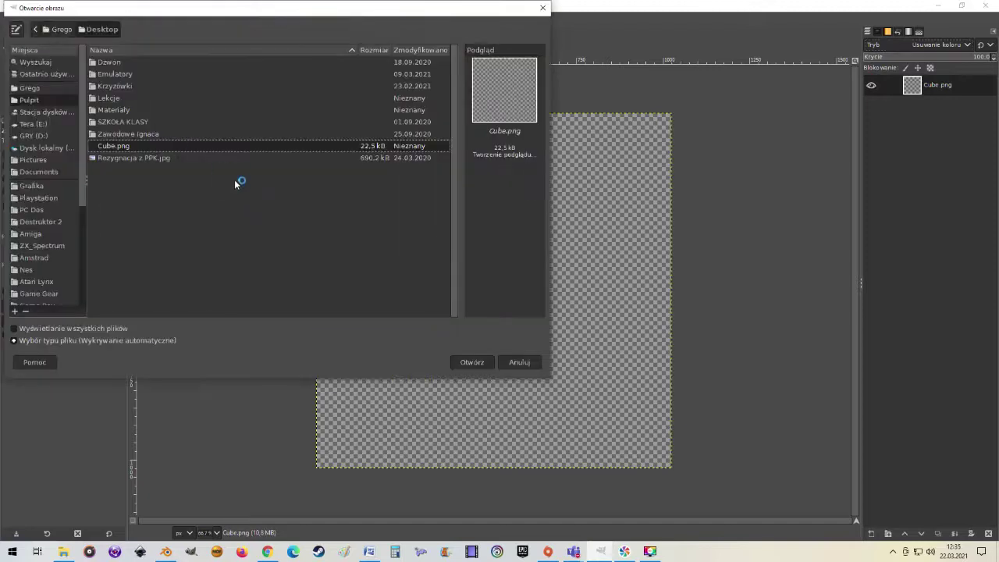
left_click(472, 362)
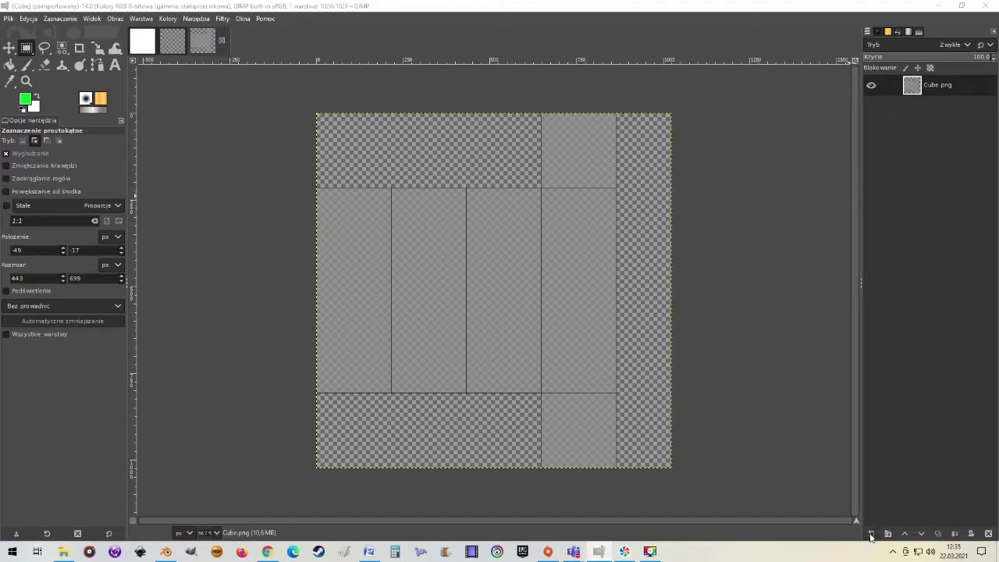
- Add a new transparent layer named Warstwa
left_click(871, 534)
left_click(824, 496)
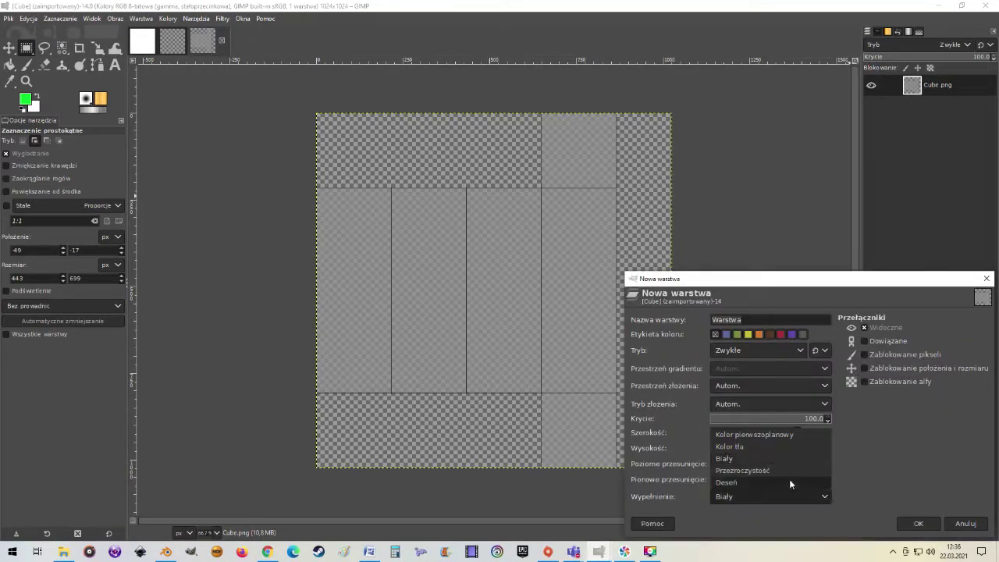
left_click(775, 472)
left_click(918, 523)
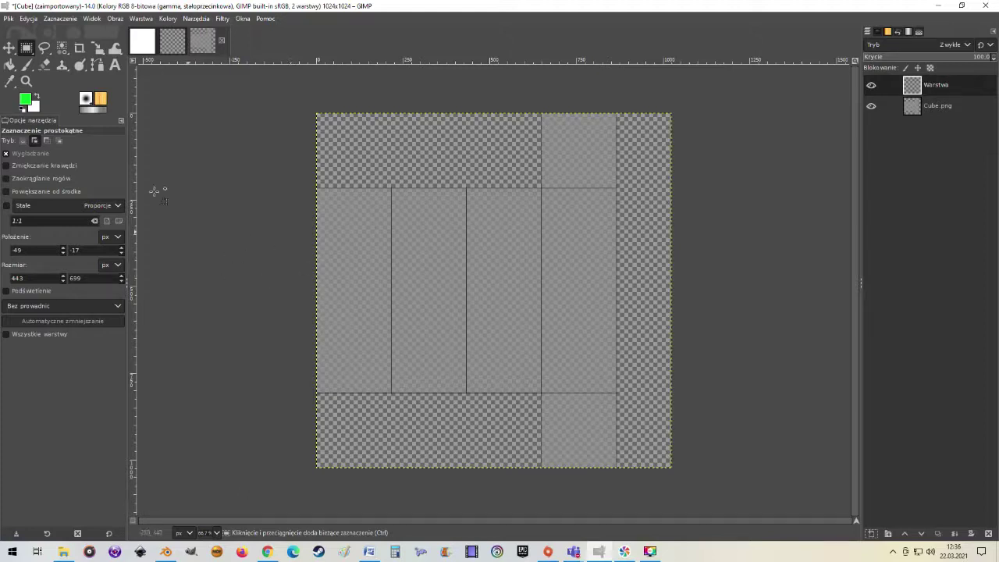
- Pick Bucket Fill and restack Cube.png above the Warstwa layer, keeping Warstwa active
left_click(115, 66)
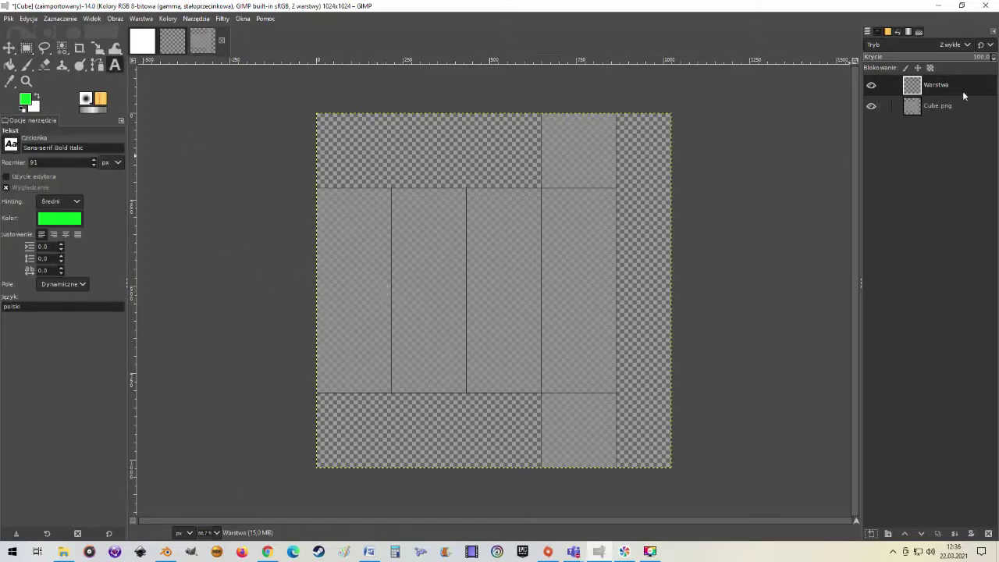
left_click(10, 67)
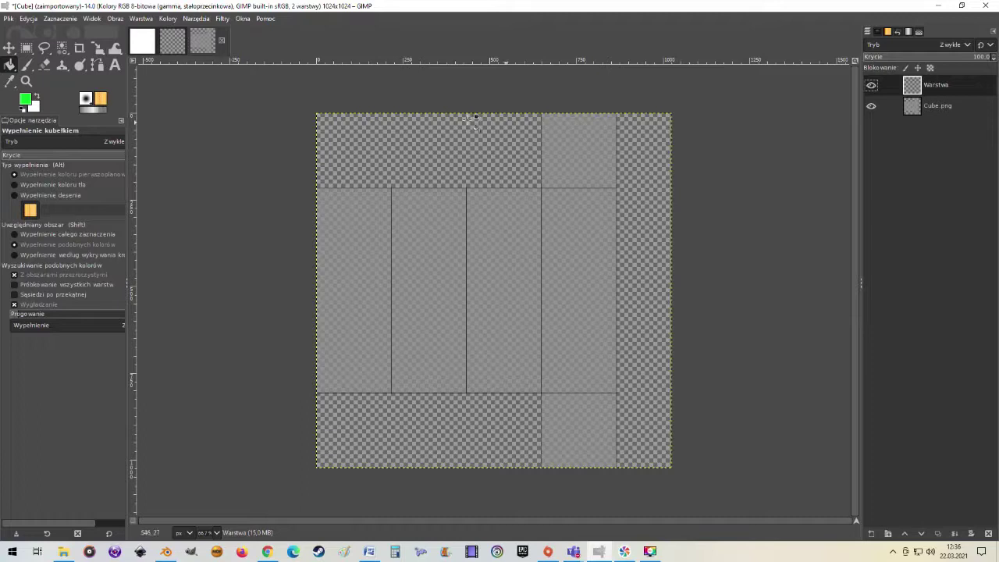
left_click(936, 107)
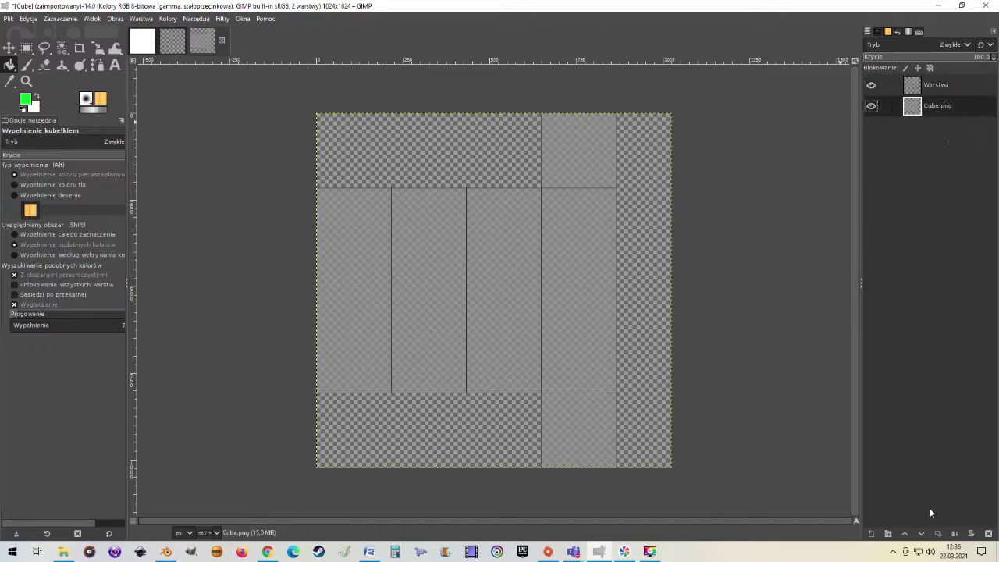
left_click(905, 535)
left_click(936, 108)
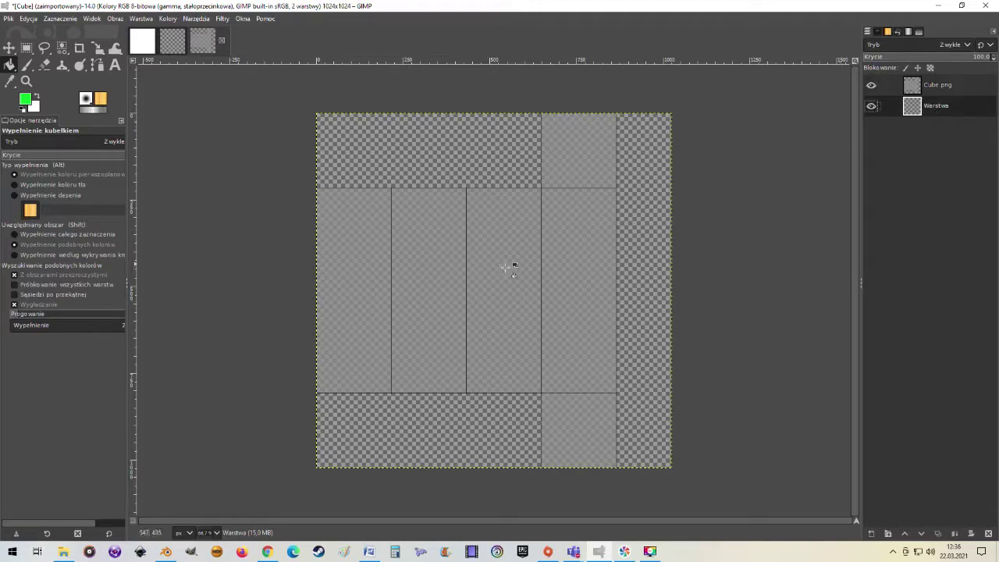
- Fill the Warstwa layer with a brown foreground colour
left_click(24, 102)
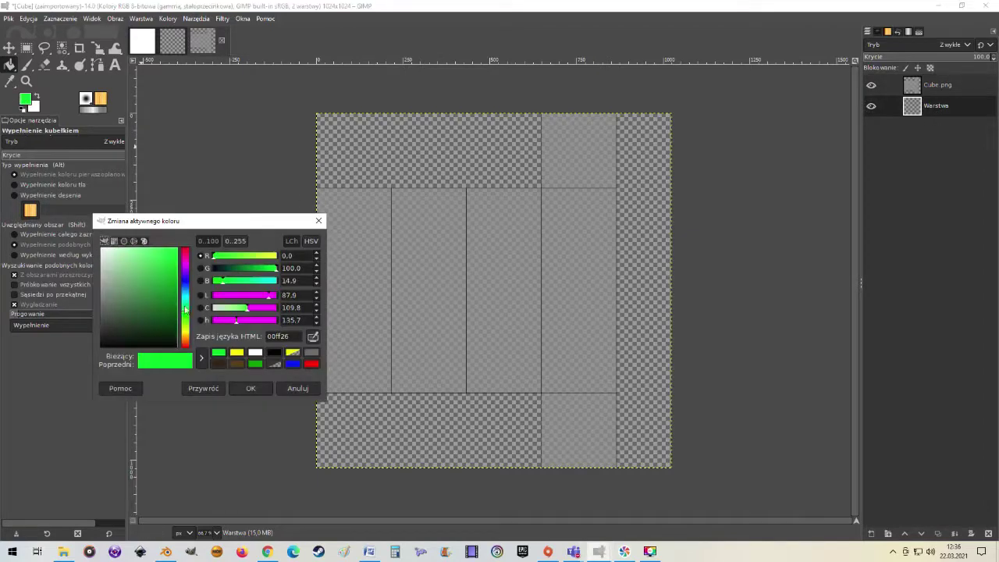
left_click(297, 388)
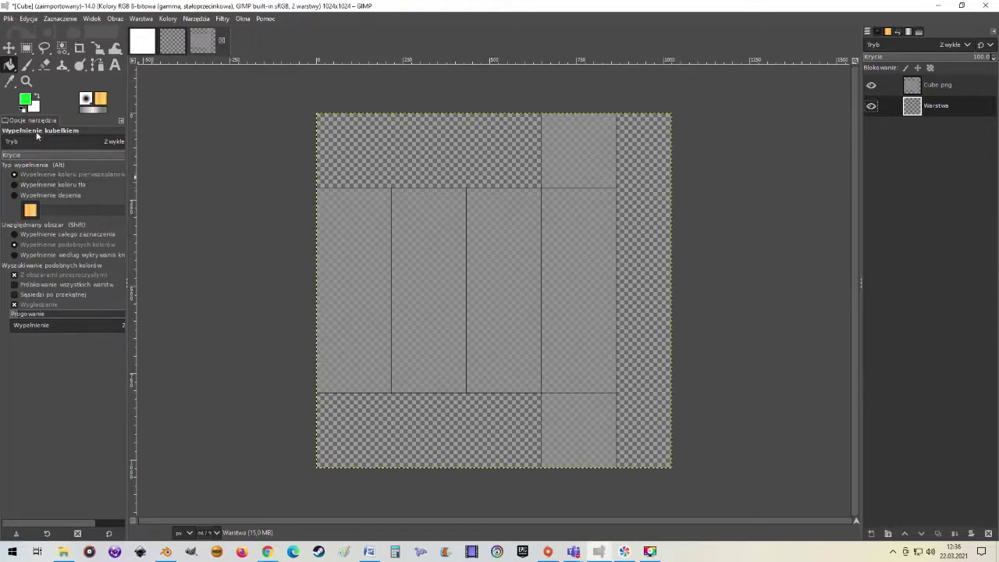
right_click(10, 65)
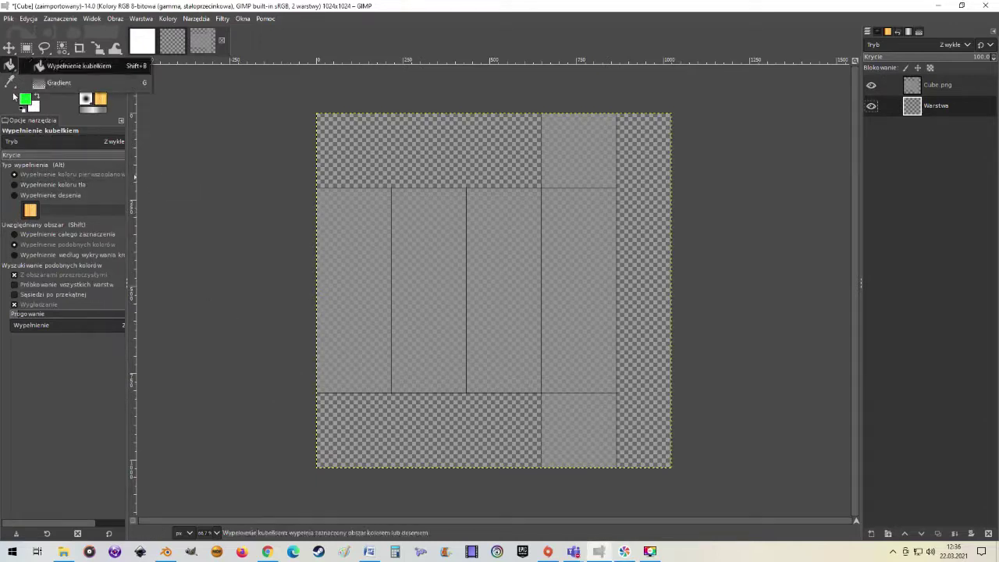
left_click(32, 105)
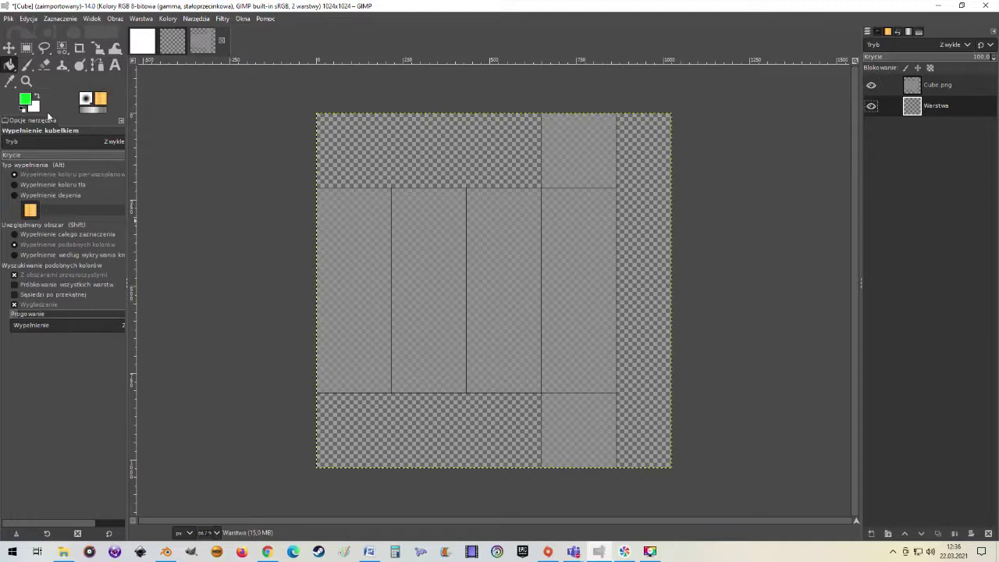
left_click(25, 101)
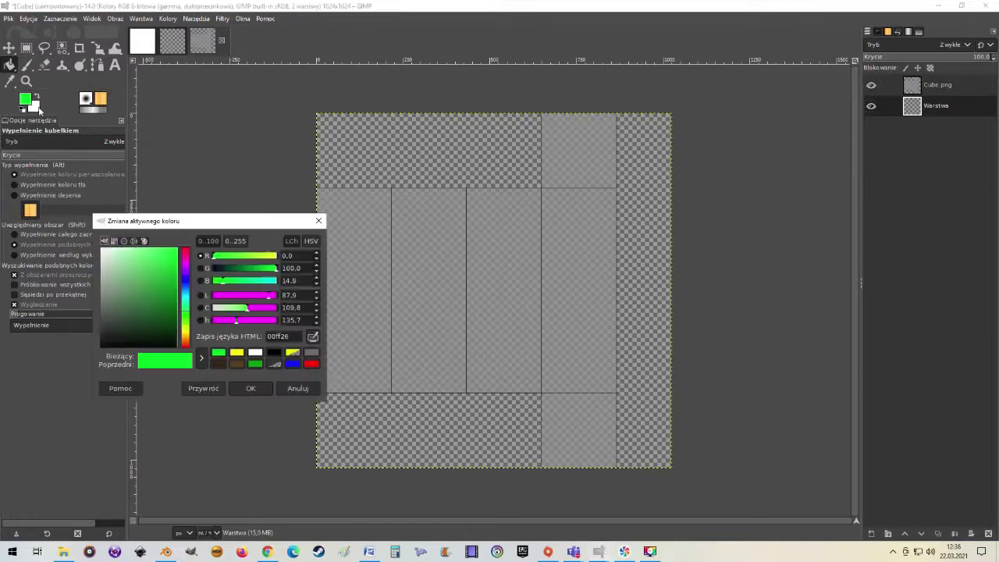
left_click(237, 364)
left_click(248, 388)
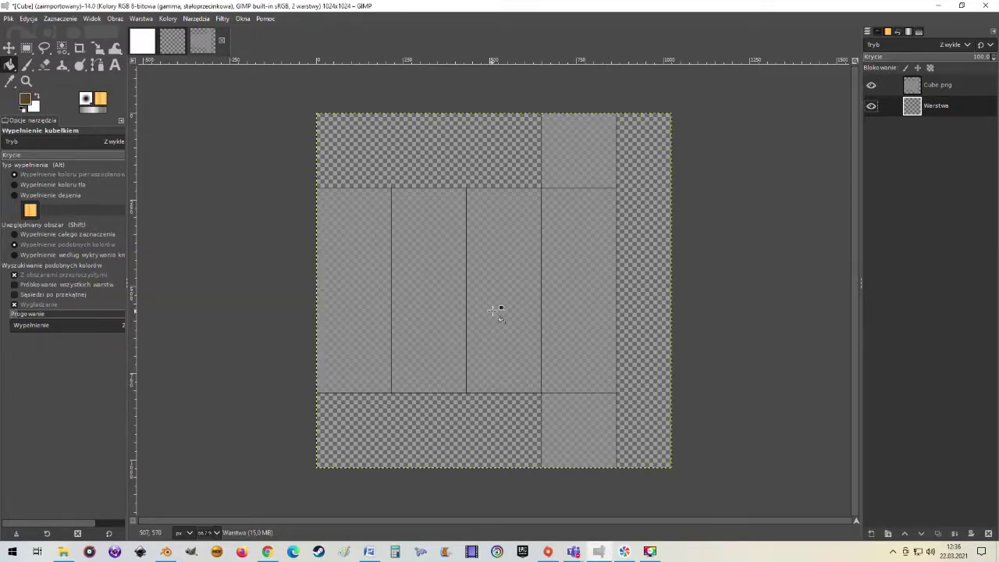
left_click(492, 311)
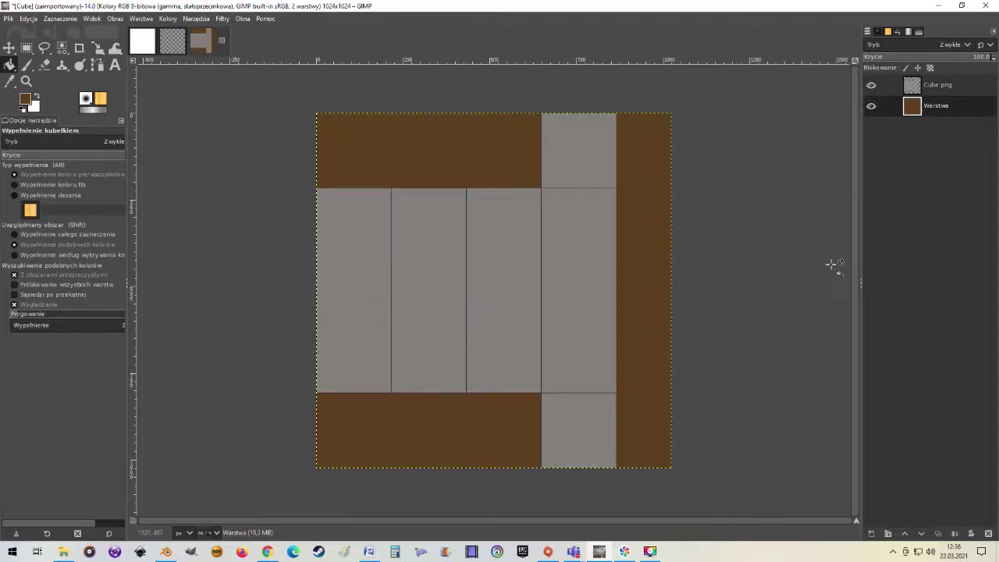
- Lower Cube.png's opacity to 44.5 and make the brown layer the painting target
left_click(870, 85)
left_click(871, 85)
left_click(940, 88)
left_click_drag(972, 60, 893, 58)
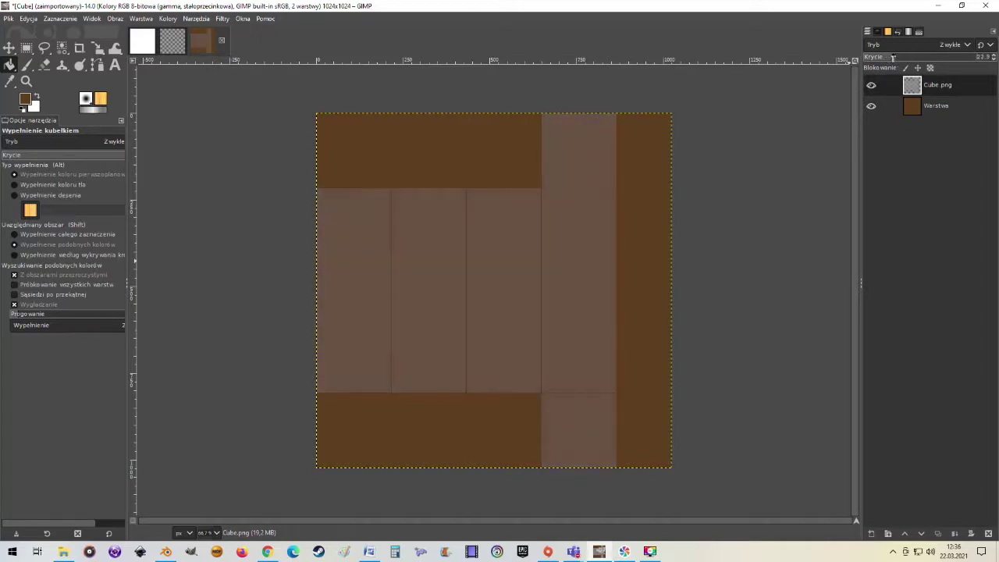
left_click(942, 109)
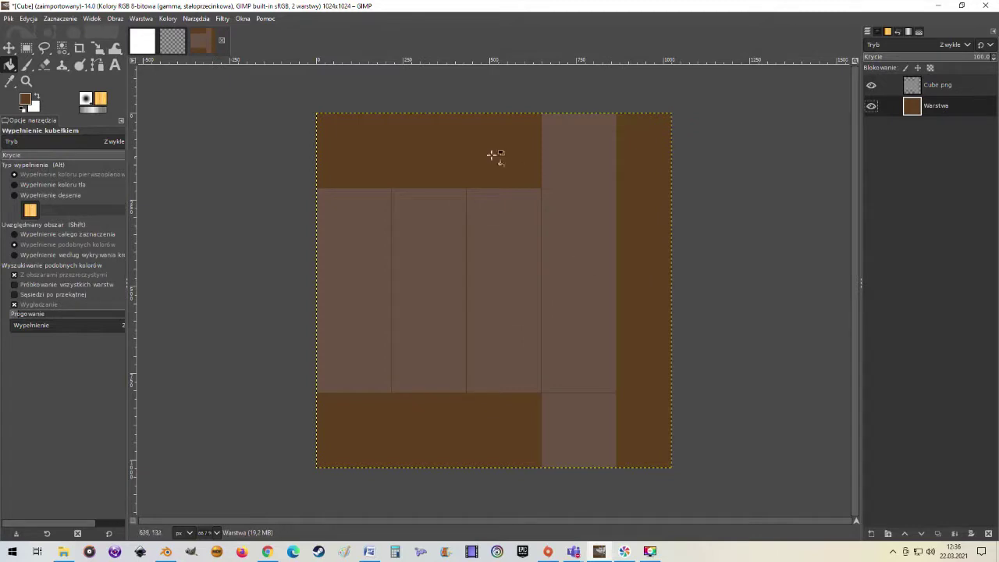
left_click(26, 67)
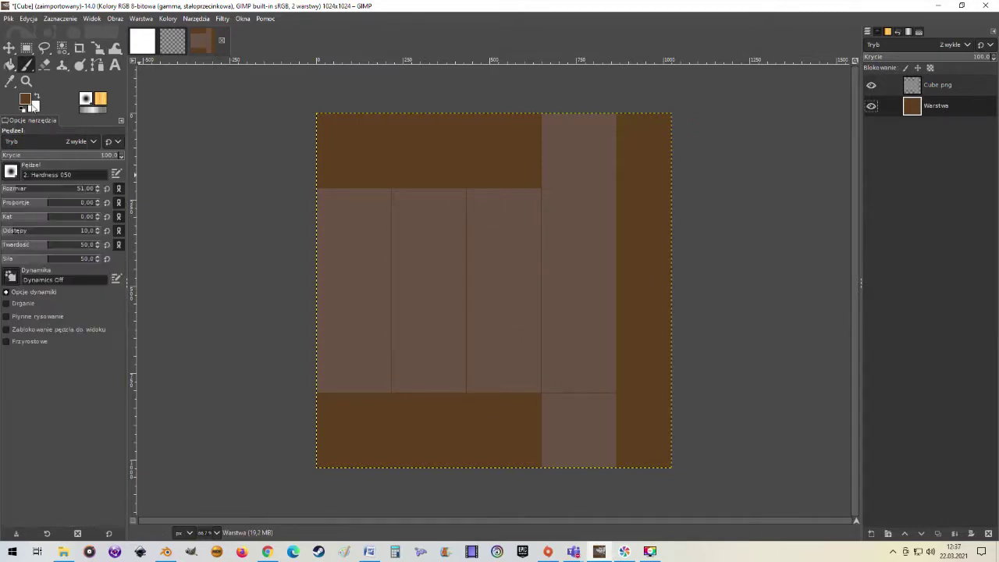
- Switch to green and outline the right column's panels with thick strokes
left_click(26, 101)
left_click(254, 364)
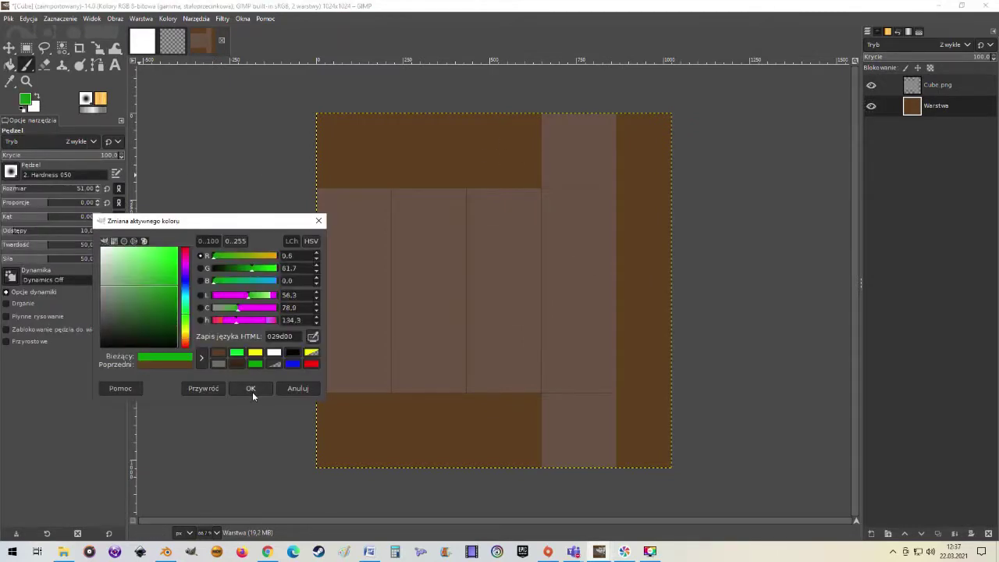
left_click(250, 388)
mouse_move(541, 114)
left_mouse_down()
mouse_move(615, 189)
mouse_move(617, 129)
mouse_move(597, 116)
mouse_move(546, 125)
mouse_move(541, 472)
mouse_move(617, 471)
mouse_move(620, 188)
left_mouse_up()
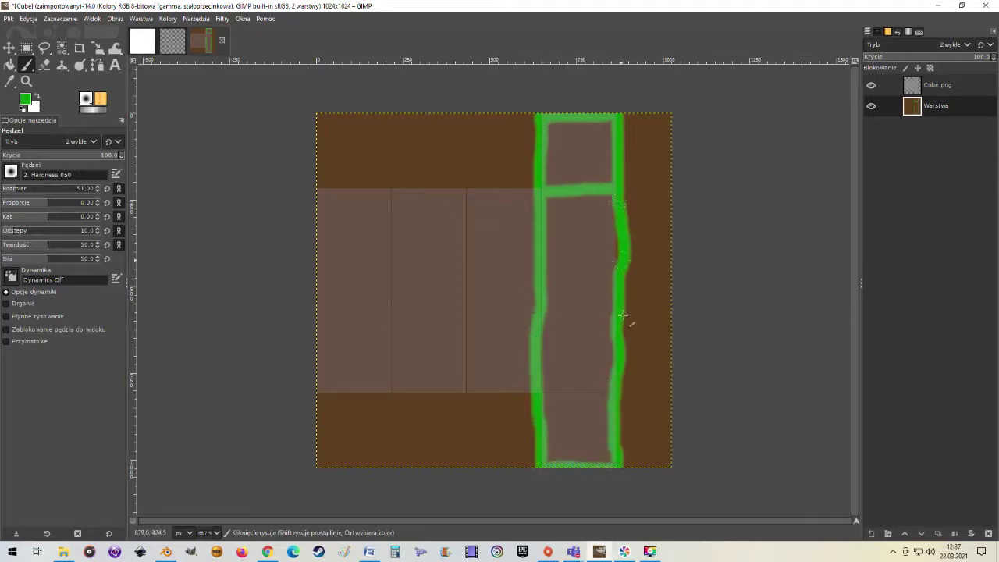
left_click_drag(613, 397, 537, 394)
left_click_drag(618, 204, 624, 276)
- Paint green lines along the panel row's top, bottom and vertical dividers
mouse_move(534, 189)
left_mouse_down()
mouse_move(351, 191)
mouse_move(468, 190)
left_mouse_up()
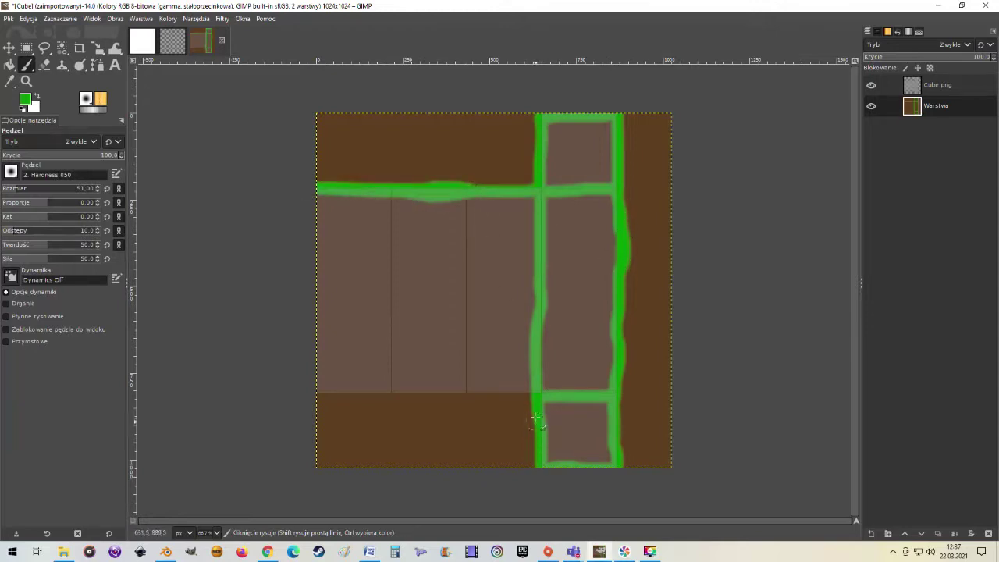
left_click_drag(538, 395, 381, 391)
mouse_move(311, 395)
left_mouse_down()
mouse_move(468, 320)
mouse_move(469, 192)
left_mouse_up()
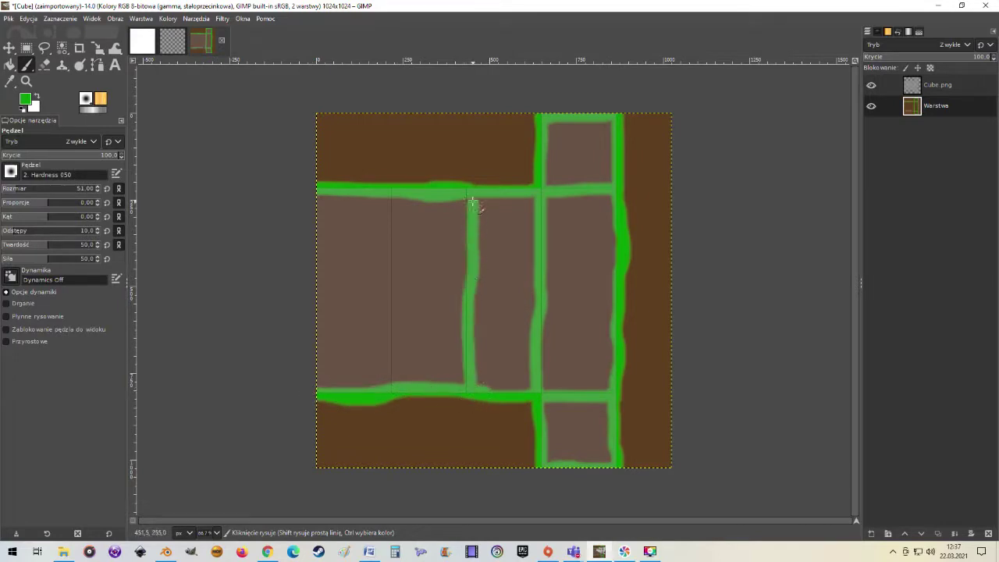
left_click_drag(390, 191, 391, 396)
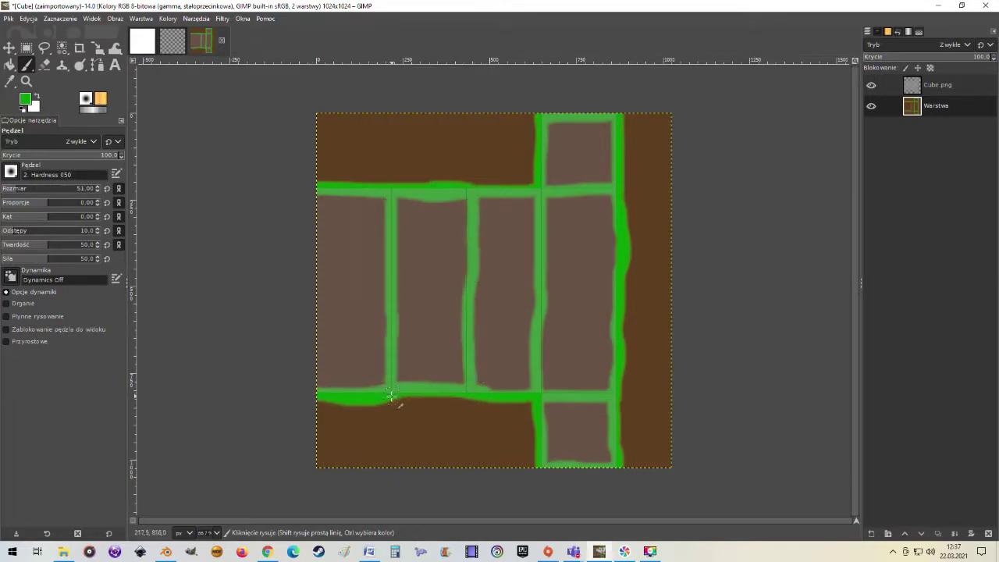
mouse_move(317, 191)
left_mouse_down()
mouse_move(317, 375)
mouse_move(320, 191)
mouse_move(328, 408)
left_mouse_up()
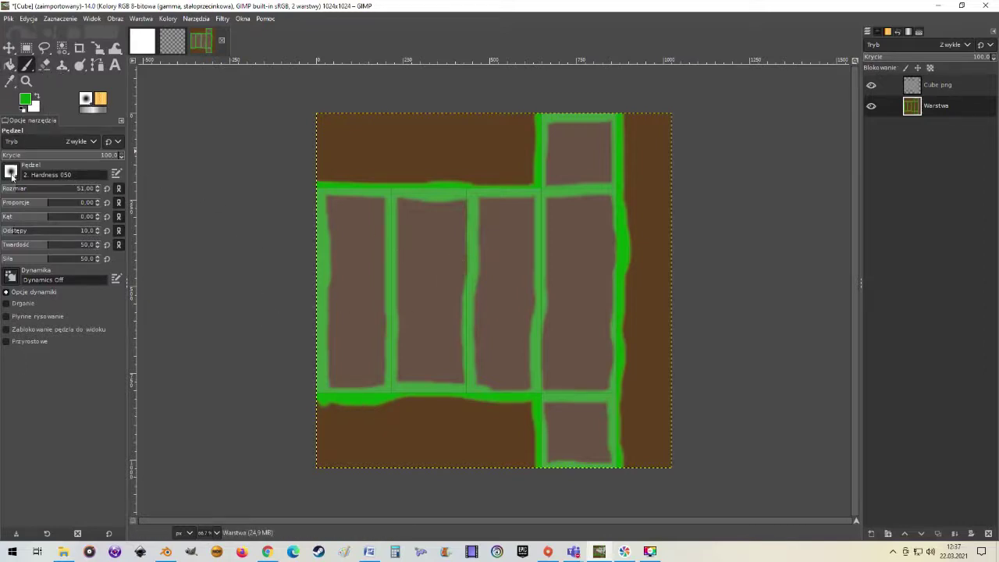
left_click(11, 172)
left_click(77, 201)
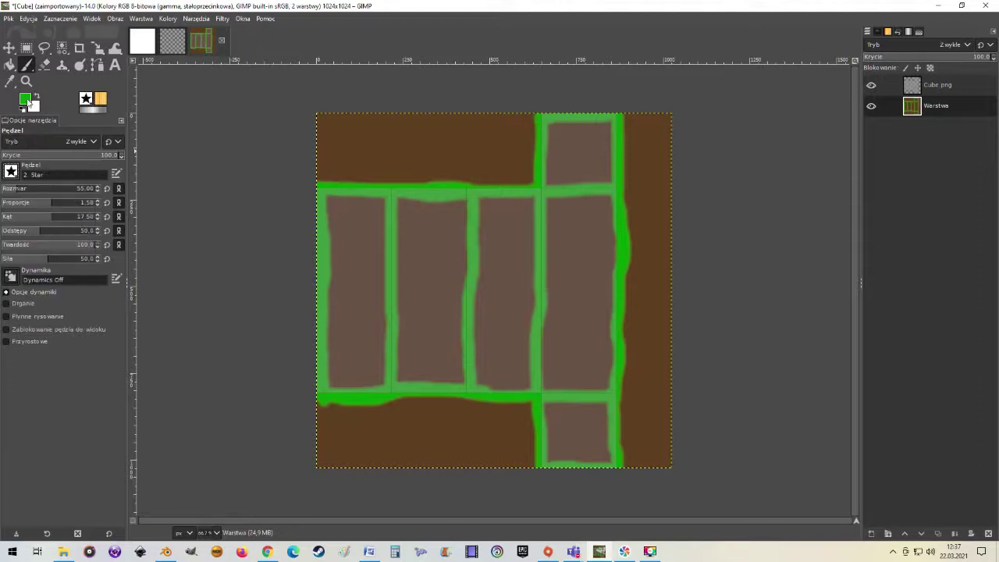
- Switch to yellow and stamp thirteen star-brush stars across all the panels
left_click(26, 100)
left_click(272, 356)
left_click(251, 388)
left_click(426, 259)
left_click(516, 285)
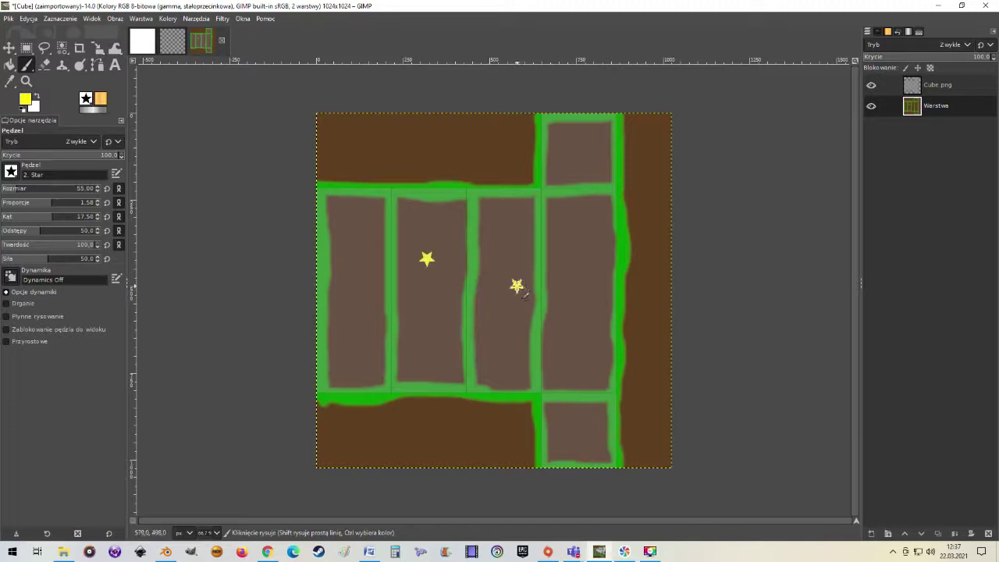
left_click(567, 270)
left_click(579, 220)
left_click(574, 157)
left_click(590, 347)
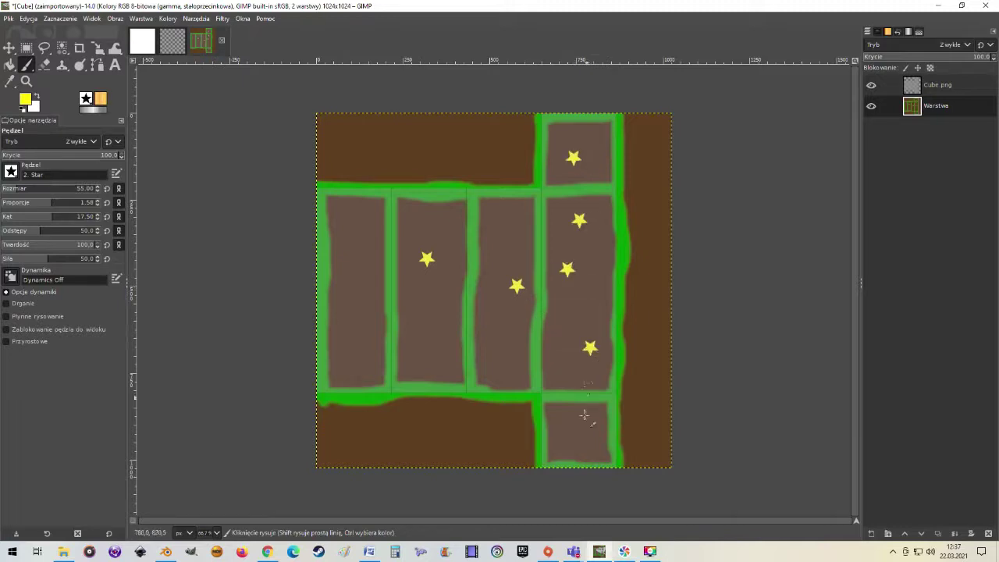
left_click(576, 428)
left_click(511, 351)
left_click(426, 343)
left_click(351, 351)
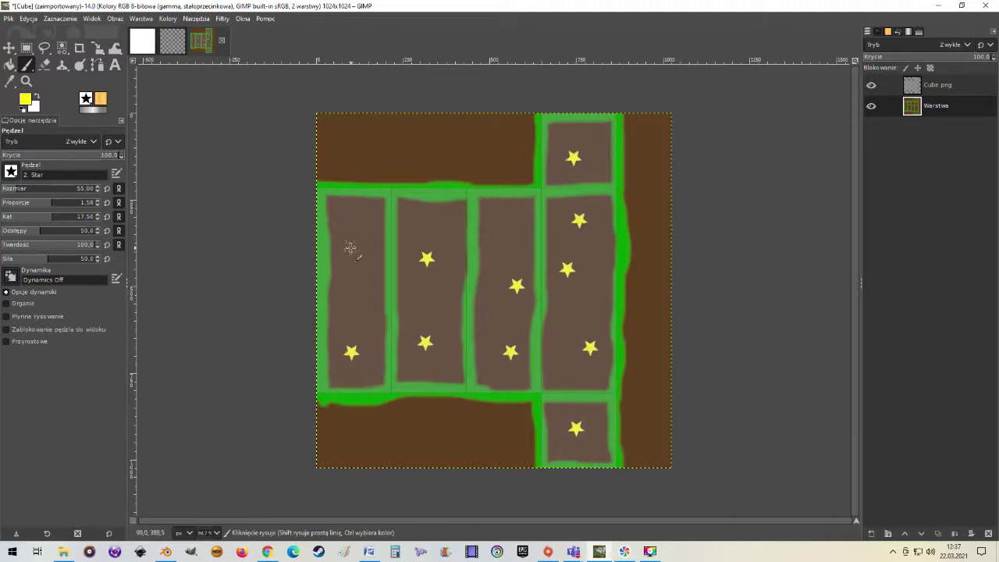
left_click(351, 248)
left_click(360, 291)
left_click(513, 228)
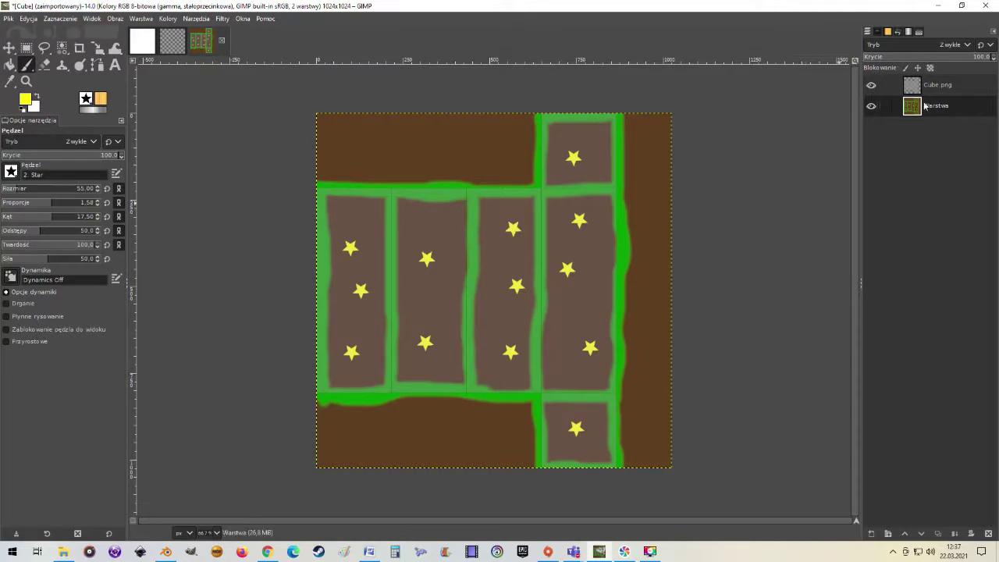
- Add red 'Ciasteczka' text over the middle panels and shrink it to 62 px
left_click(114, 64)
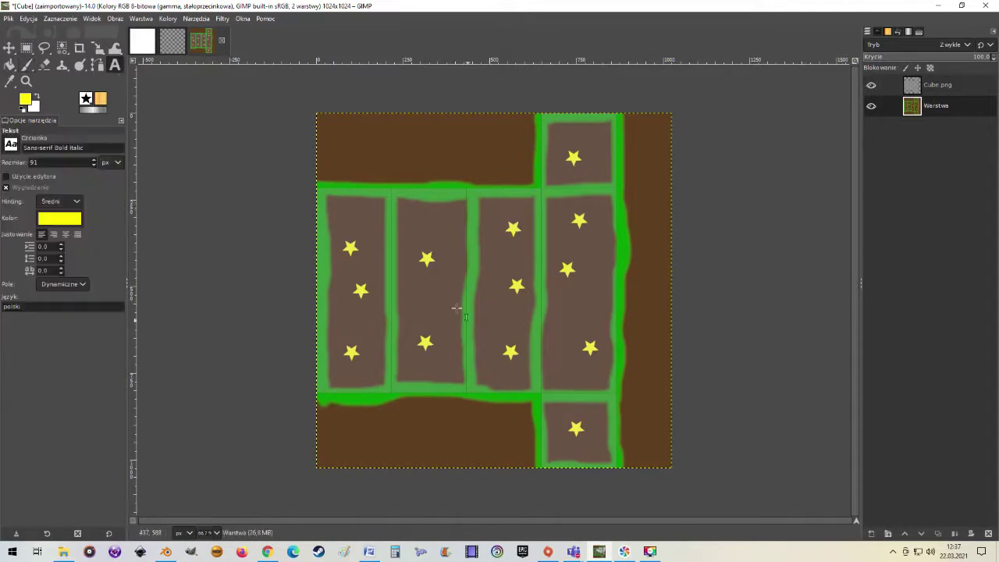
left_click(423, 279)
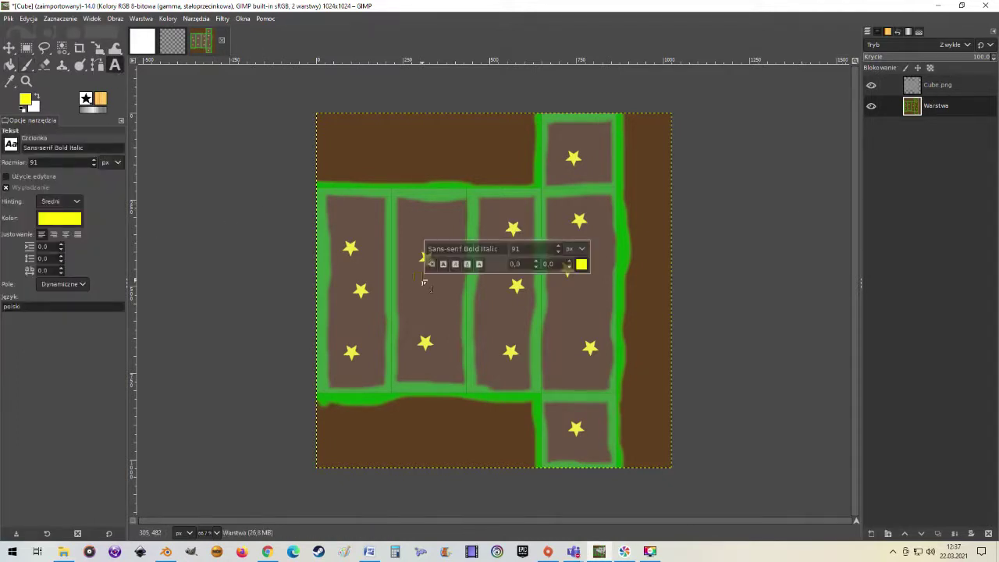
type("C")
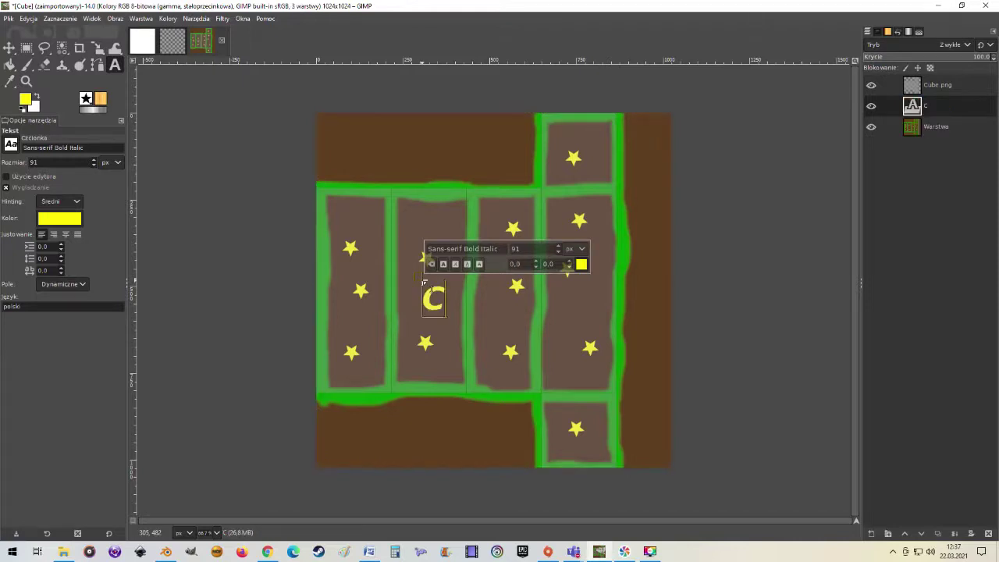
type("iasteczka")
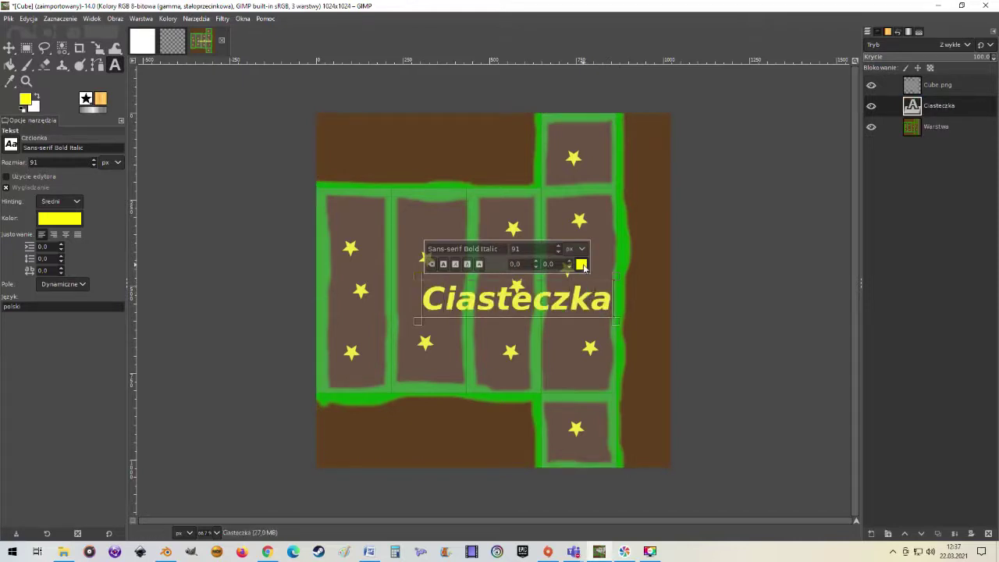
left_click(73, 219)
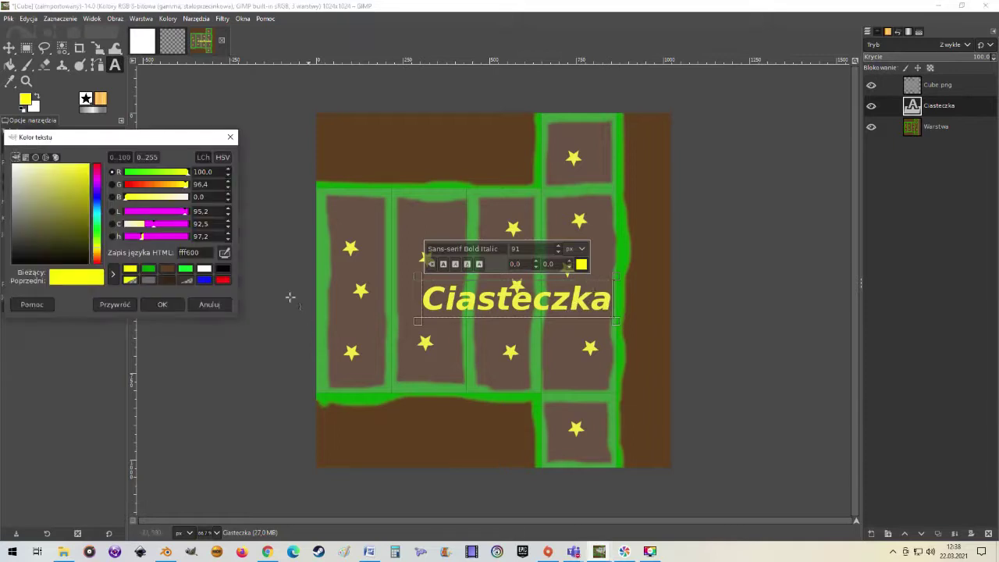
left_click(224, 286)
left_click(161, 303)
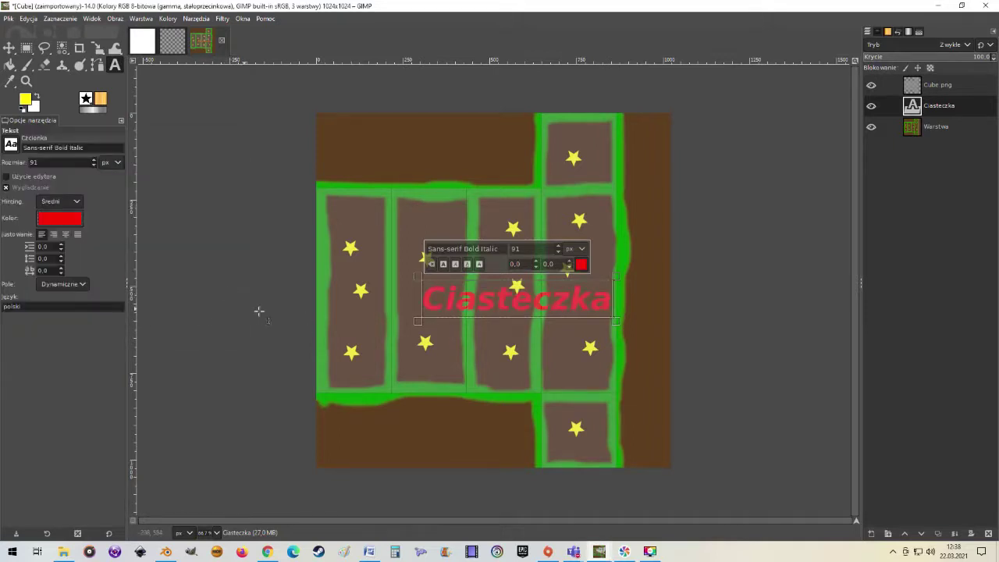
left_click(94, 165)
left_click(94, 165)
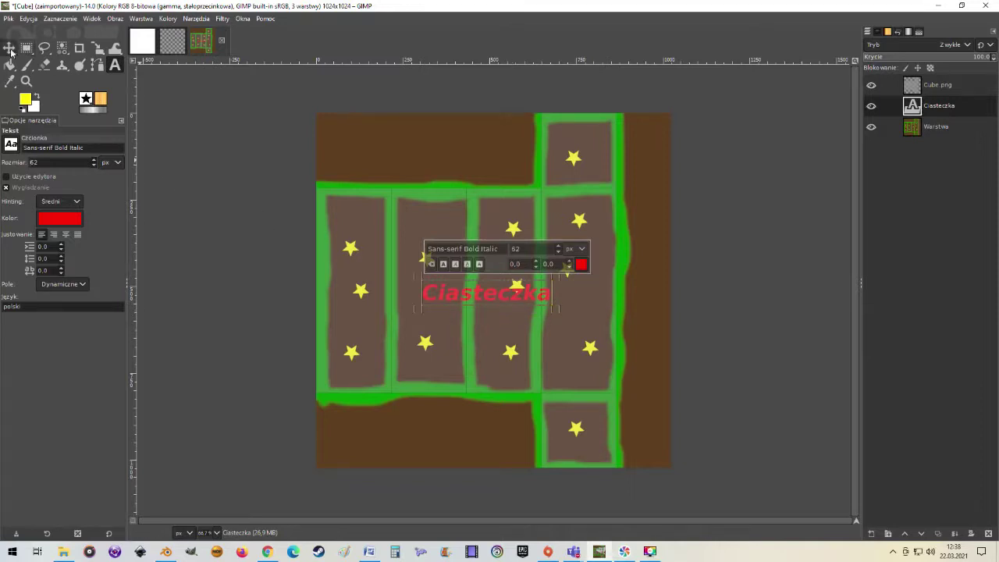
- Rotate the Ciasteczka text layer by -90° so it runs vertically
left_click(97, 48)
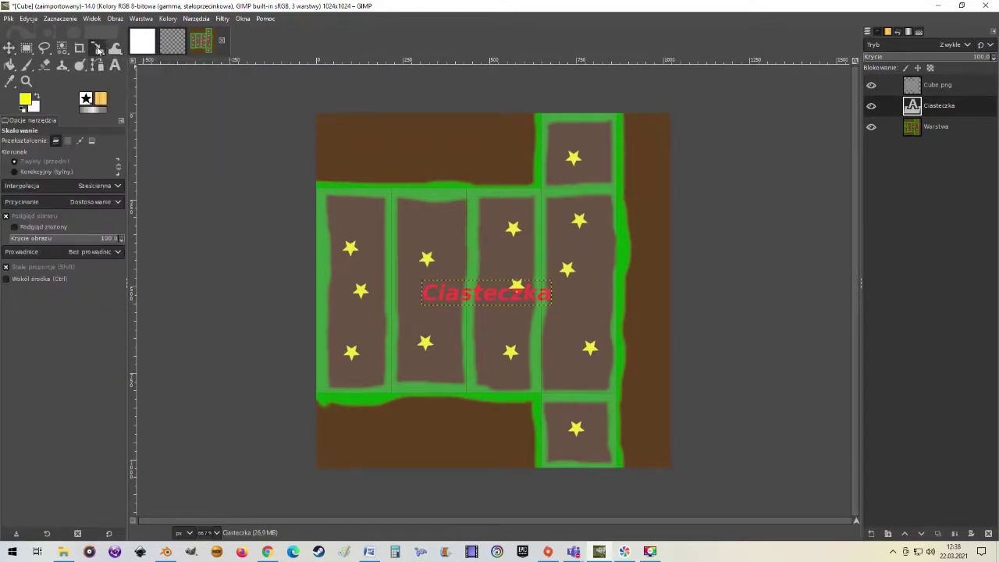
left_click(97, 49)
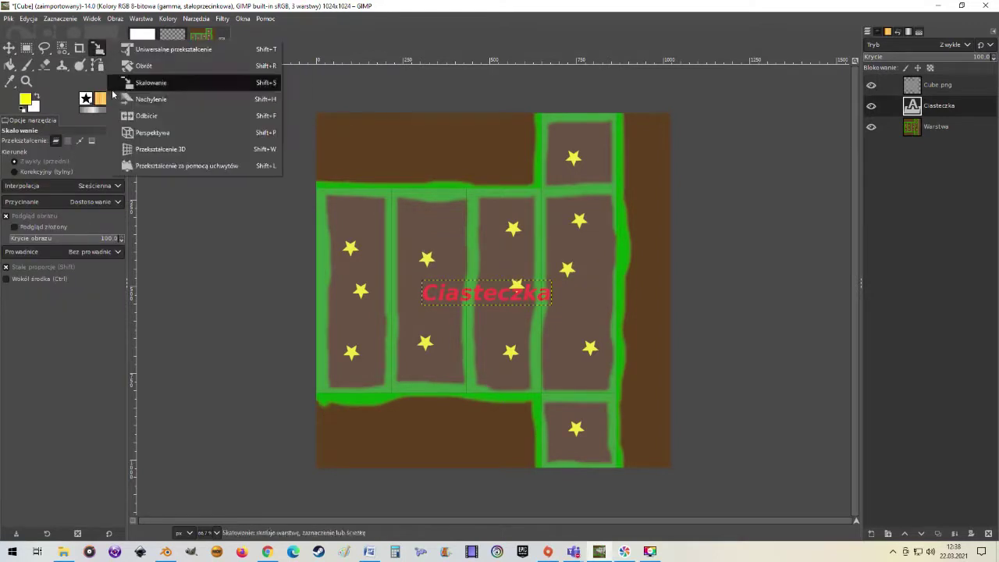
left_click(147, 66)
left_click_drag(524, 297, 500, 249)
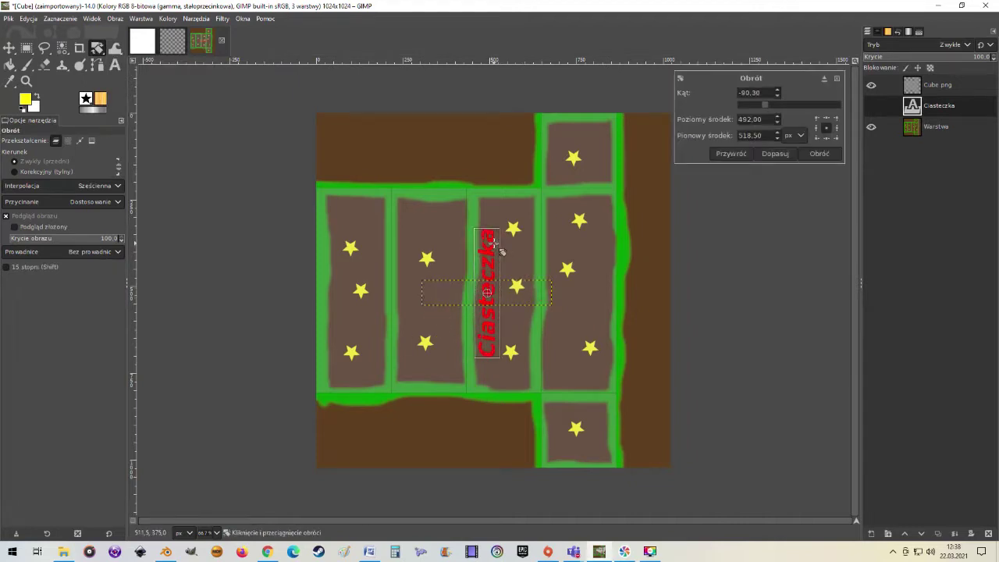
left_click(815, 154)
- Delete the Cube.png guide layer and move the text into the third panel
key("m")
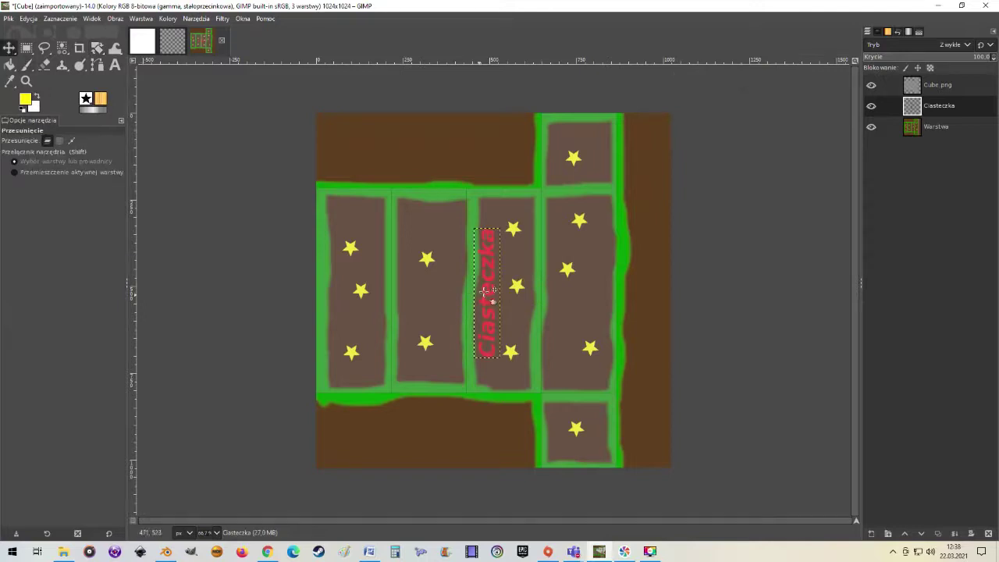
mouse_move(485, 290)
left_mouse_down()
mouse_move(740, 303)
mouse_move(634, 347)
left_mouse_up()
left_click(893, 97)
left_click(950, 87)
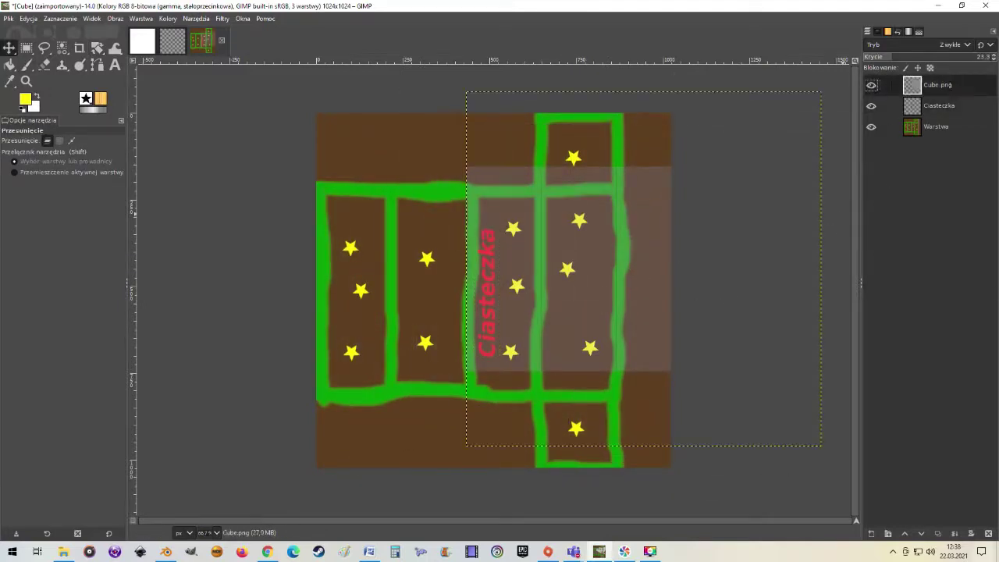
left_click(988, 533)
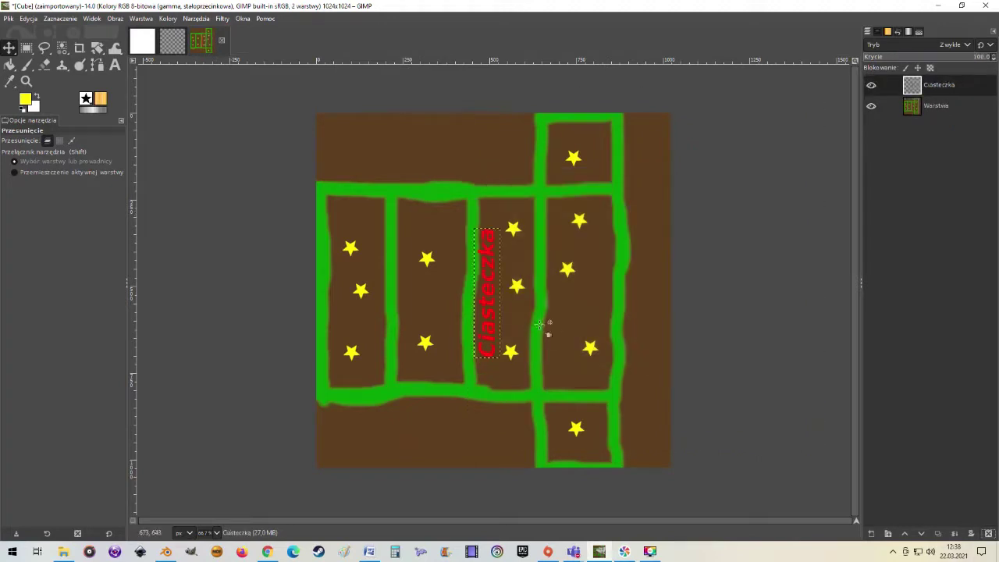
mouse_move(486, 302)
left_mouse_down()
mouse_move(531, 305)
mouse_move(506, 304)
left_mouse_up()
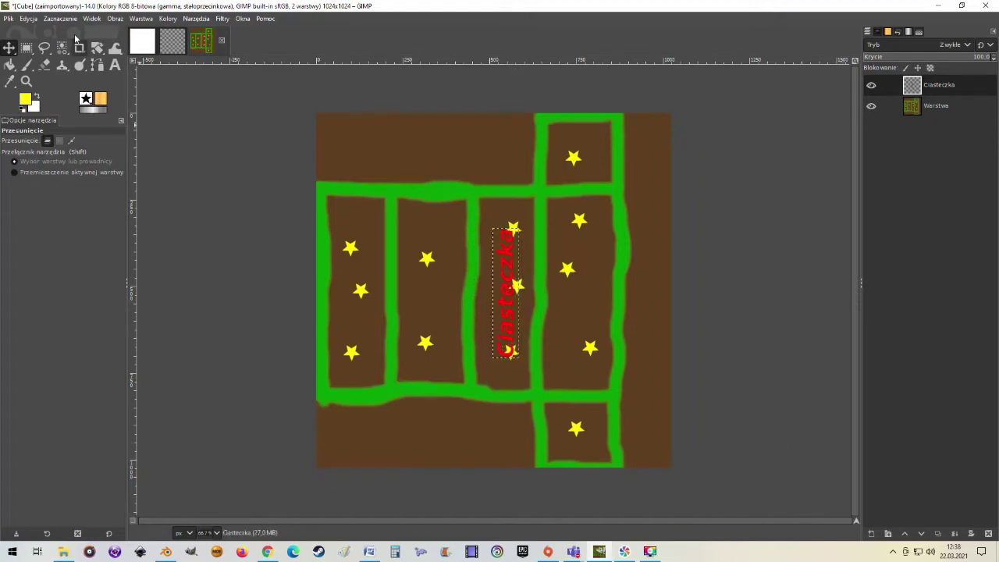
- Flatten the painted texture into a single layer
left_click(114, 21)
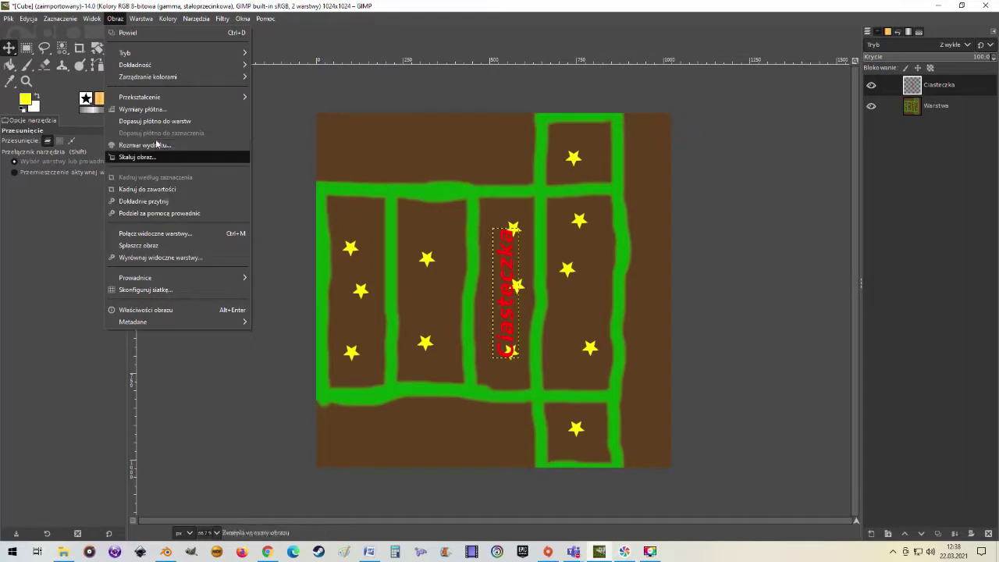
left_click(139, 245)
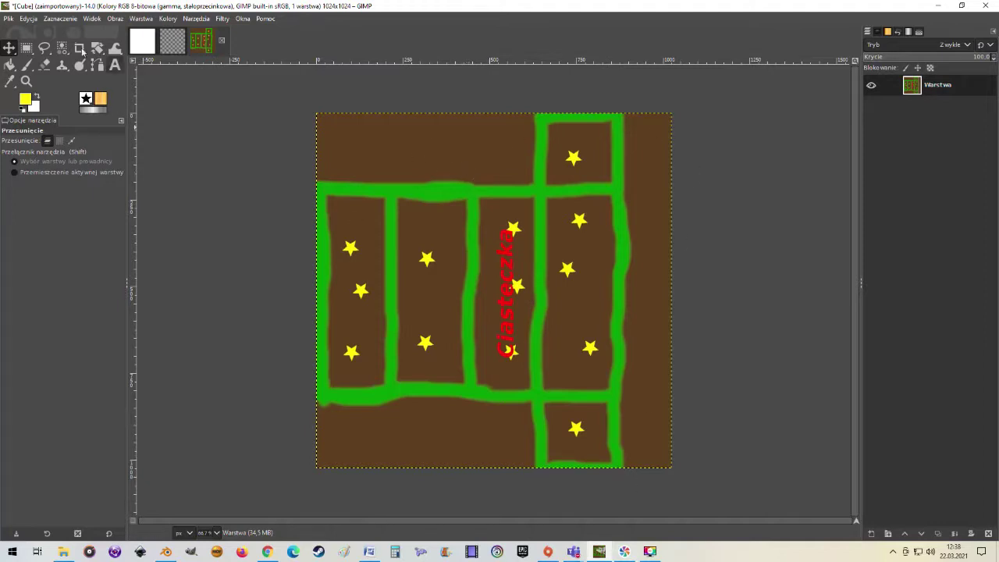
left_click(10, 18)
left_click(48, 181)
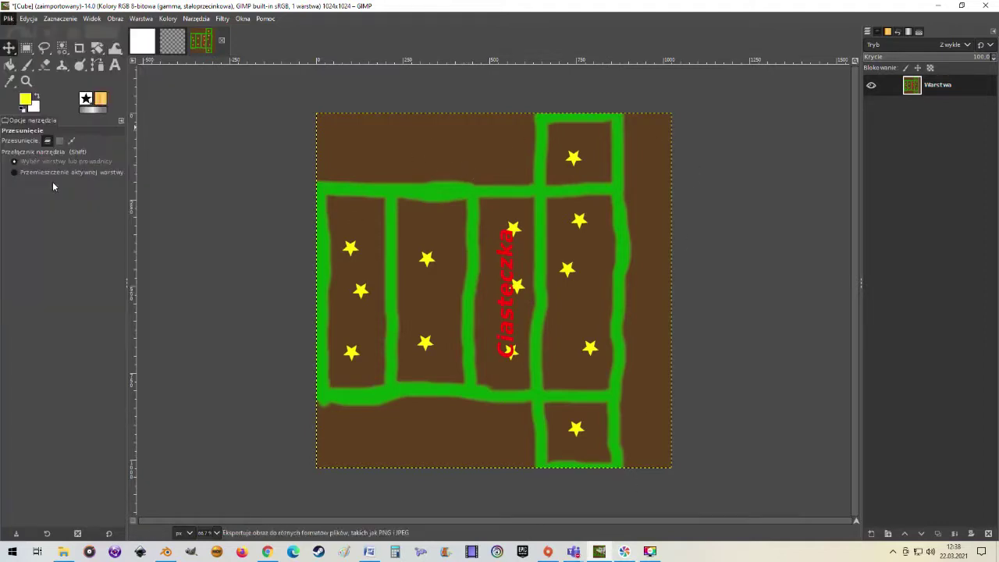
- Export the texture as ciasteczka.jpg at JPEG quality 85 into the Lekcje folder
double_click(250, 204)
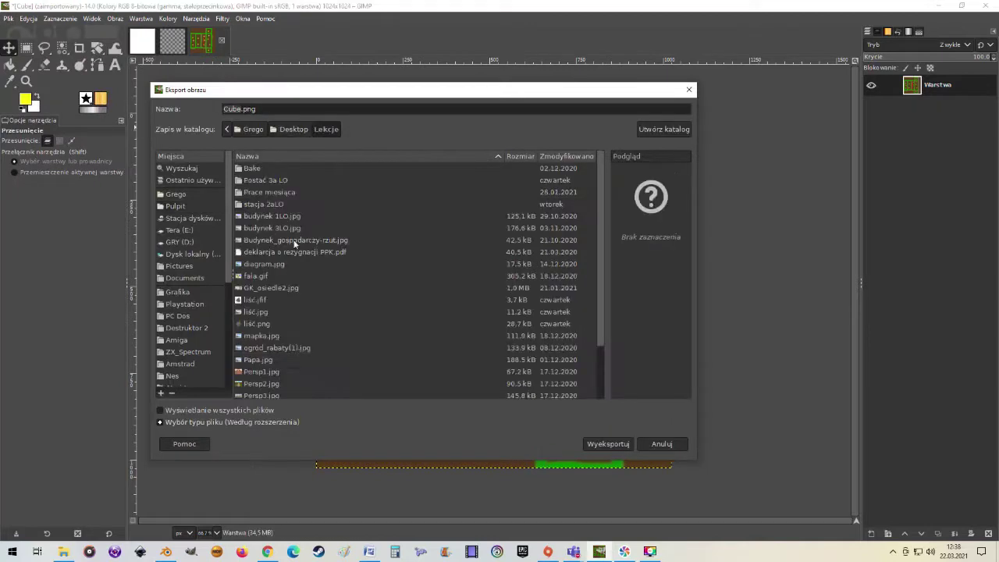
left_click_drag(269, 110, 191, 108)
type("cias")
type("teczka.")
type("jpg")
left_click(607, 443)
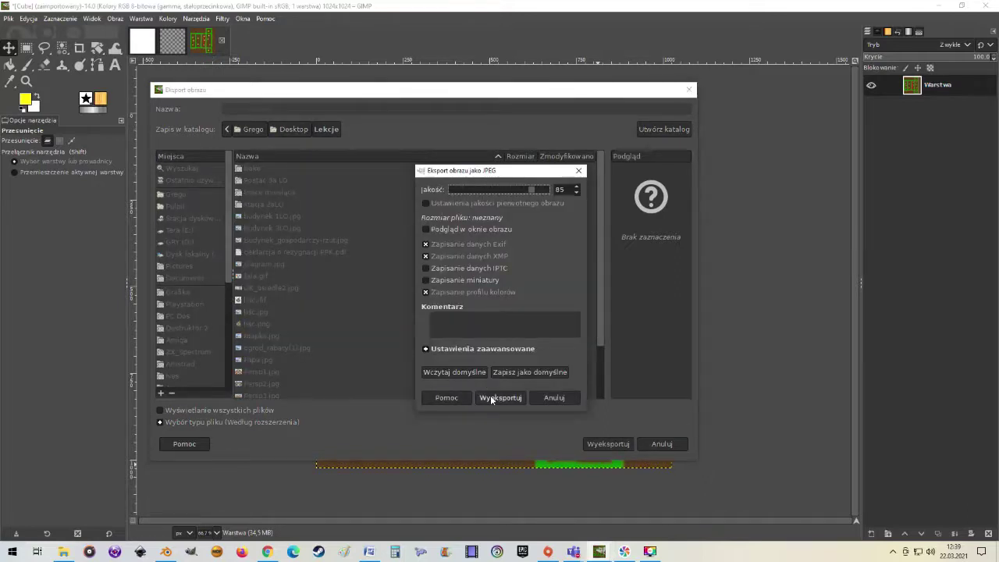
left_click(497, 398)
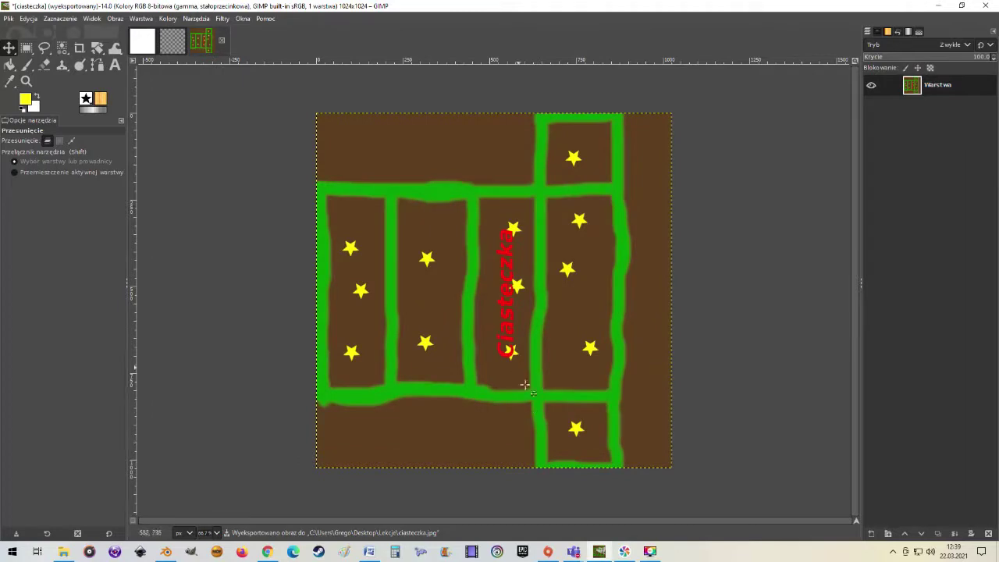
left_click(165, 551)
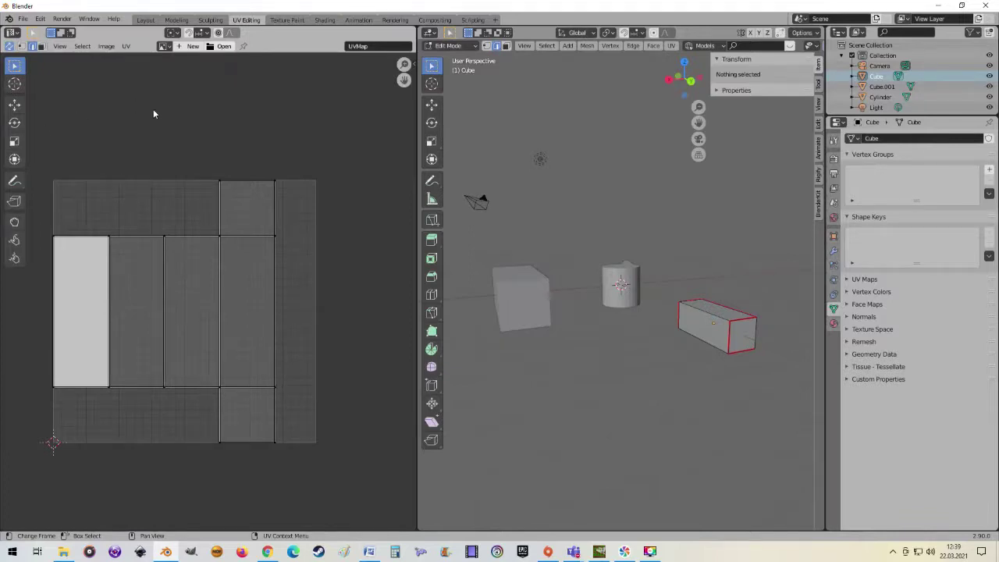
- Browse to Desktop > Lekcje and pick ciasteczka.jpg as the UV editor image
left_click(224, 46)
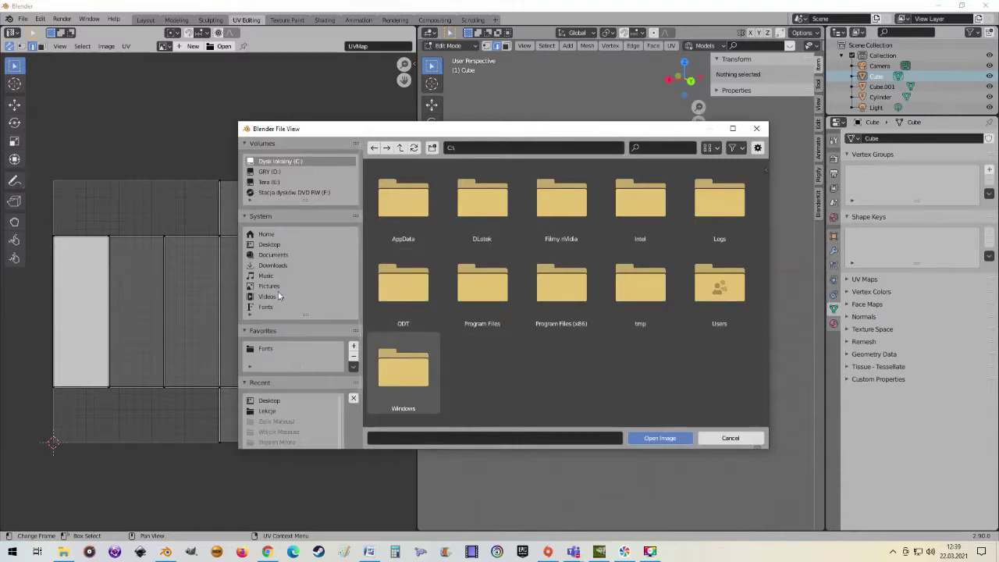
left_click(269, 244)
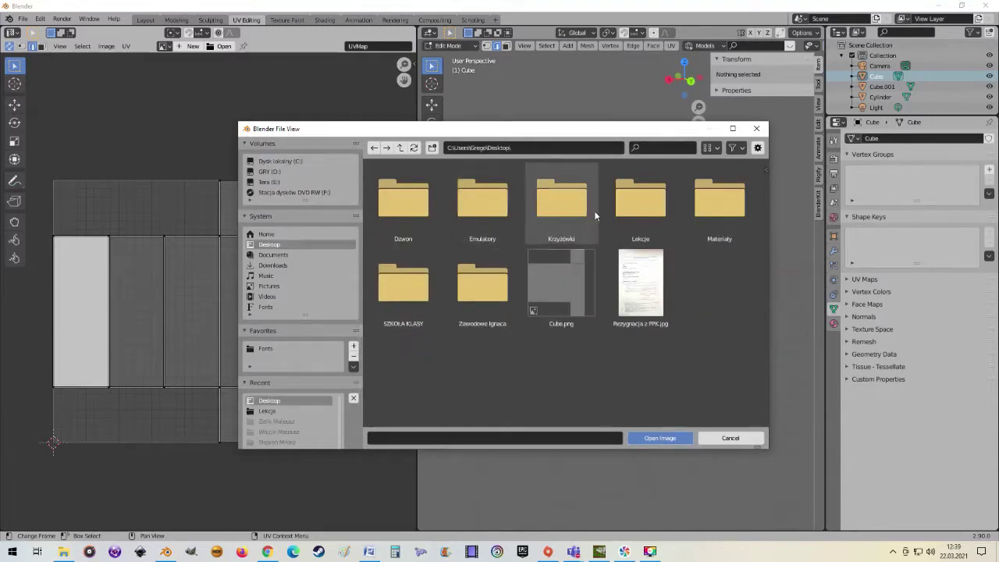
double_click(656, 210)
left_click(561, 284)
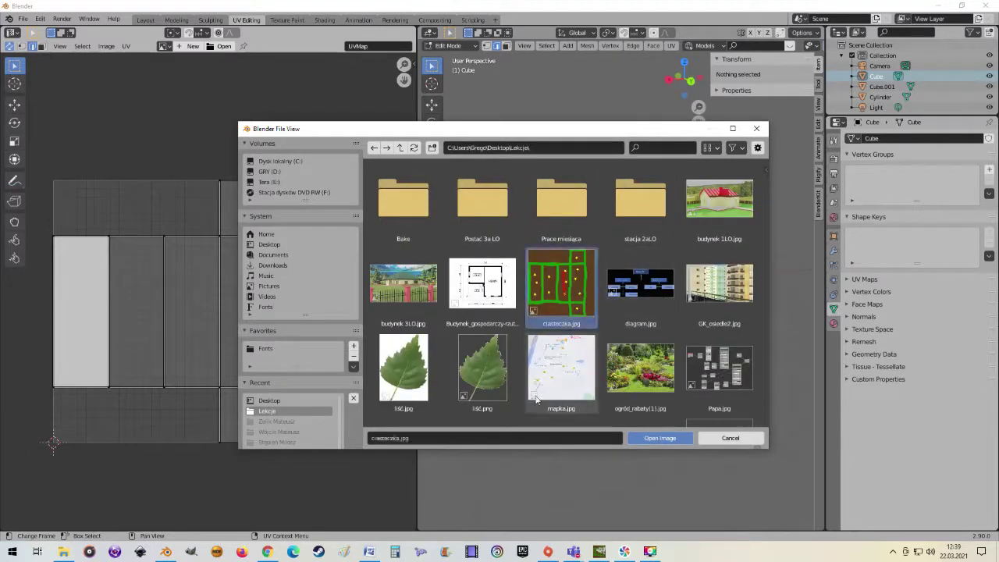
left_click(659, 438)
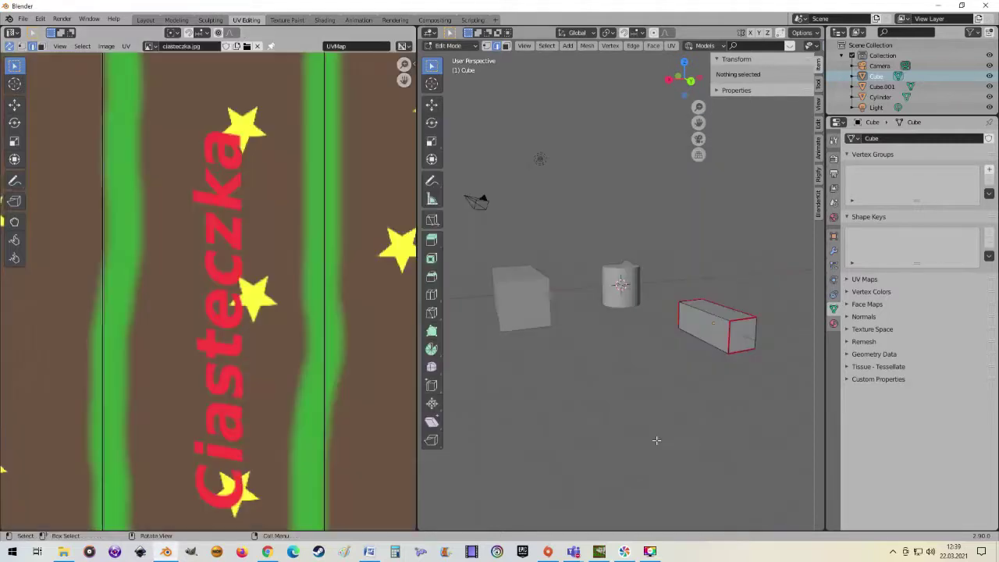
scroll(282, 315, "down", 4)
scroll(273, 312, "down", 3)
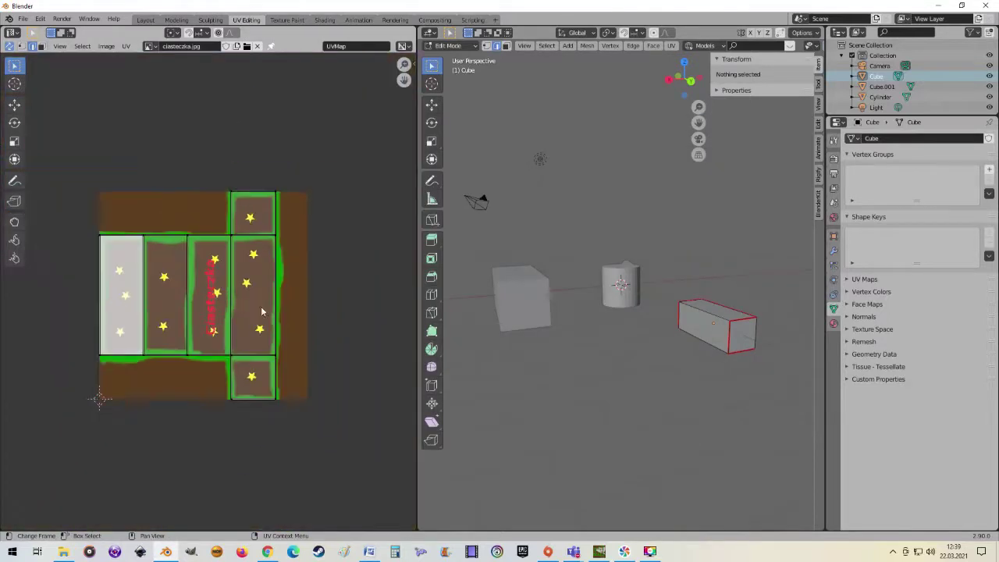
scroll(234, 304, "up", 3)
scroll(231, 286, "down", 4)
scroll(231, 286, "up", 1)
scroll(188, 238, "up", 2)
scroll(66, 206, "down", 1)
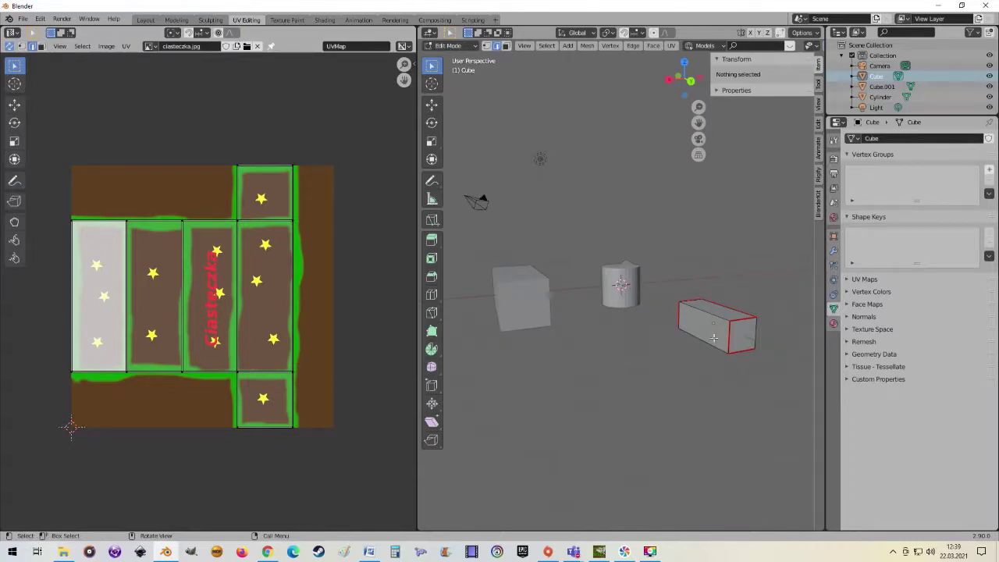
- Return to Object Mode with brighter Material Preview shading, the sidebar hidden and a wider viewport
key("Tab")
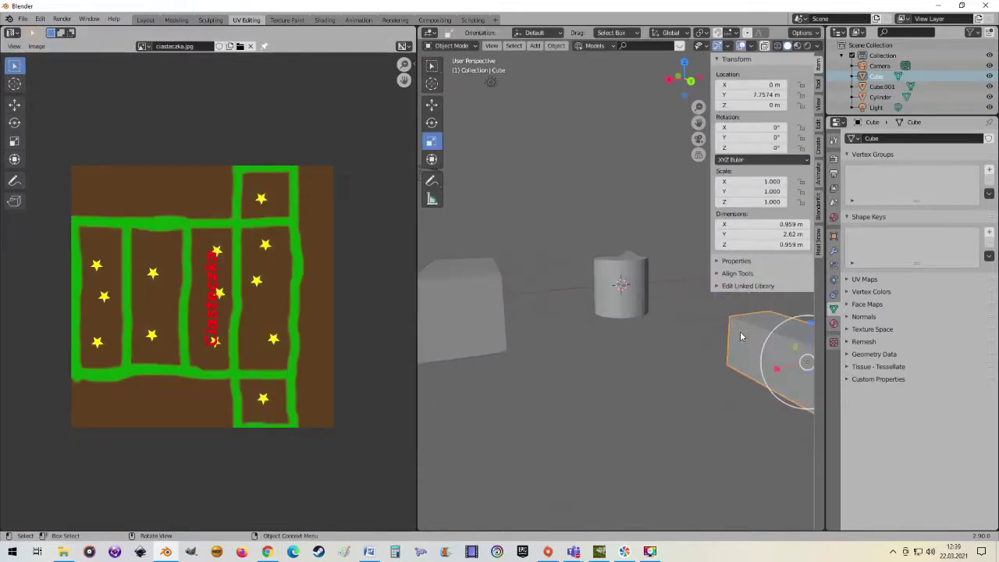
left_click(796, 46)
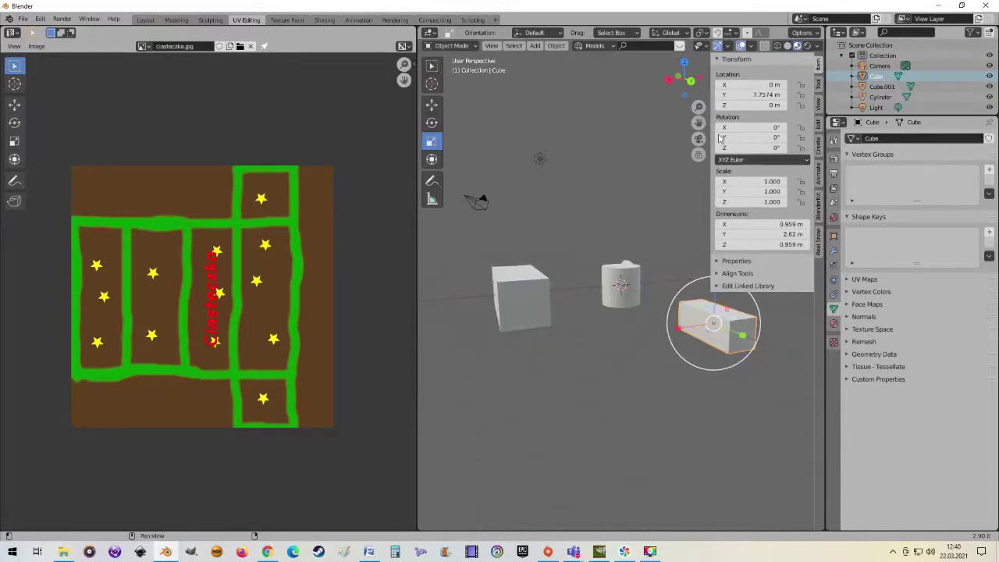
key("n")
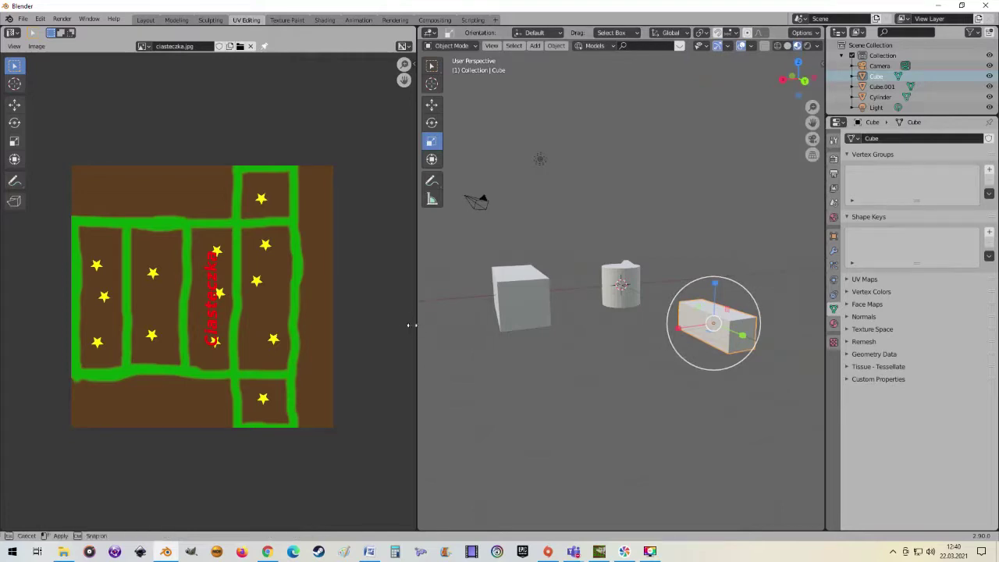
left_click_drag(416, 324, 359, 324)
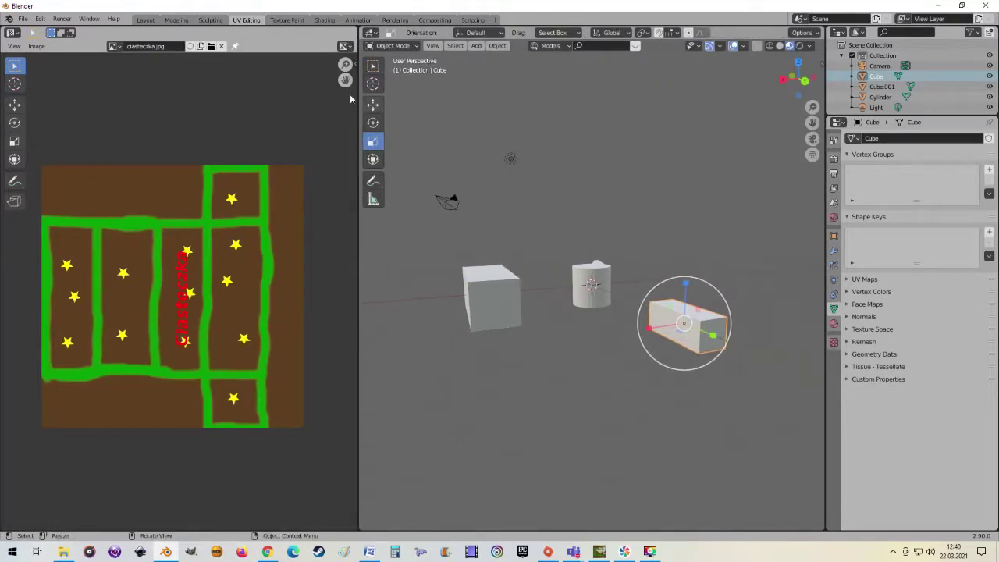
- Select the small box named Cube, with all its faces, and bring it into the Shading workspace
left_click(325, 20)
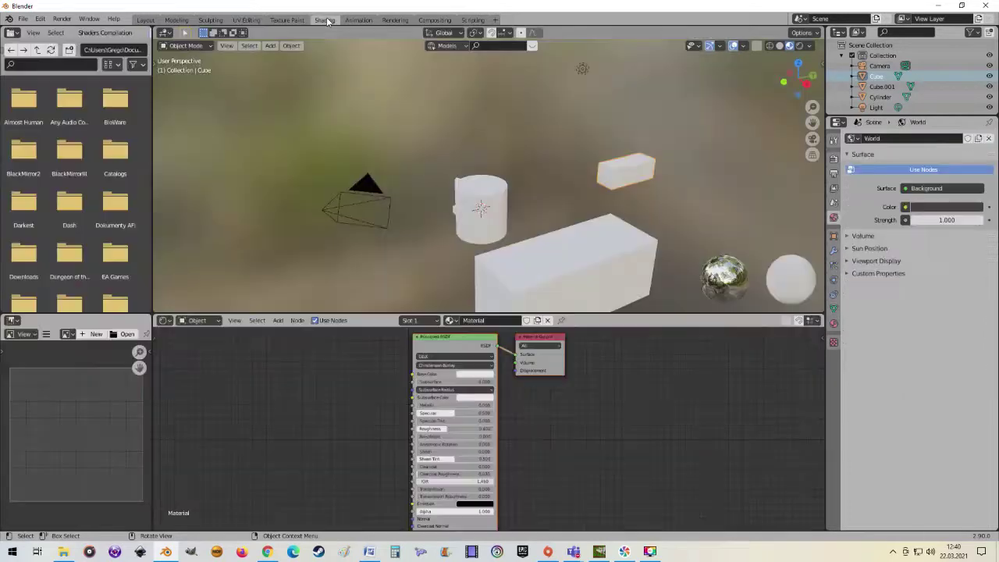
mouse_move(620, 279)
middle_mouse_down()
mouse_move(547, 208)
mouse_move(592, 190)
mouse_move(643, 217)
middle_mouse_up()
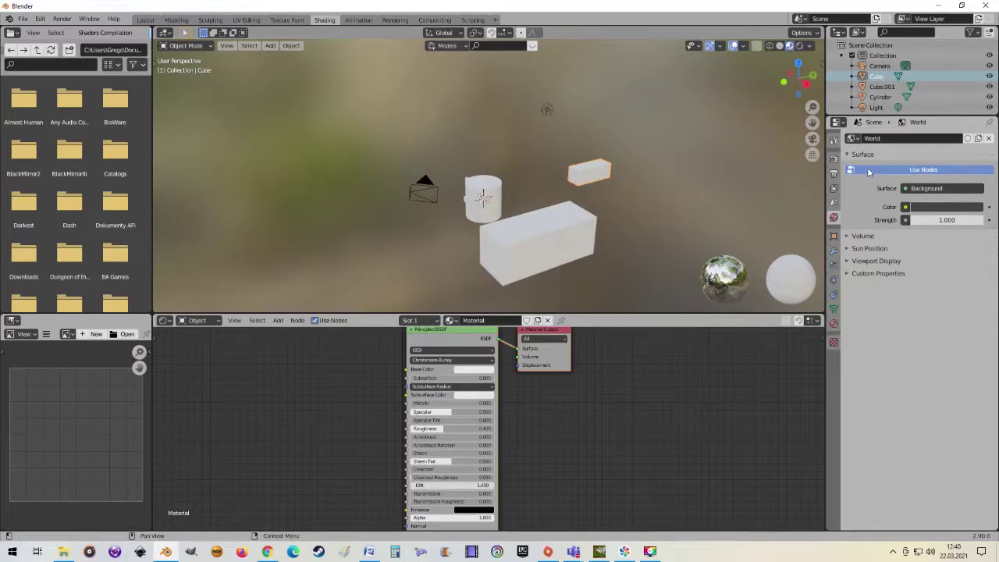
left_click(544, 228)
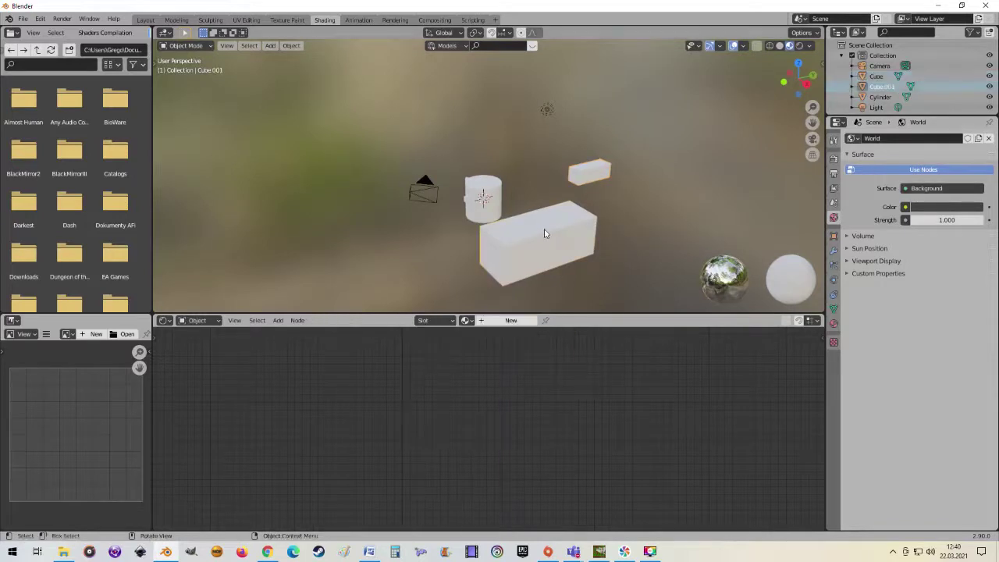
left_click(595, 179)
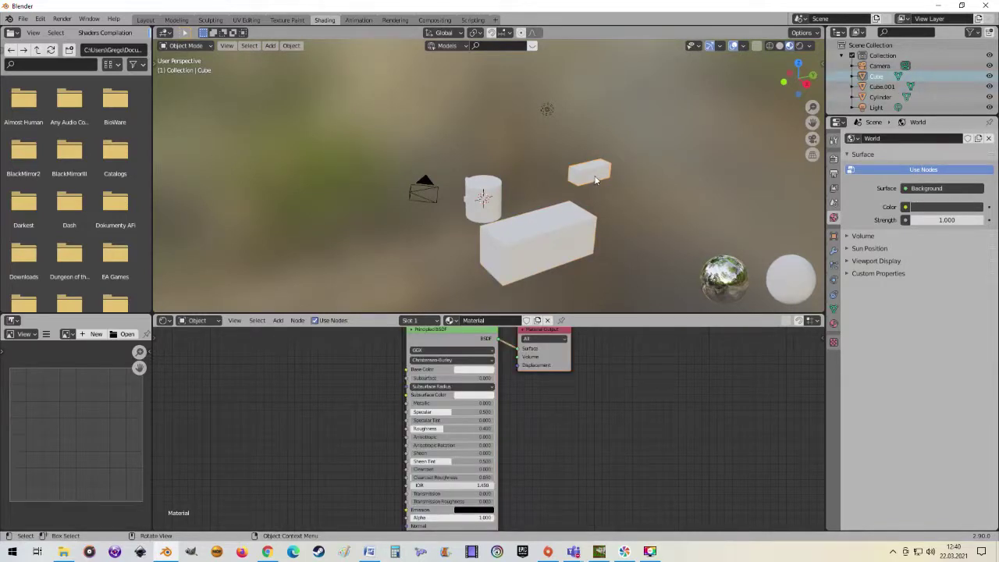
left_click(244, 21)
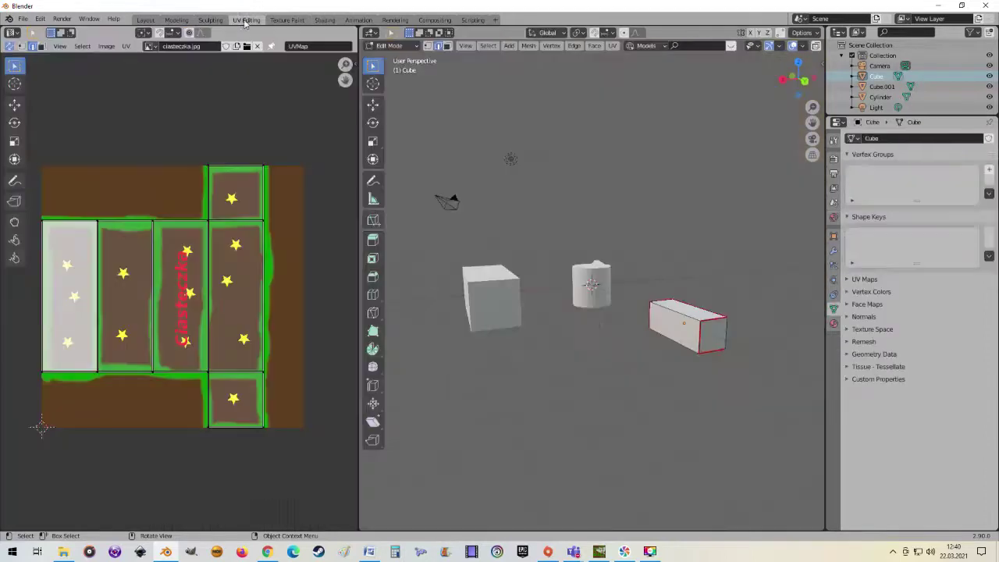
key("a")
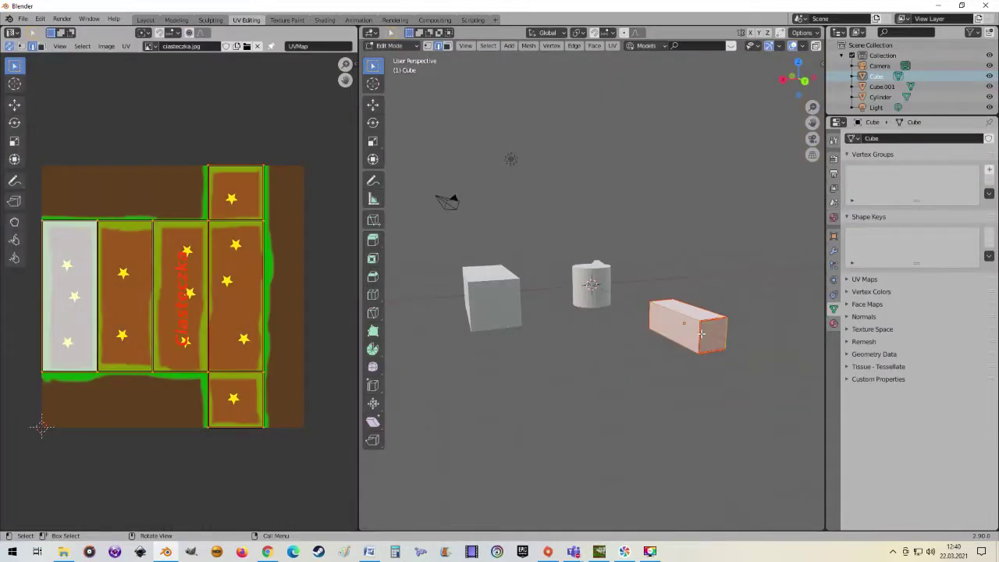
key("Tab")
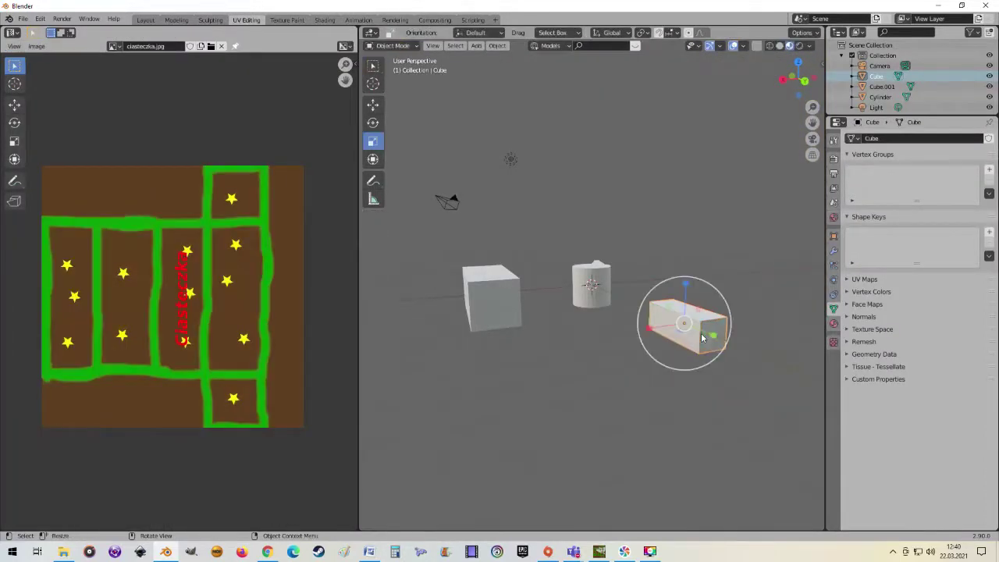
left_click(323, 21)
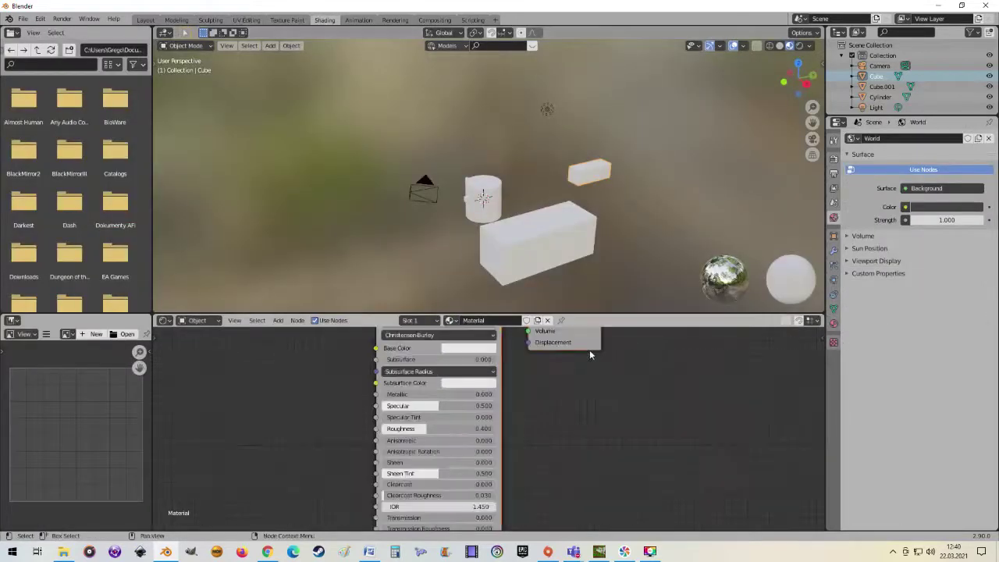
- Frame the cube, arrange the shader nodes, and toggle the World's Use Nodes off and back on
middle_click_drag(680, 502, 627, 496)
scroll(632, 199, "up", 2)
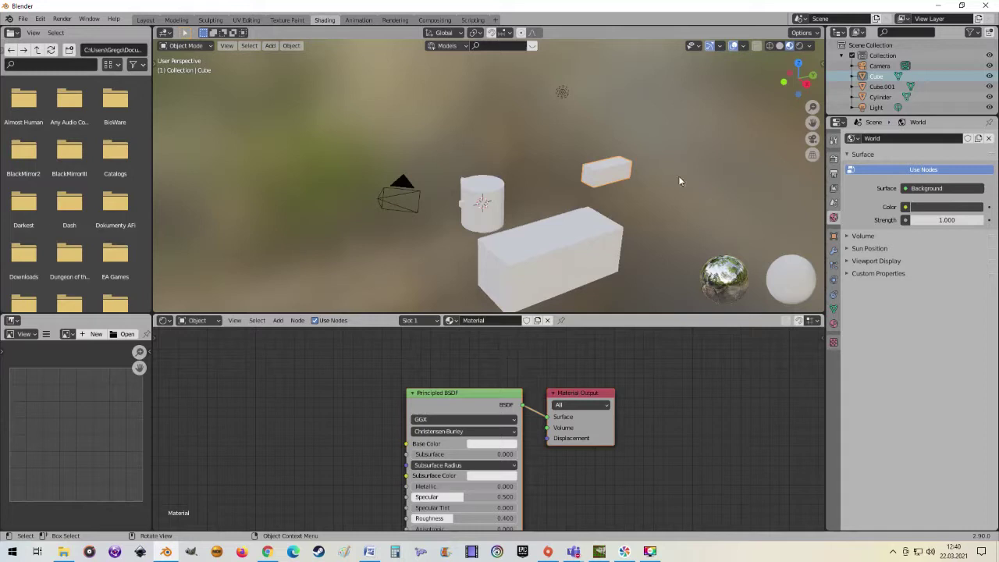
scroll(678, 176, "up", 2)
key("KP_Decimal")
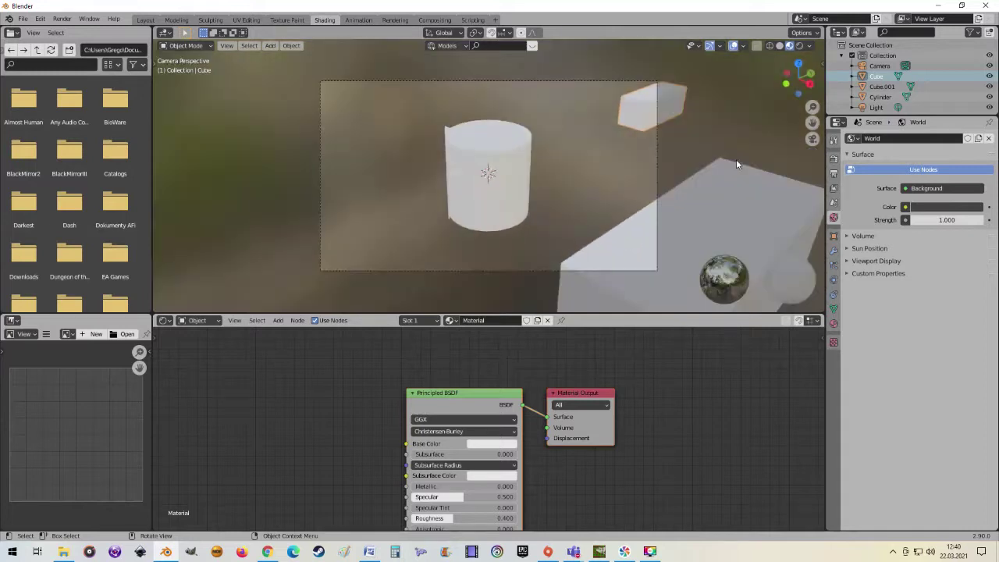
mouse_move(661, 160)
middle_mouse_down()
mouse_move(457, 173)
mouse_move(423, 164)
mouse_move(336, 454)
middle_mouse_up()
scroll(518, 463, "down", 2)
middle_click_drag(518, 463, 611, 436)
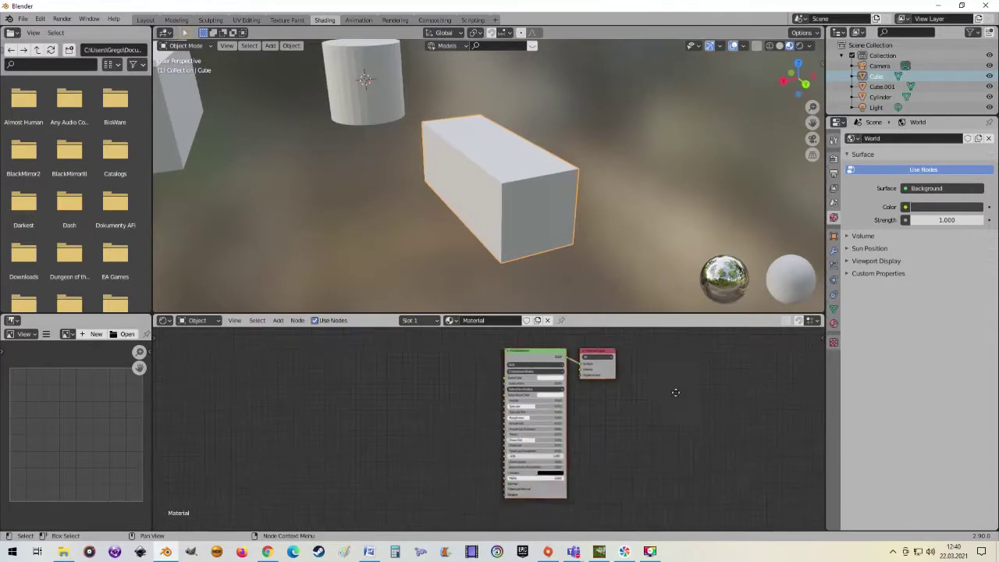
scroll(609, 431, "up", 3)
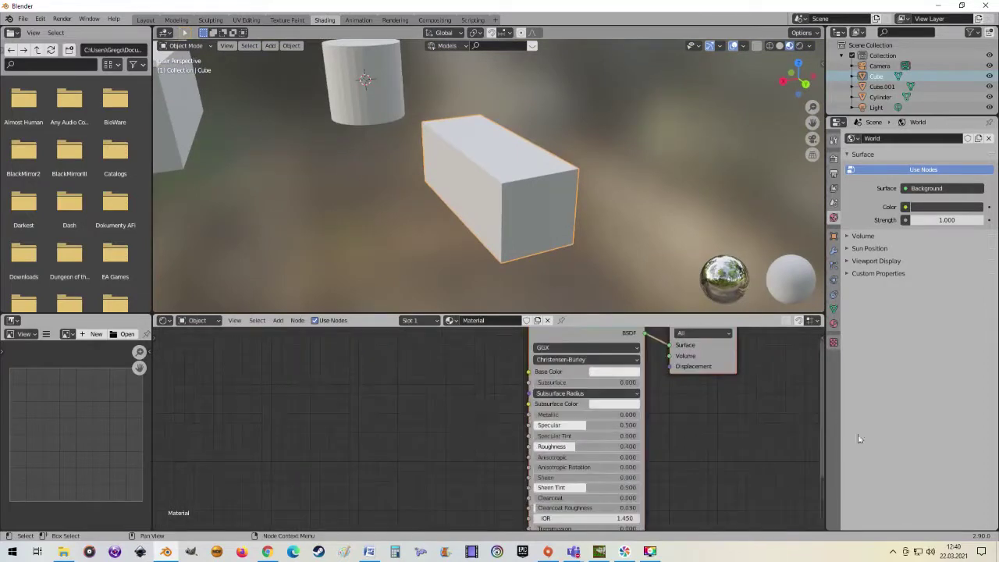
left_click(890, 171)
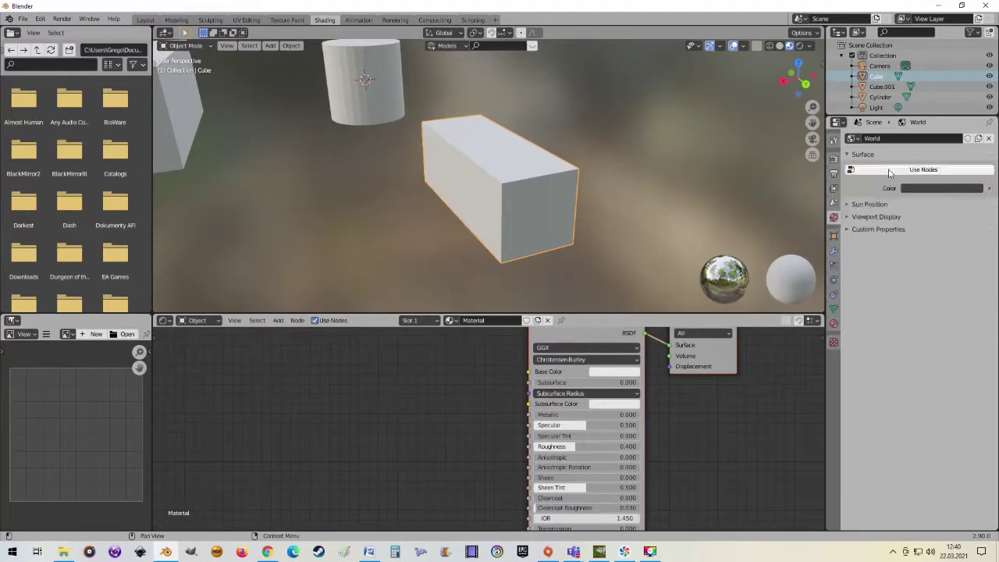
left_click(890, 171)
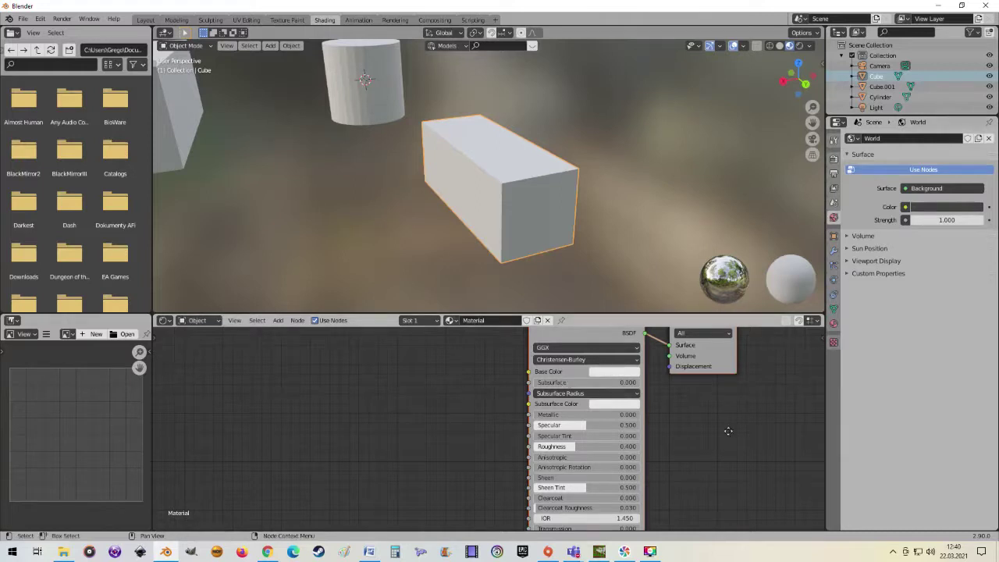
mouse_move(729, 432)
middle_mouse_down()
mouse_move(674, 469)
mouse_move(677, 445)
middle_mouse_up()
- Add an Image Texture node loading ciasteczka.jpg and wire its Color into the Principled BSDF Base Color
left_click(277, 320)
mouse_move(297, 378)
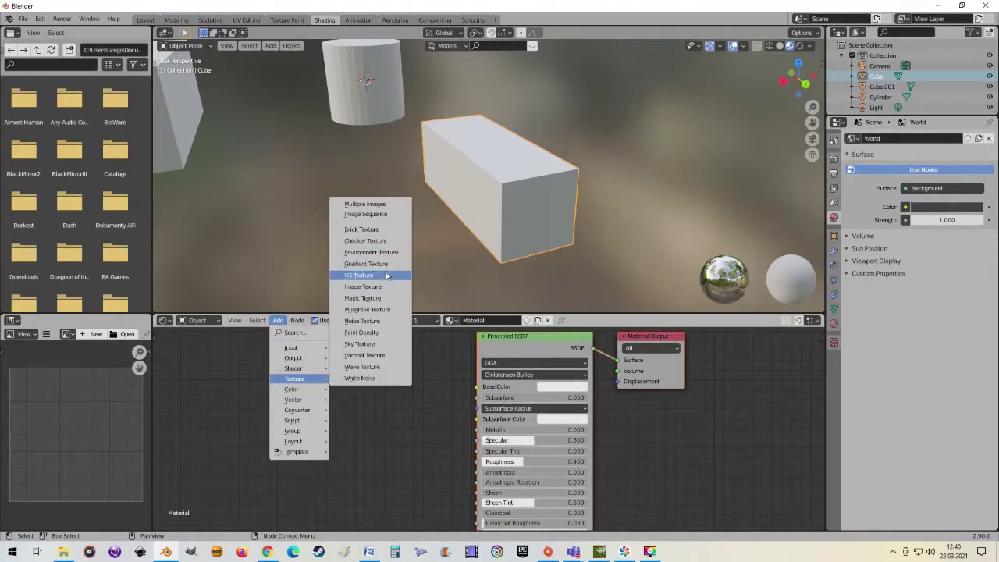
left_click(381, 286)
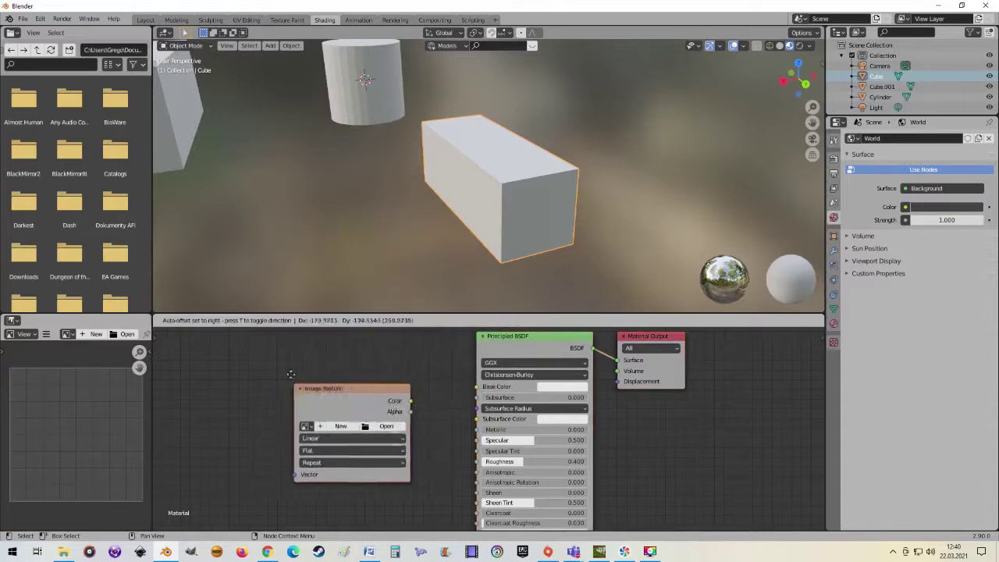
left_click(294, 366)
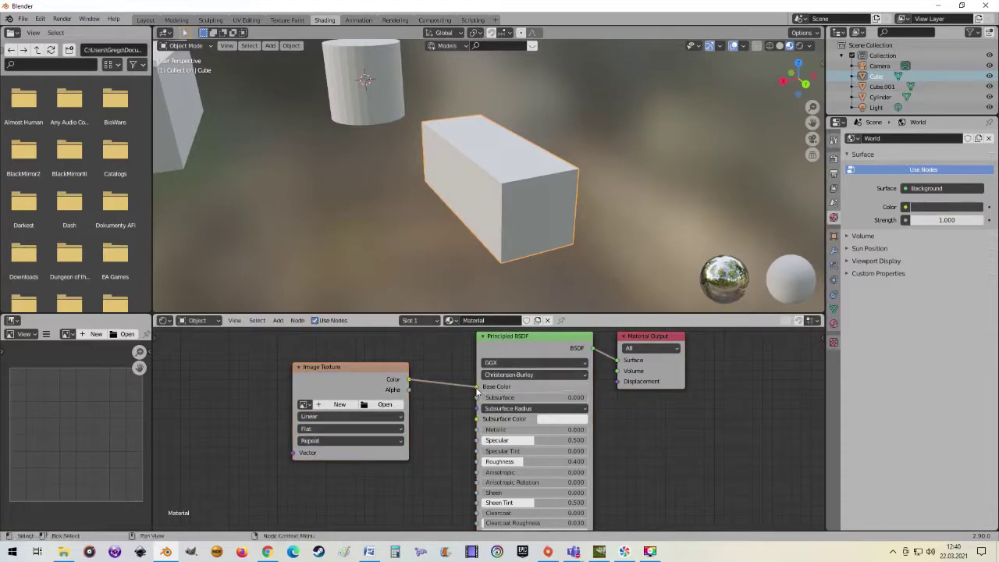
left_click_drag(477, 390, 476, 387)
mouse_move(552, 231)
middle_mouse_down()
mouse_move(522, 214)
mouse_move(583, 233)
mouse_move(578, 241)
middle_mouse_up()
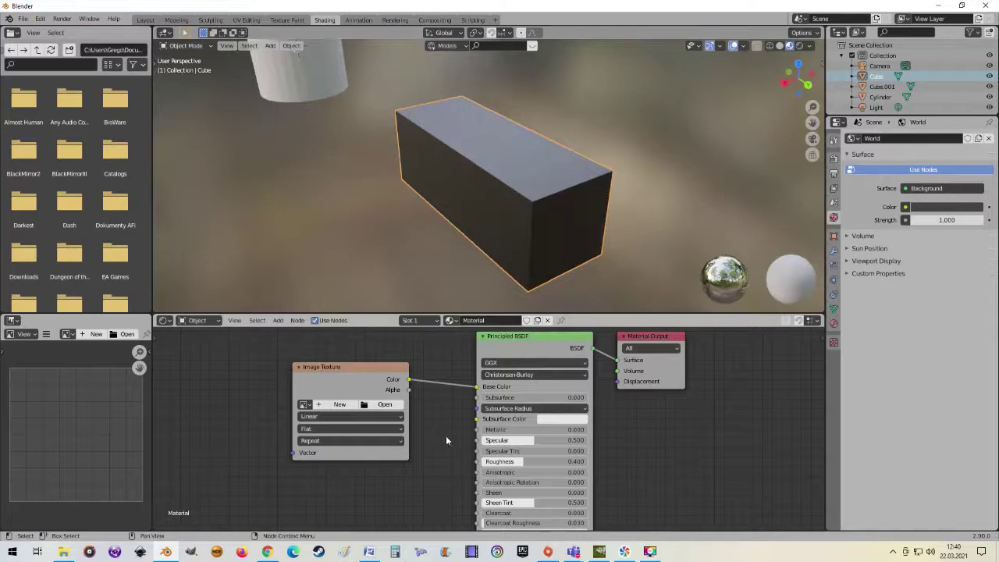
left_click(308, 405)
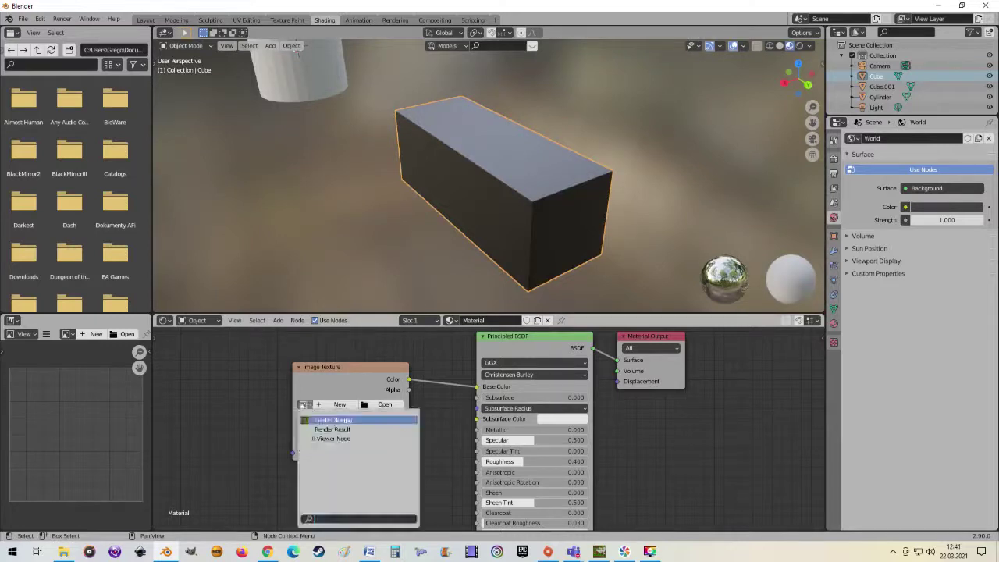
left_click(318, 422)
mouse_move(598, 241)
middle_mouse_down()
mouse_move(432, 171)
mouse_move(571, 260)
mouse_move(465, 144)
mouse_move(496, 252)
mouse_move(537, 234)
mouse_move(531, 203)
middle_mouse_up()
- Rotate the textured cube to a tilted angle and orbit to inspect its starred faces
scroll(537, 219, "down", 2)
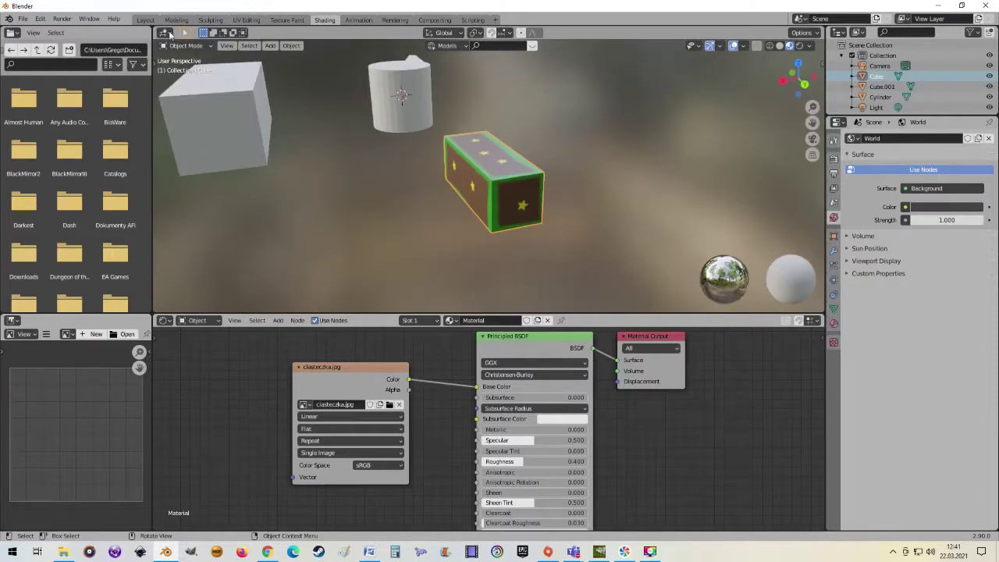
mouse_move(569, 239)
middle_mouse_down()
mouse_move(524, 205)
mouse_move(554, 202)
mouse_move(539, 177)
mouse_move(547, 176)
middle_mouse_up()
key("r")
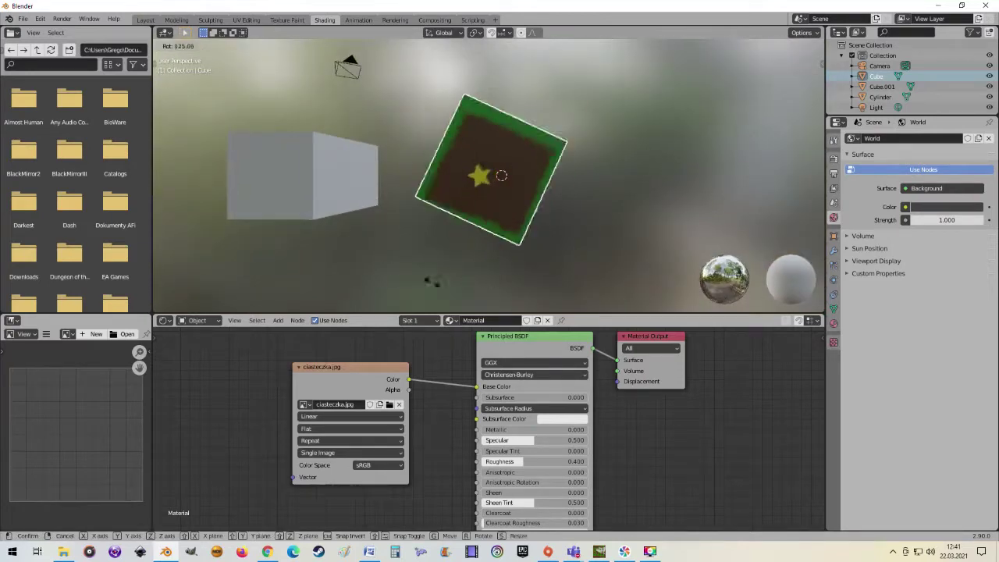
left_click(401, 232)
mouse_move(401, 231)
middle_mouse_down()
mouse_move(561, 188)
mouse_move(540, 215)
mouse_move(516, 194)
mouse_move(517, 219)
middle_mouse_up()
scroll(595, 181, "up", 3)
mouse_move(595, 180)
middle_mouse_down()
mouse_move(519, 232)
mouse_move(606, 229)
mouse_move(638, 244)
mouse_move(620, 229)
mouse_move(598, 258)
mouse_move(583, 259)
mouse_move(492, 234)
middle_mouse_up()
mouse_move(684, 216)
middle_mouse_down()
mouse_move(652, 183)
mouse_move(603, 202)
mouse_move(614, 223)
mouse_move(506, 218)
mouse_move(544, 207)
middle_mouse_up()
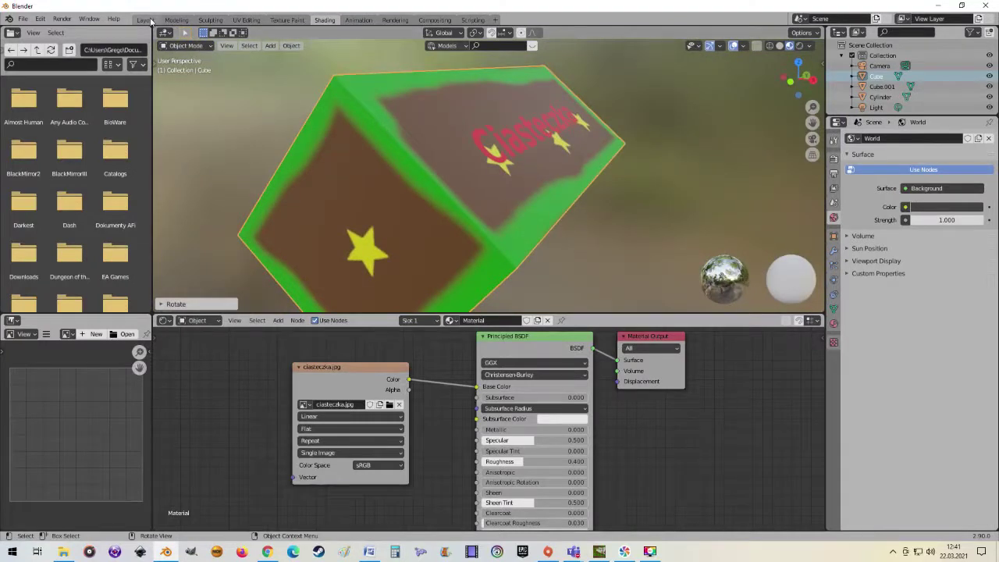
- In UV Editing, frame the cube and start moving its UV islands across ciasteczka.jpg
left_click(245, 19)
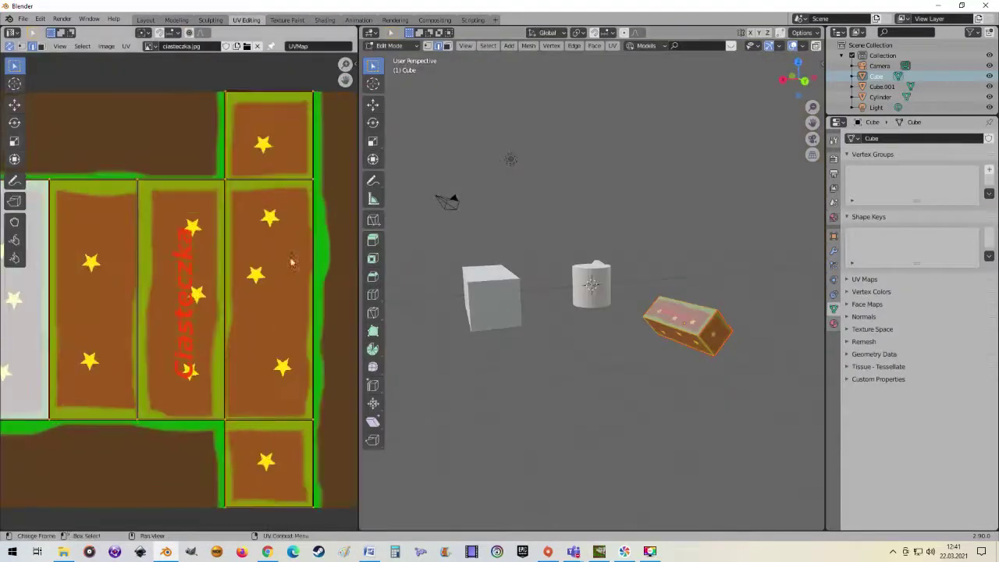
mouse_move(699, 310)
middle_mouse_down()
mouse_move(726, 352)
mouse_move(748, 349)
mouse_move(660, 346)
middle_mouse_up()
key("KP_Decimal")
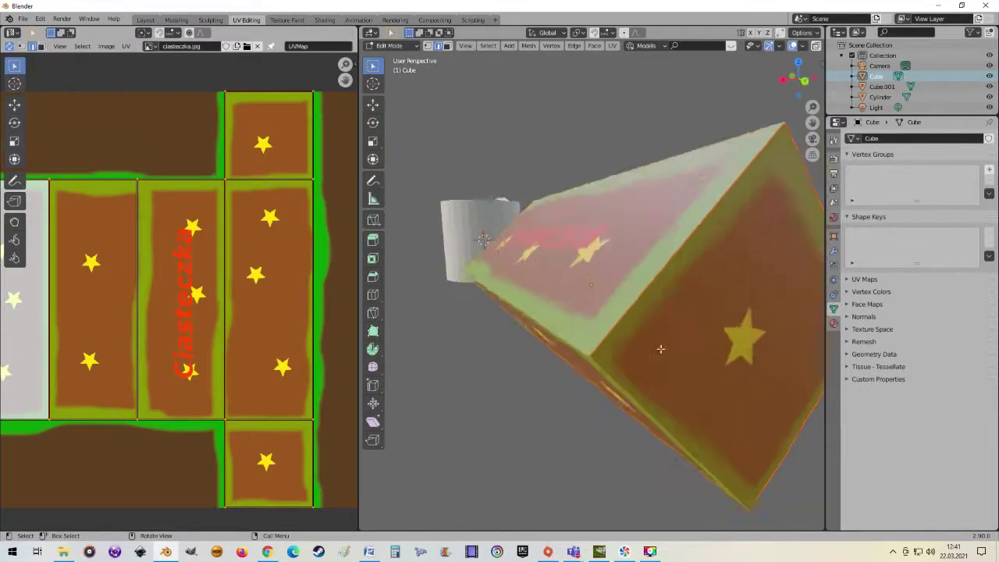
scroll(294, 366, "down", 3)
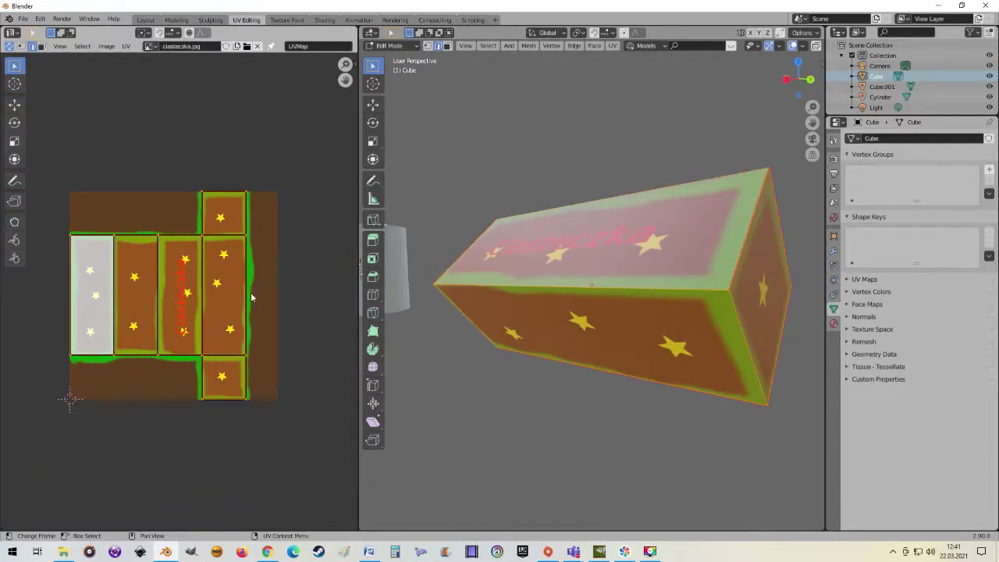
key("g")
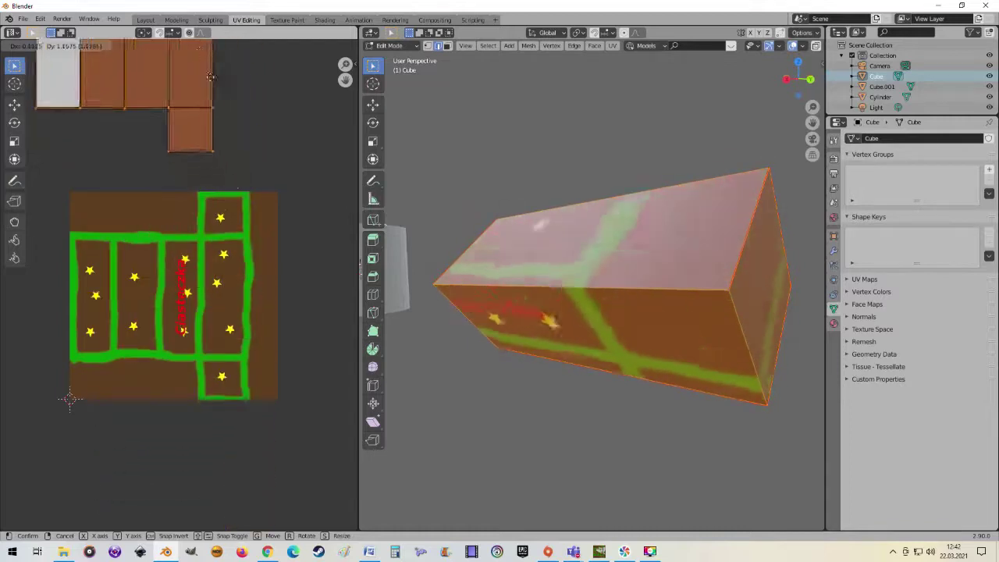
right_click(239, 316)
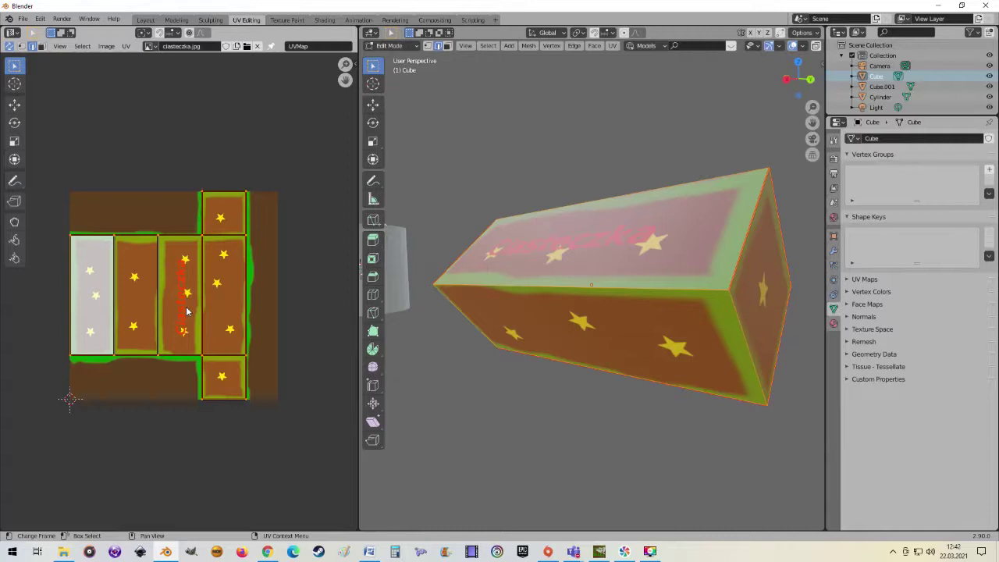
scroll(269, 322, "up", 3)
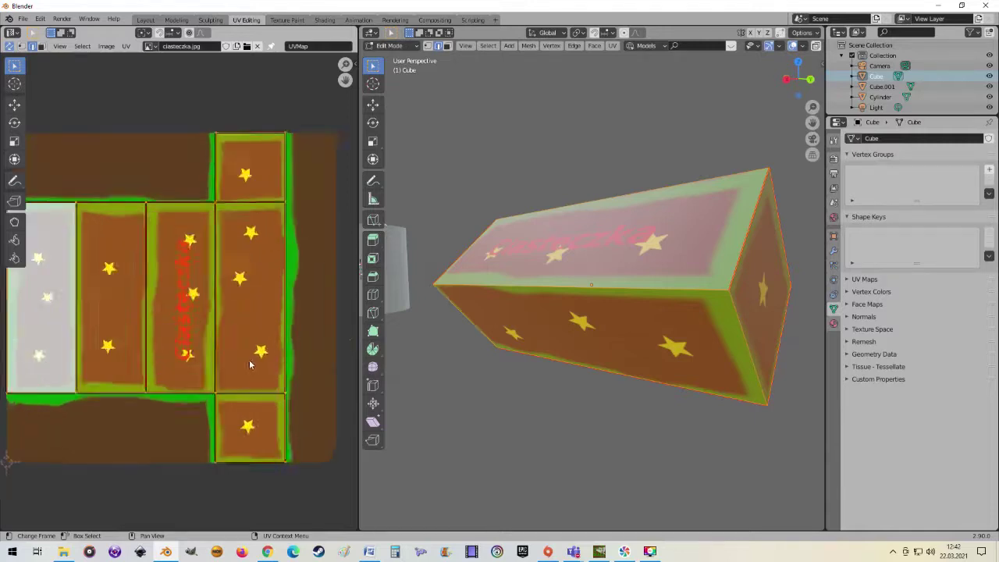
scroll(270, 322, "down", 3)
left_click(251, 209)
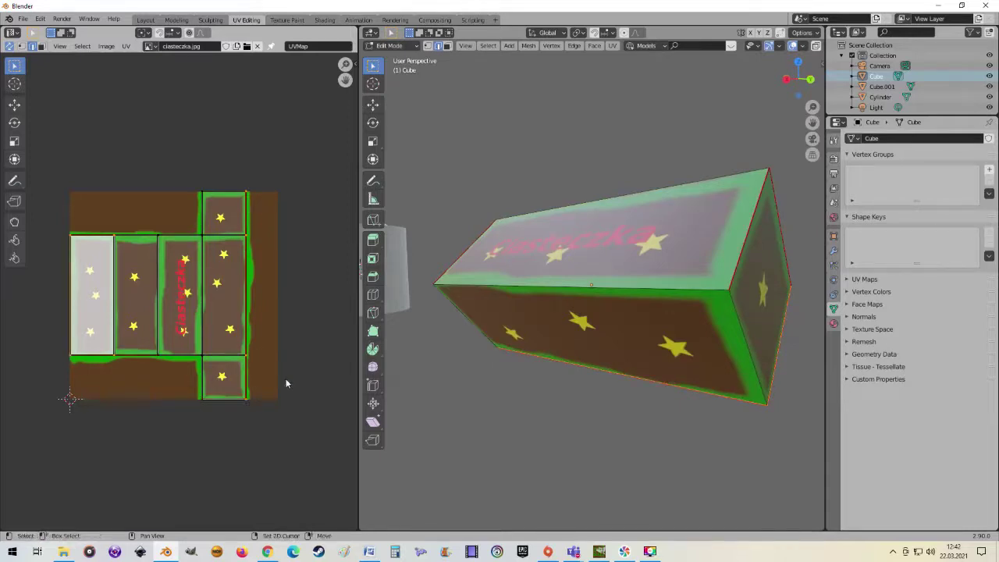
scroll(268, 274, "up", 1)
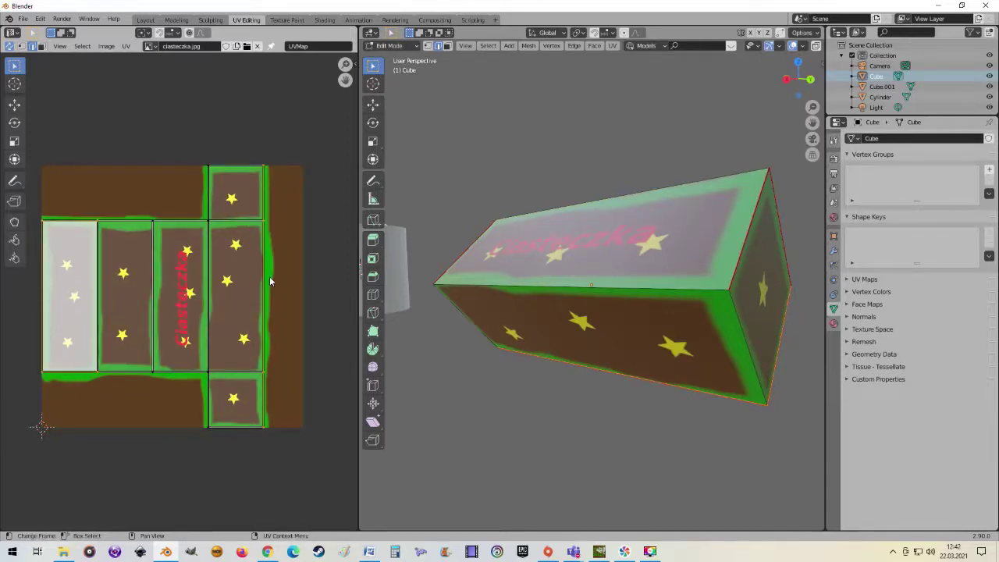
left_click(260, 283, "alt")
key("g")
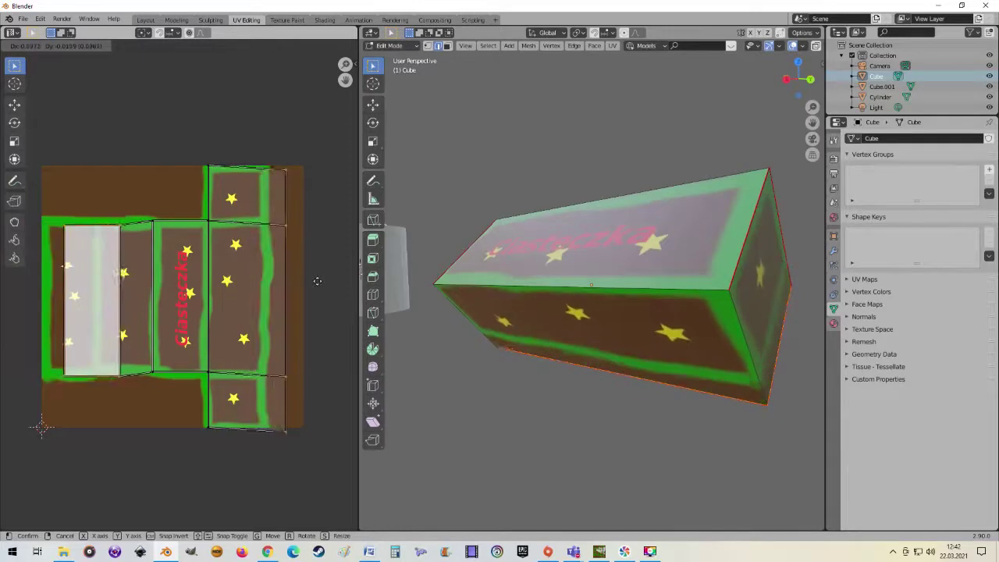
right_click(280, 284)
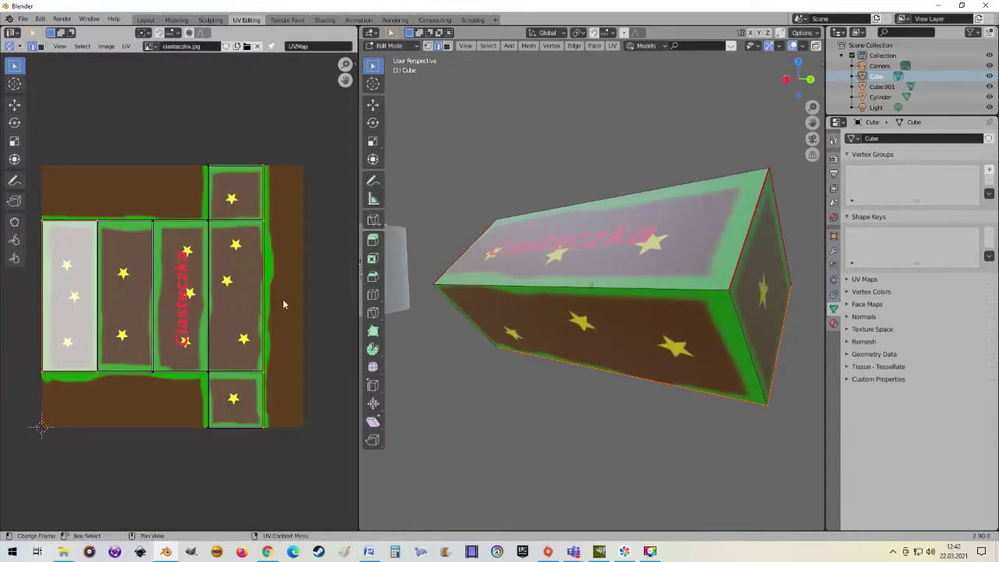
key("a")
key("s")
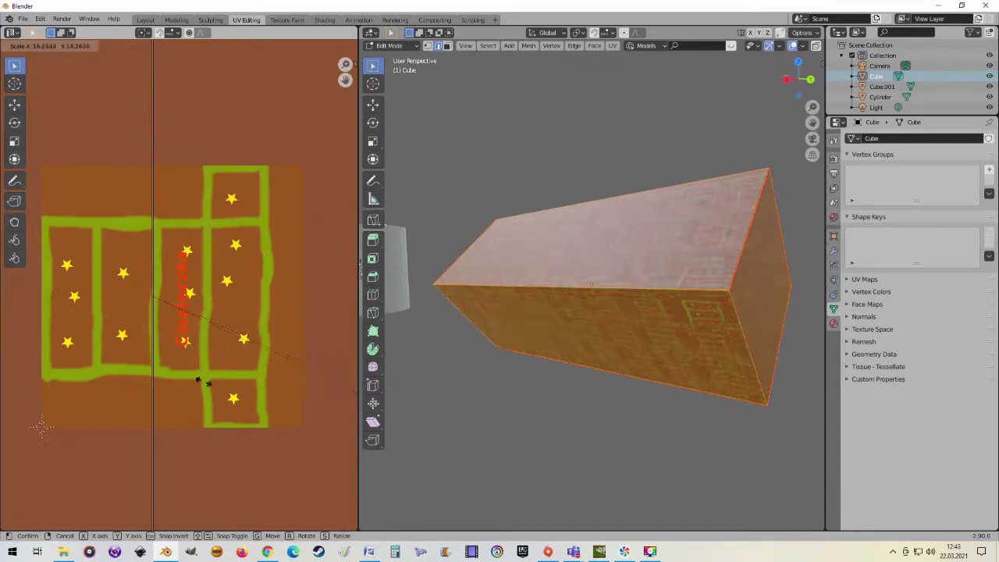
right_click(22, 300)
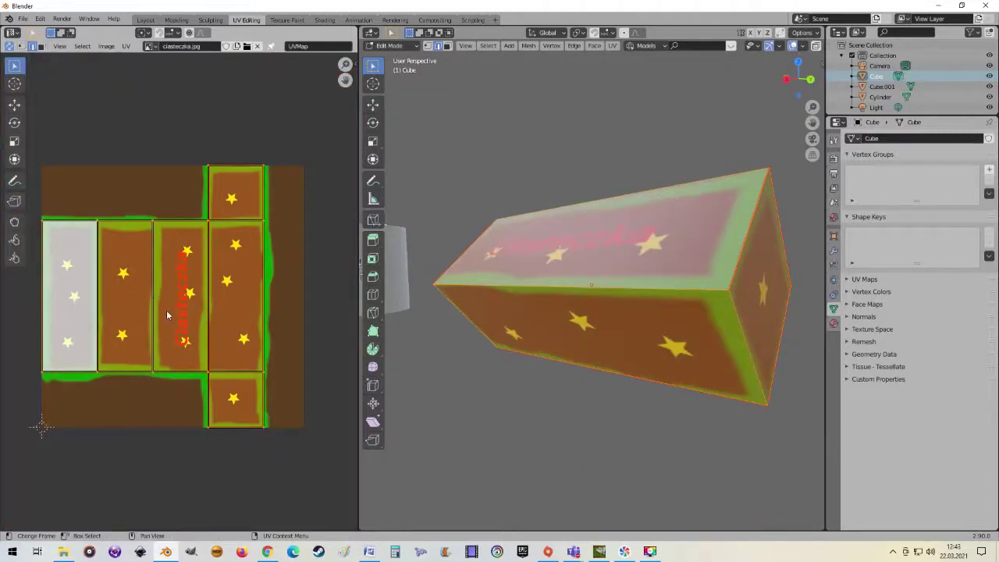
scroll(166, 315, "down", 3)
scroll(166, 315, "up", 3)
scroll(166, 315, "up", 1)
scroll(250, 326, "down", 2)
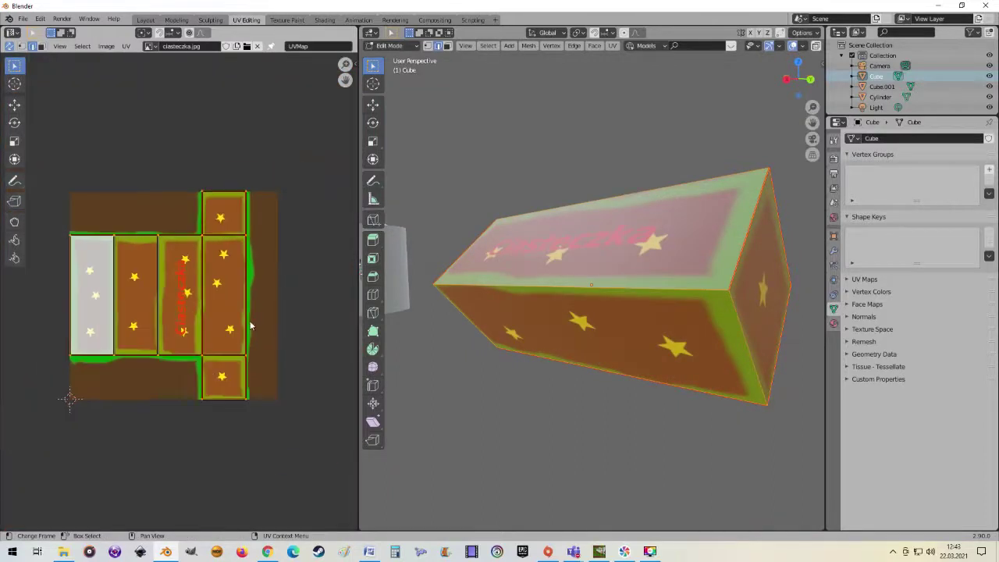
mouse_move(487, 295)
middle_mouse_down()
mouse_move(530, 316)
mouse_move(525, 292)
mouse_move(689, 297)
middle_mouse_up()
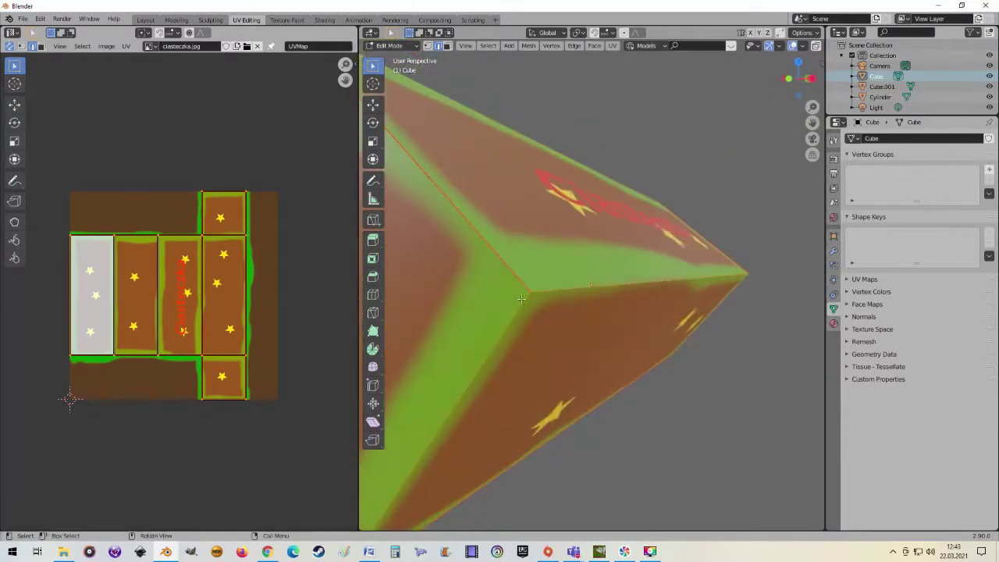
- Bevel the selected edges with 3 segments and a tiny 0.000679 m width
mouse_move(555, 292)
middle_mouse_down()
mouse_move(448, 307)
mouse_move(466, 289)
mouse_move(449, 297)
mouse_move(543, 310)
mouse_move(542, 292)
mouse_move(595, 257)
middle_mouse_up()
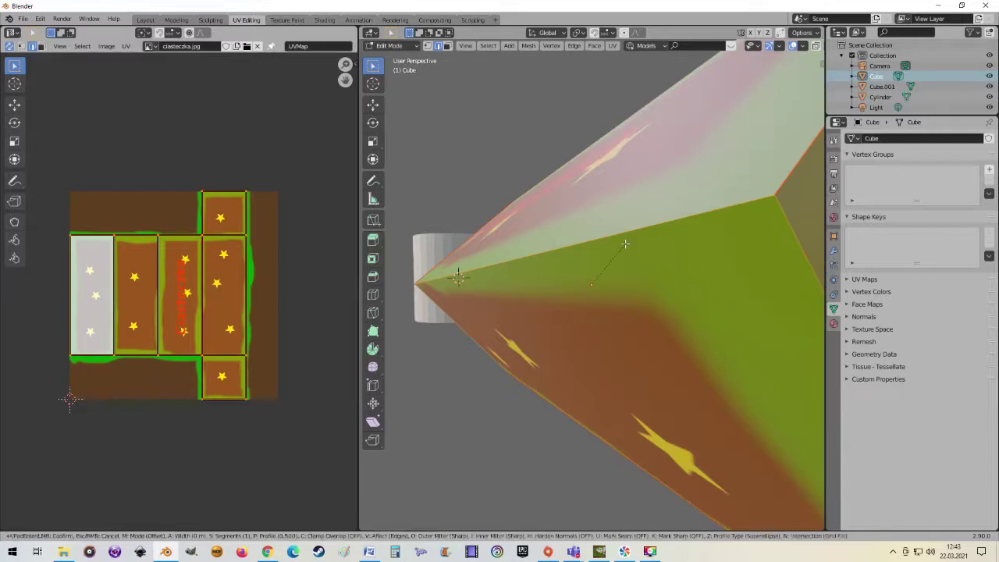
key("ctrl+b")
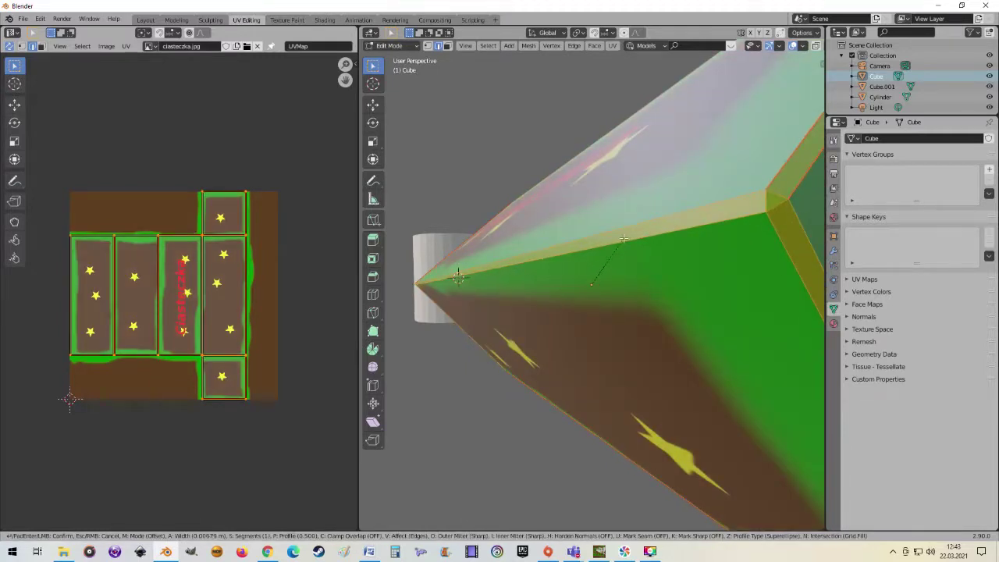
scroll(623, 238, "up", 1)
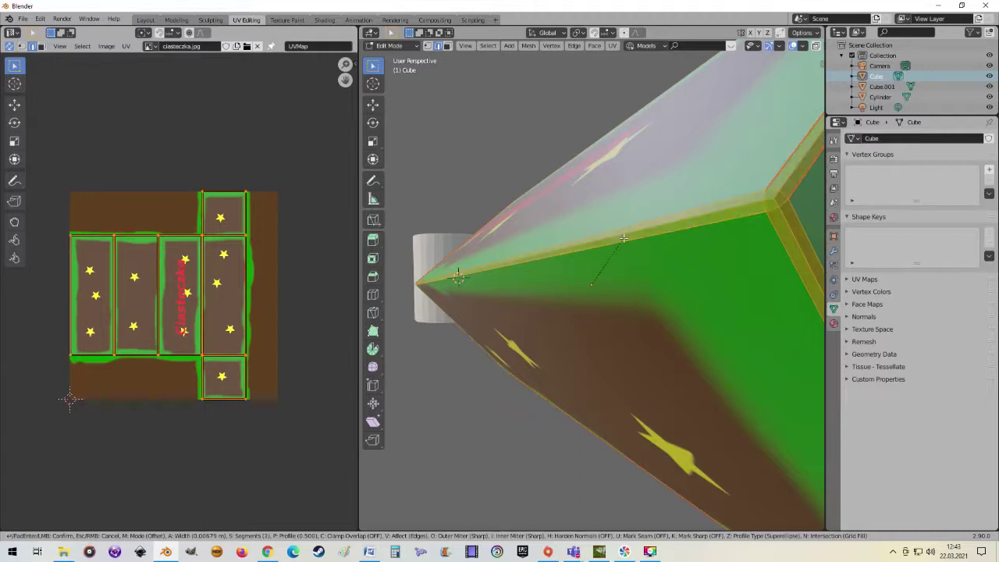
scroll(623, 238, "up", 1)
scroll(624, 238, "up", 1)
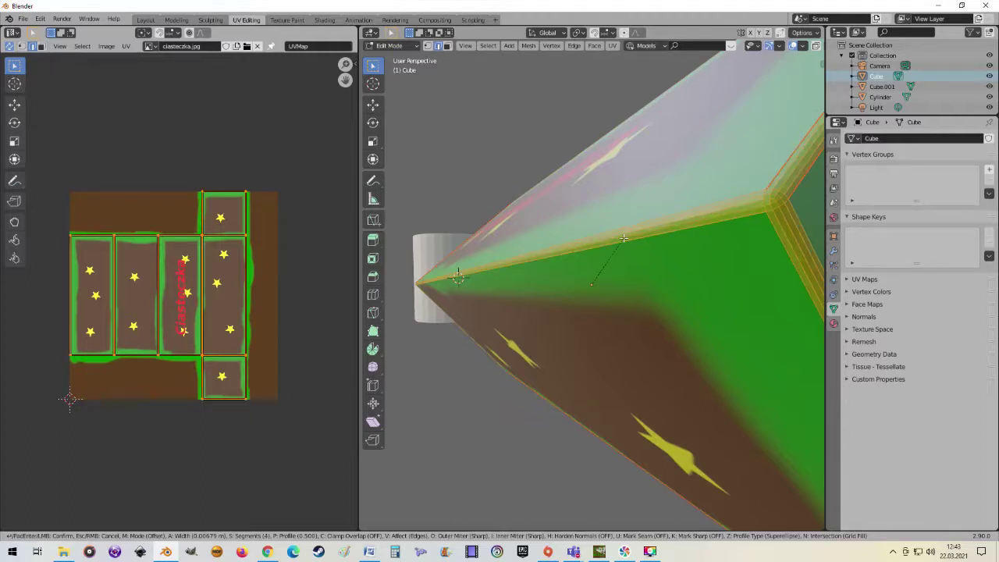
key("0")
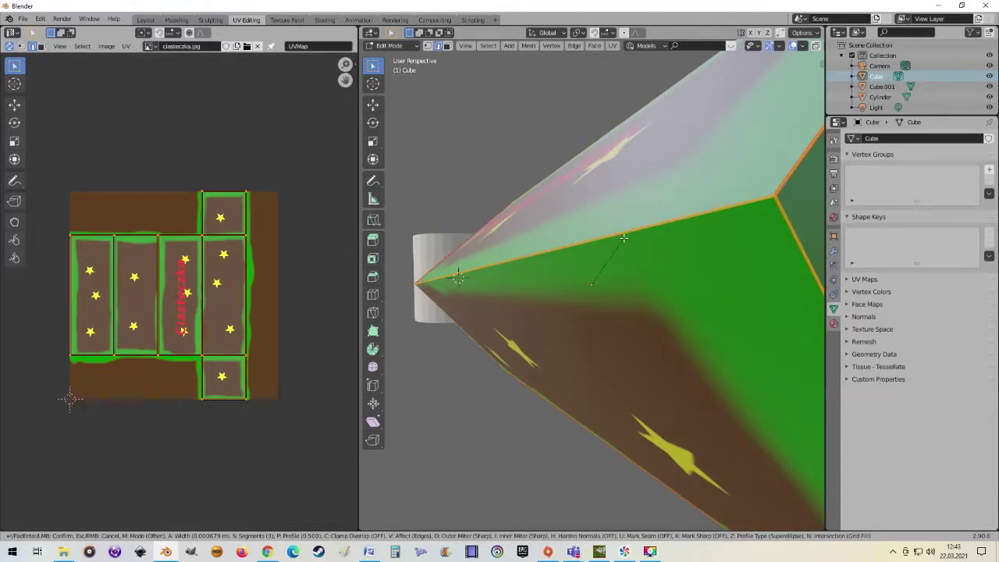
left_click(624, 238)
- Zoom in to check the thin bevel, then return the cube to Object Mode
scroll(213, 269, "up", 3)
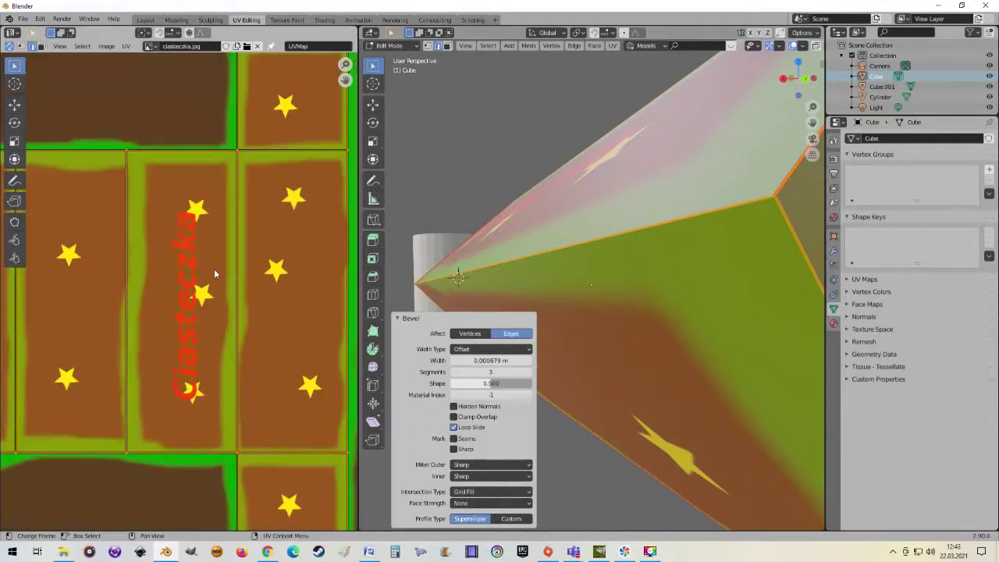
scroll(267, 274, "up", 3)
scroll(218, 285, "up", 2)
scroll(119, 312, "up", 4)
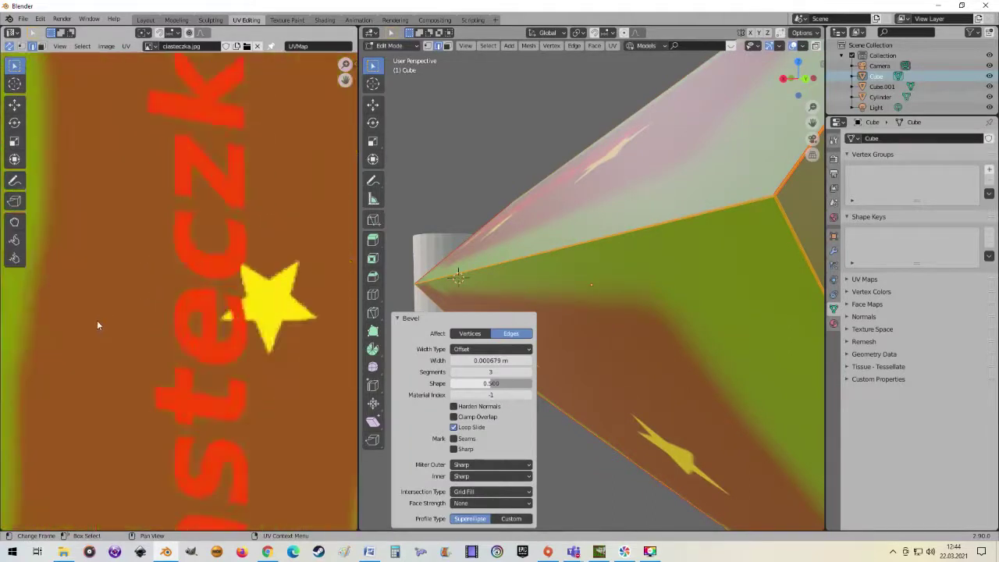
scroll(97, 324, "down", 2)
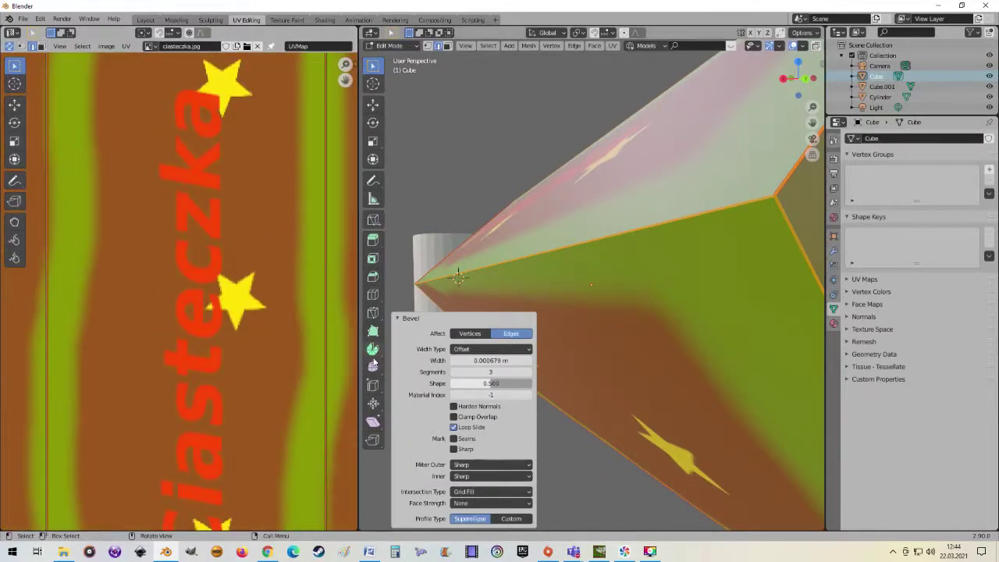
scroll(327, 349, "down", 4)
scroll(292, 295, "down", 4)
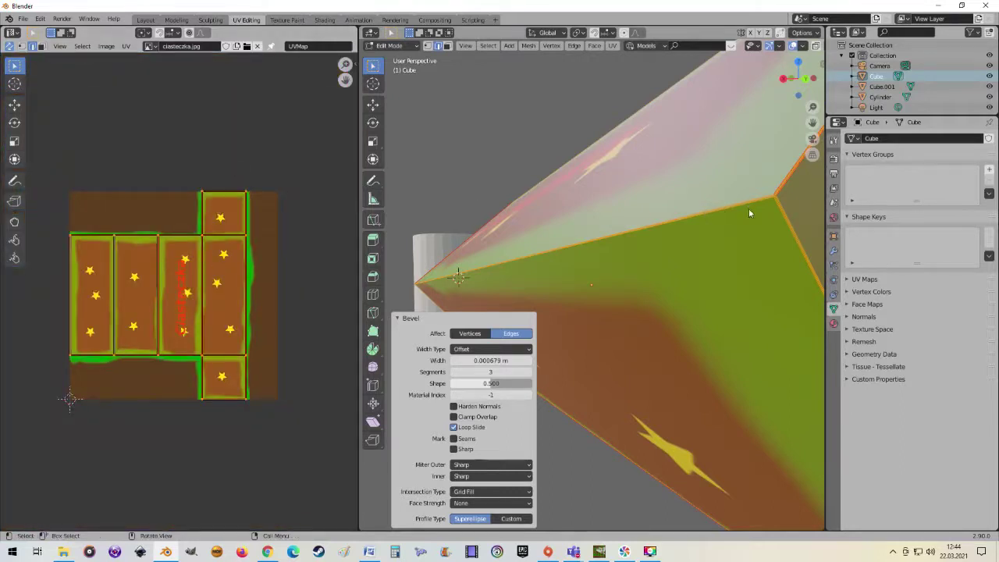
key("Tab")
- Orbit and zoom around the textured cube, then switch the viewport to Rendered shading
mouse_move(716, 206)
middle_mouse_down()
mouse_move(686, 251)
mouse_move(623, 288)
mouse_move(705, 270)
mouse_move(677, 270)
mouse_move(630, 314)
mouse_move(622, 164)
mouse_move(604, 163)
middle_mouse_up()
middle_click_drag(562, 190, 542, 244)
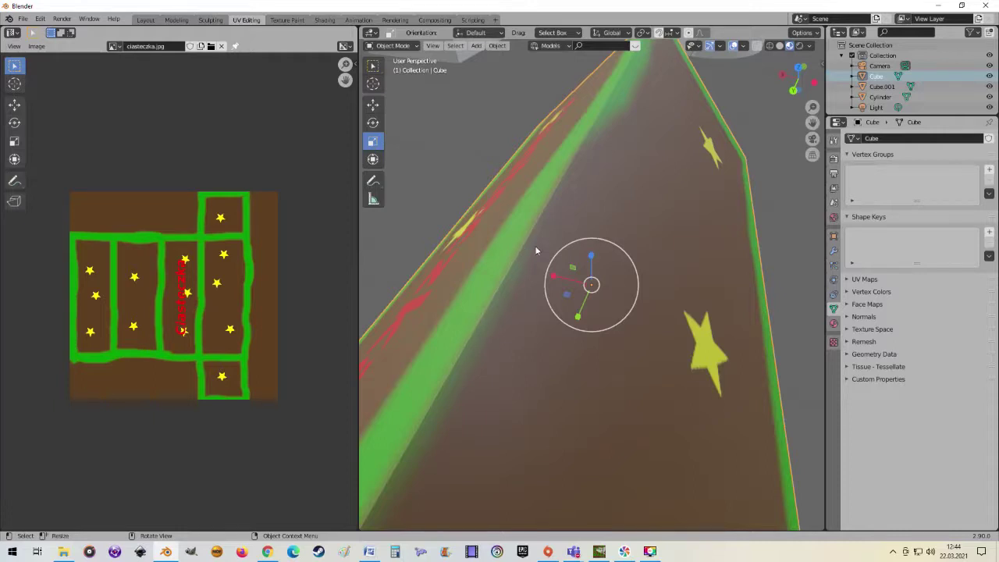
scroll(534, 261, "down", 2)
scroll(532, 270, "down", 5)
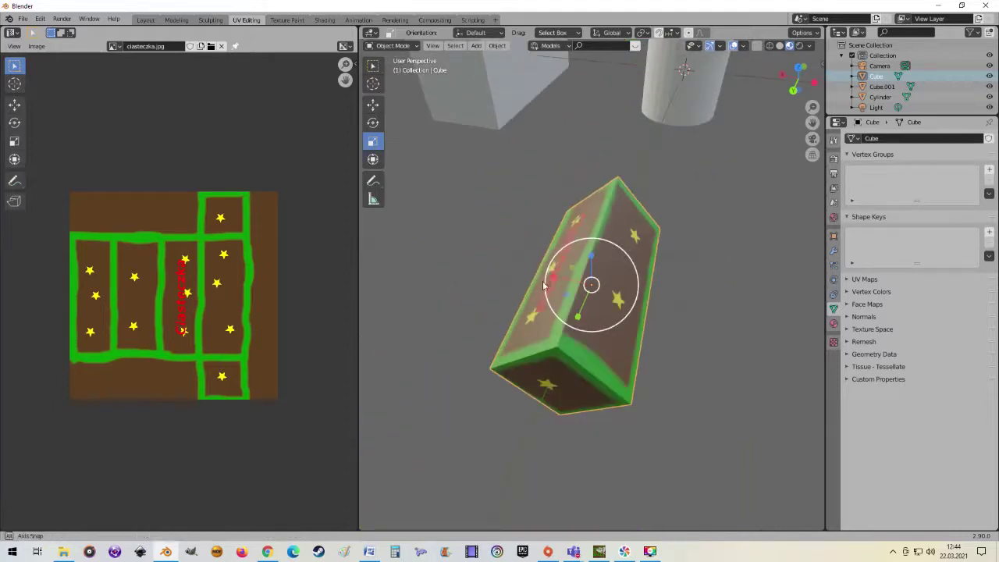
mouse_move(544, 286)
middle_mouse_down()
mouse_move(655, 226)
mouse_move(616, 259)
middle_mouse_up()
scroll(667, 238, "up", 4)
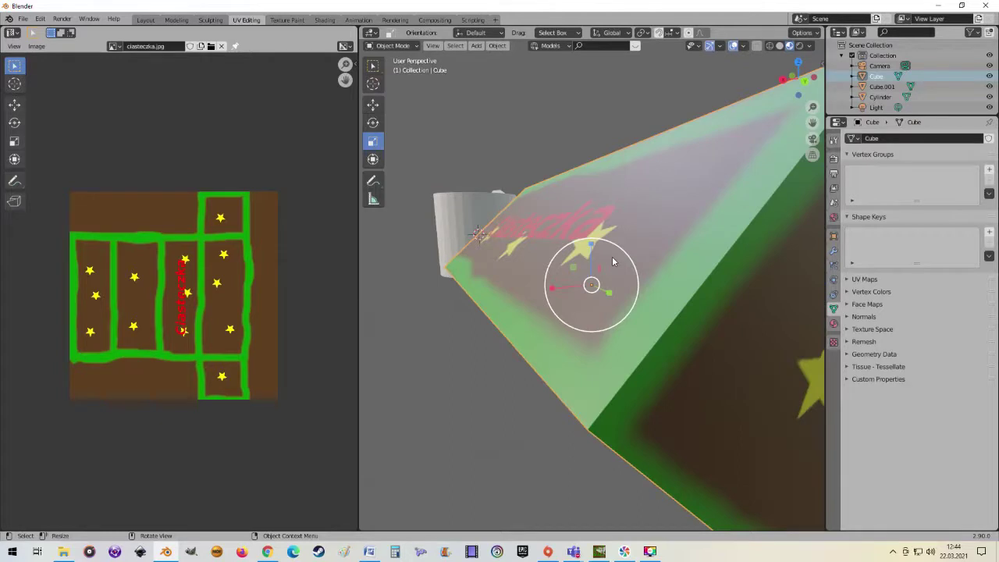
mouse_move(590, 296)
middle_mouse_down()
mouse_move(547, 343)
mouse_move(514, 246)
mouse_move(610, 299)
middle_mouse_up()
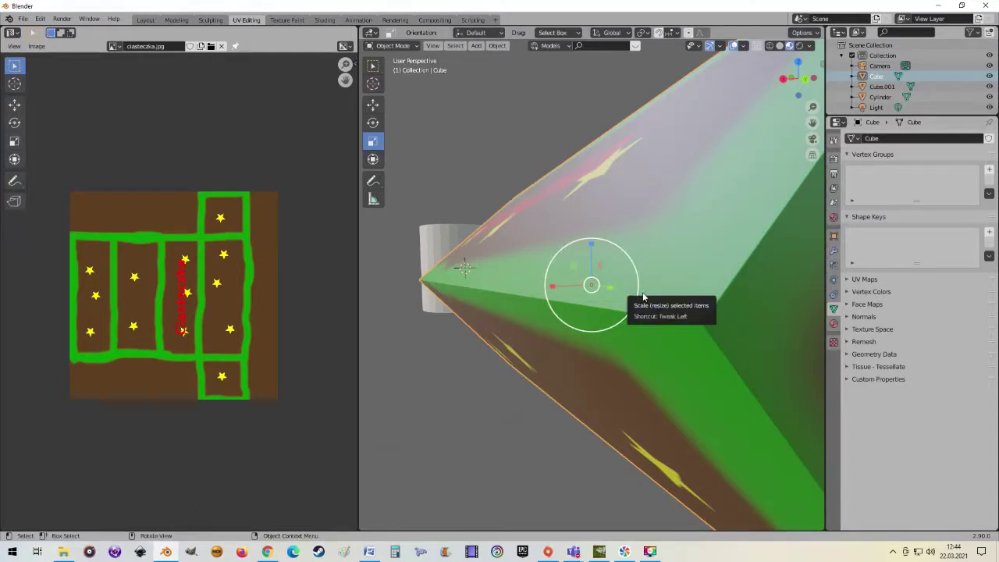
mouse_move(643, 297)
middle_mouse_down()
mouse_move(579, 290)
mouse_move(612, 313)
mouse_move(567, 288)
mouse_move(508, 285)
mouse_move(579, 260)
mouse_move(592, 277)
mouse_move(599, 289)
mouse_move(531, 315)
mouse_move(569, 370)
mouse_move(661, 325)
mouse_move(619, 339)
mouse_move(655, 228)
mouse_move(526, 250)
mouse_move(634, 304)
mouse_move(587, 343)
mouse_move(597, 312)
mouse_move(577, 289)
mouse_move(586, 279)
middle_mouse_up()
scroll(606, 289, "up", 2)
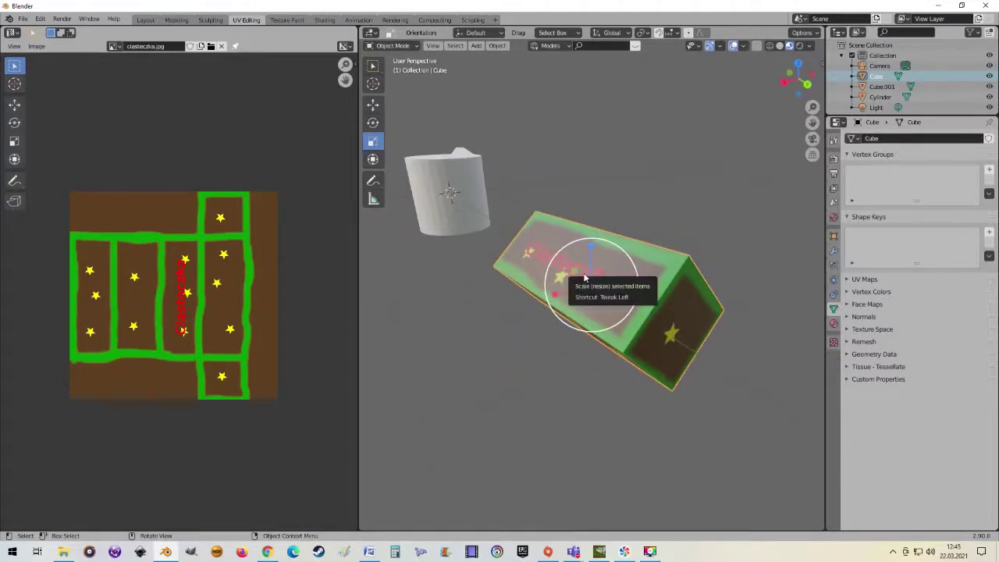
scroll(587, 281, "up", 3)
mouse_move(590, 284)
middle_mouse_down()
mouse_move(579, 303)
mouse_move(585, 282)
middle_mouse_up()
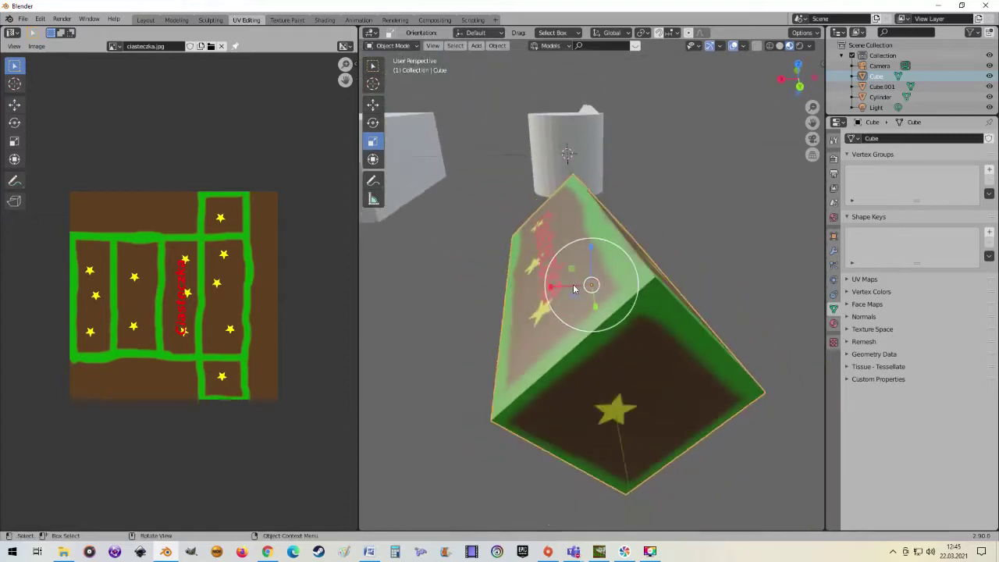
left_click(798, 46)
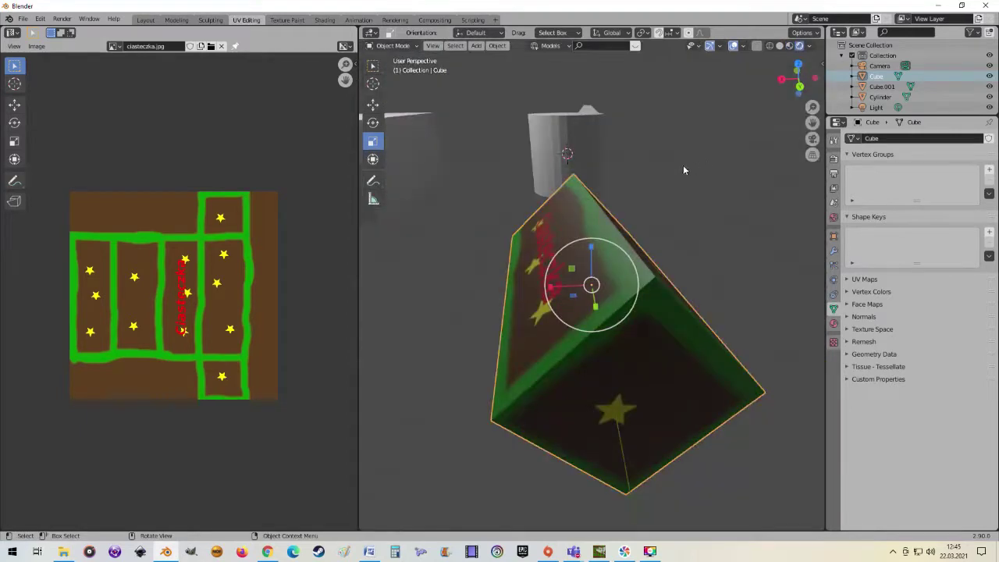
middle_click_drag(683, 171, 671, 176)
- Change the render engine from Eevee to Cycles and move to the Shading workspace
left_click(834, 158)
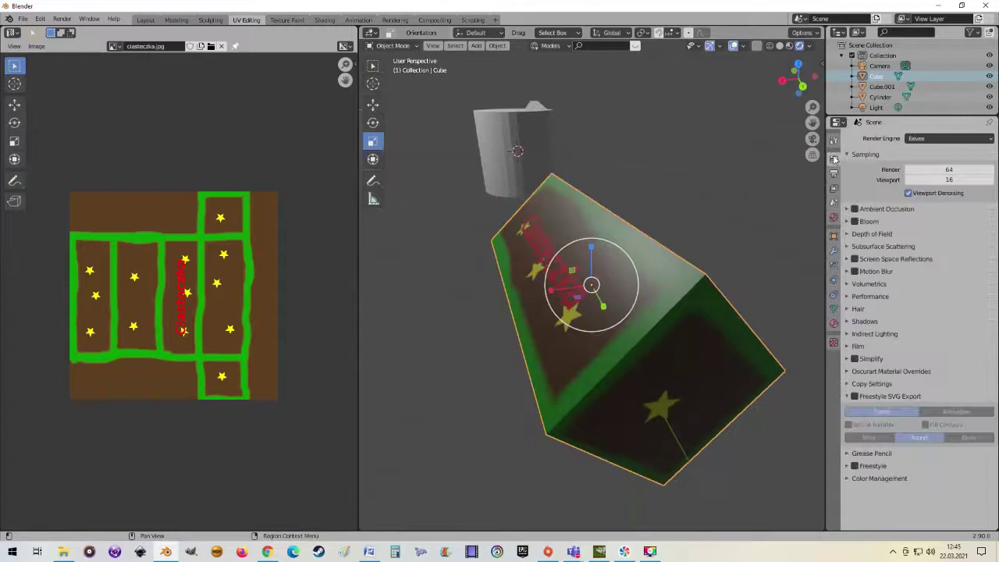
left_click(919, 140)
left_click(923, 174)
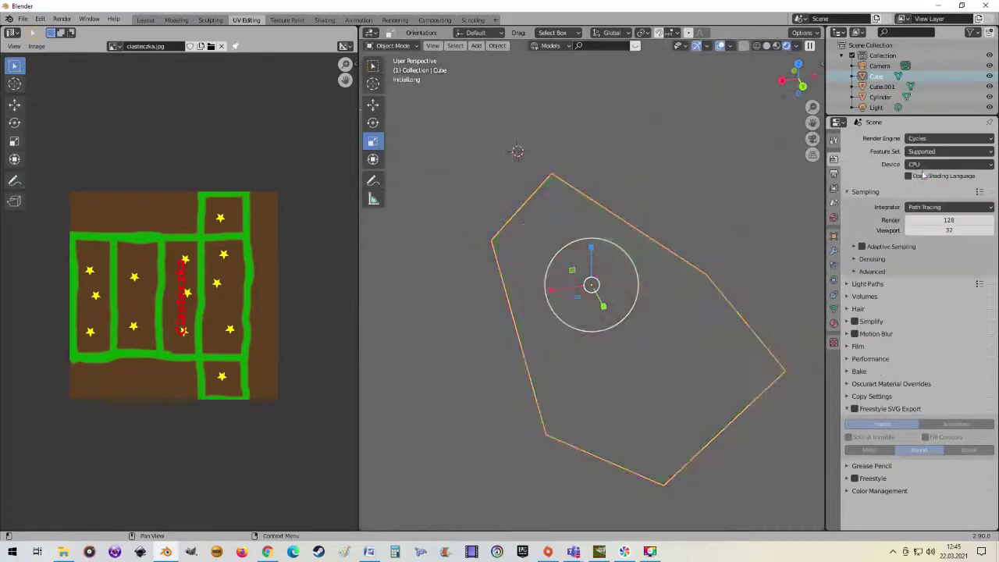
mouse_move(632, 242)
middle_mouse_down()
mouse_move(665, 225)
mouse_move(653, 205)
mouse_move(647, 216)
middle_mouse_up()
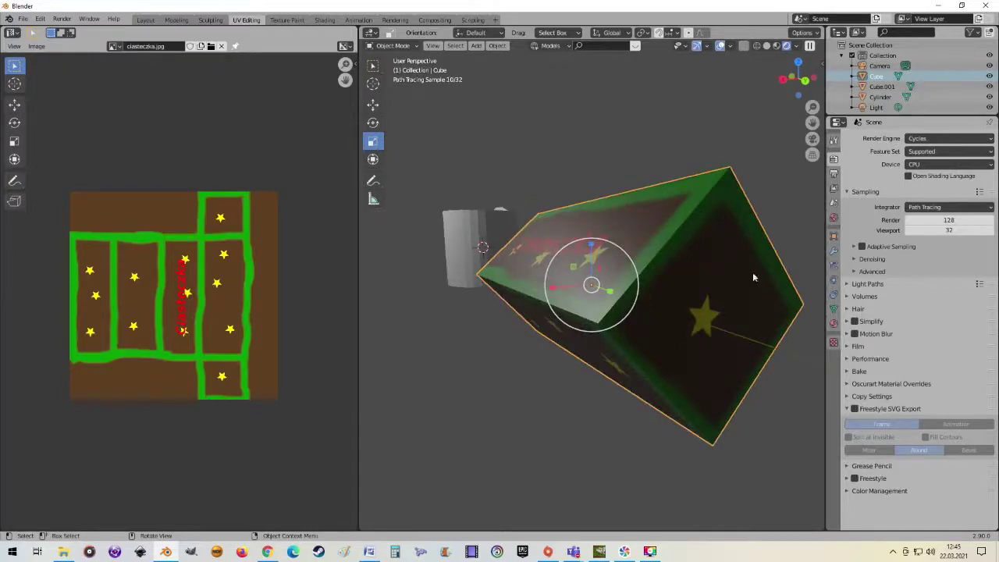
left_click(324, 20)
middle_click_drag(556, 195, 646, 199)
- Show the Cycles render in the viewport and set Specular to 0.264 and Roughness to 0.000, keeping Metallic at 0
left_click(799, 45)
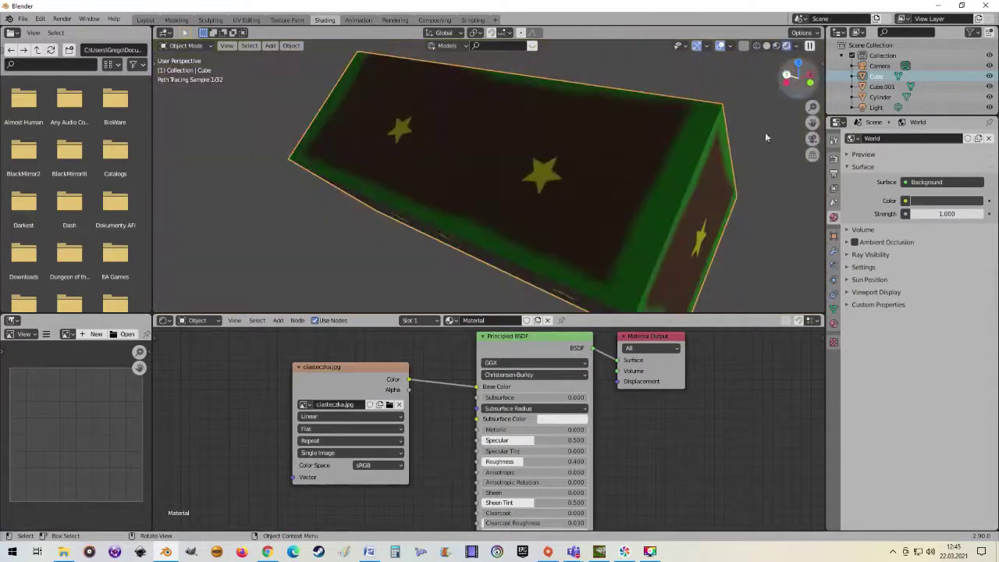
middle_click_drag(731, 208, 613, 187)
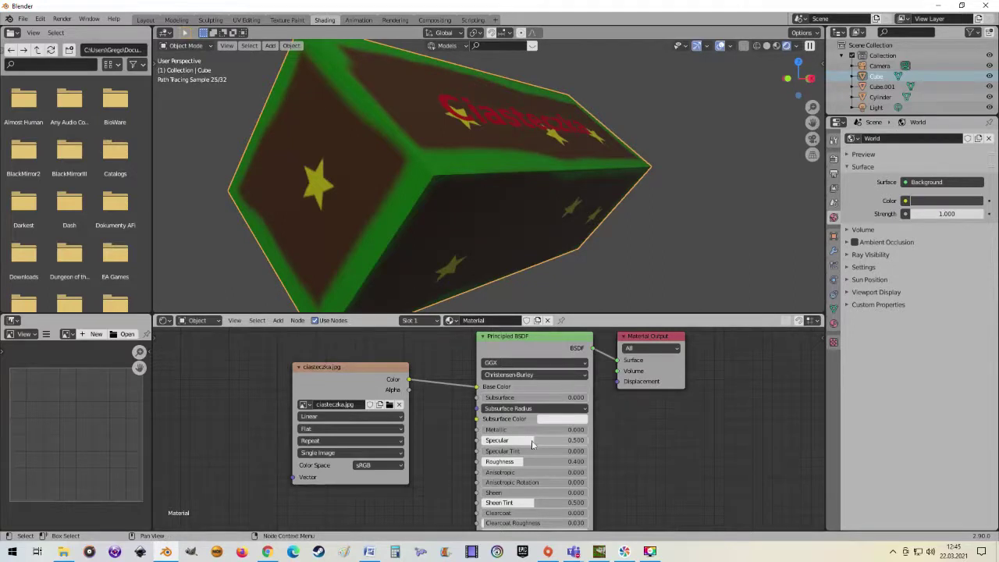
mouse_move(532, 440)
left_mouse_down()
mouse_move(550, 440)
mouse_move(527, 440)
left_mouse_up()
left_click_drag(575, 461, 531, 461)
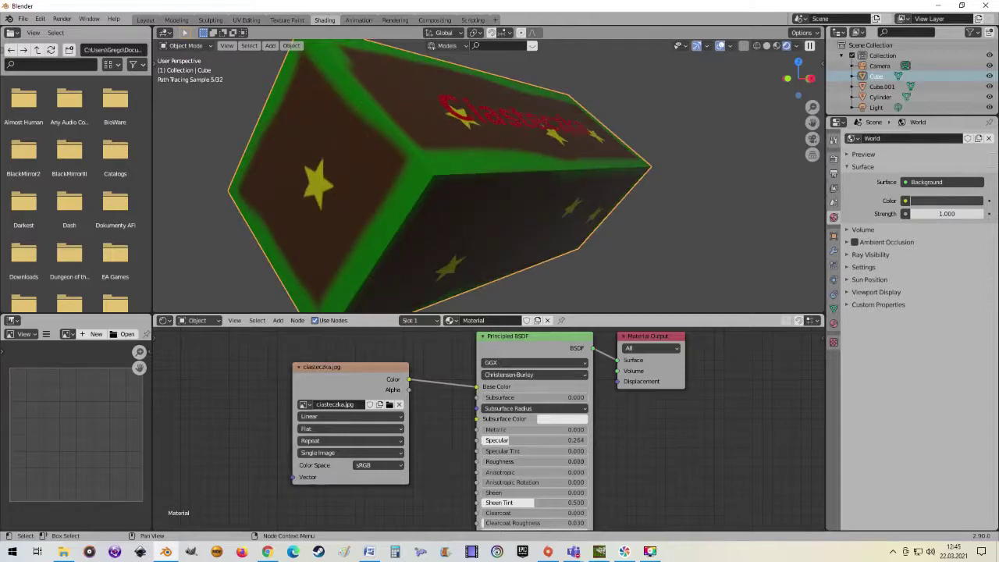
mouse_move(526, 304)
middle_mouse_down()
mouse_move(557, 99)
mouse_move(490, 73)
mouse_move(535, 247)
middle_mouse_up()
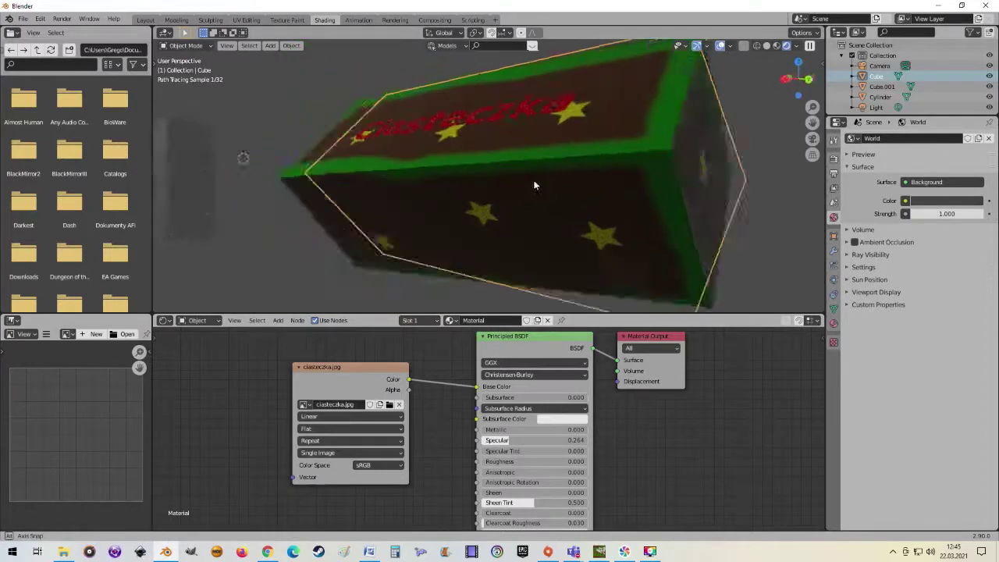
mouse_move(552, 429)
left_mouse_down()
mouse_move(617, 429)
mouse_move(488, 429)
left_mouse_up()
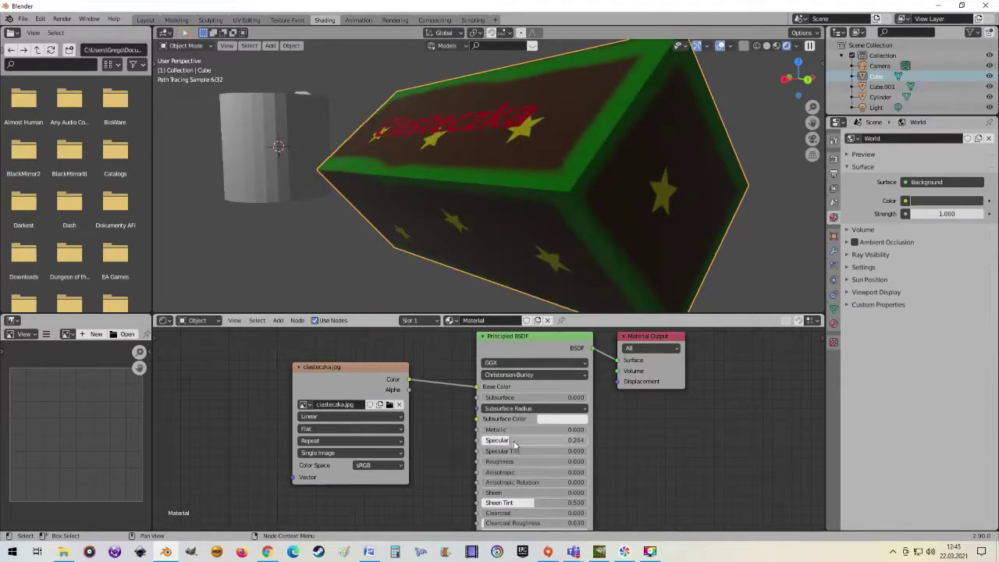
- Raise the Principled BSDF Transmission to 1.000 and orbit to inspect the dark, glass-like box
scroll(529, 476, "down", 1)
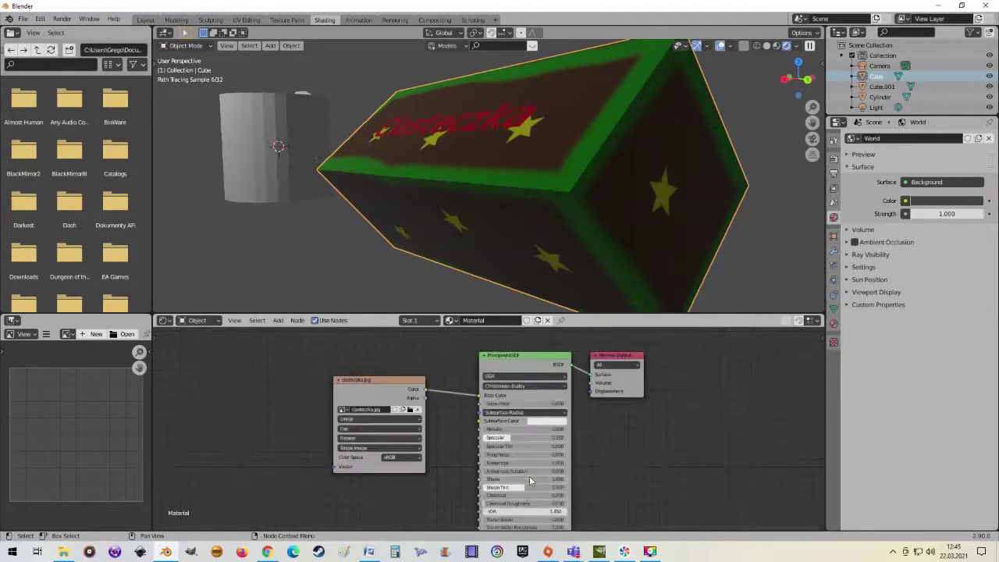
scroll(529, 476, "up", 1)
scroll(593, 468, "down", 1)
middle_click_drag(593, 468, 604, 392)
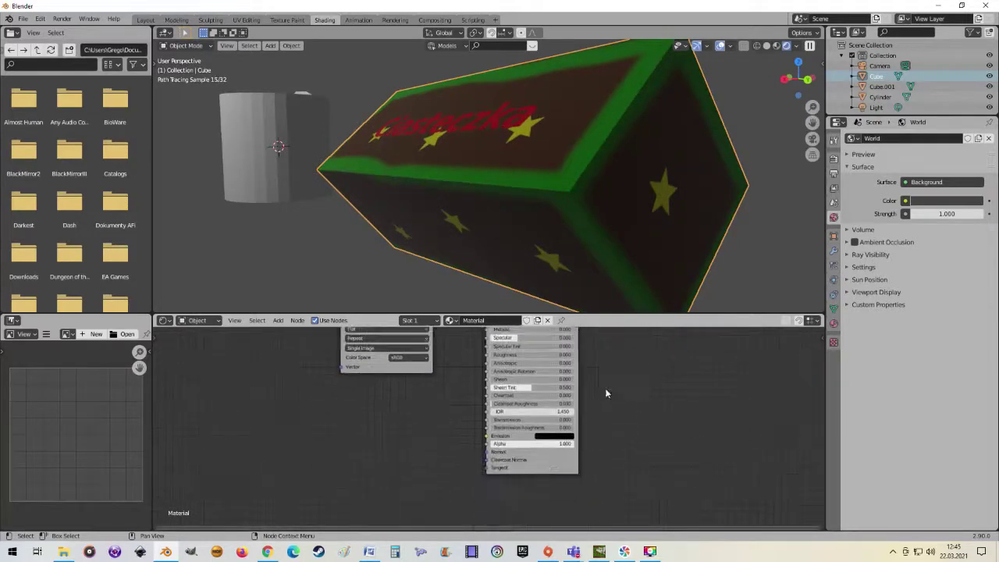
scroll(604, 392, "up", 2)
mouse_move(510, 172)
middle_mouse_down()
mouse_move(650, 202)
mouse_move(536, 178)
middle_mouse_up()
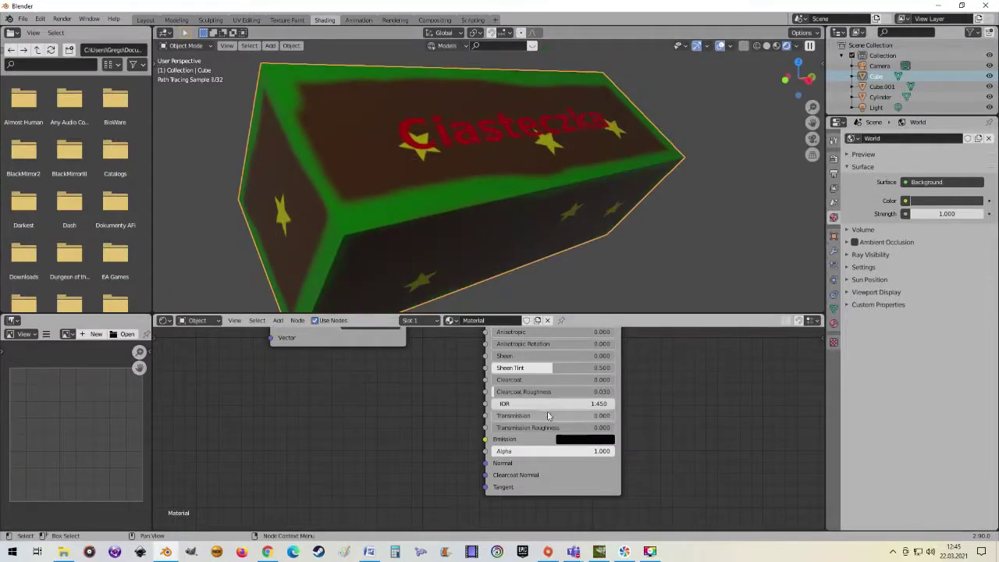
left_click_drag(515, 415, 591, 415)
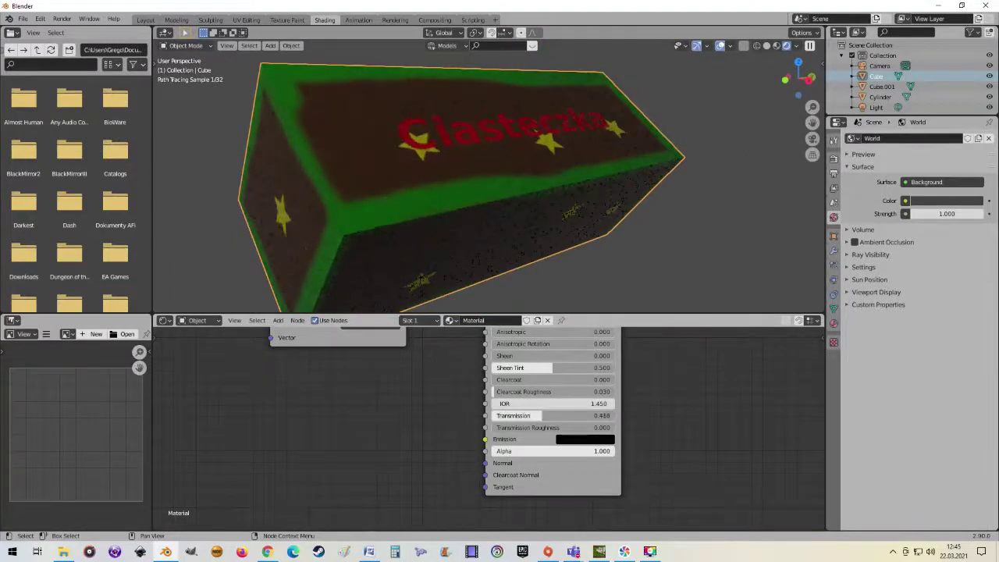
mouse_move(642, 208)
middle_mouse_down()
mouse_move(591, 162)
mouse_move(507, 163)
mouse_move(533, 177)
mouse_move(516, 166)
mouse_move(539, 163)
middle_mouse_up()
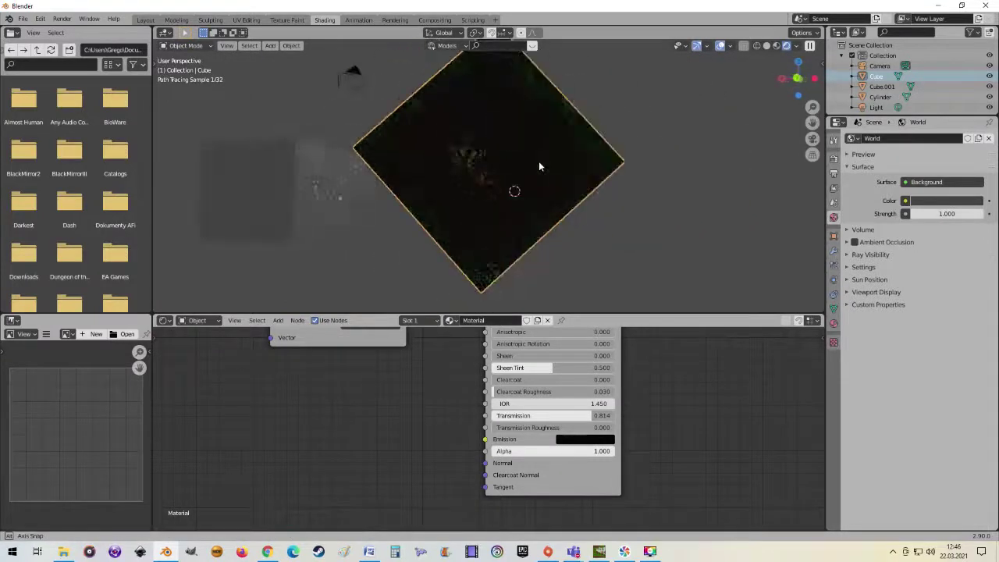
scroll(542, 174, "up", 2)
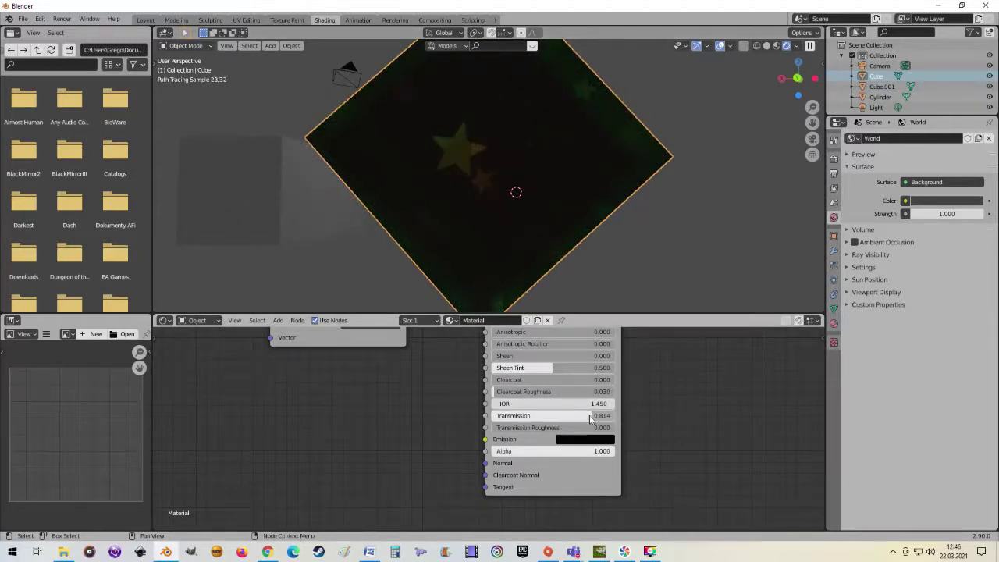
left_click_drag(591, 419, 616, 419)
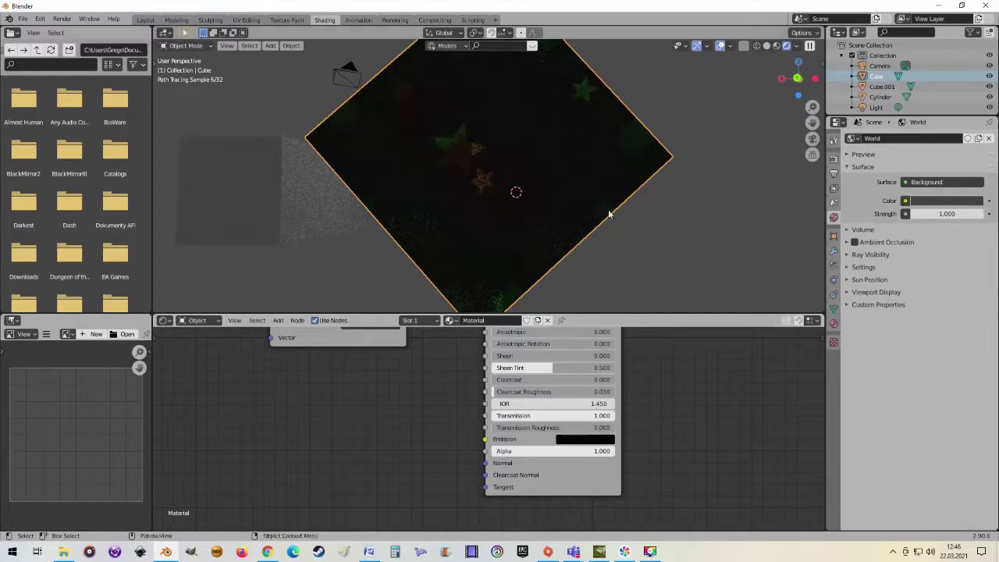
middle_click_drag(588, 187, 599, 203)
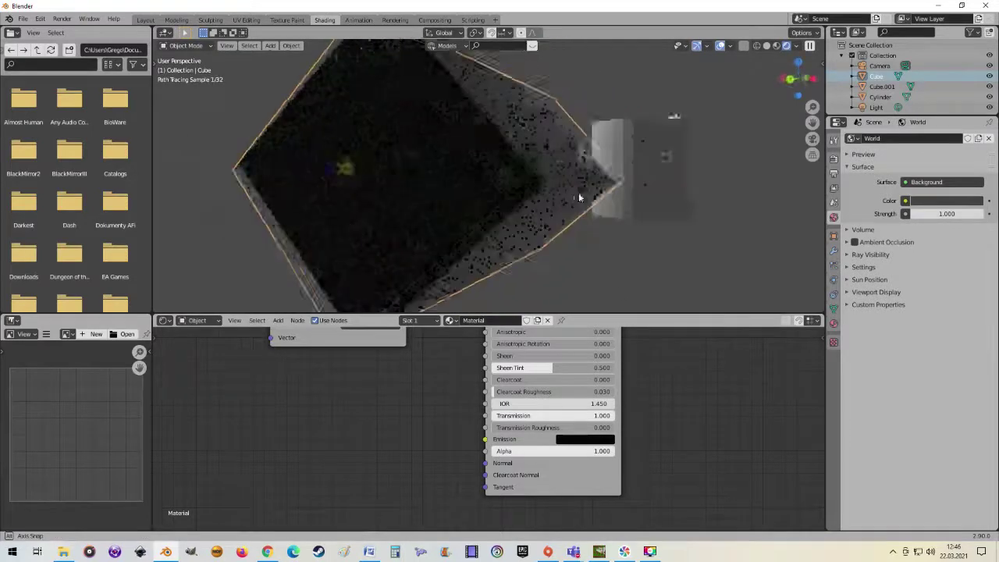
mouse_move(446, 195)
middle_mouse_down()
mouse_move(561, 200)
mouse_move(559, 188)
middle_mouse_up()
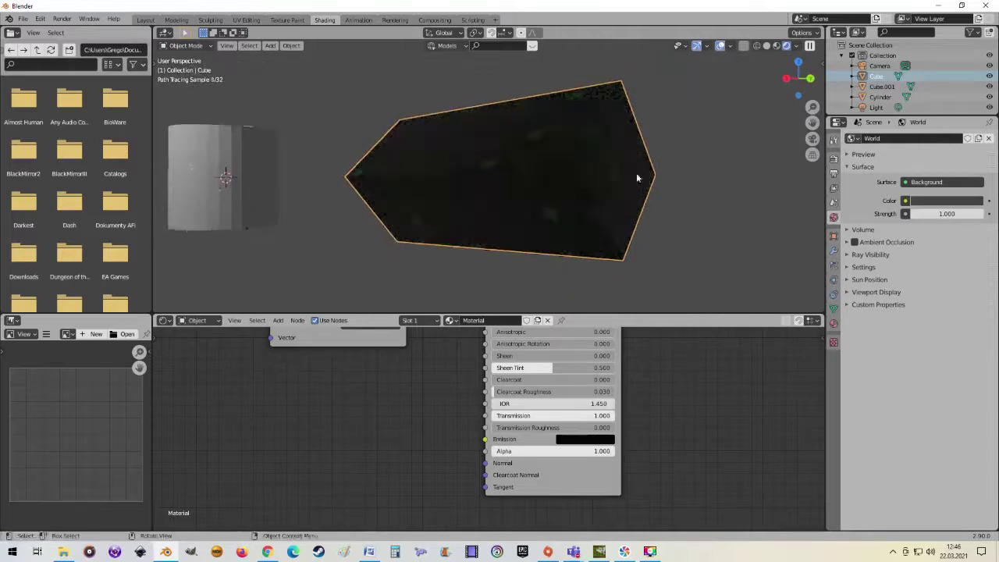
- Create a new Dynamic sky world from the sidebar's Create panel
left_click(823, 71)
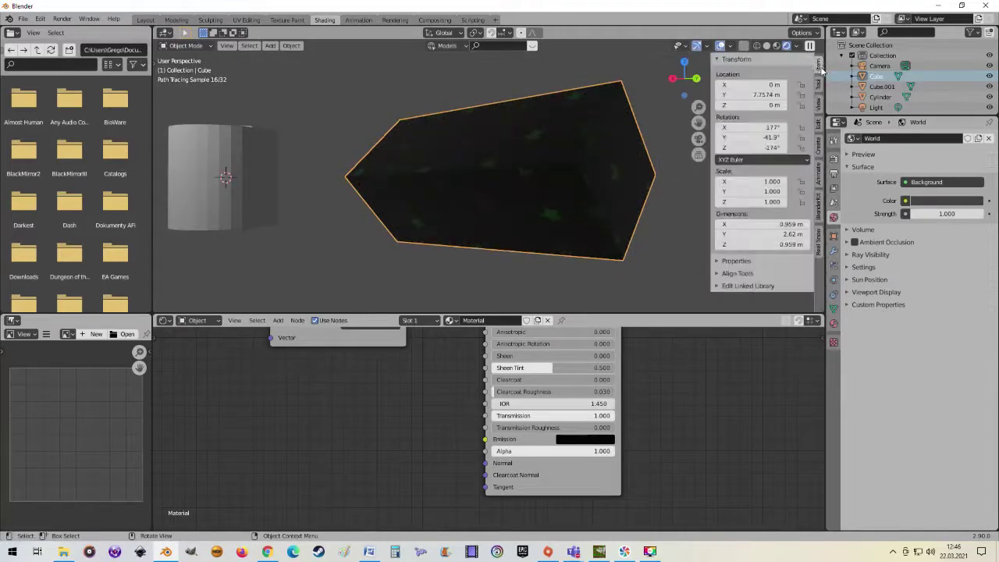
left_click(818, 148)
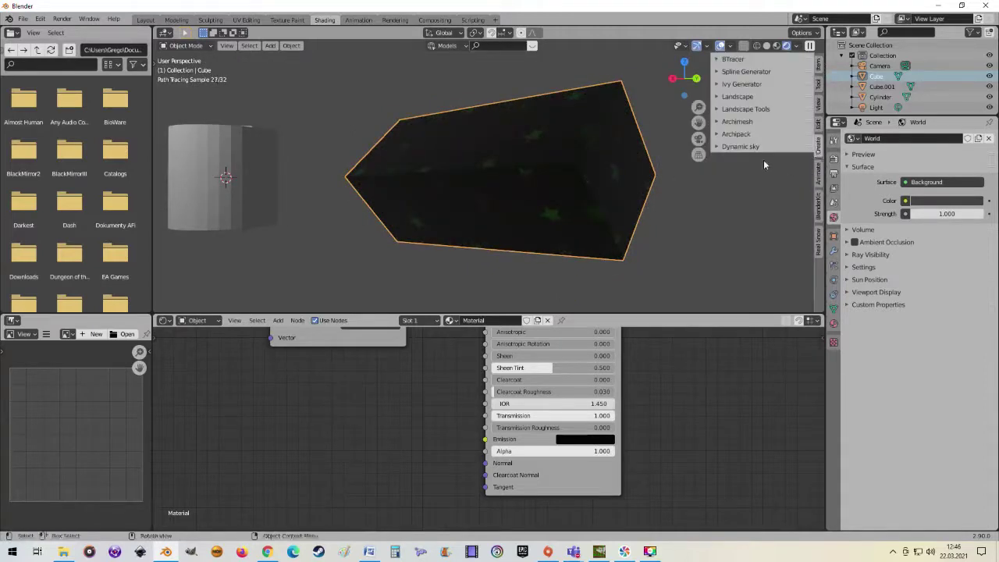
left_click(737, 147)
left_click(760, 162)
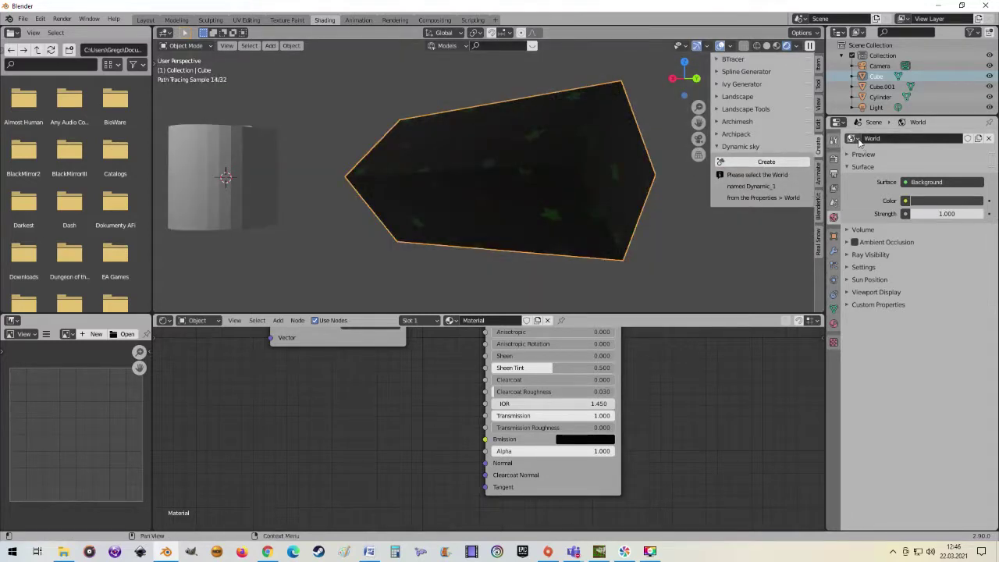
- Assign the Dynamic_1 world to the scene and orbit to view the box against the sky
left_click(858, 141)
left_click(866, 155)
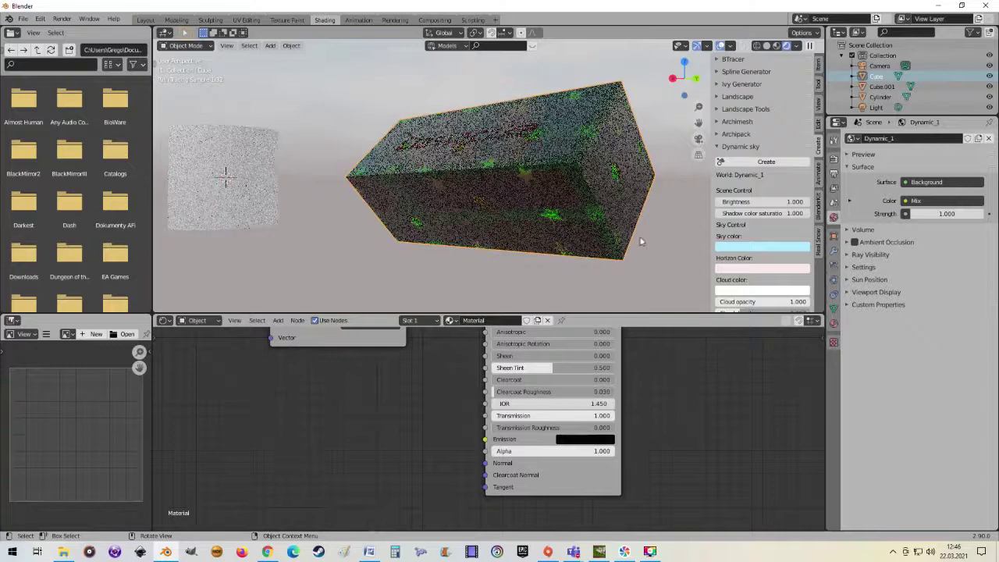
middle_click_drag(628, 242, 596, 248)
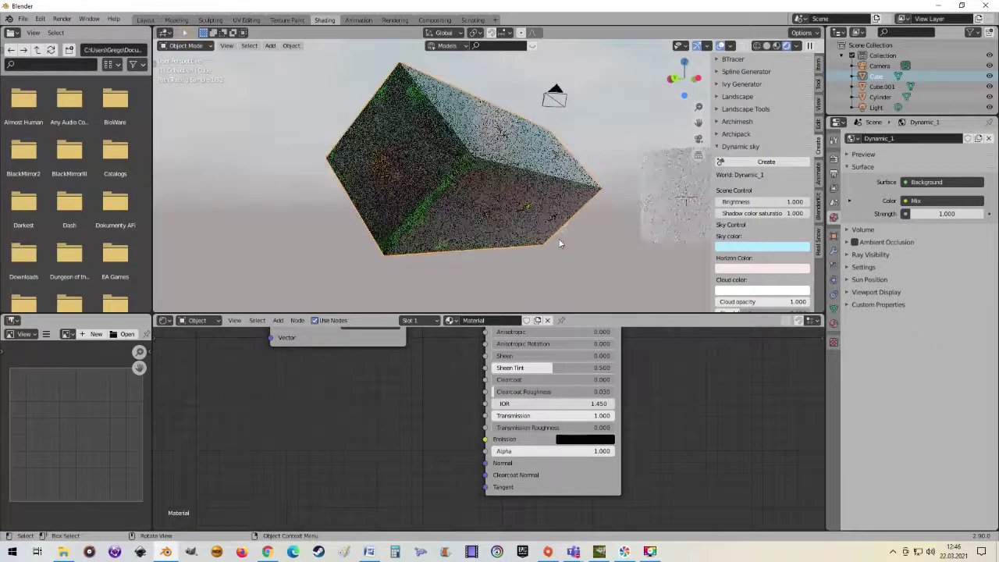
middle_click_drag(514, 234, 551, 224)
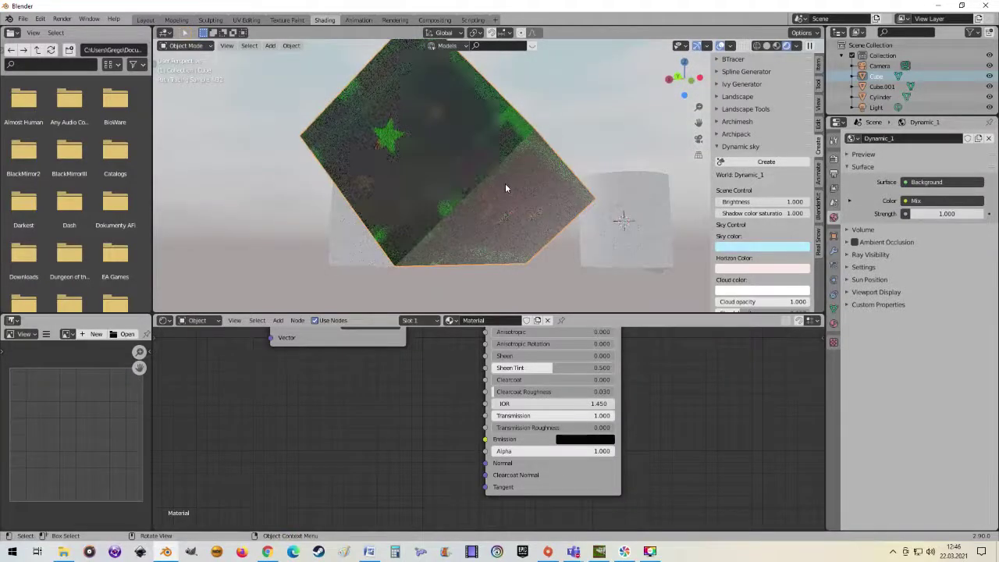
middle_click_drag(561, 193, 599, 206)
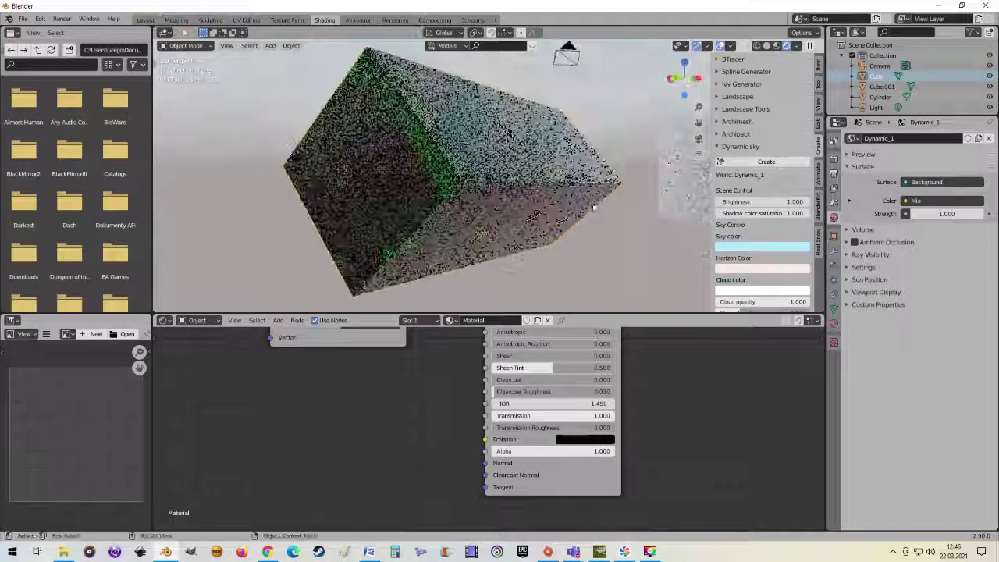